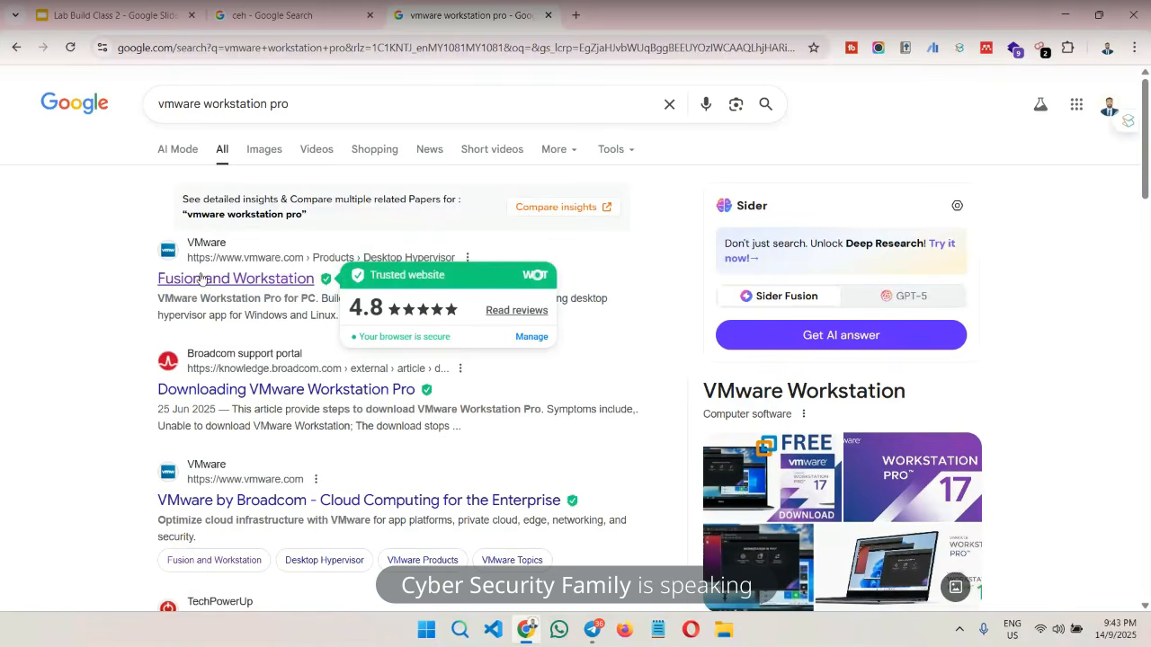
Open the Fusion and Workstation search result in a new tab and follow the download link for VMware Workstation Pro for PC.
right_click(199, 280)
left_click(263, 294)
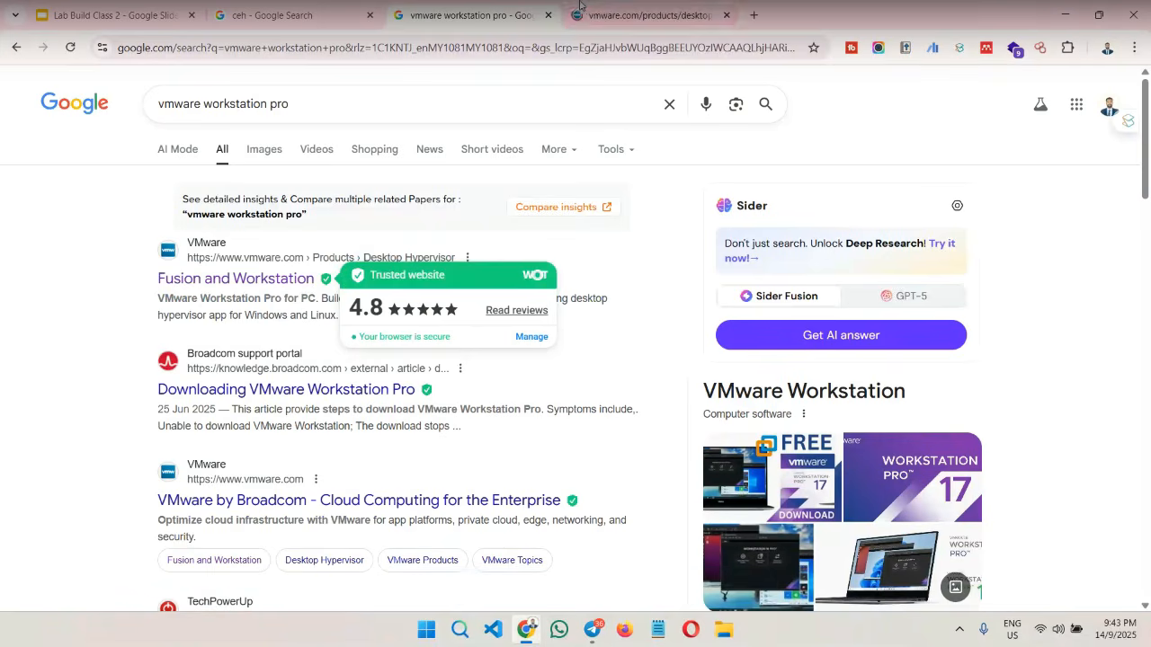
left_click(583, 11)
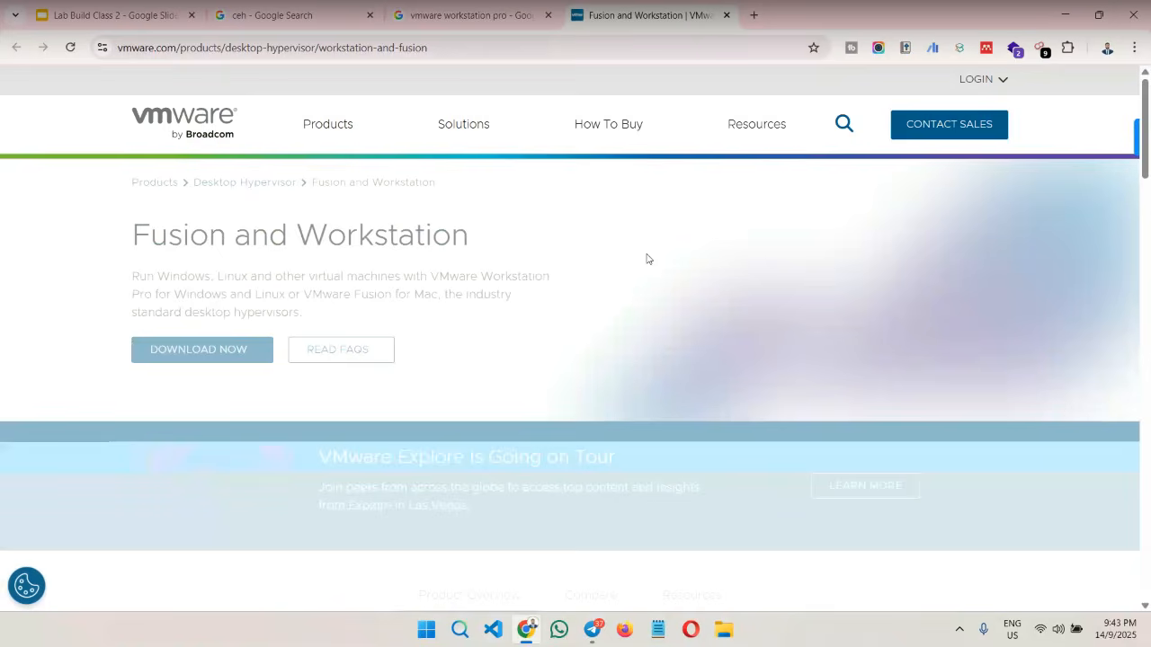
scroll(646, 259, "down", 7)
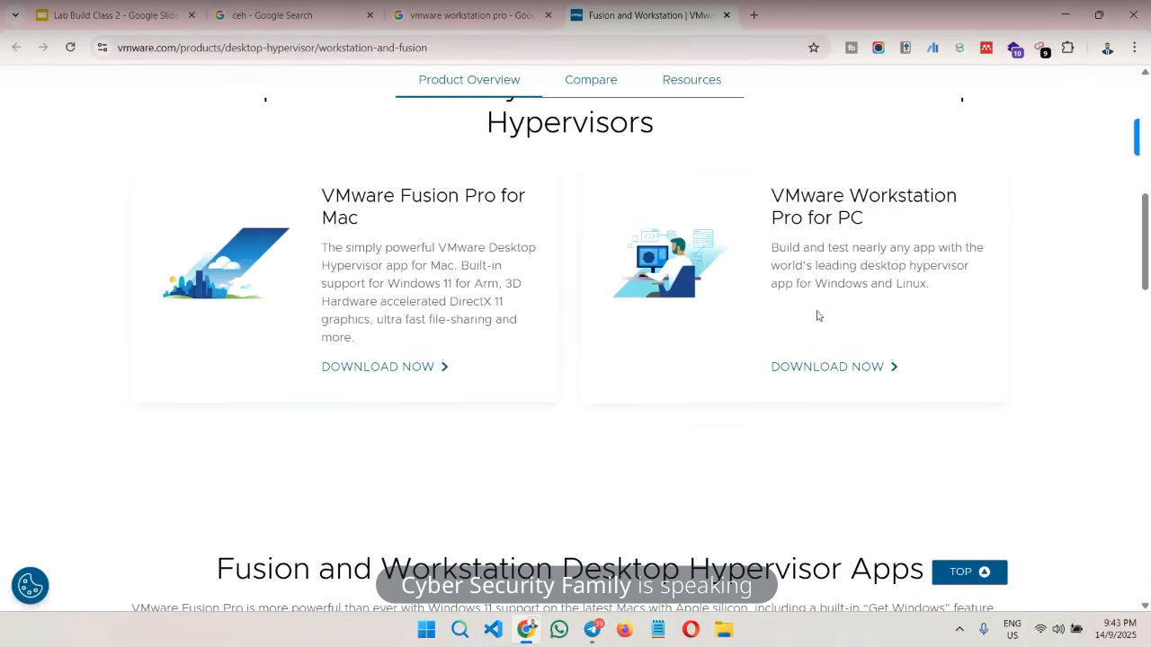
left_click(830, 367)
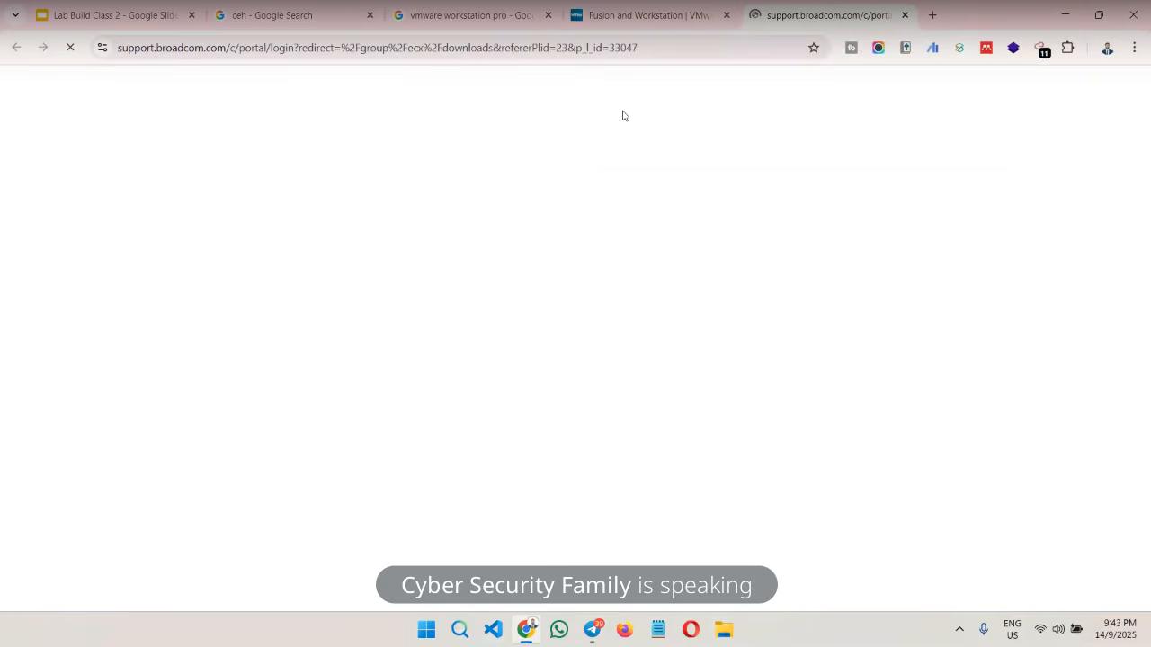
Close the "ceh" search tab and open the Broadcom account registration page from the sign-in page.
left_click(370, 15)
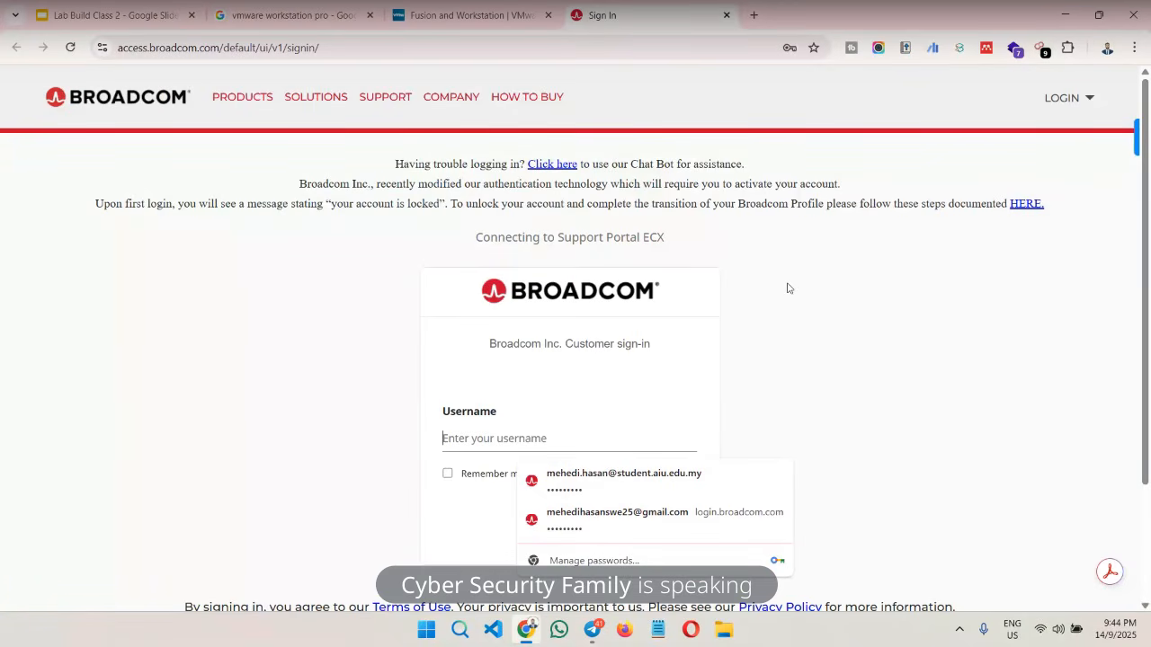
left_click(1084, 103)
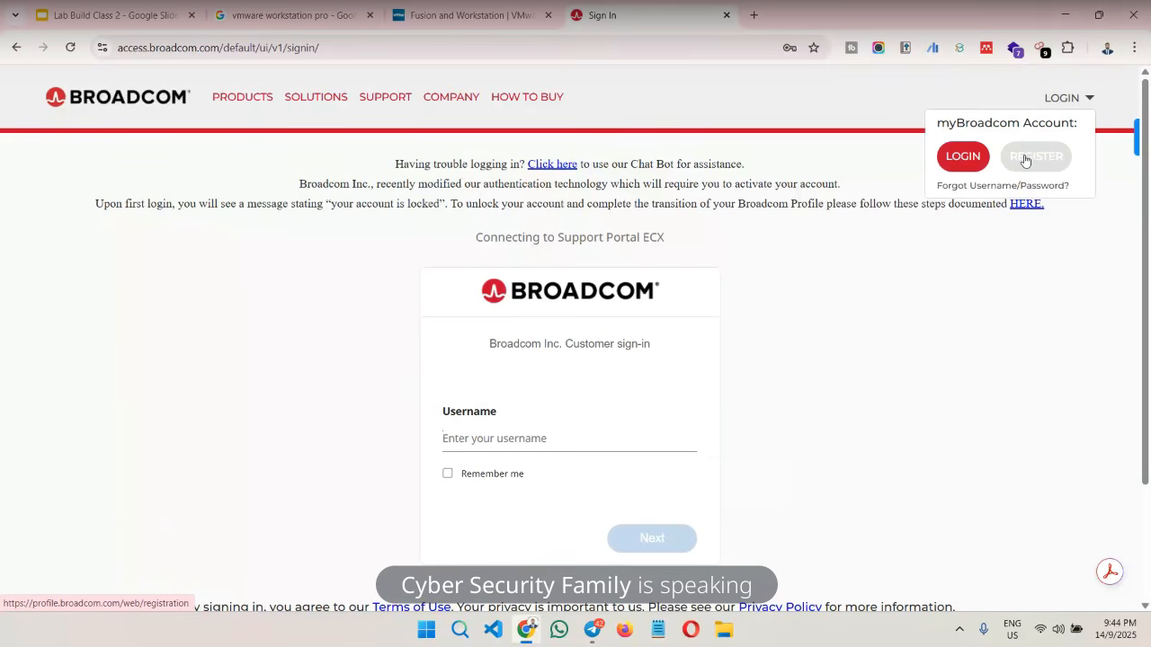
left_click(1025, 160)
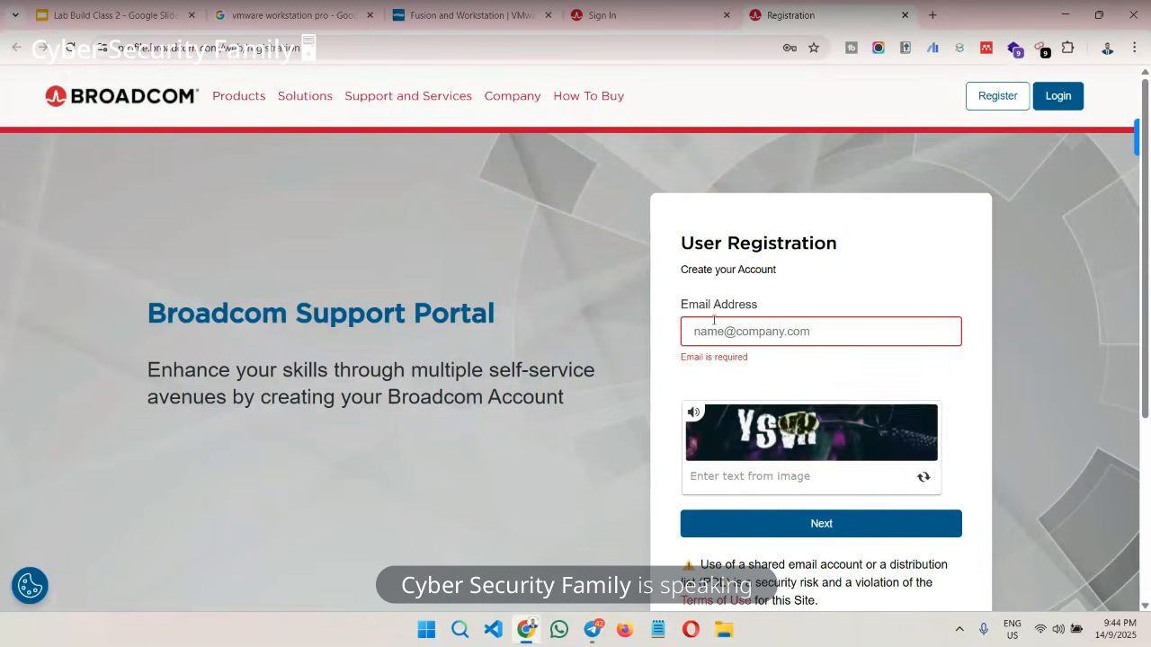
Enter the personal e-mail address for the new Broadcom account in the User Registration form.
left_click(714, 322)
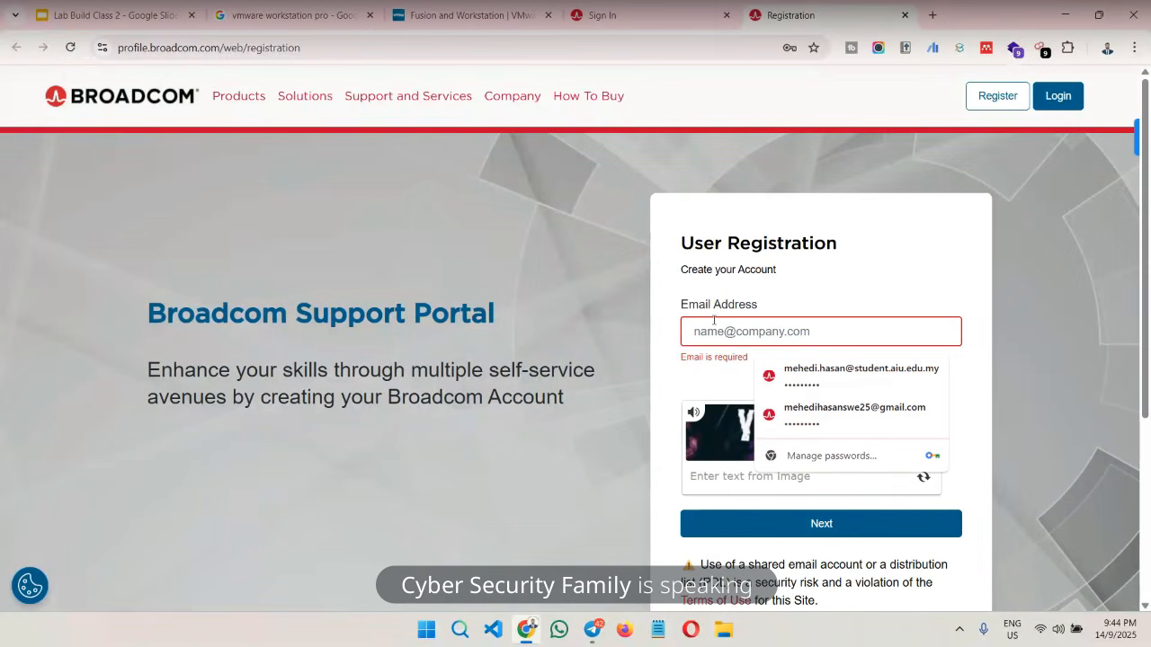
type("mehedi")
double_click(714, 320)
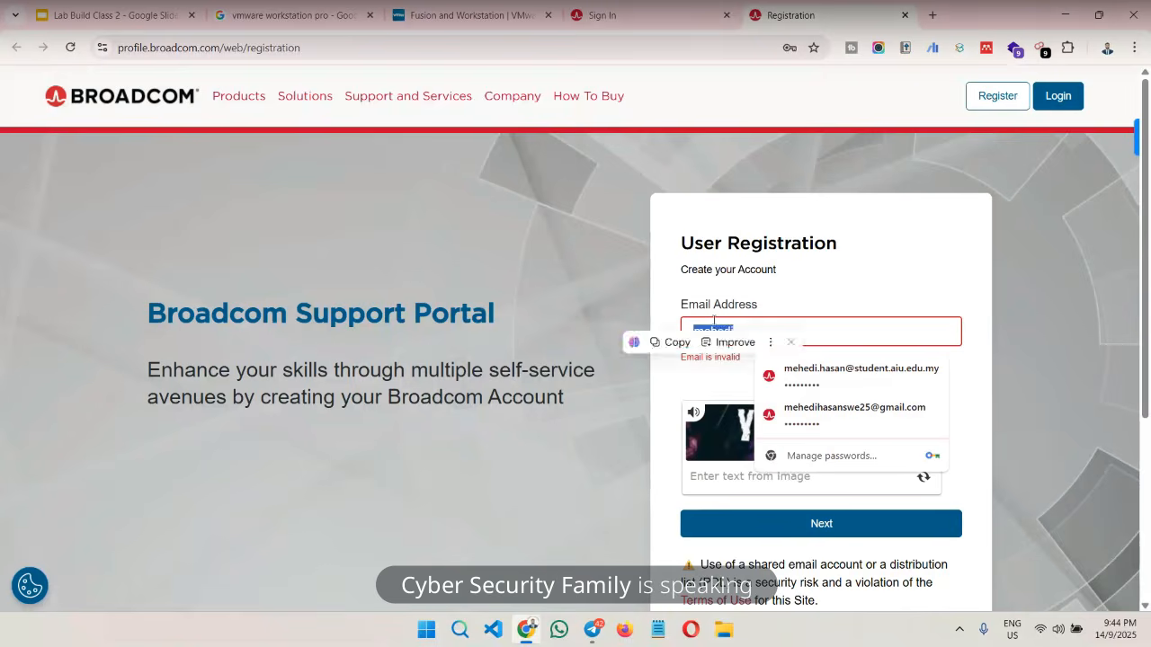
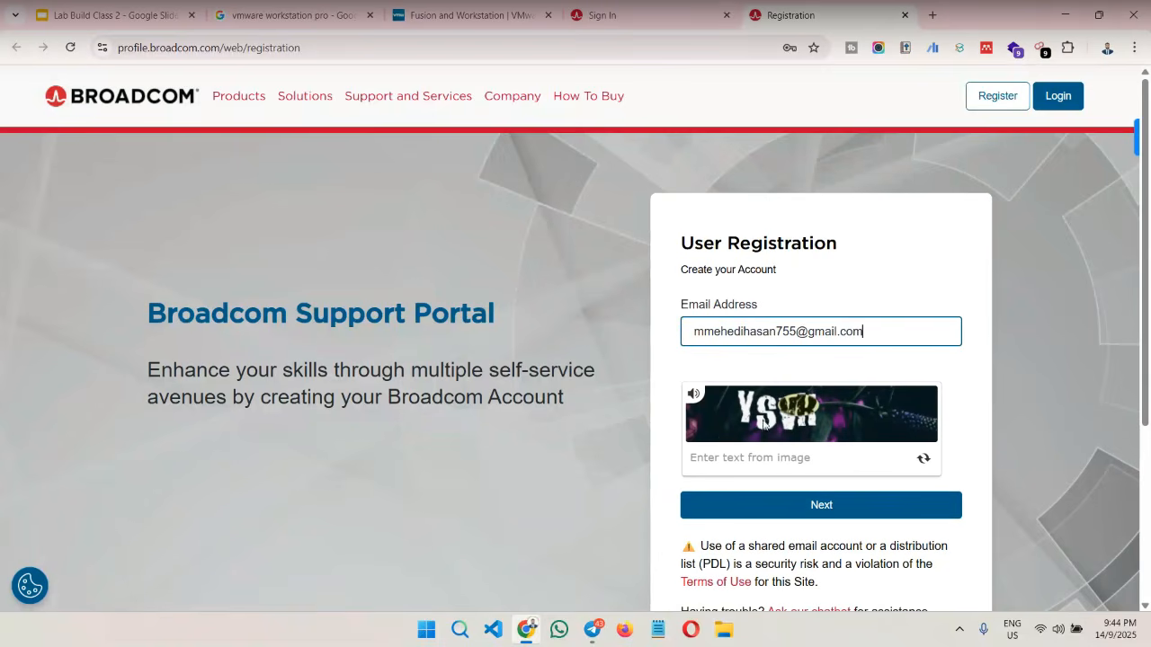
Enter the captcha text shown in the image and proceed to e-mail verification.
left_click(716, 464)
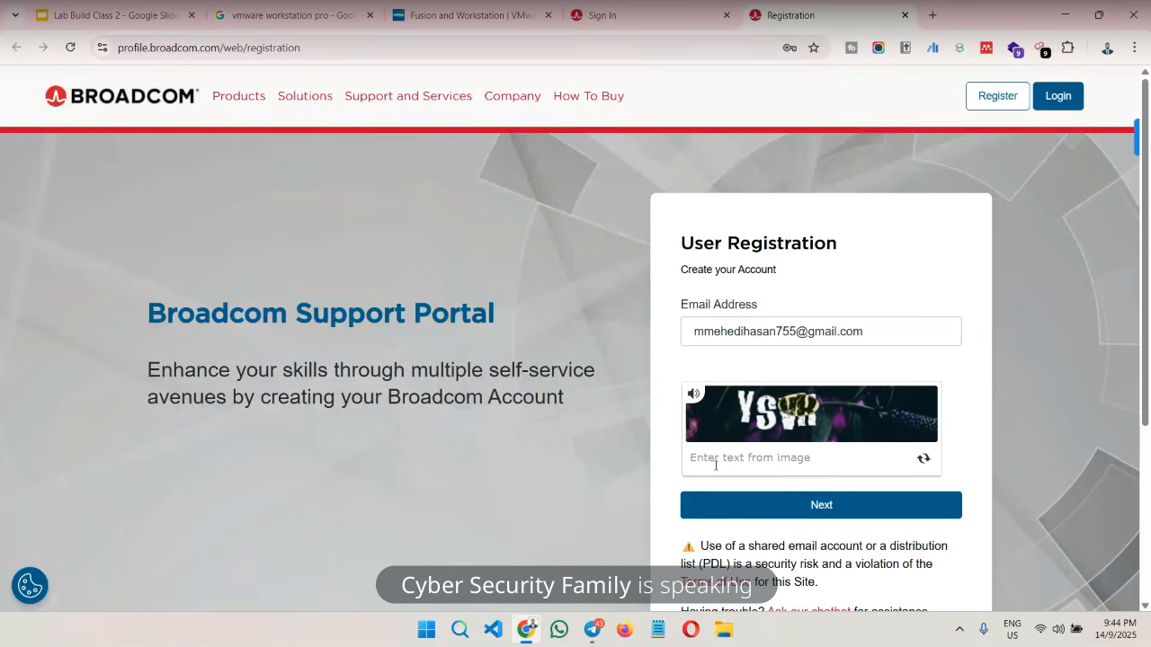
type("YSVH")
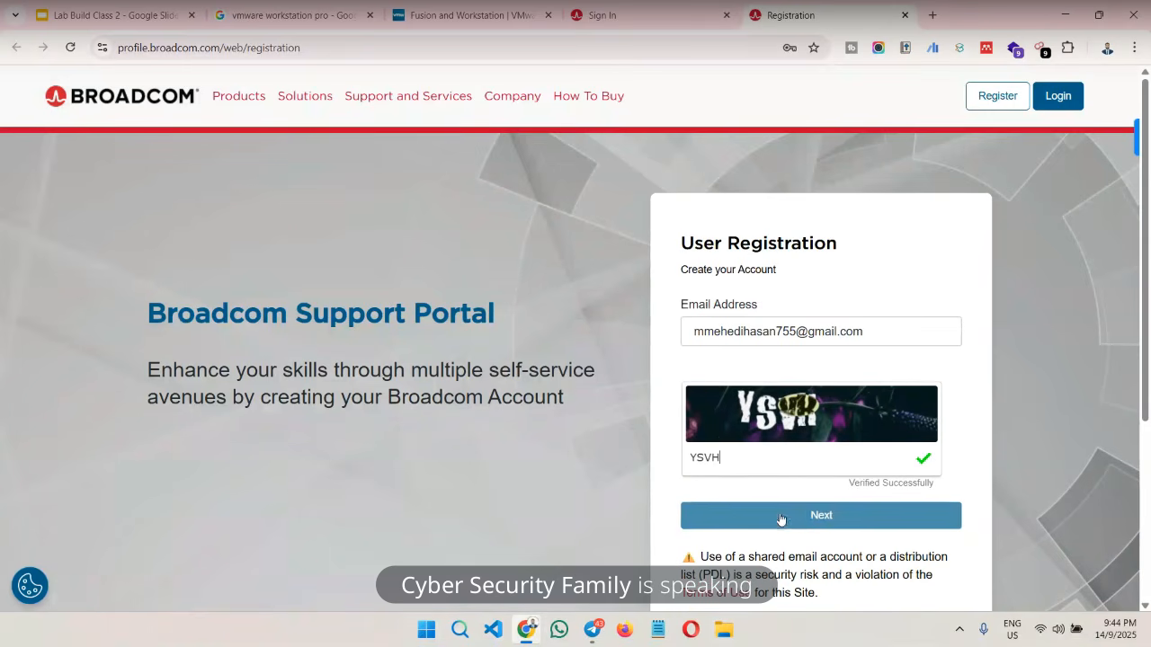
left_click(803, 518)
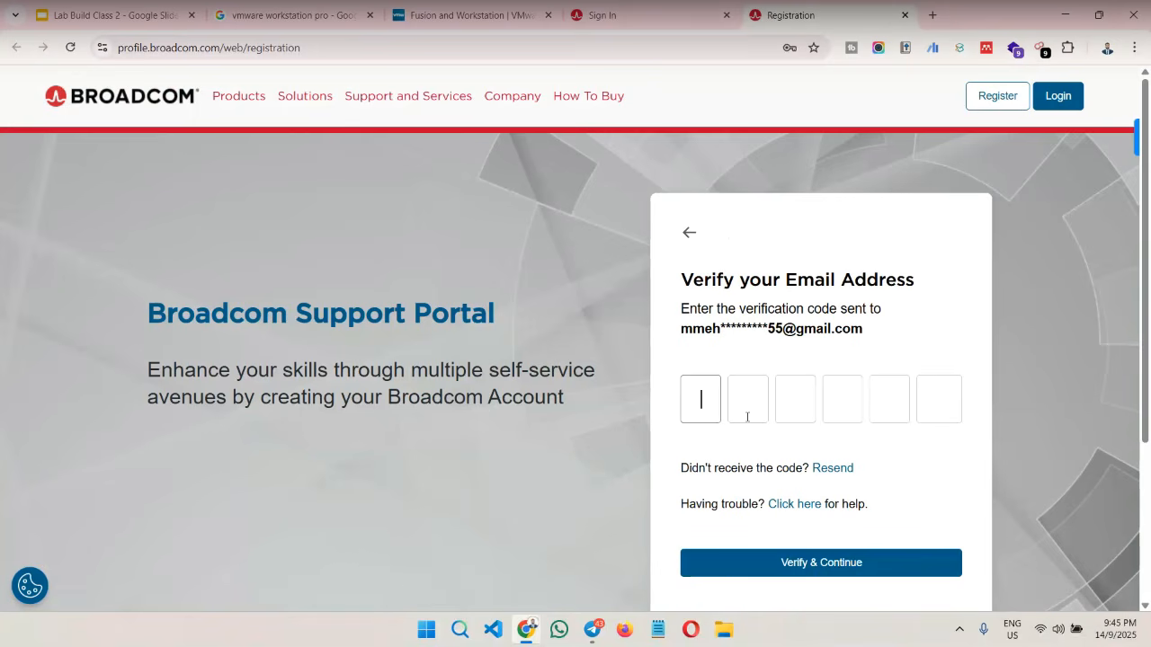
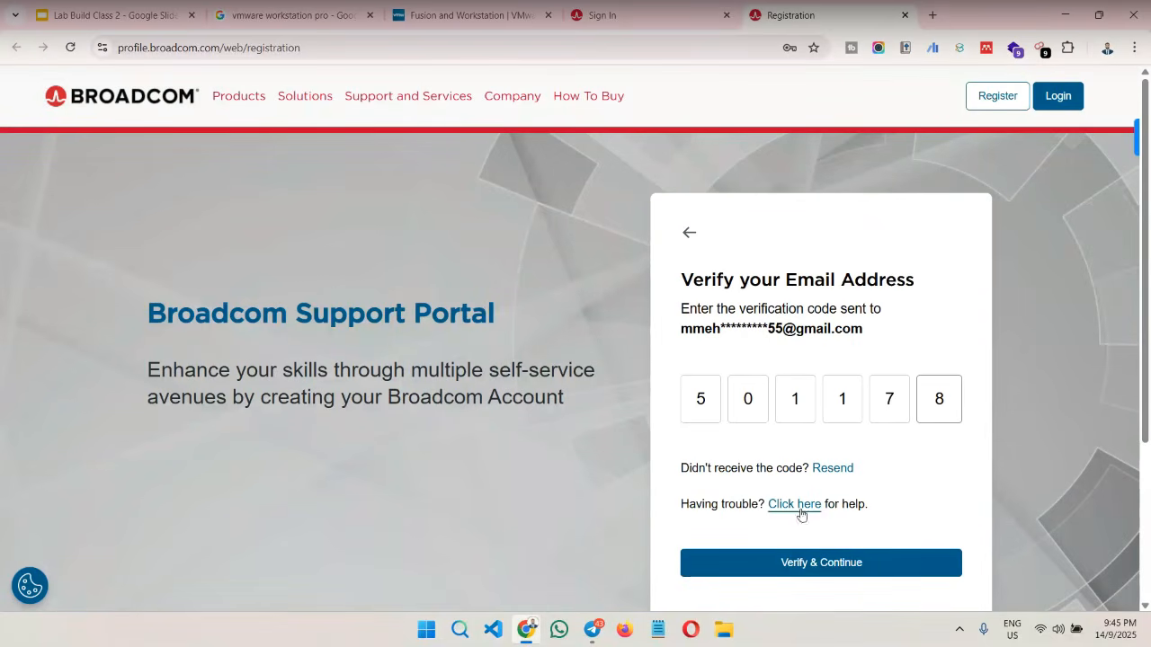
Enter the six-digit verification code sent by e-mail and continue to the registration details.
left_click(820, 564)
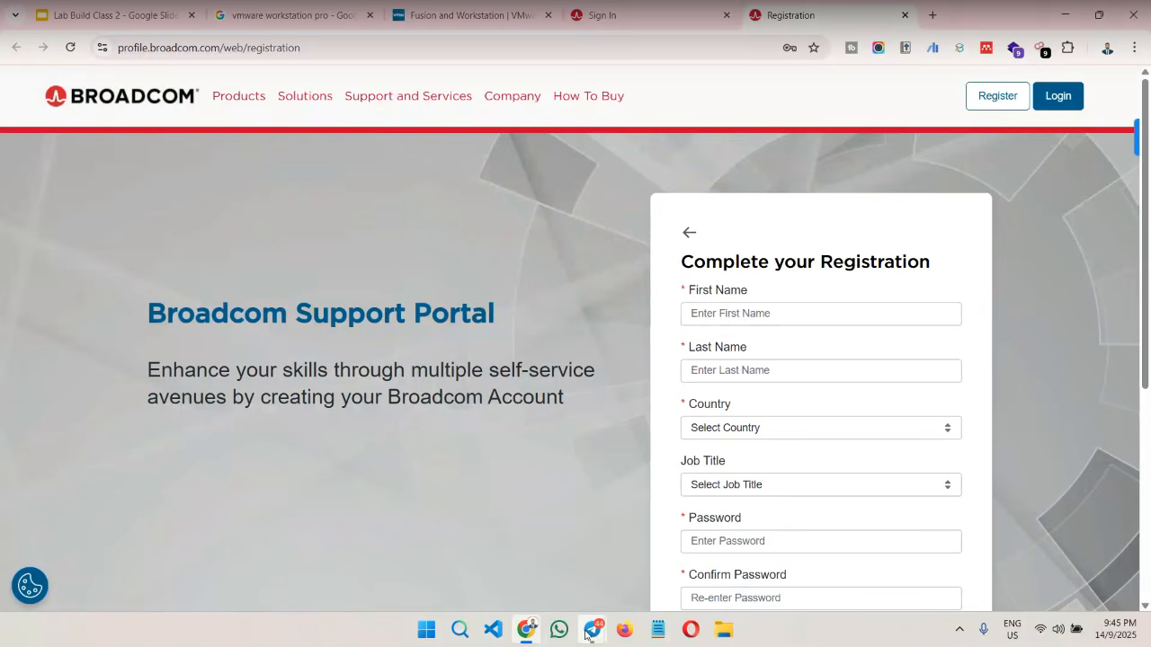
Fill in the account holder's first name and last name in the registration form.
mouse_move(589, 631)
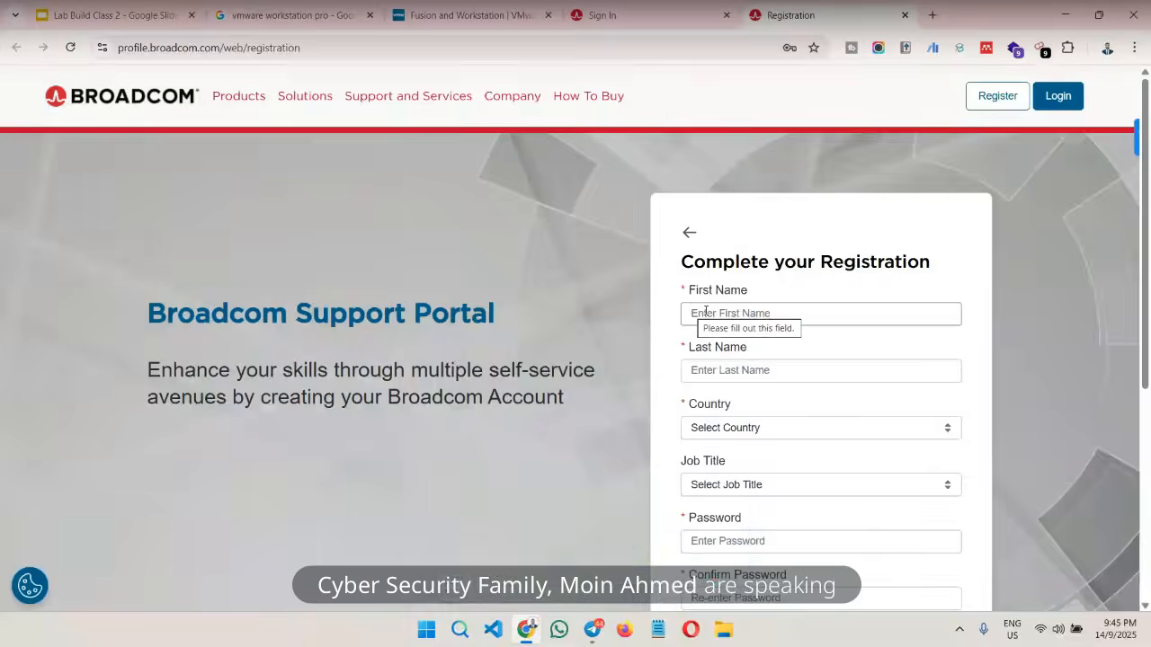
left_click(705, 312)
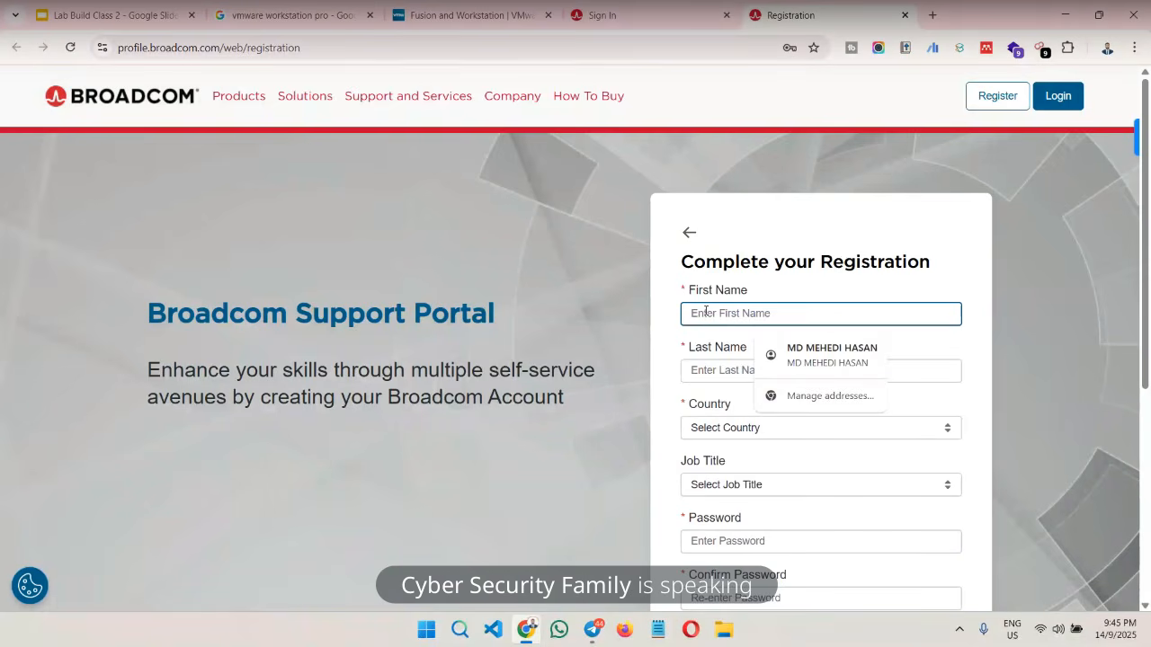
left_click(725, 277)
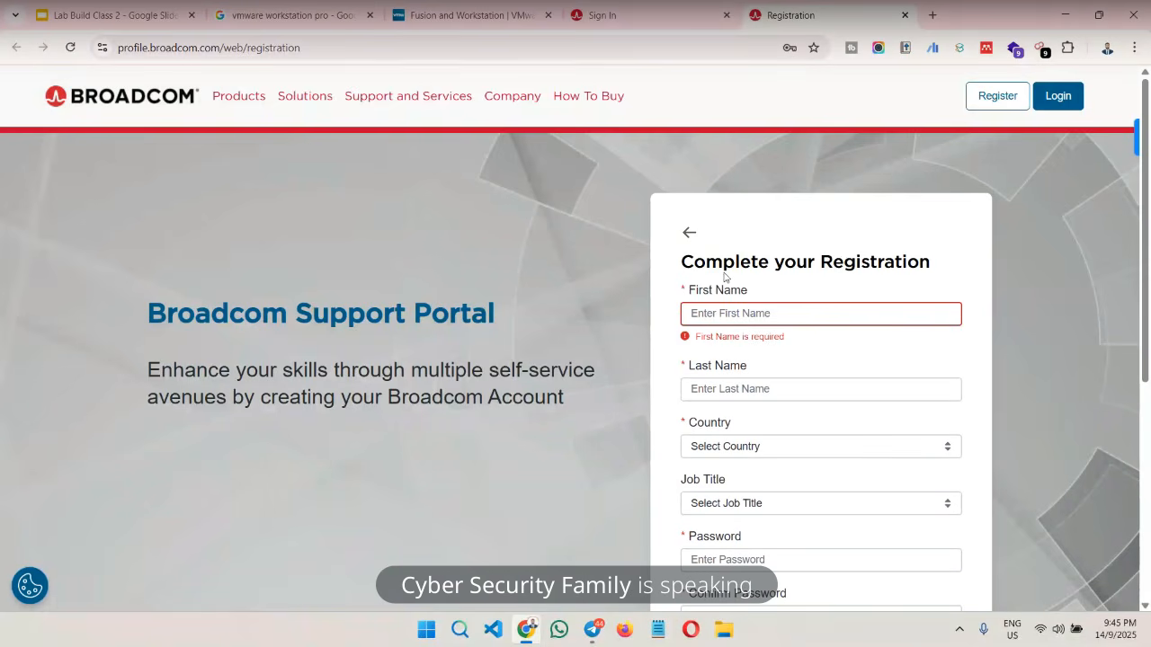
left_click(709, 305)
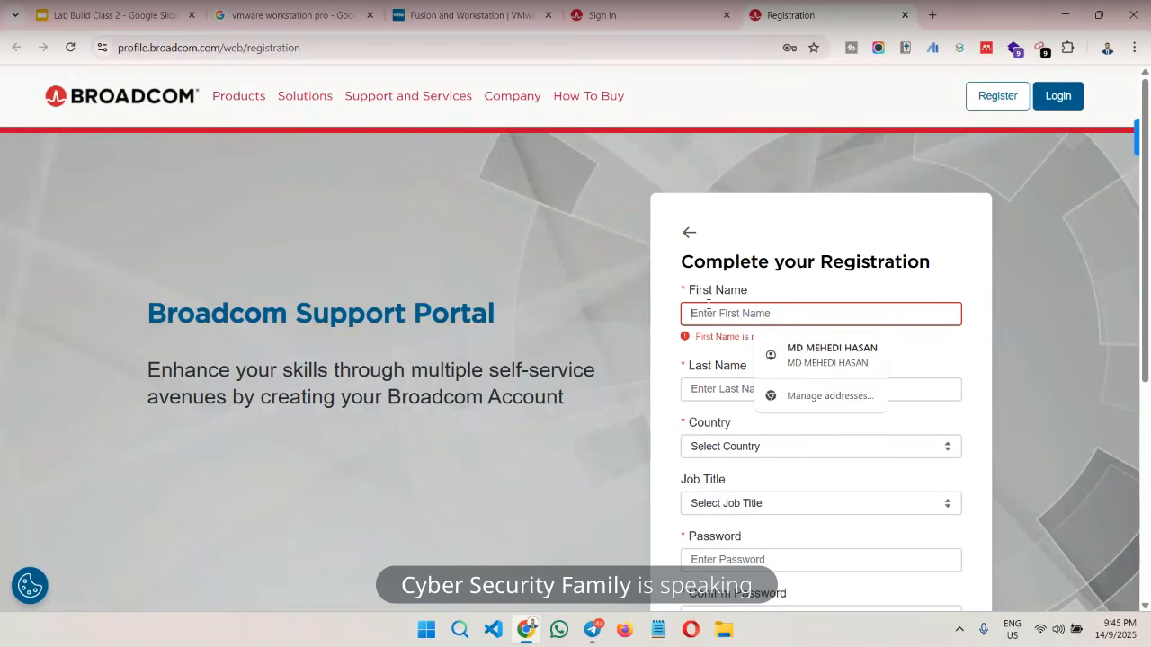
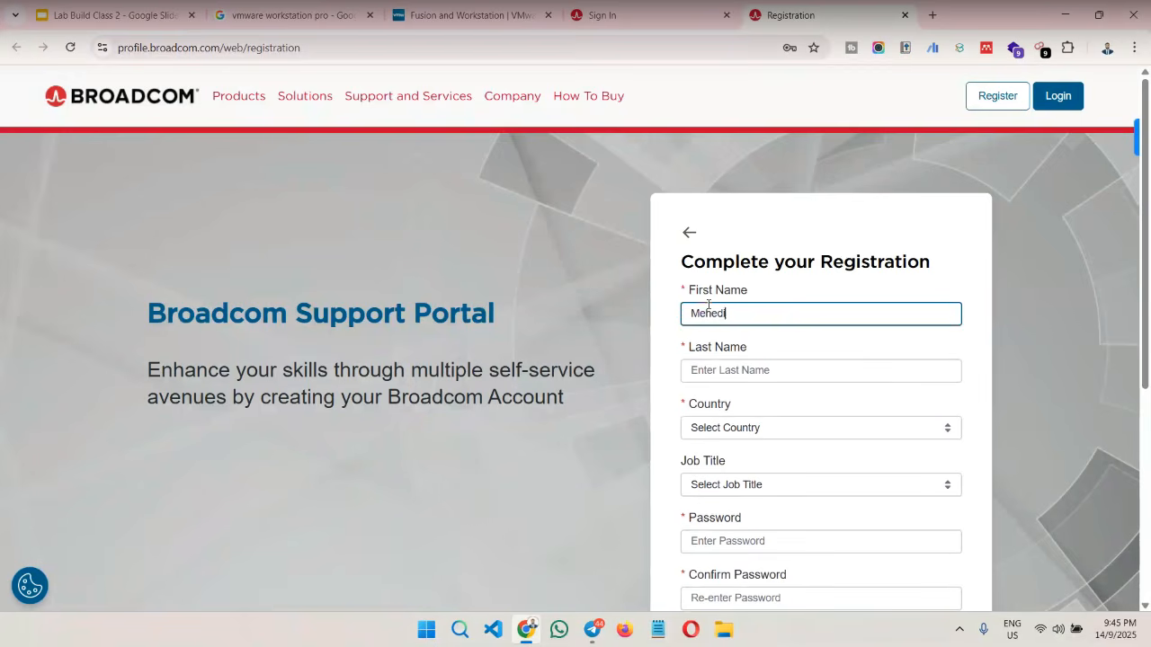
left_click(715, 372)
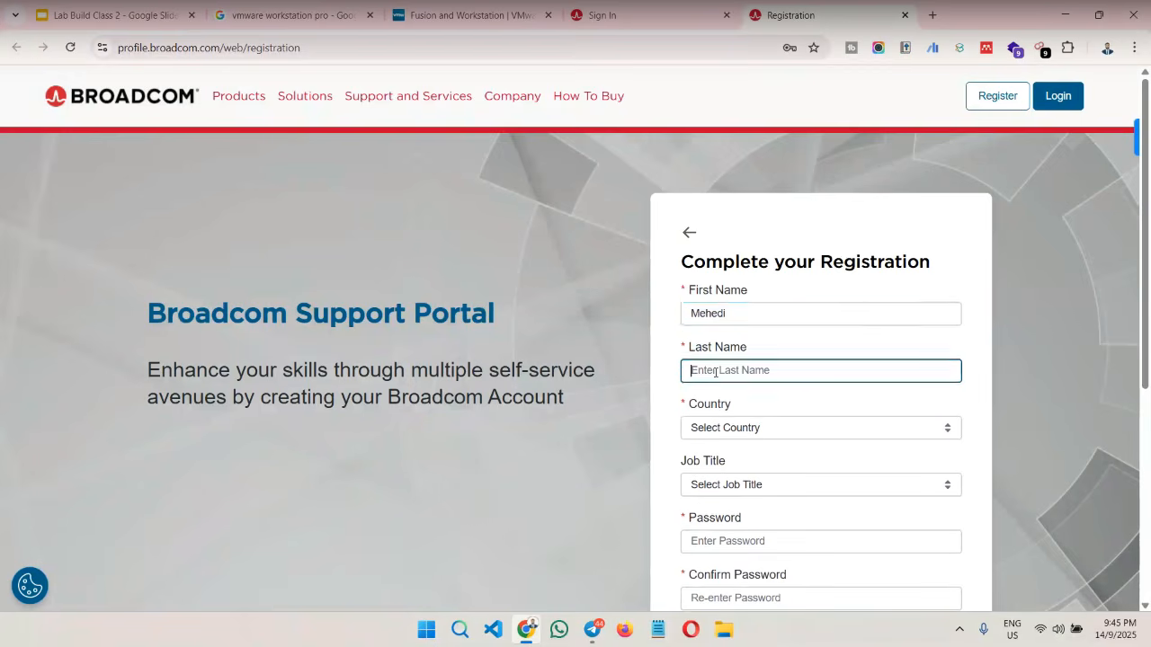
Set the country to Malaysia and the job title to Security.
left_click(738, 428)
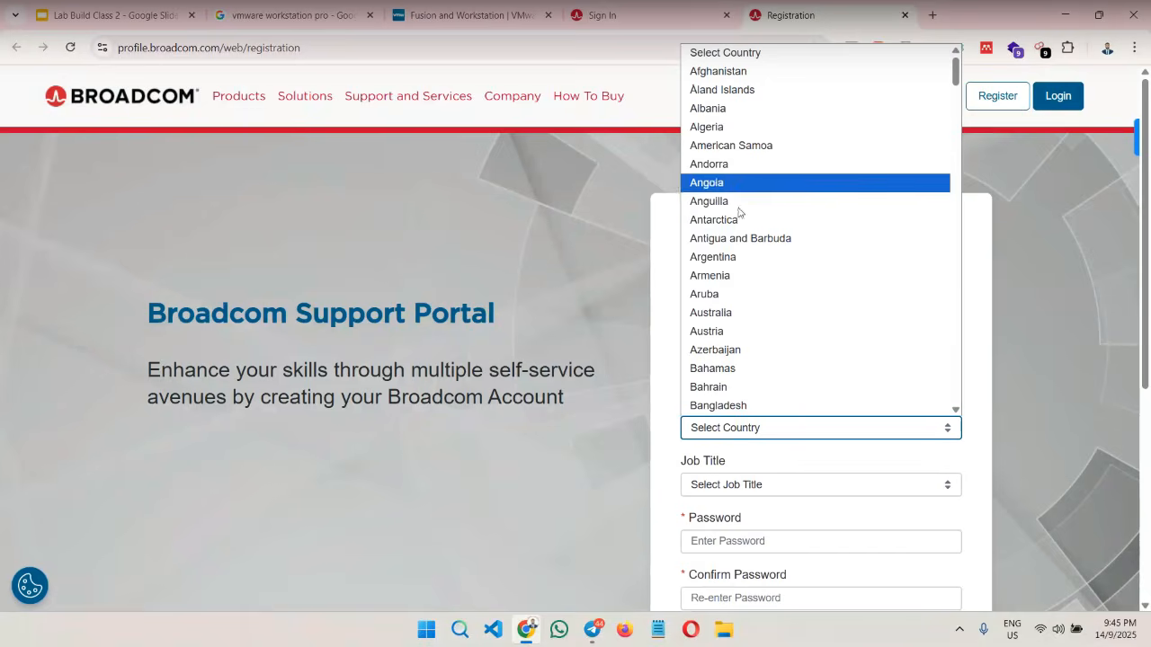
type("malay")
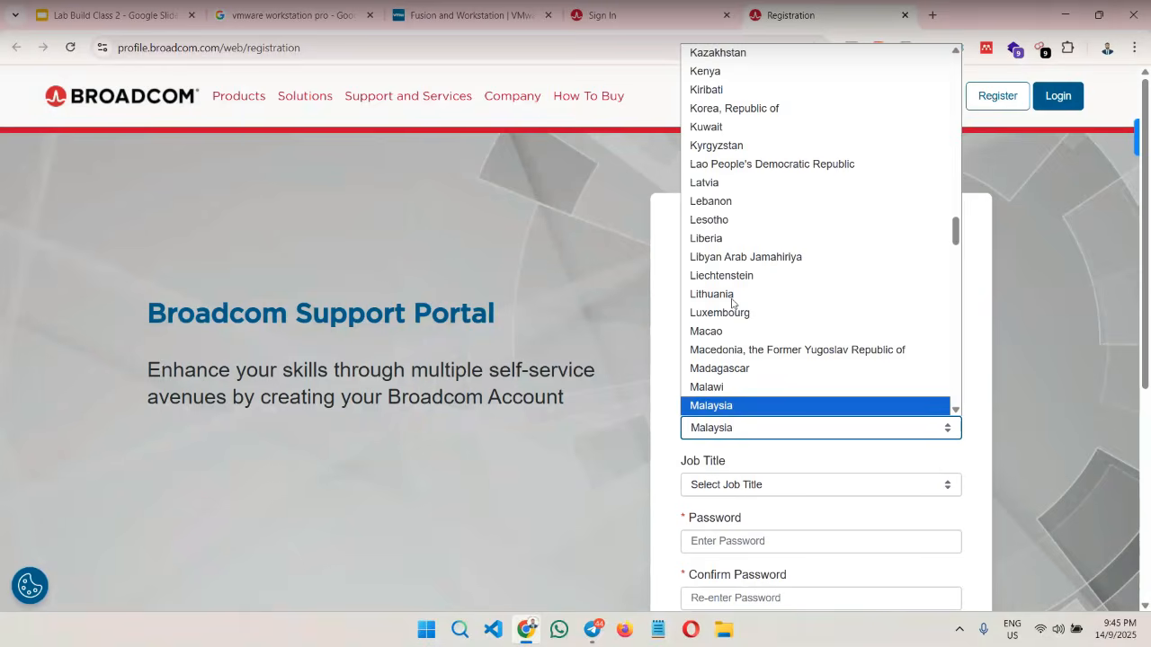
key("Return")
scroll(743, 378, "down", 1)
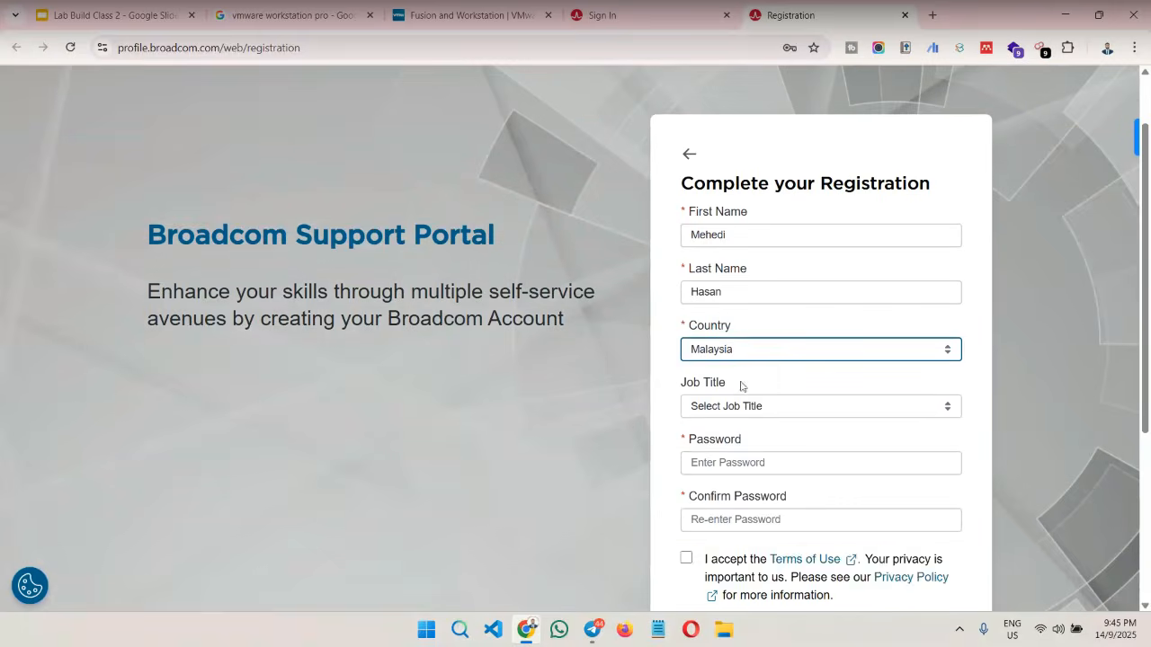
left_click(731, 407)
key("s")
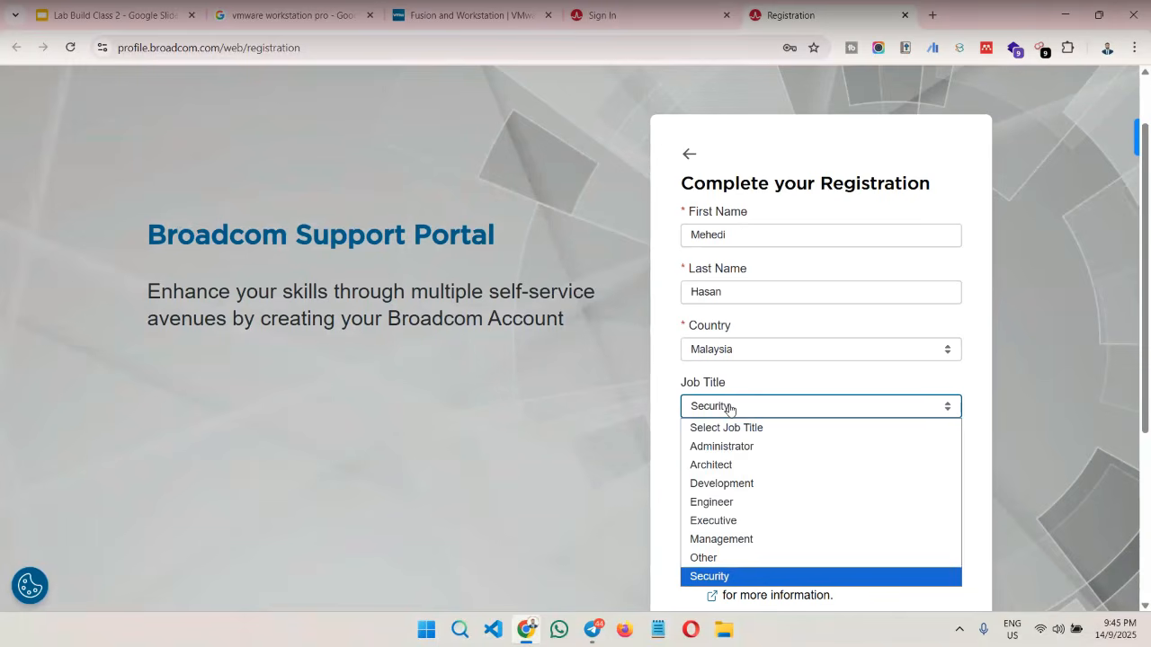
key("Return")
Try entering a seven-character account password in the registration form.
left_click(719, 461)
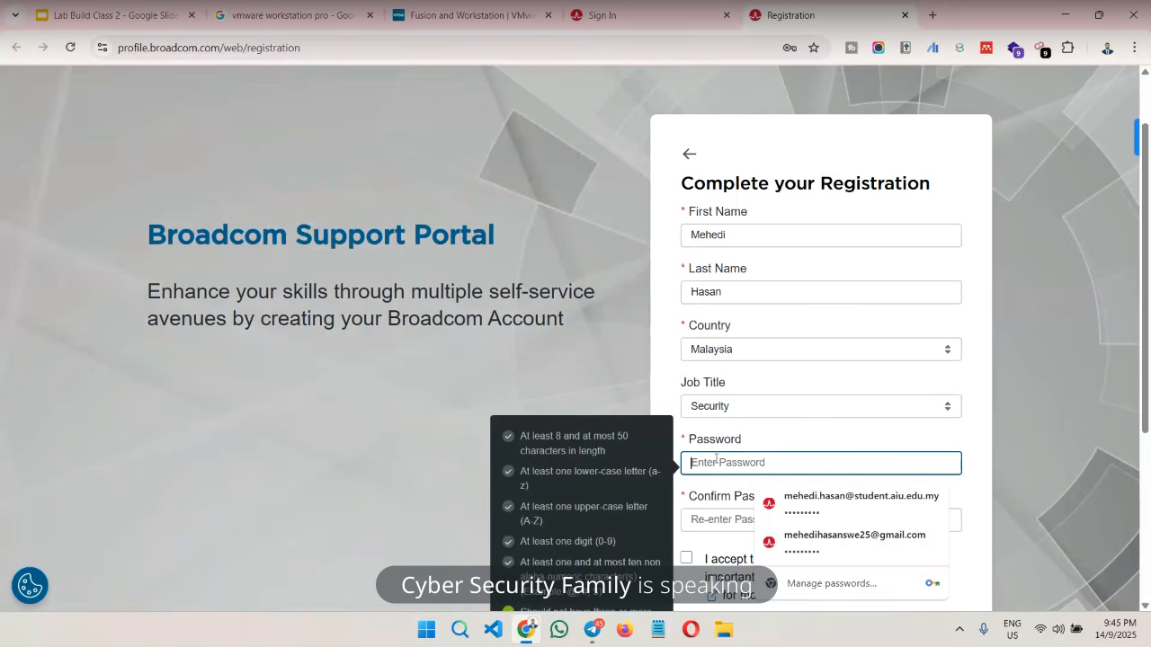
type("•••")
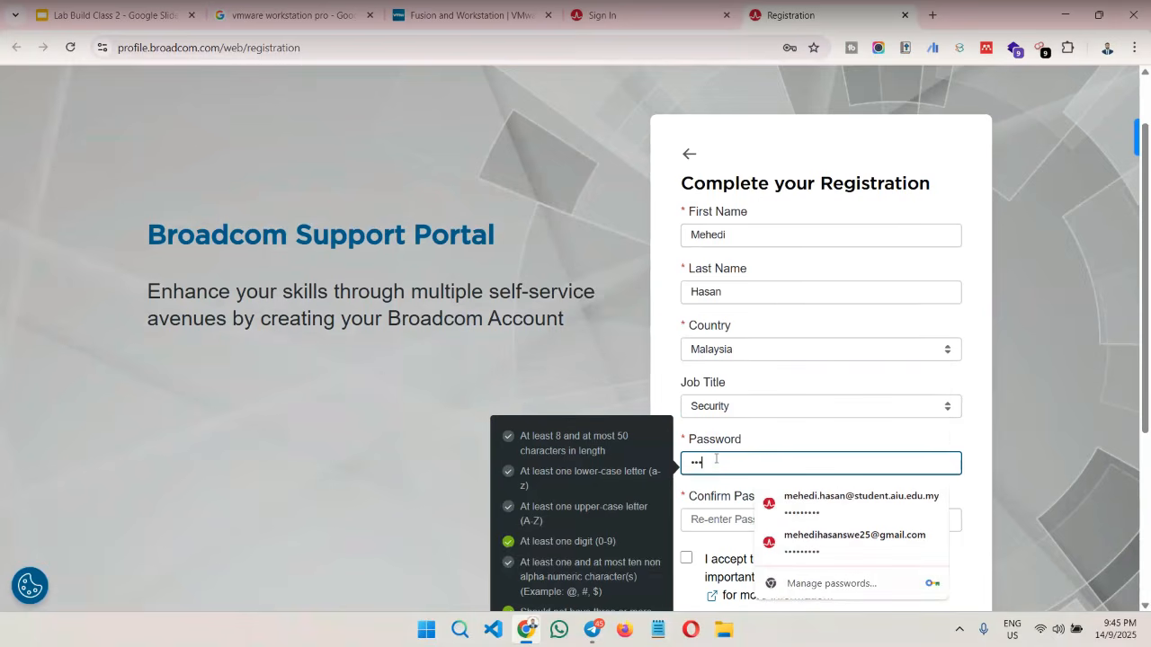
type("••••")
left_click(711, 520)
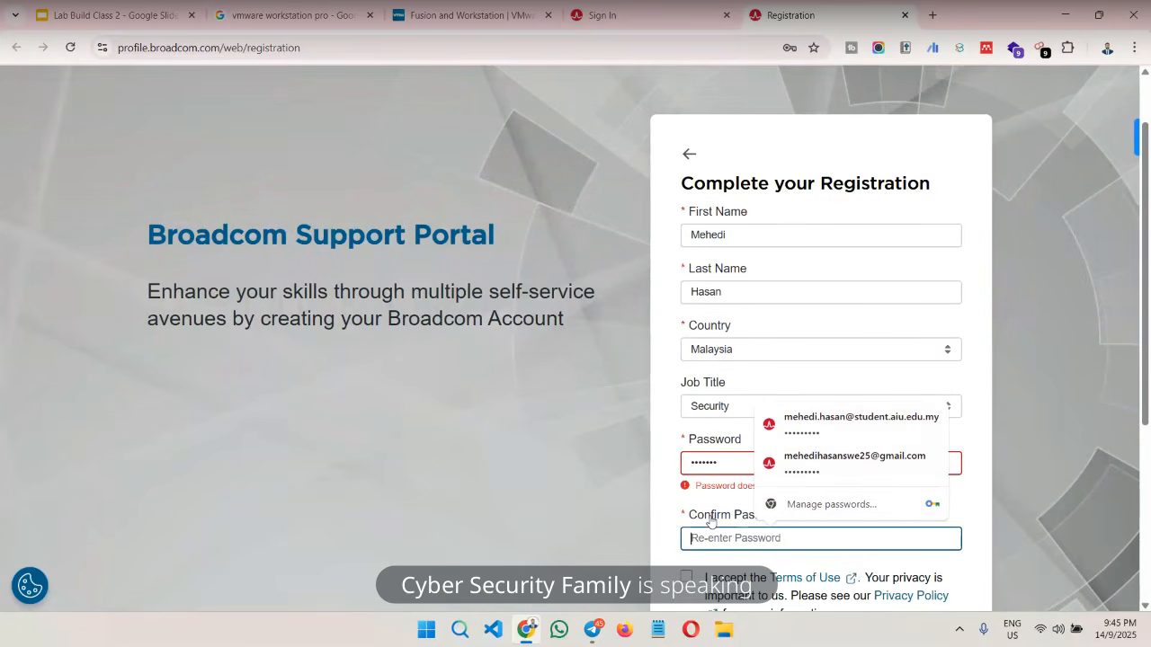
Replace the rejected account password with one that meets the listed rules and enter the same password as confirmation.
left_click(718, 465)
left_click_drag(718, 465, 688, 468)
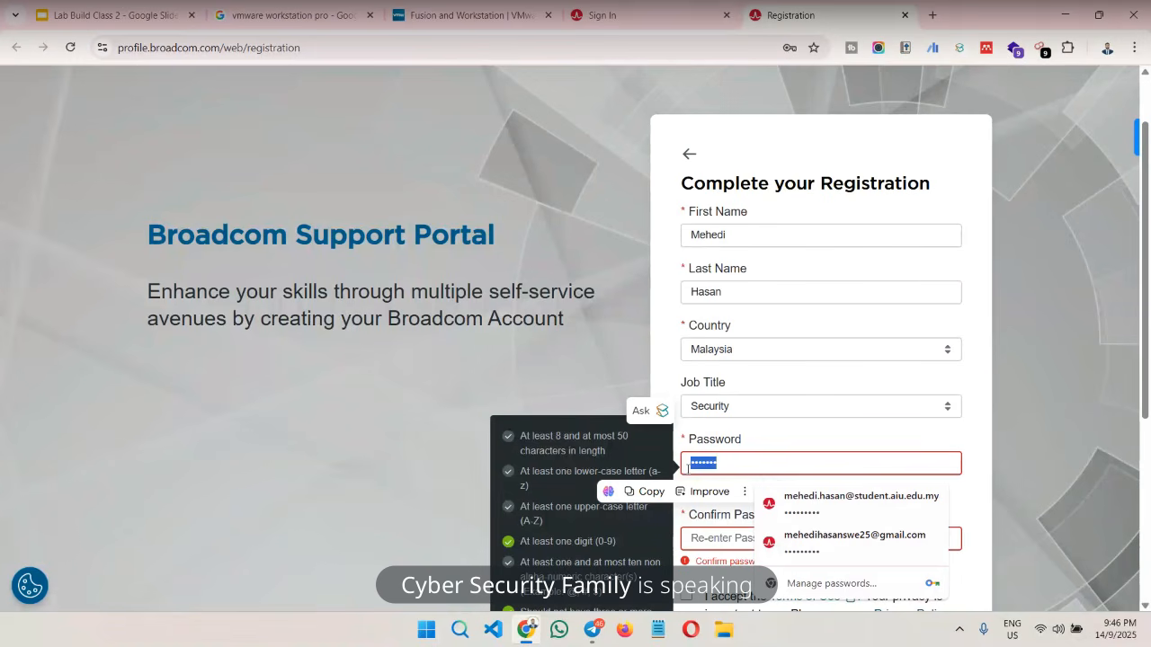
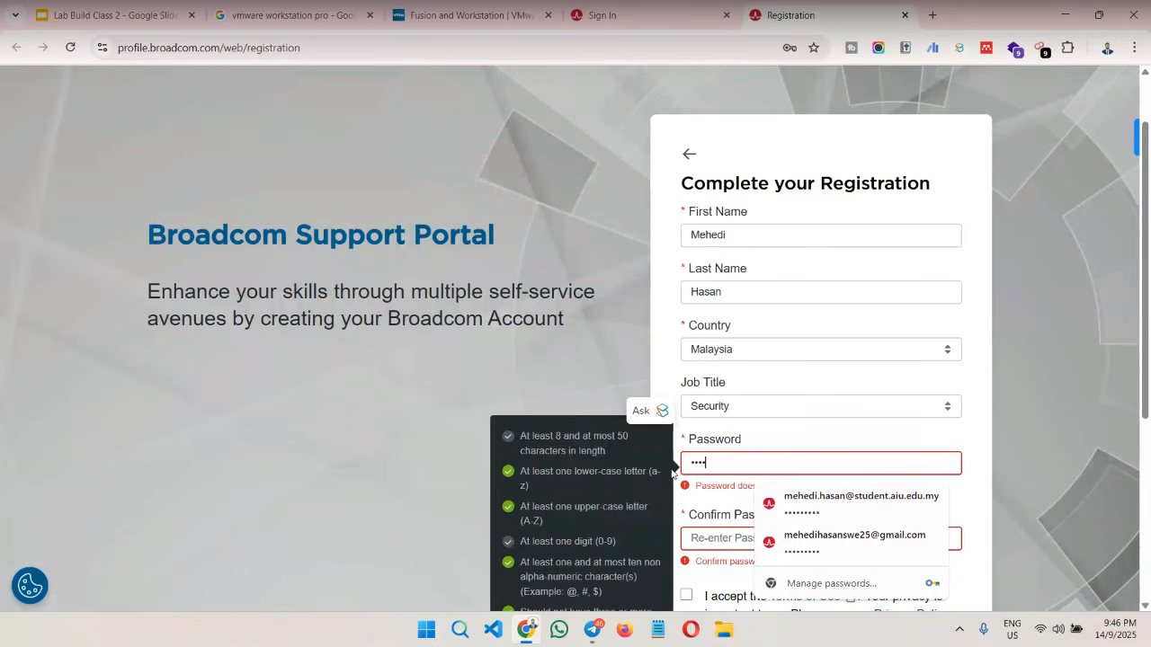
left_click(701, 539)
type("Adm")
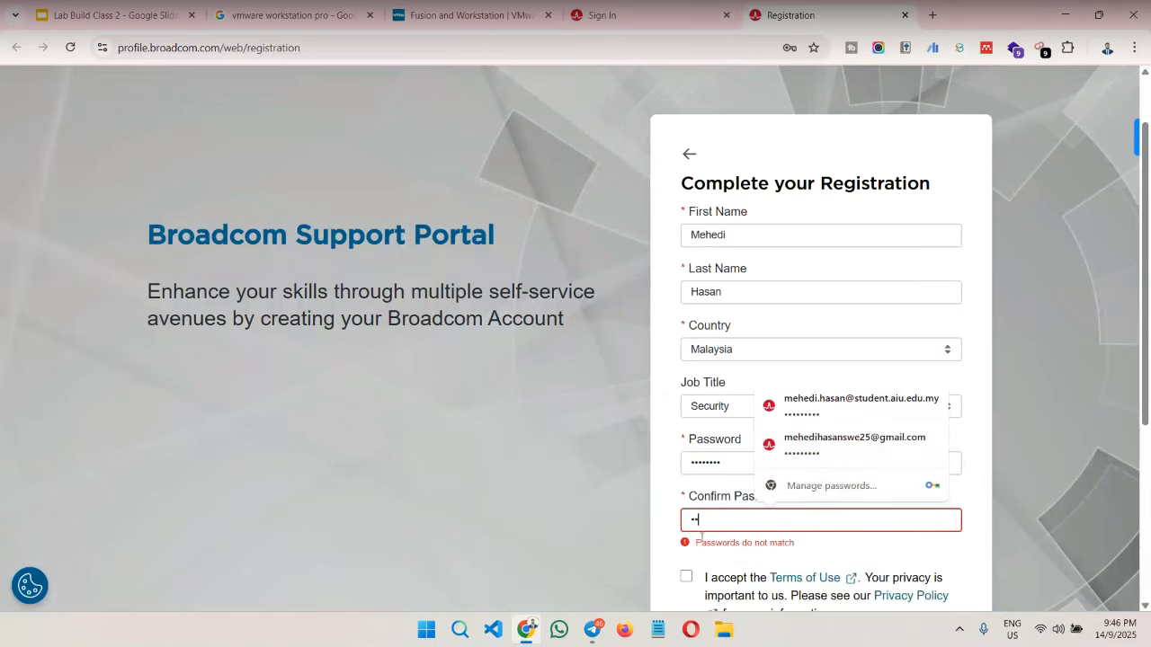
type("•••••")
Accept the Terms of Use and create the Broadcom account.
left_click(704, 575)
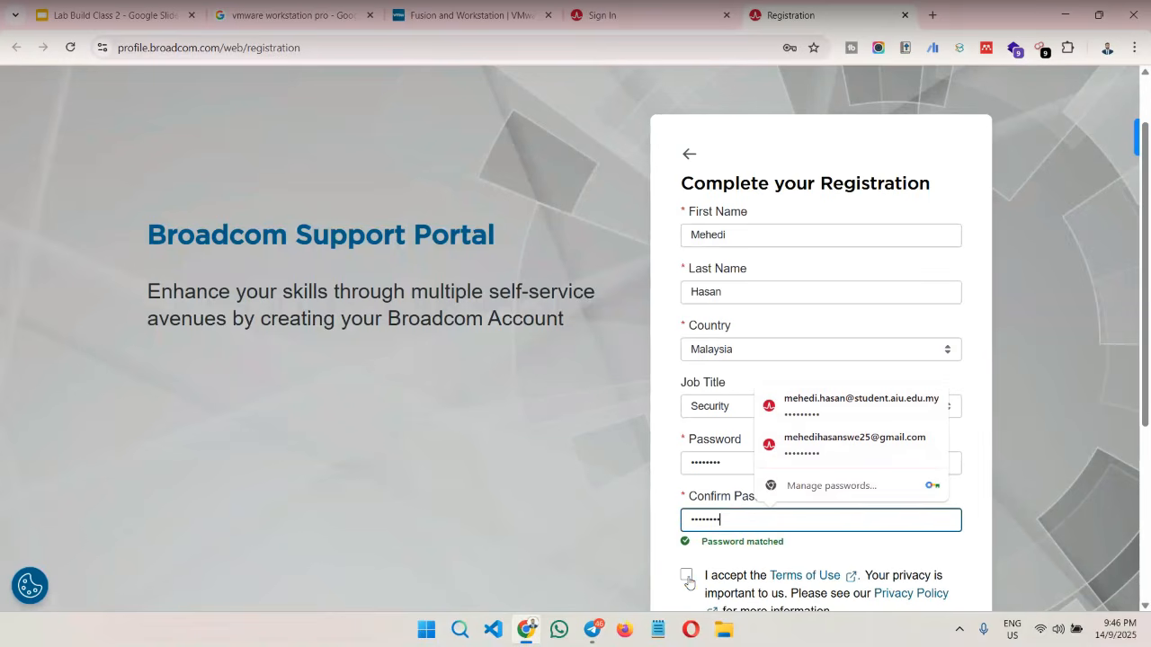
scroll(747, 496, "down", 2)
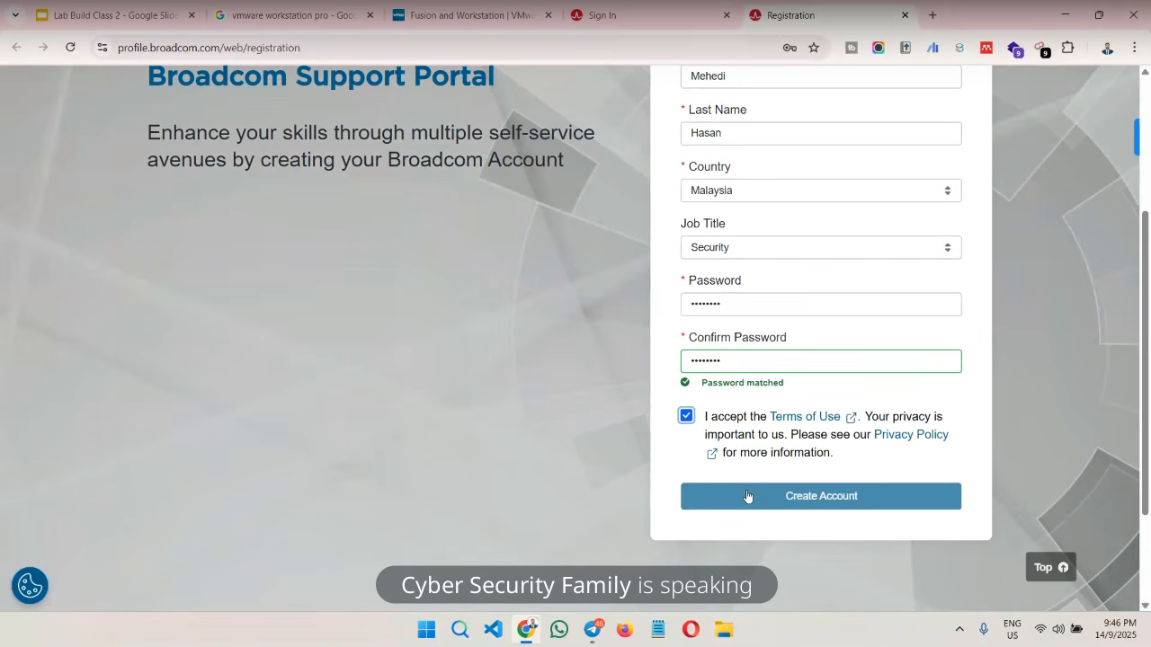
left_click(799, 501)
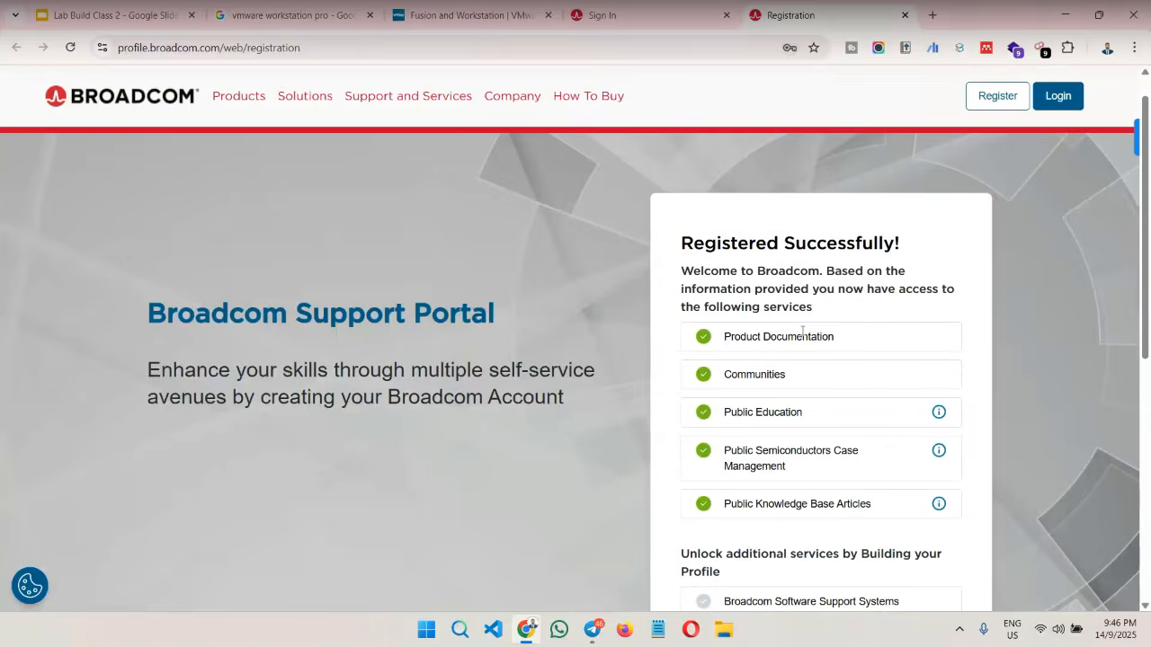
Postpone building the profile and dismiss the cookie notice on the support home page.
scroll(804, 334, "down", 5)
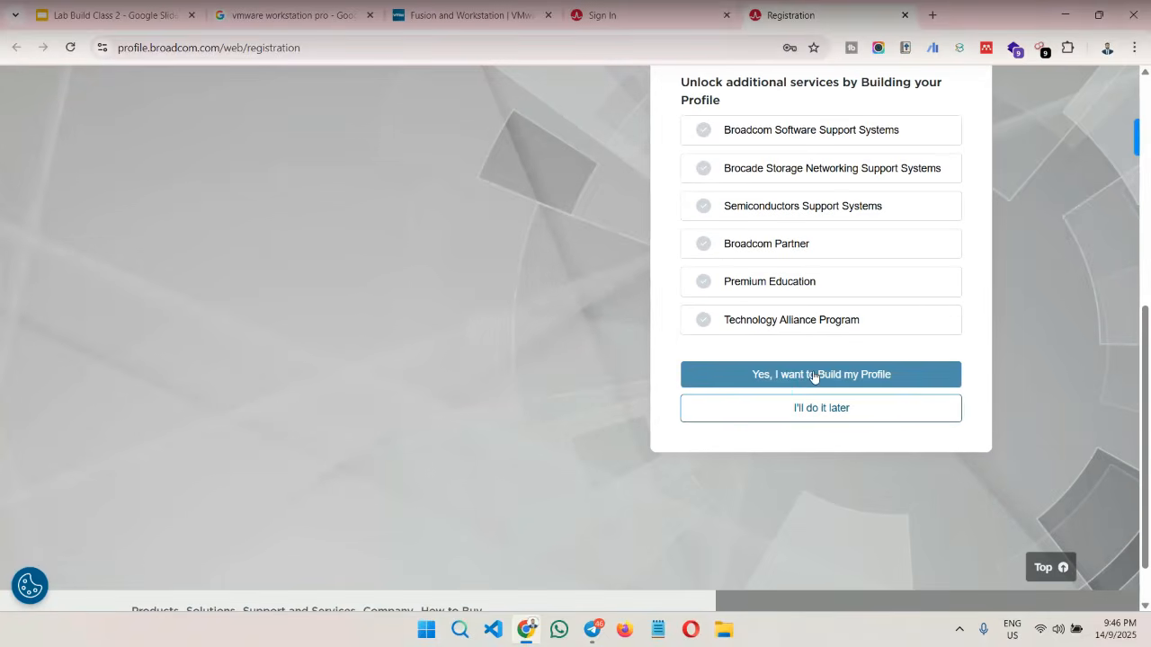
left_click(821, 411)
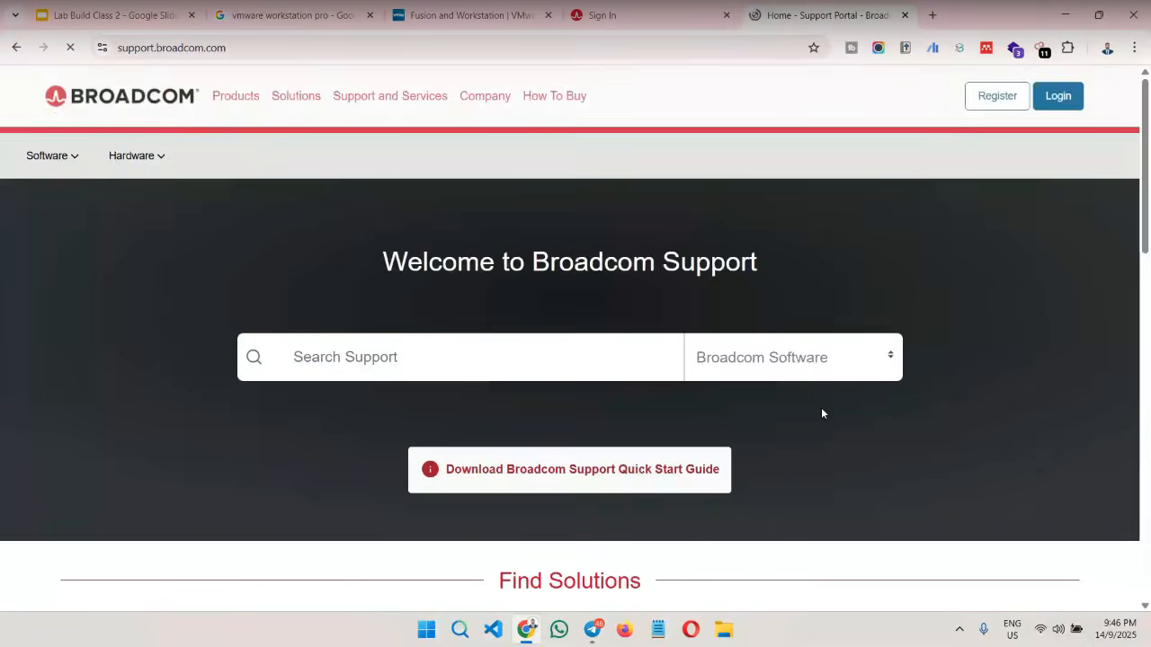
scroll(661, 385, "down", 5)
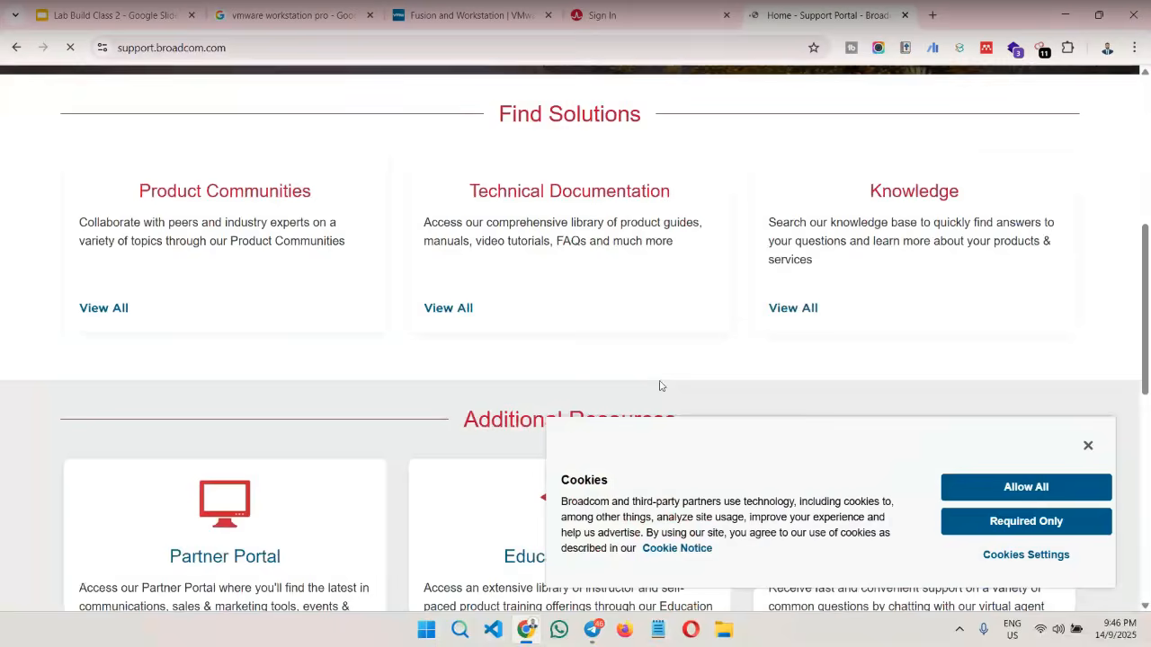
left_click(1087, 445)
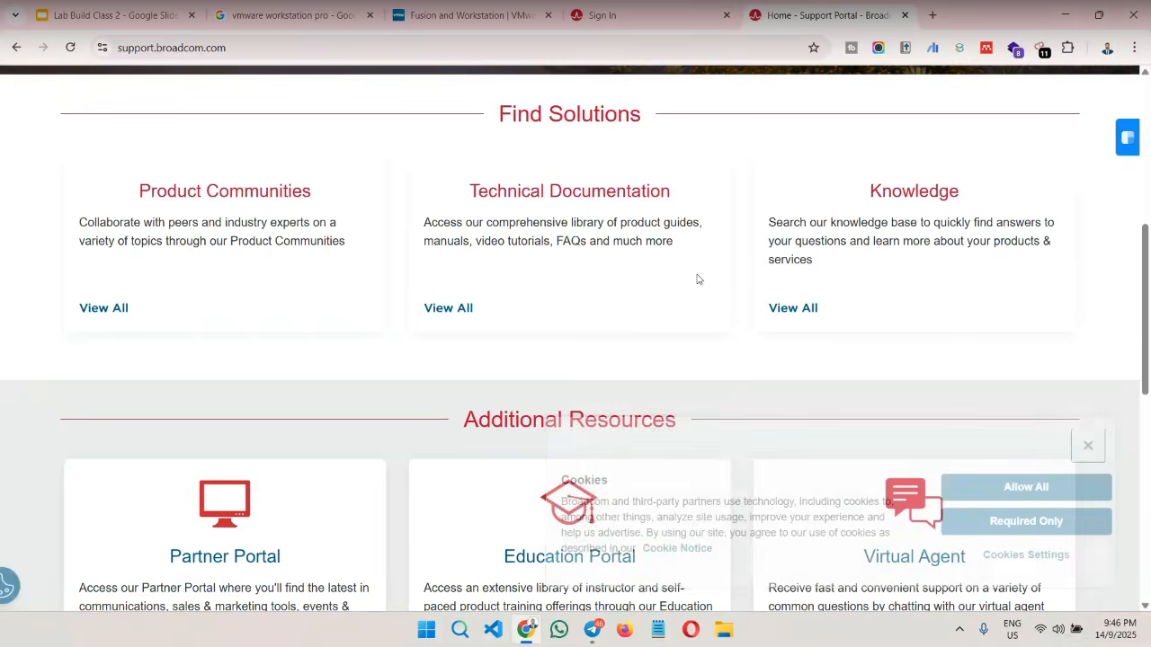
Open the support portal's login page and submit the new account's e-mail address as the username.
scroll(697, 280, "down", 7)
scroll(697, 280, "up", 3)
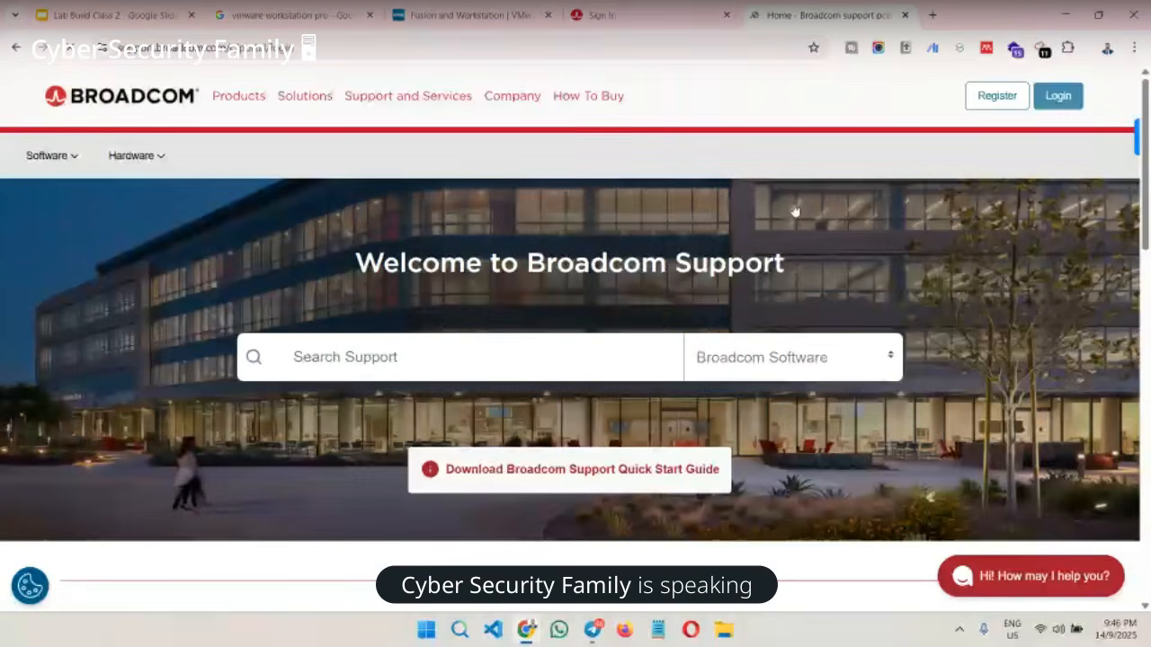
left_click(1054, 97)
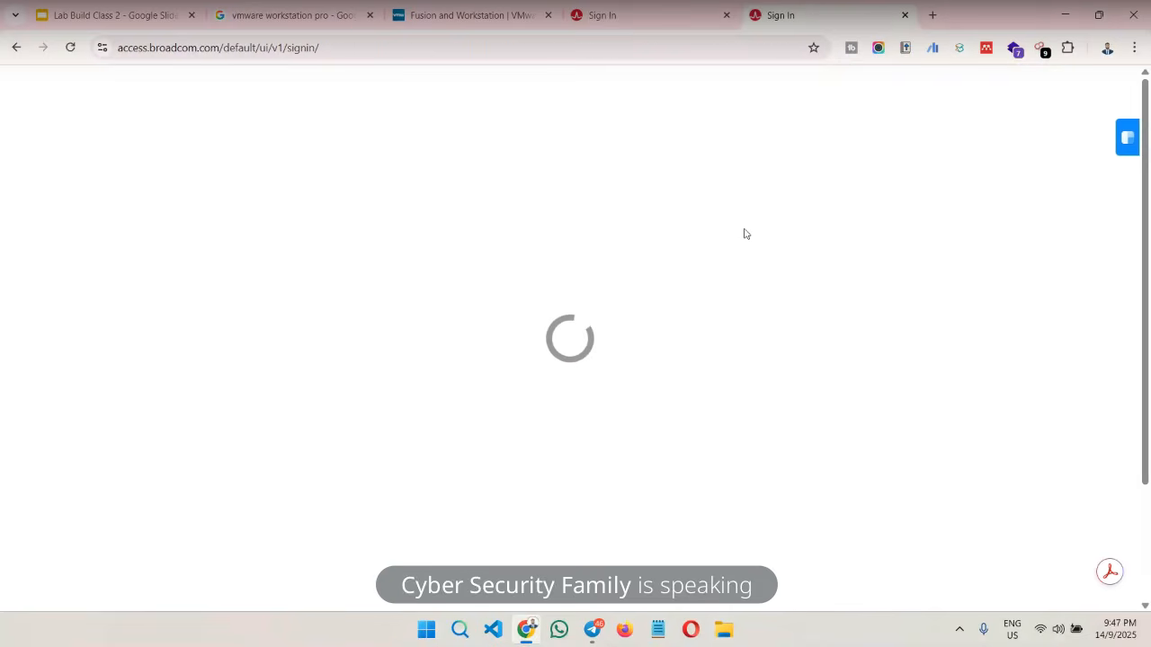
left_click(476, 441)
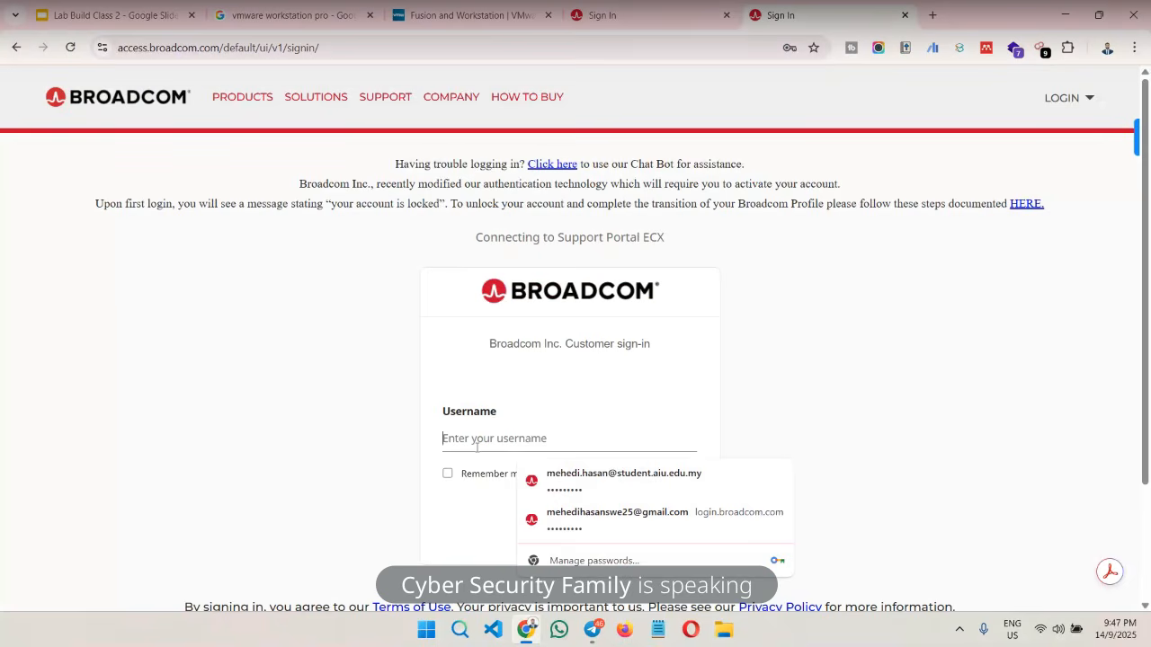
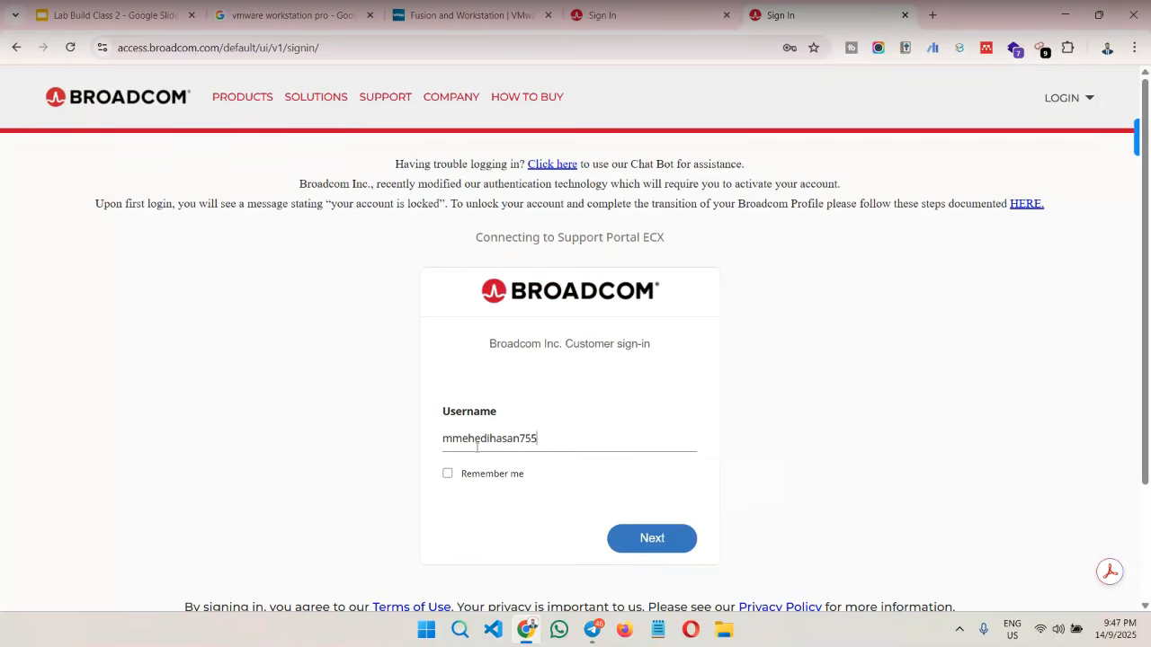
key("Return")
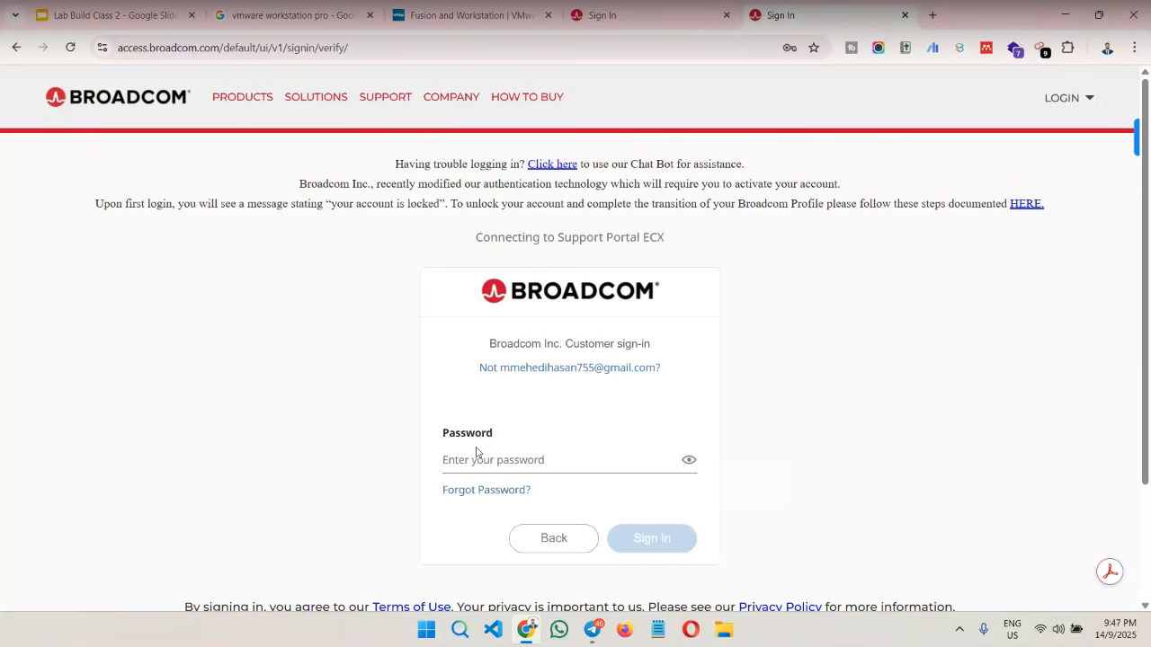
Sign in with the account password and decline saving it in the browser.
left_click(480, 463)
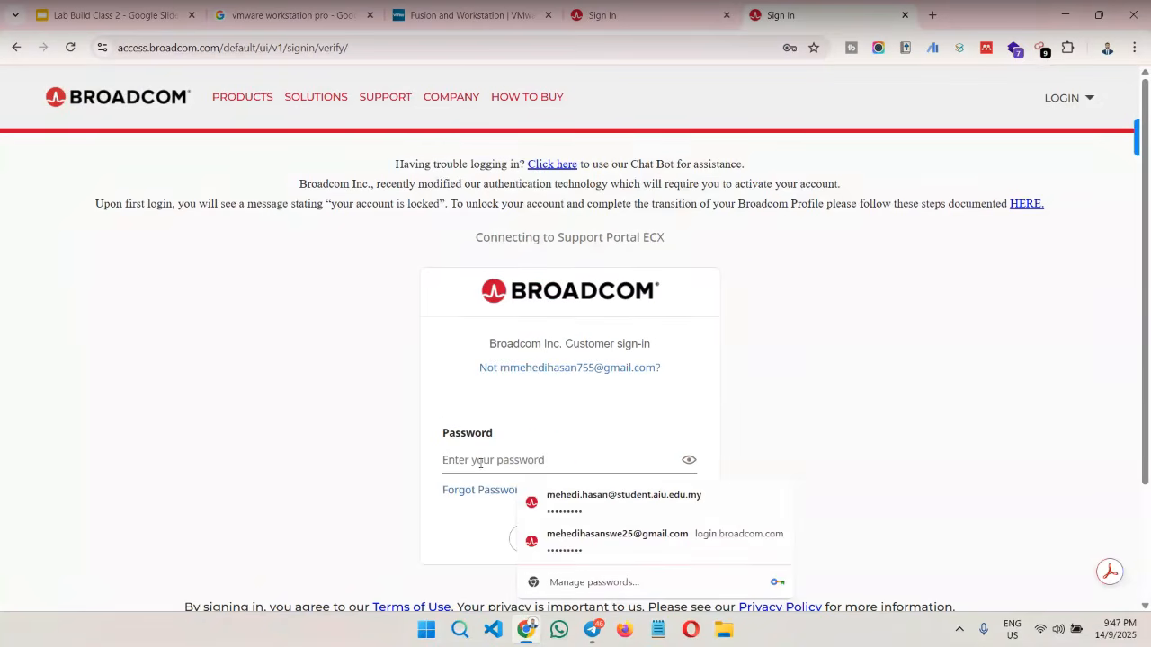
type("•••••")
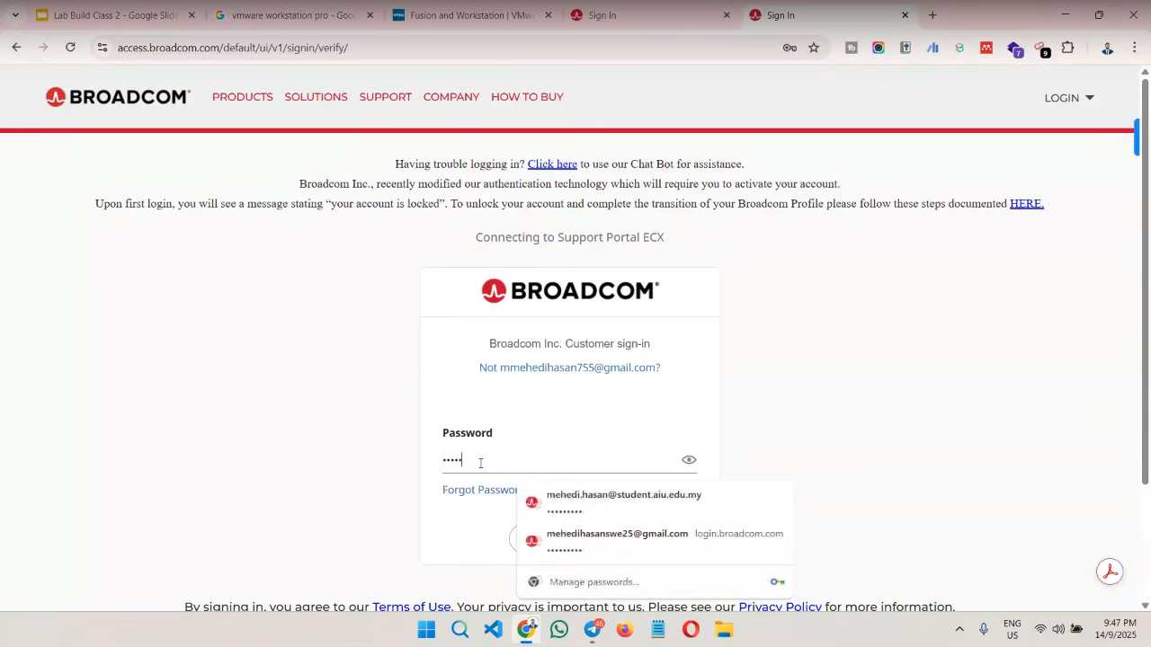
type("••")
key("Return")
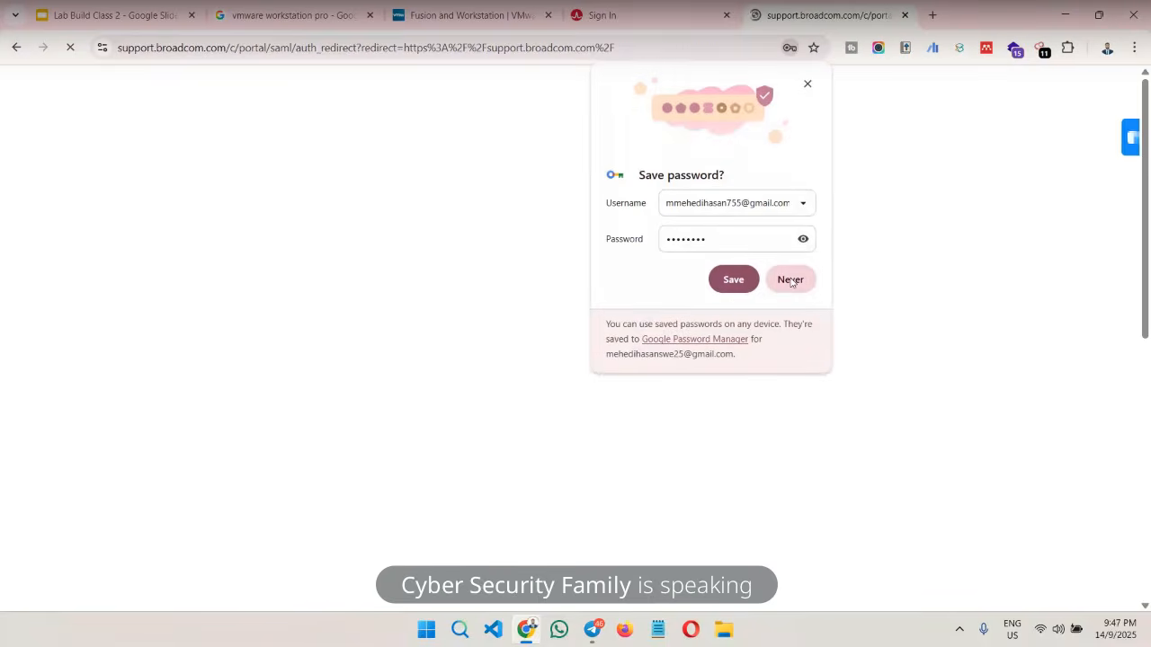
left_click(790, 280)
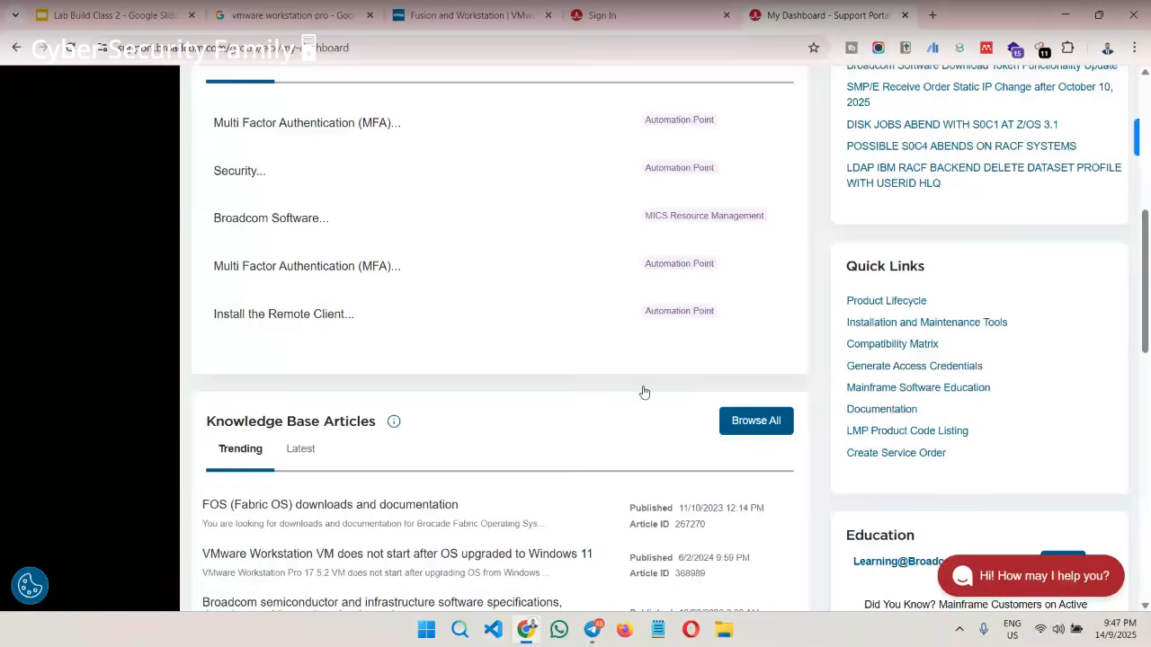
Look through the dashboard and the Broadcom Software Download Token Functionality Update notice, and return to the dashboard.
scroll(644, 392, "down", 5)
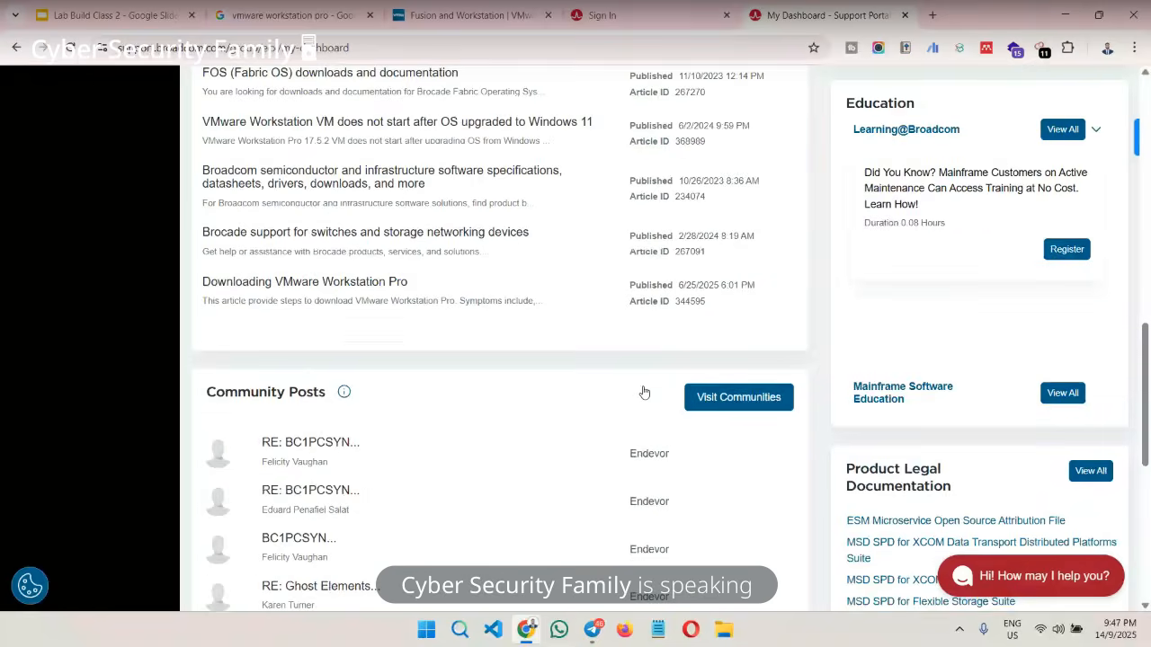
scroll(644, 392, "up", 10)
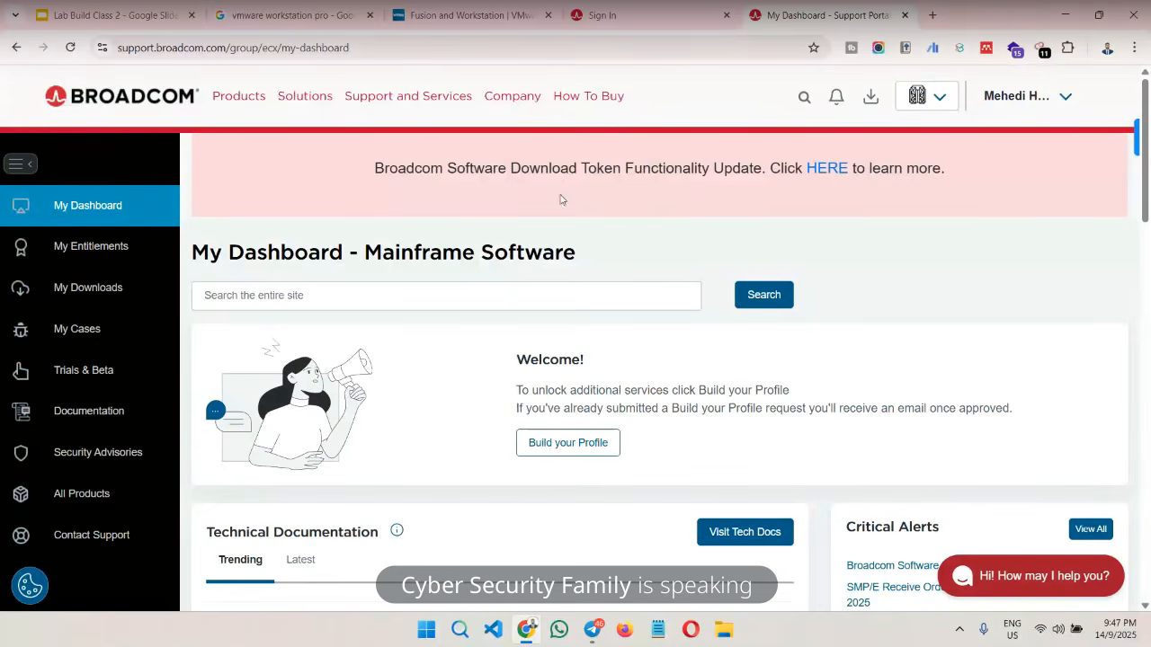
left_click(837, 170)
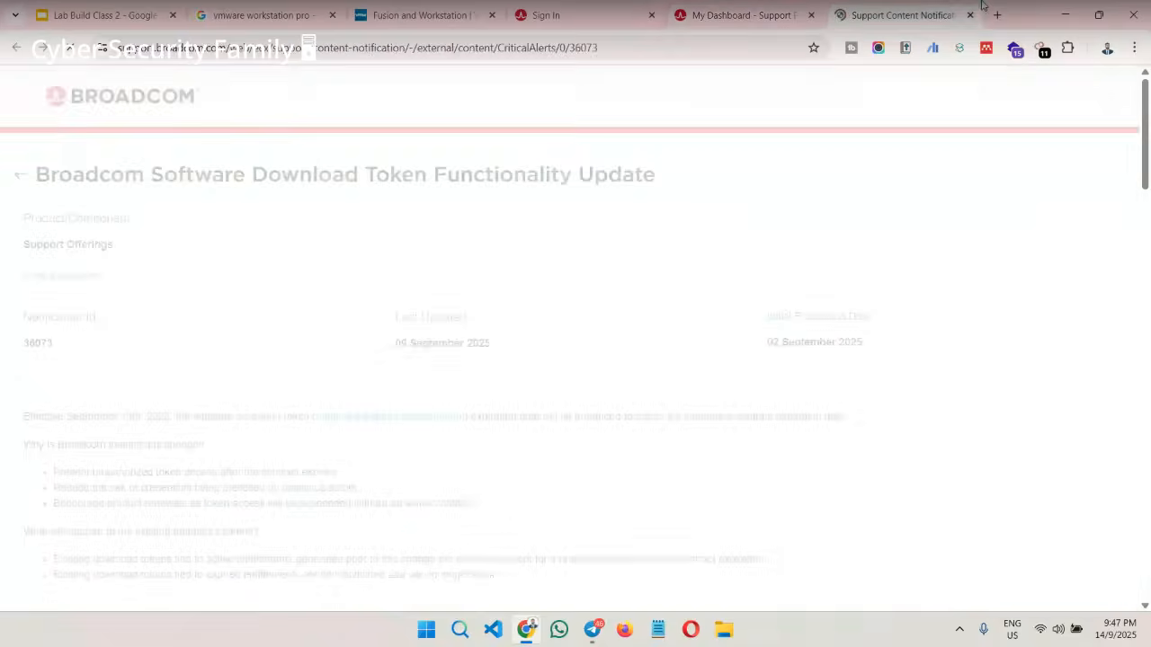
scroll(557, 252, "down", 10)
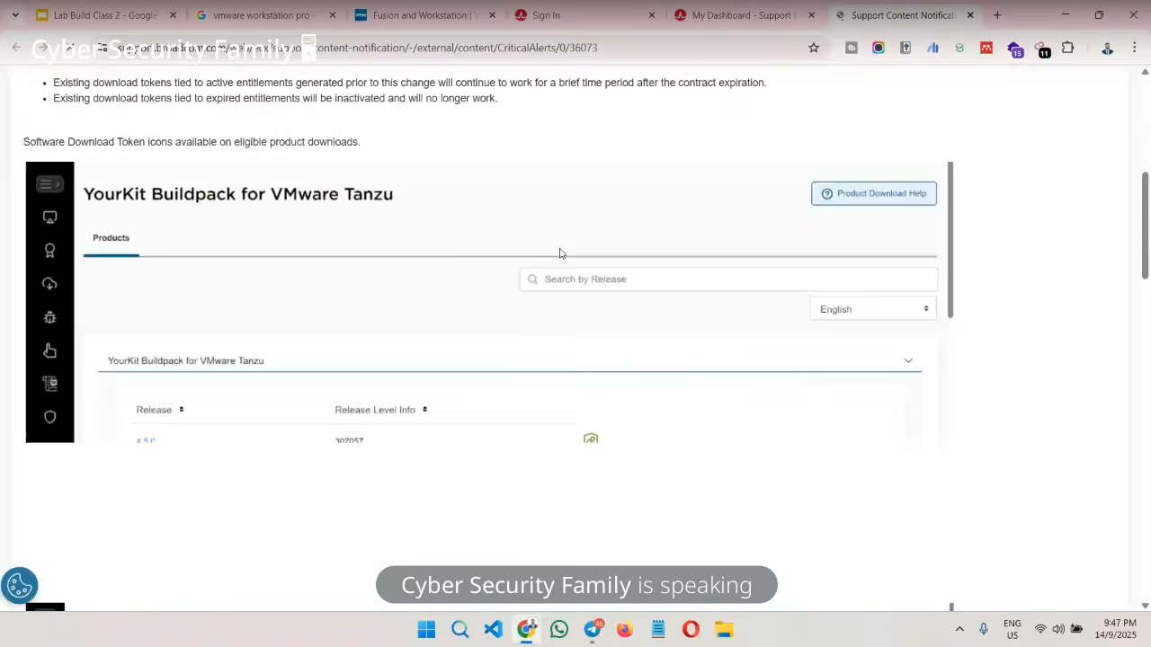
scroll(559, 253, "down", 10)
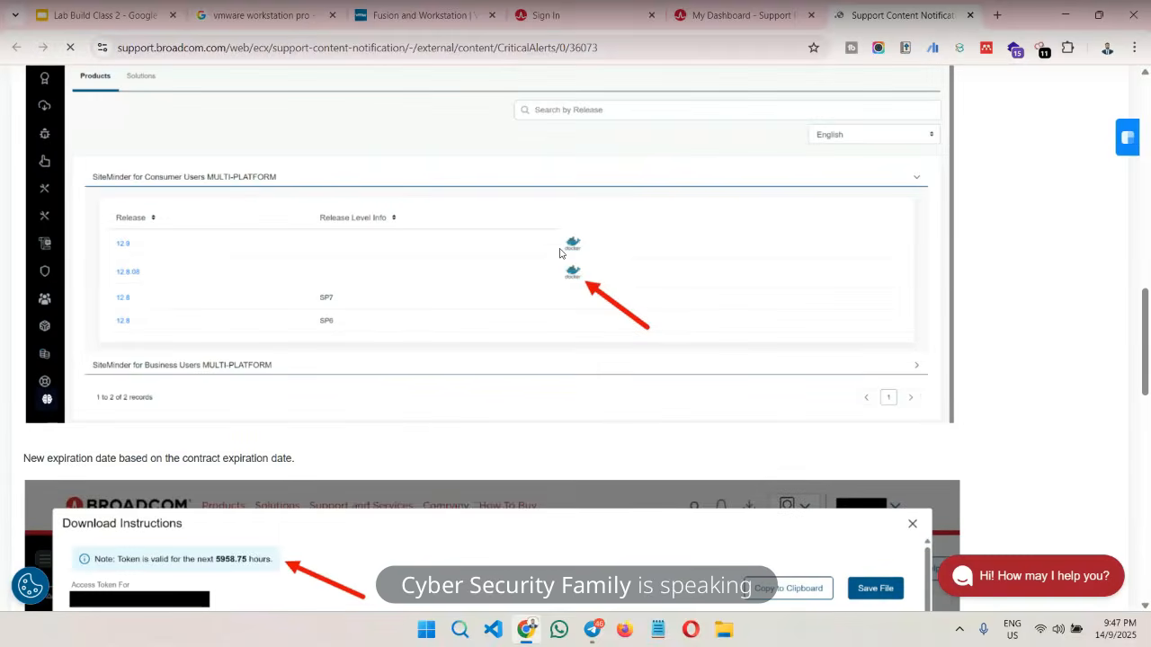
scroll(559, 253, "down", 15)
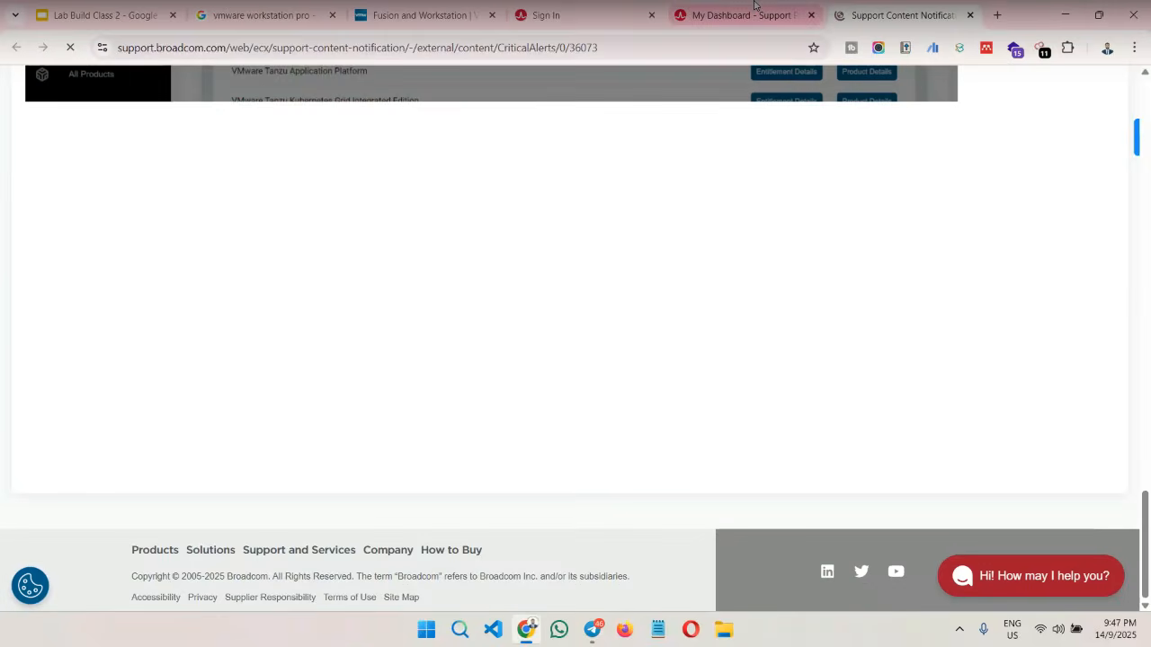
left_click(742, 15)
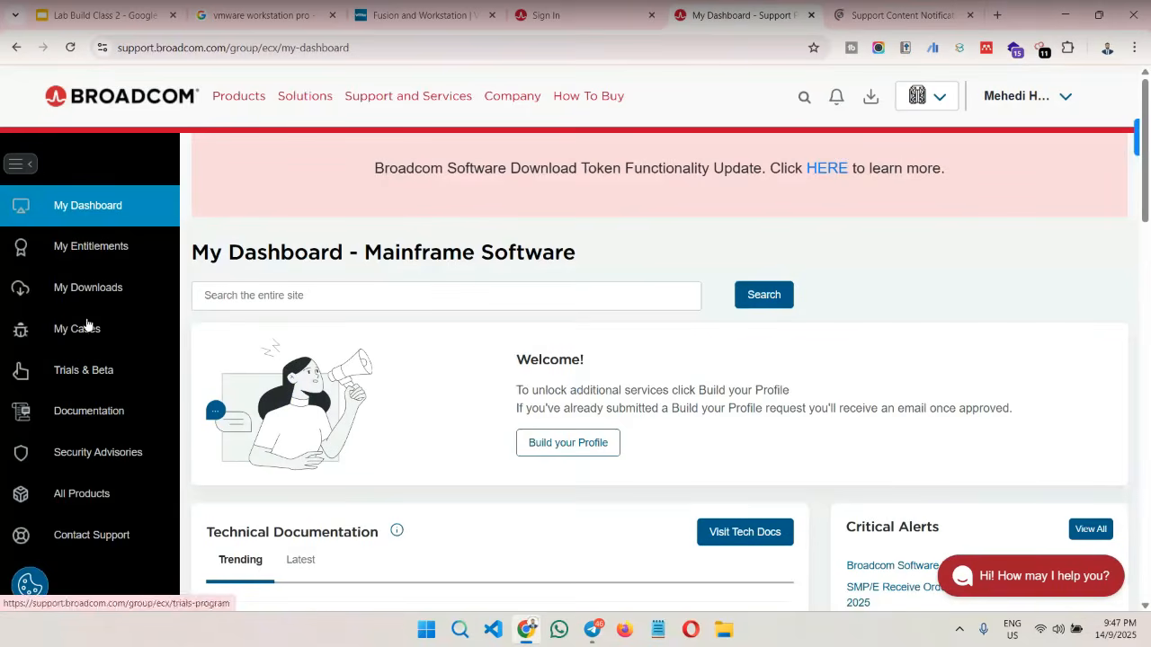
Check the documentation site and look through the dashboard's technical documentation, knowledge base articles and community posts for the VMware Workstation Pro download.
left_click(88, 412)
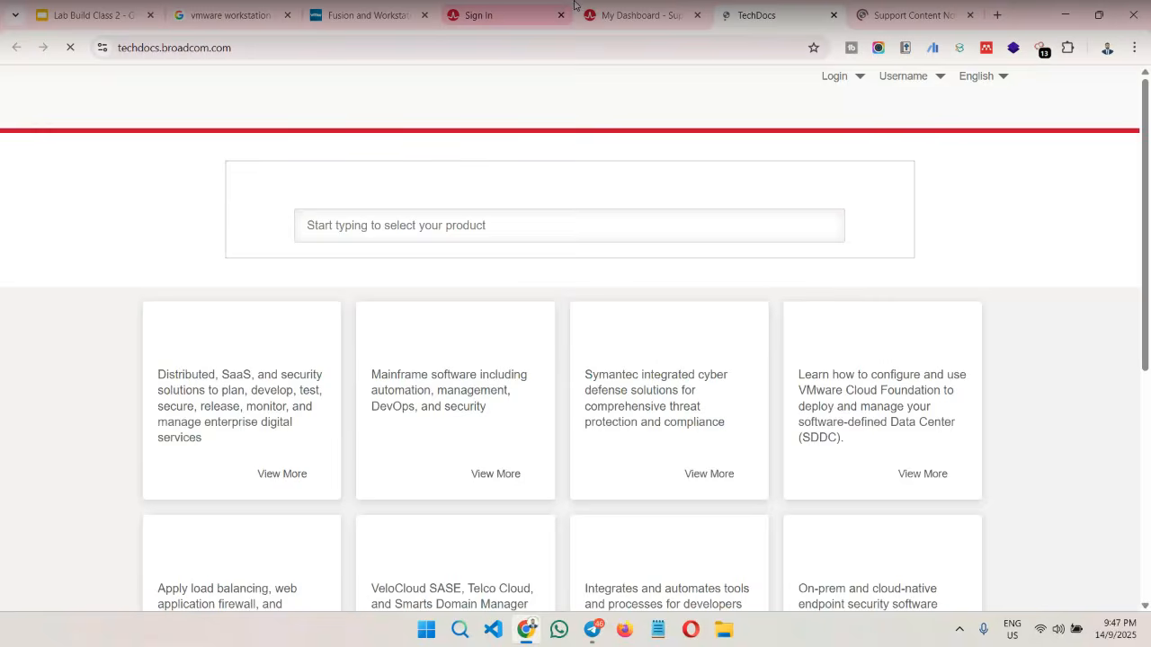
left_click(581, 10)
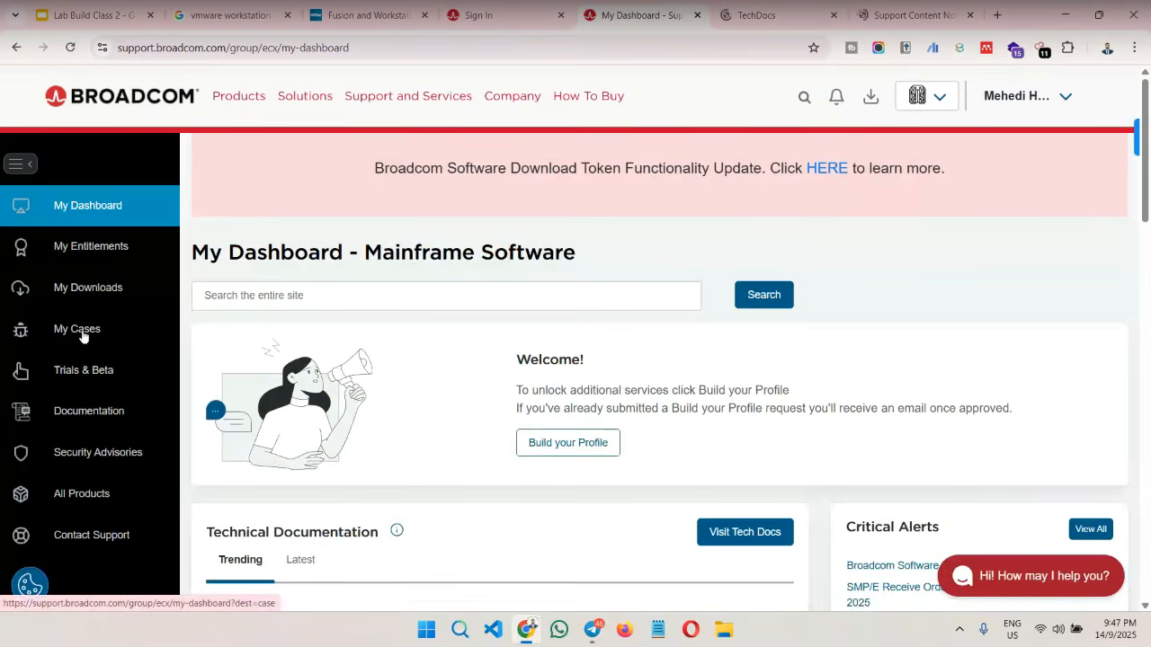
scroll(438, 412, "down", 5)
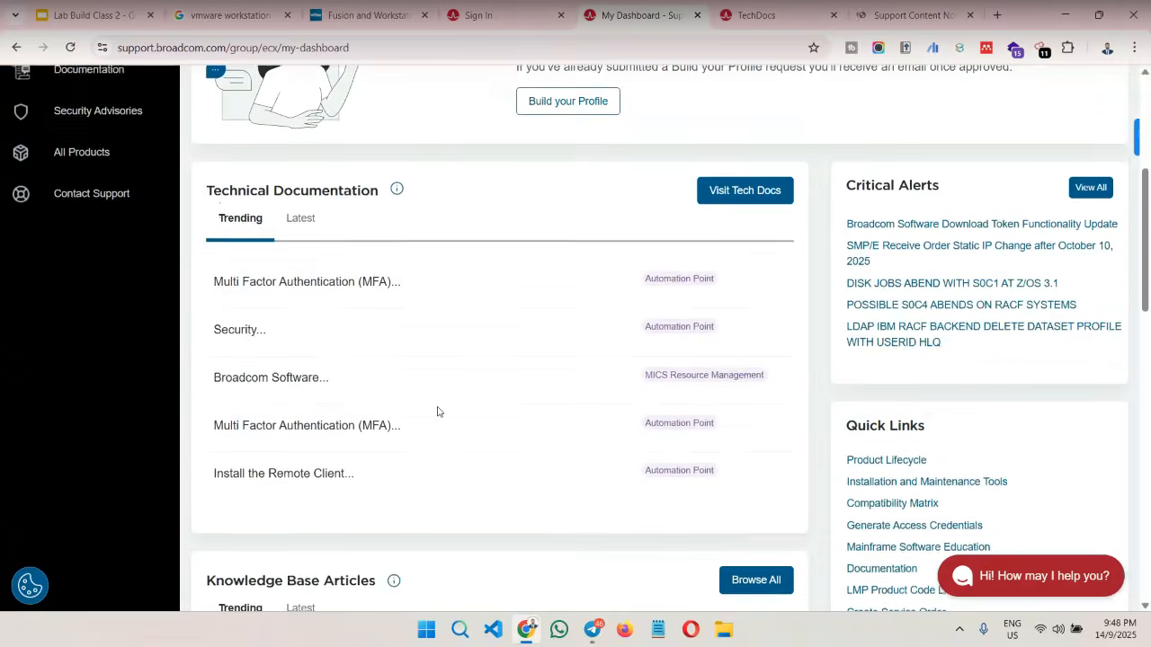
scroll(438, 412, "down", 2)
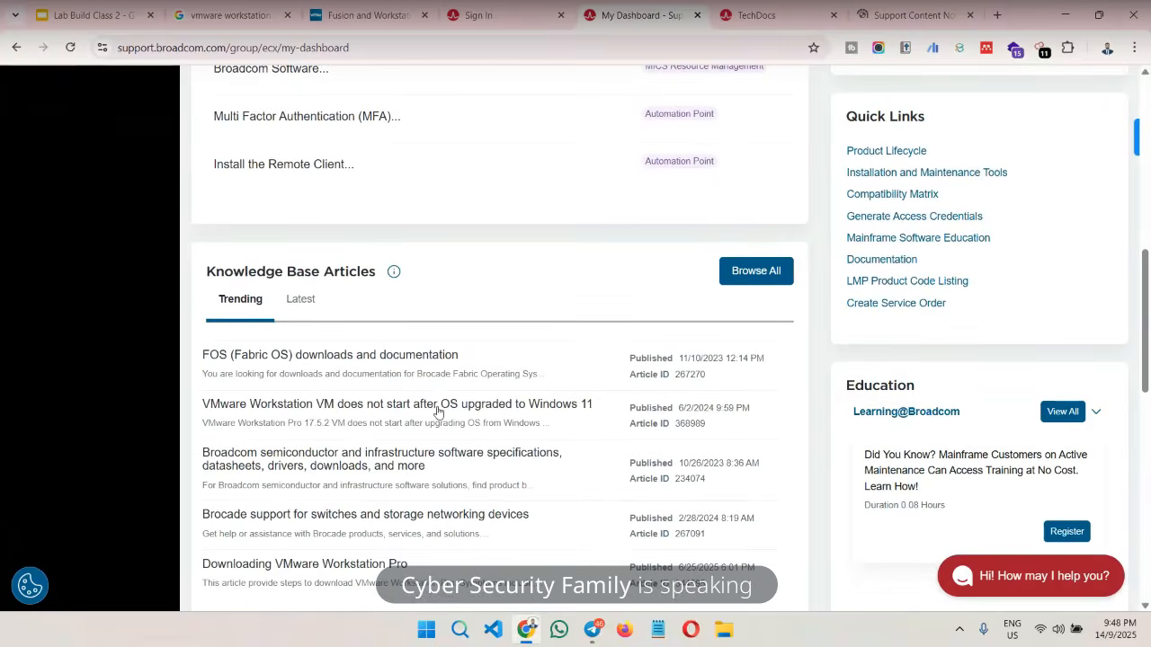
scroll(547, 340, "down", 2)
scroll(547, 340, "down", 6)
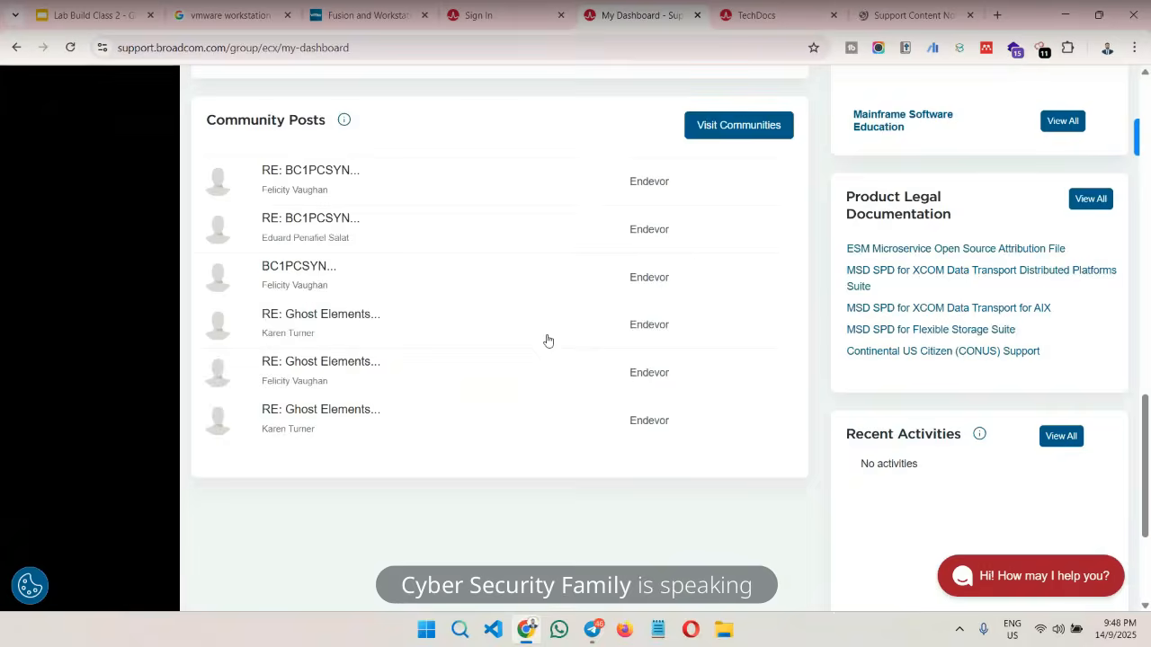
scroll(547, 340, "up", 8)
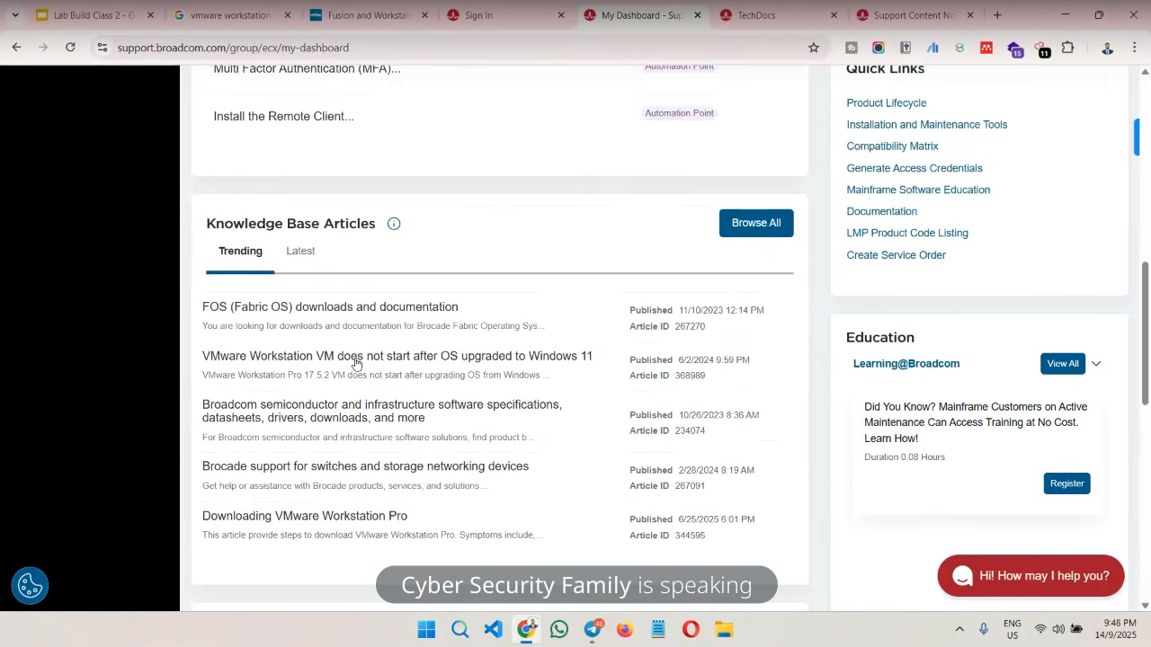
scroll(355, 362, "up", 4)
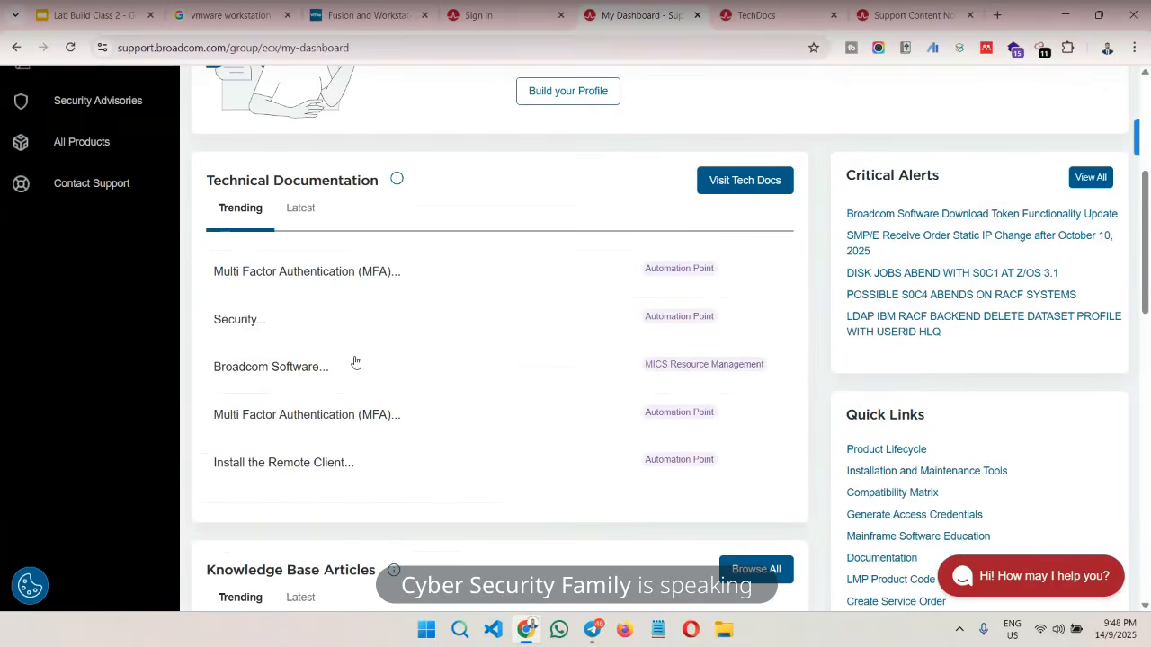
Check the latest technical documentation and the latest knowledge base articles on the dashboard.
left_click(302, 208)
scroll(415, 323, "down", 2)
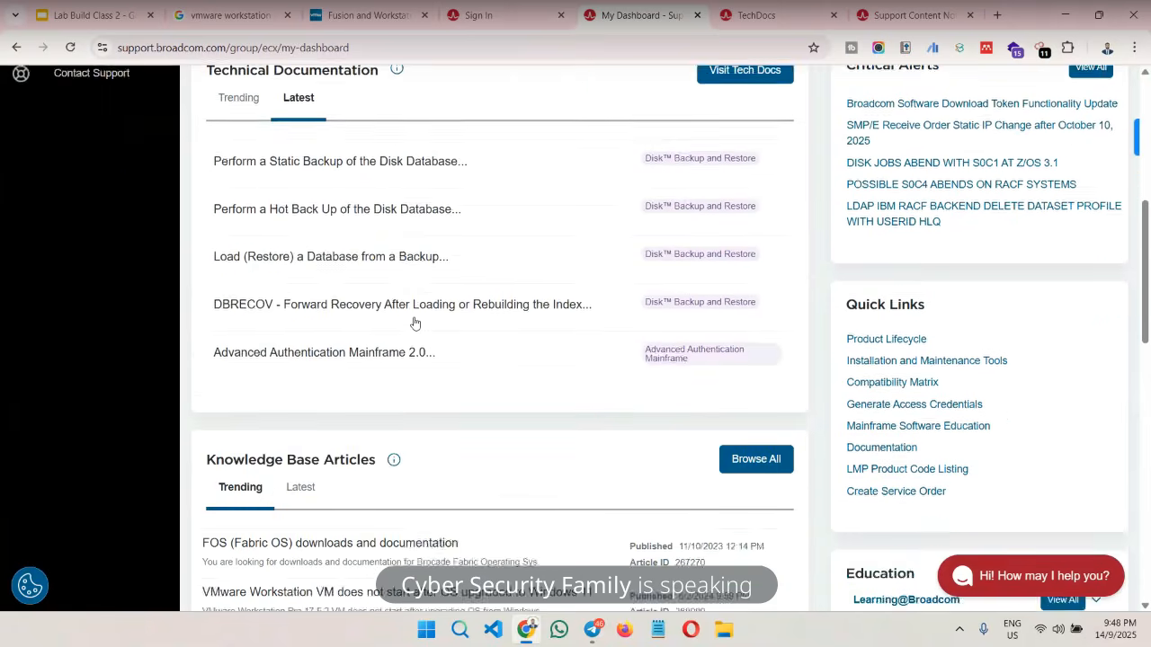
scroll(416, 323, "up", 1)
scroll(414, 322, "down", 2)
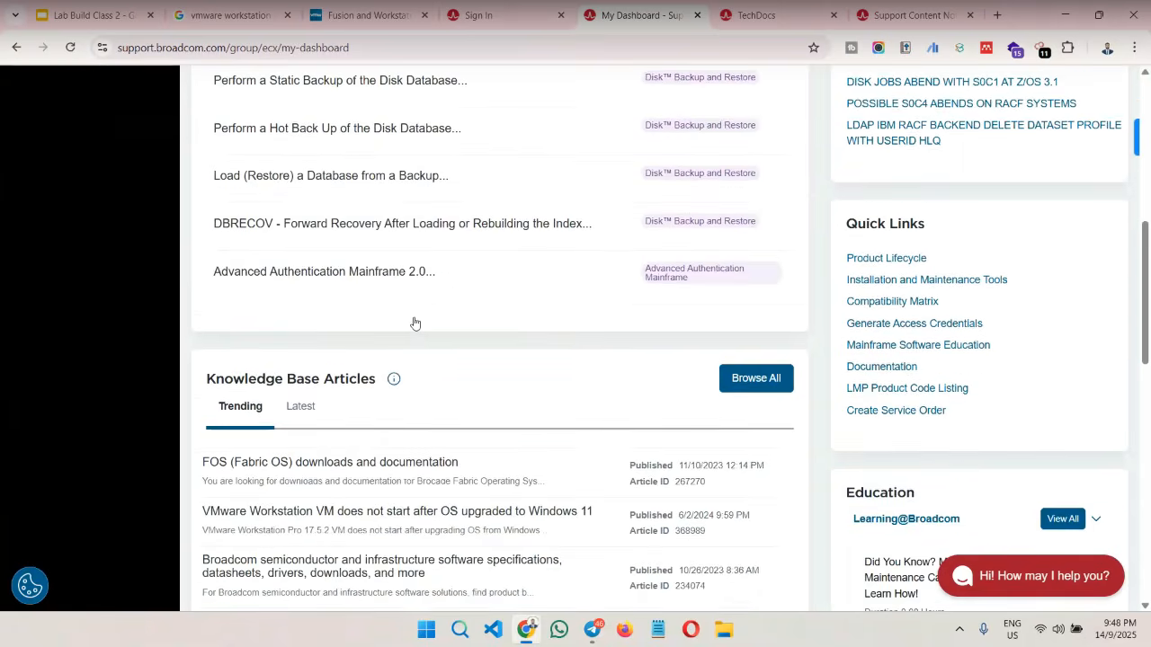
left_click(301, 406)
scroll(308, 410, "up", 5)
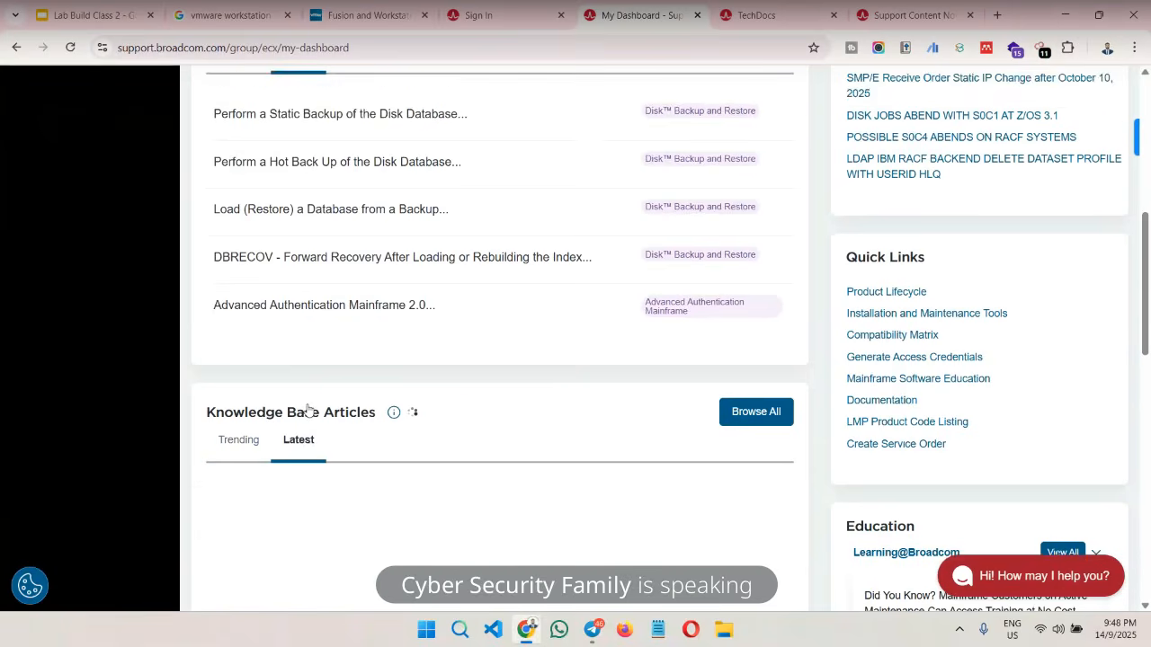
scroll(308, 410, "up", 1)
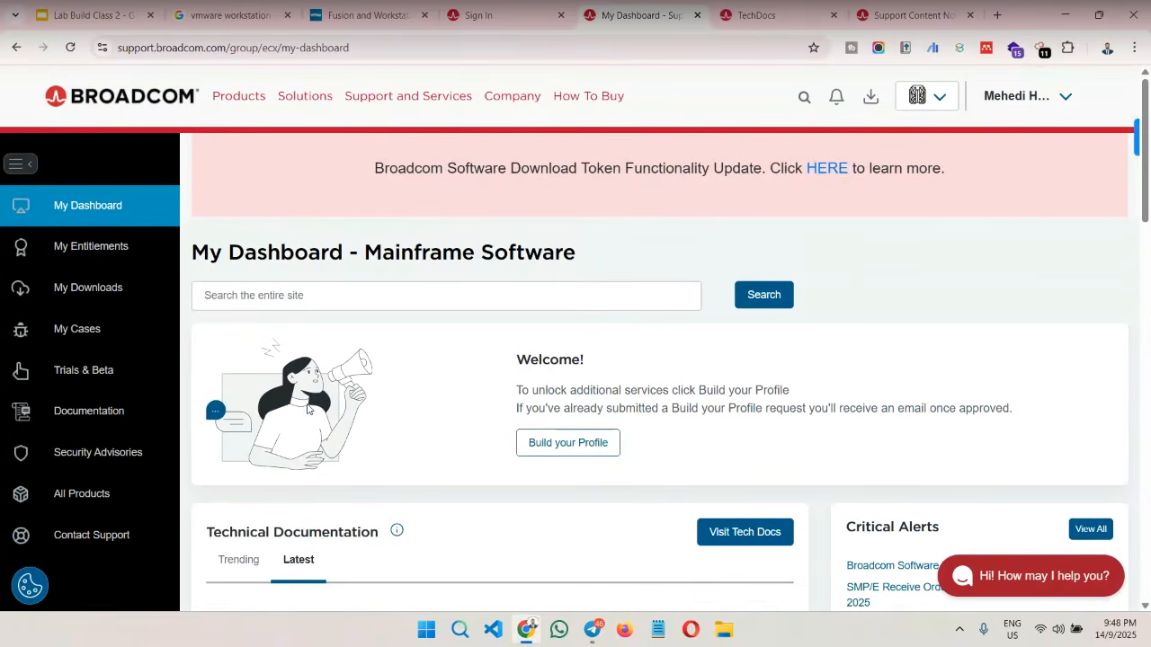
Collapse the side menu and look through the rest of the dashboard down to Recent Activities.
left_click(18, 168)
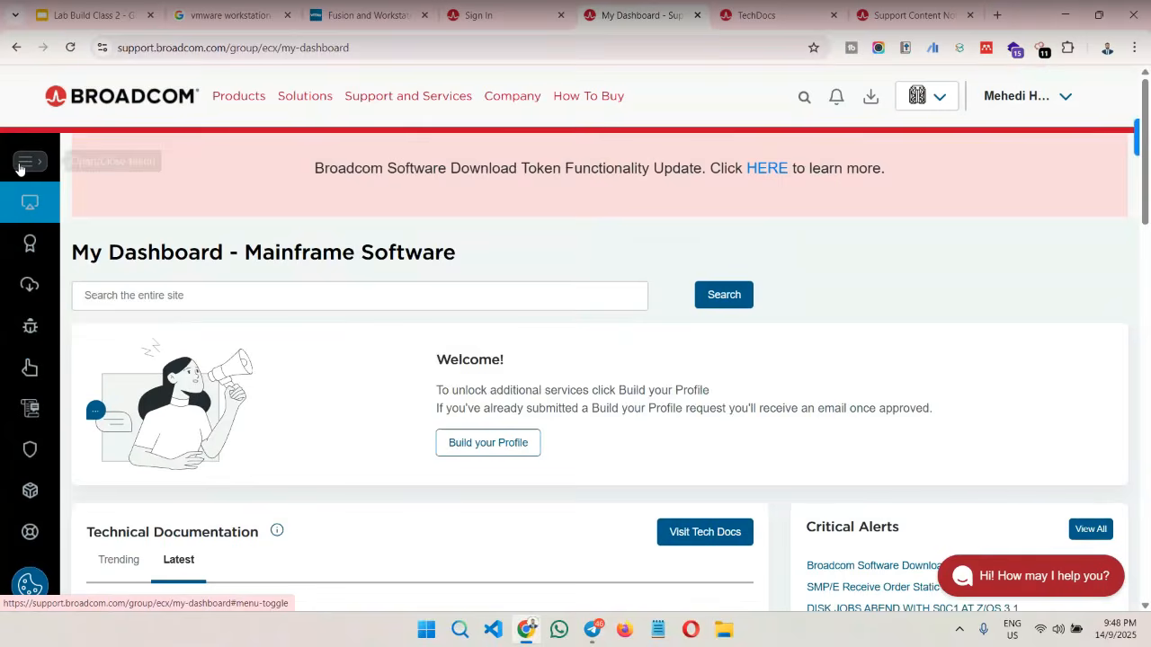
scroll(254, 293, "down", 3)
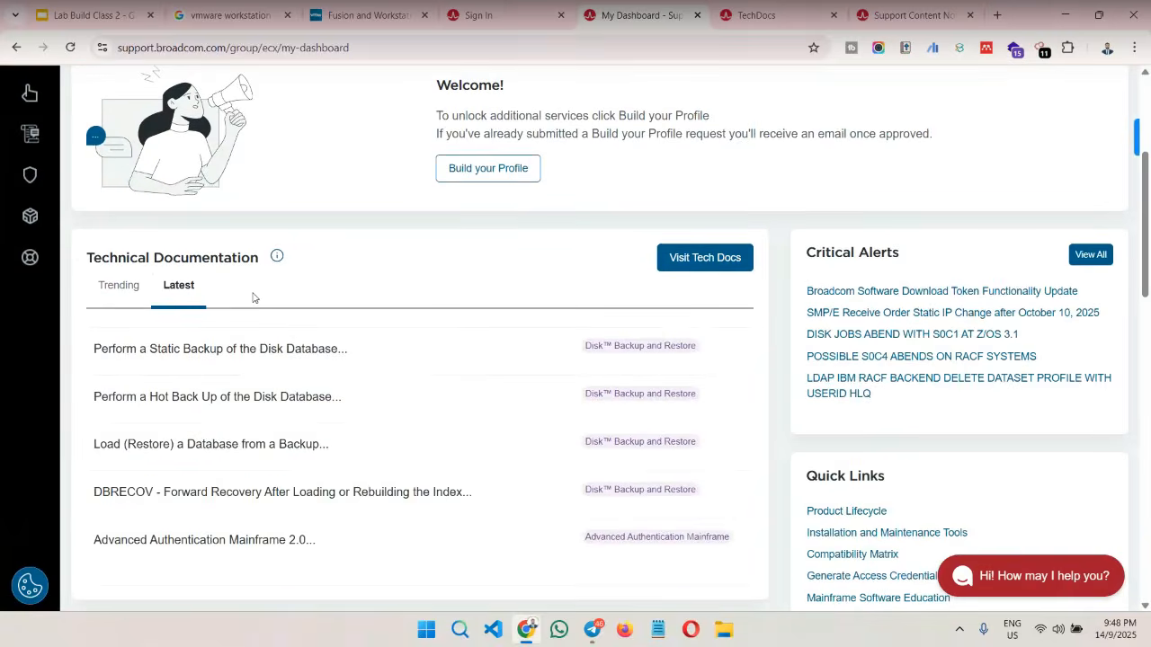
scroll(254, 297, "down", 9)
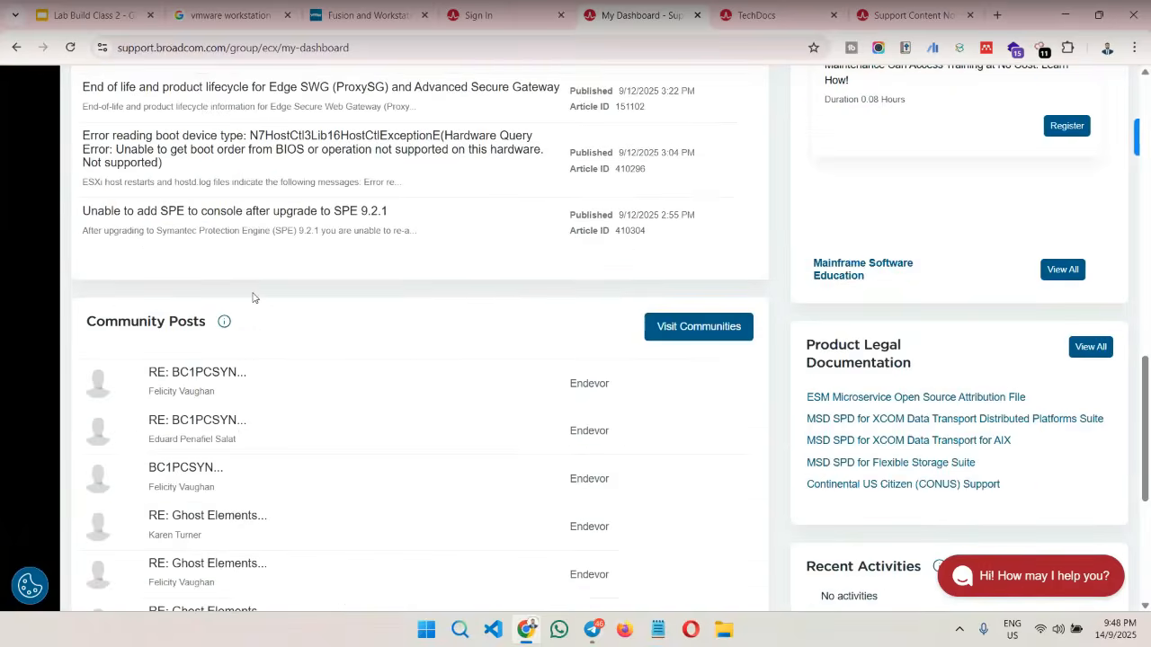
scroll(253, 298, "down", 2)
scroll(809, 299, "down", 3)
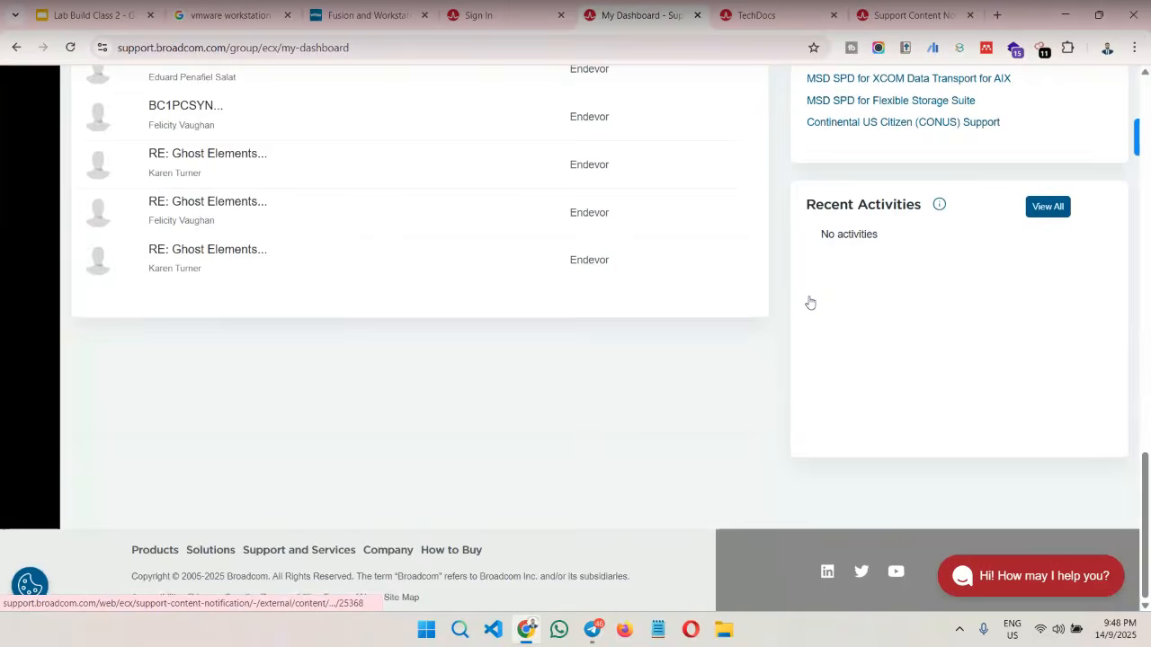
scroll(402, 270, "up", 12)
scroll(402, 270, "up", 2)
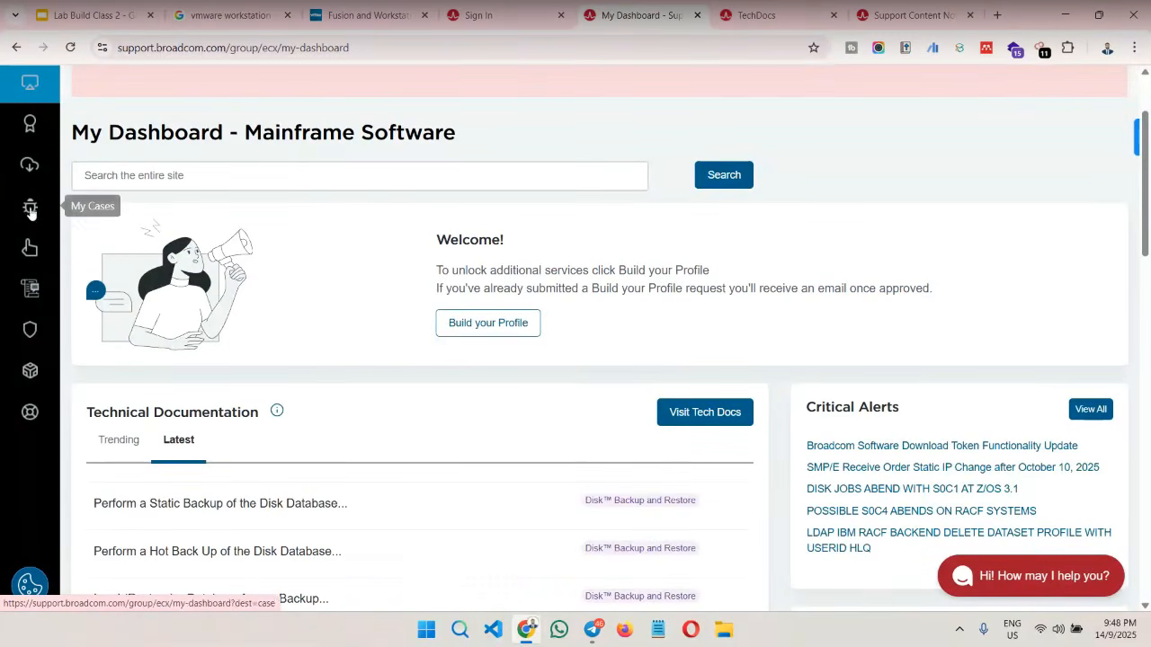
Open the Free Software Downloads list from My Downloads and look through the products offered.
left_click(33, 171)
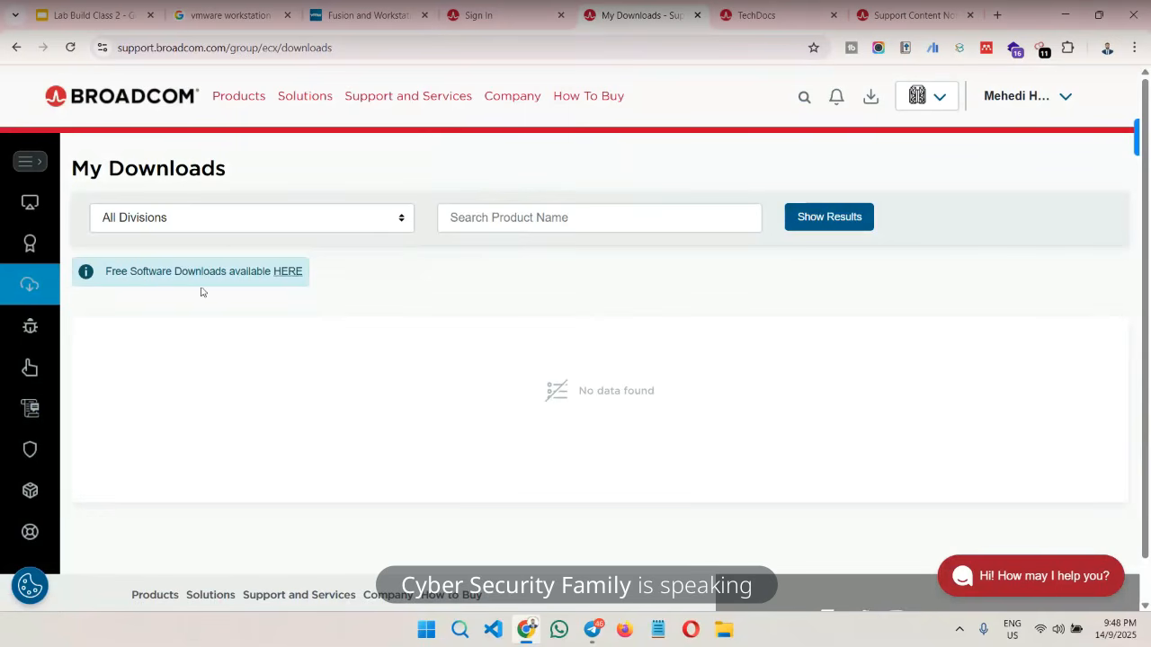
left_click(287, 272)
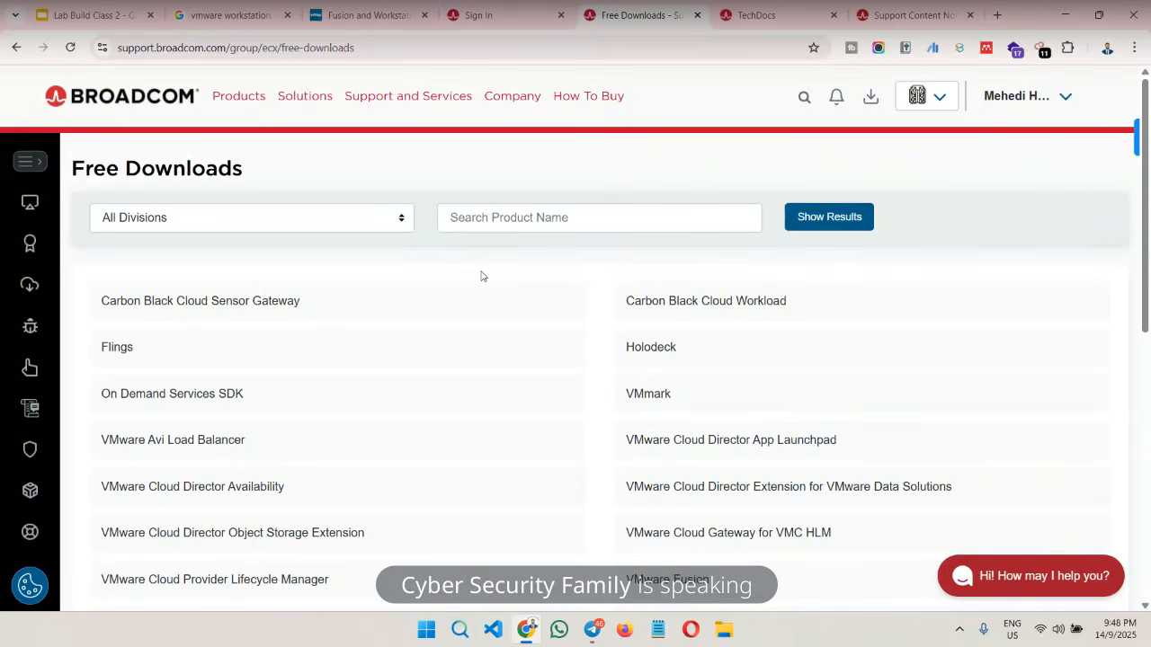
scroll(481, 277, "down", 2)
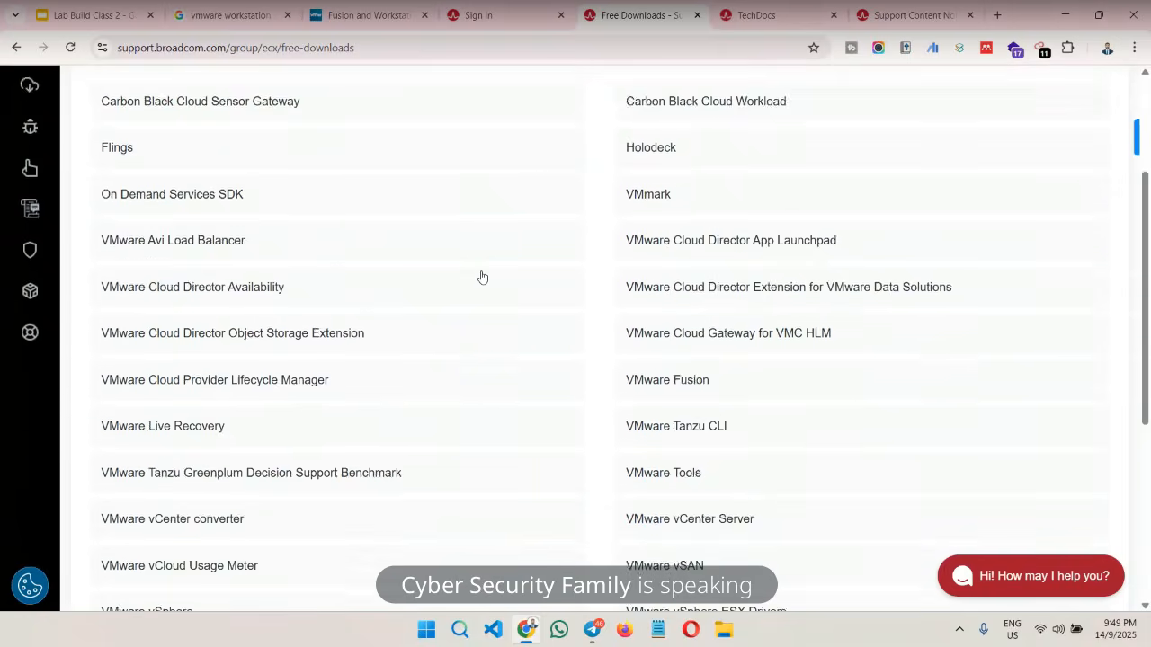
scroll(482, 276, "down", 3)
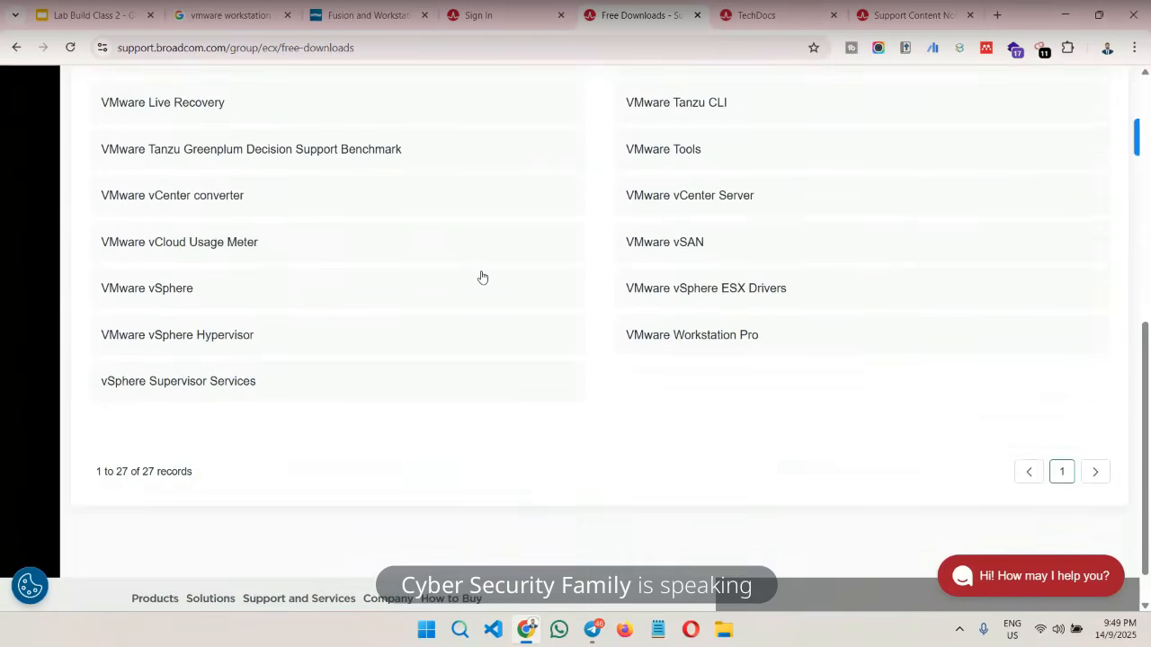
scroll(481, 276, "up", 5)
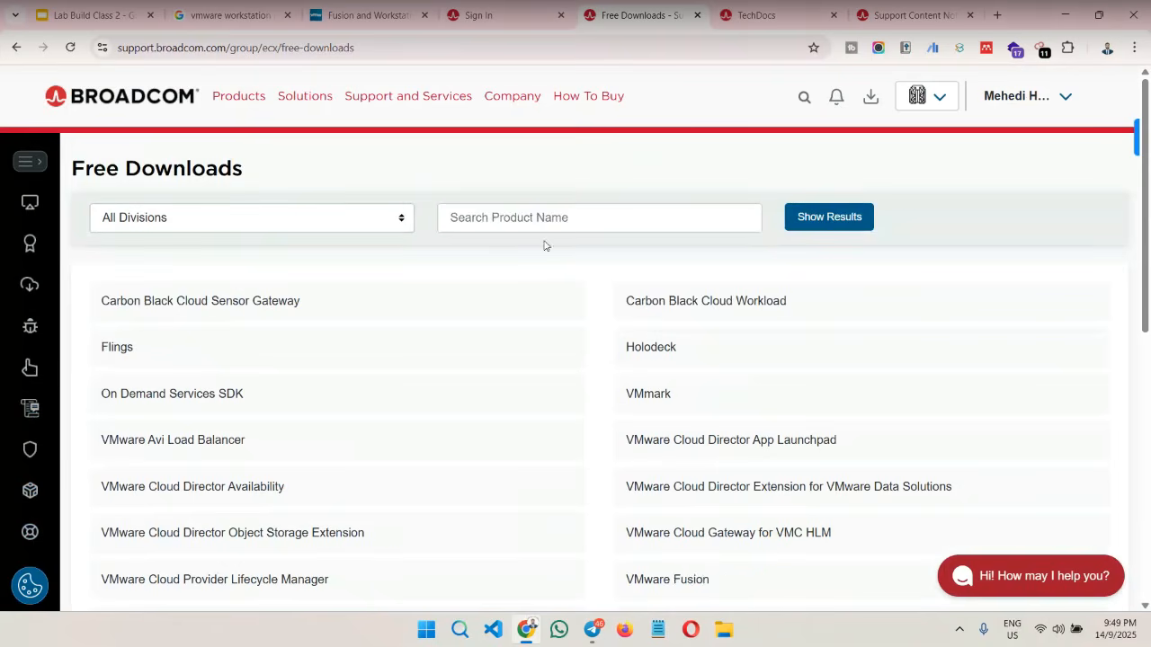
Search the free downloads for "workstation" and open the VMware Workstation Pro product page.
left_click(514, 218)
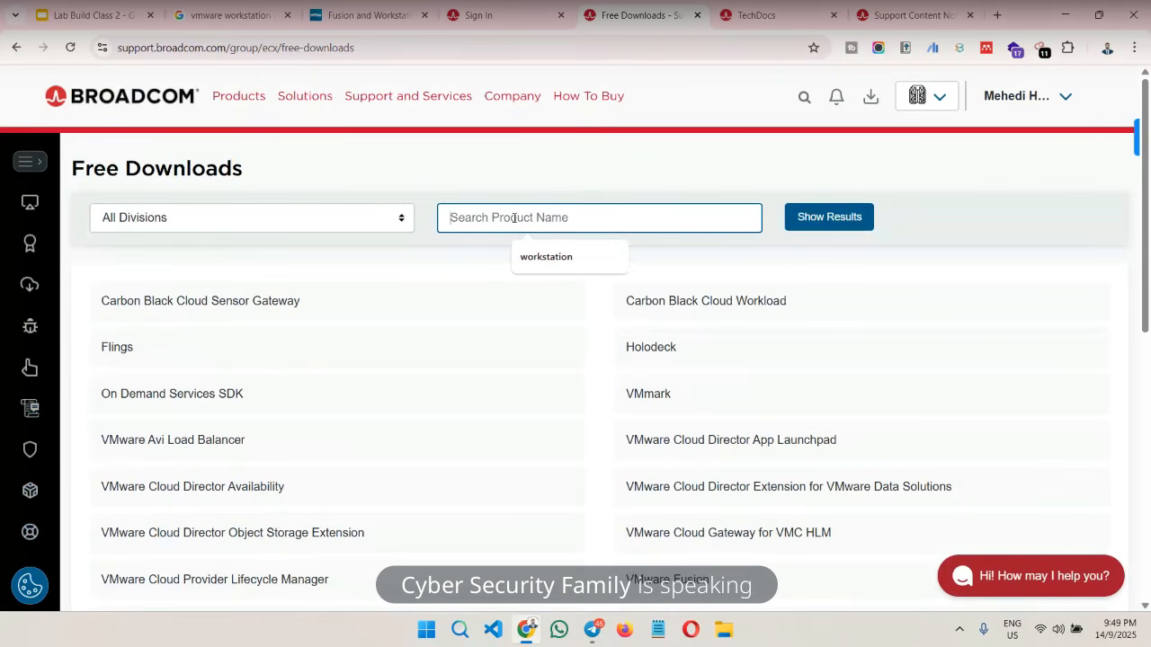
left_click(544, 258)
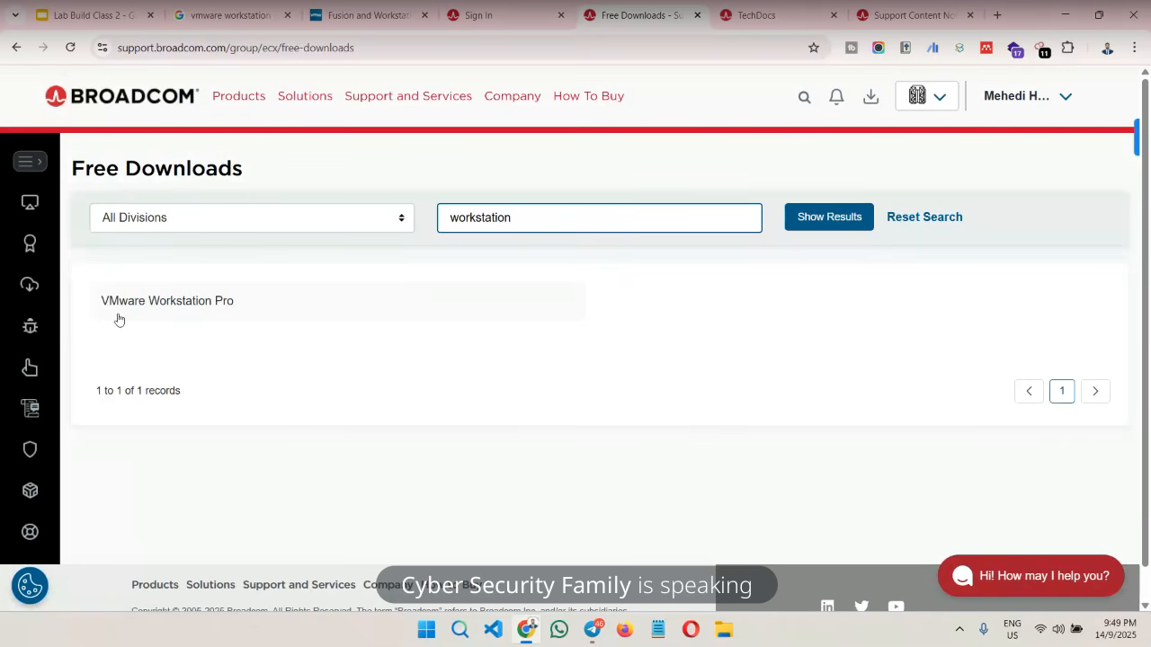
left_click(162, 297)
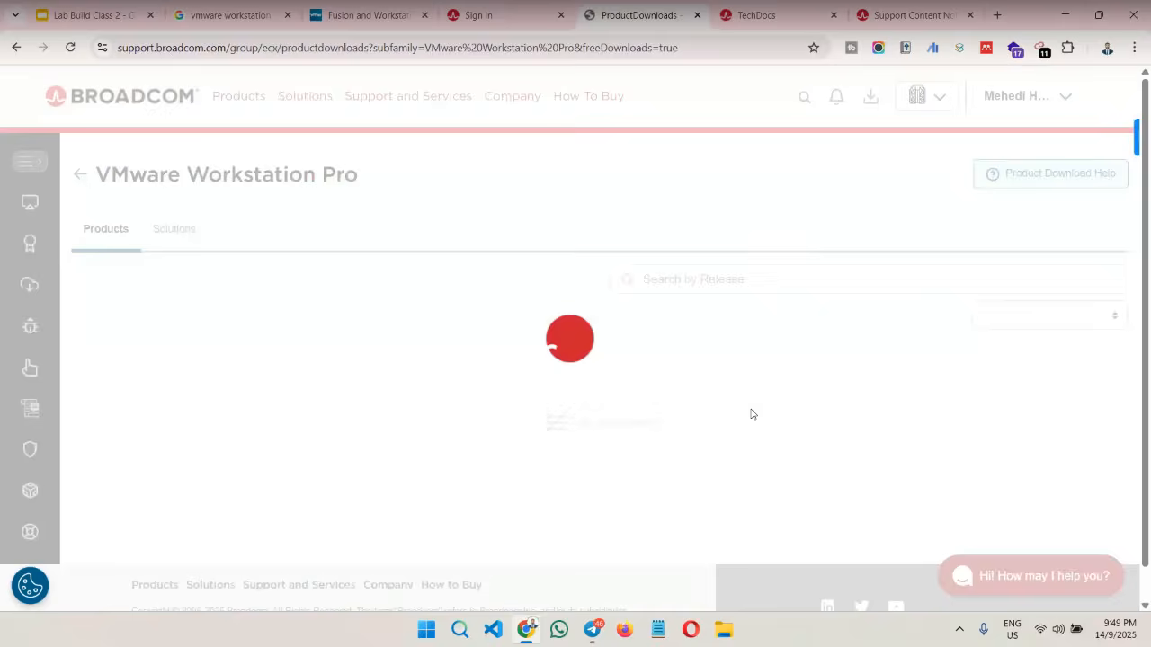
scroll(627, 314, "down", 1)
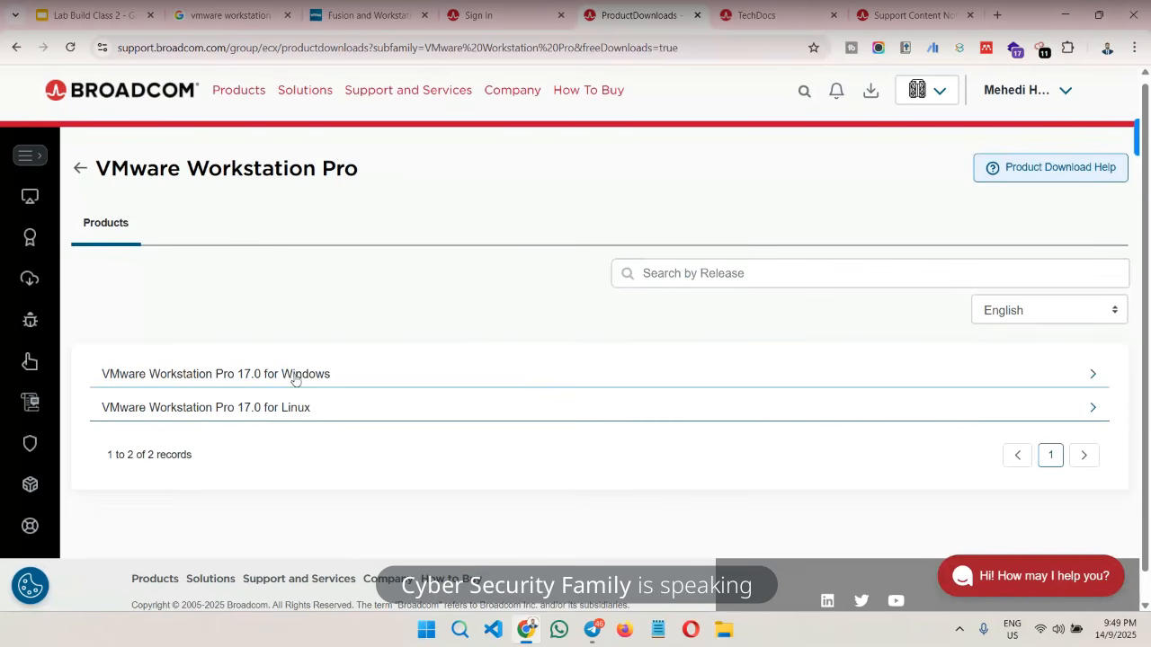
Expand VMware Workstation Pro 17.0 for Windows and open the files of release 17.6.4.
left_click(1096, 374)
scroll(547, 431, "down", 2)
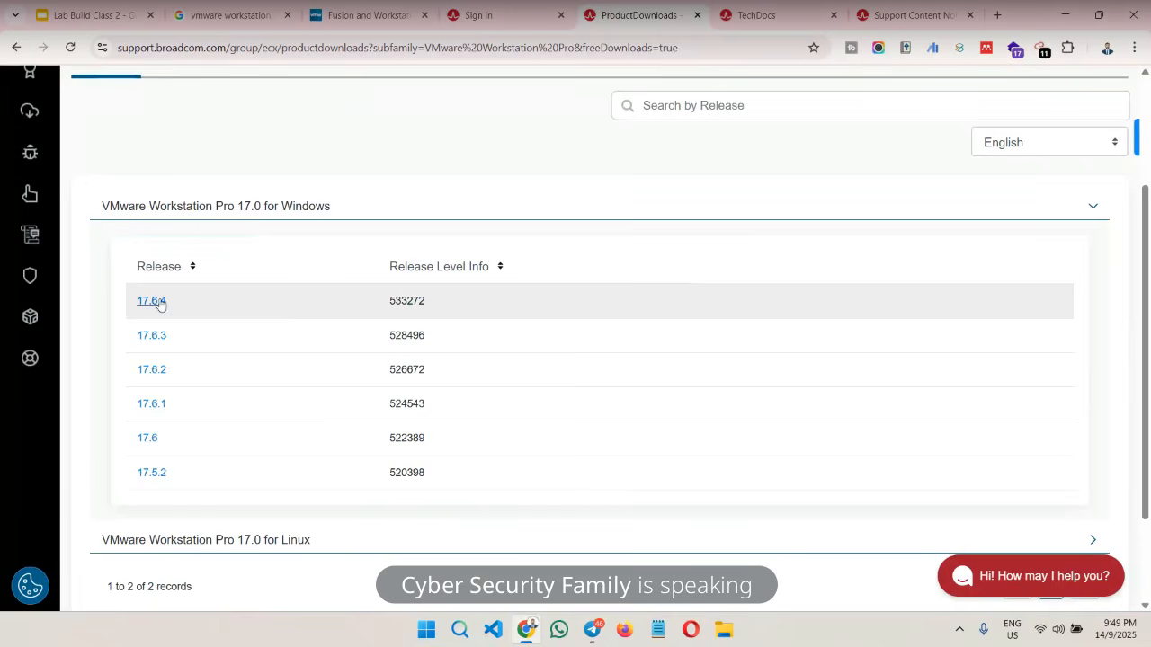
scroll(159, 303, "down", 2)
scroll(160, 304, "up", 2)
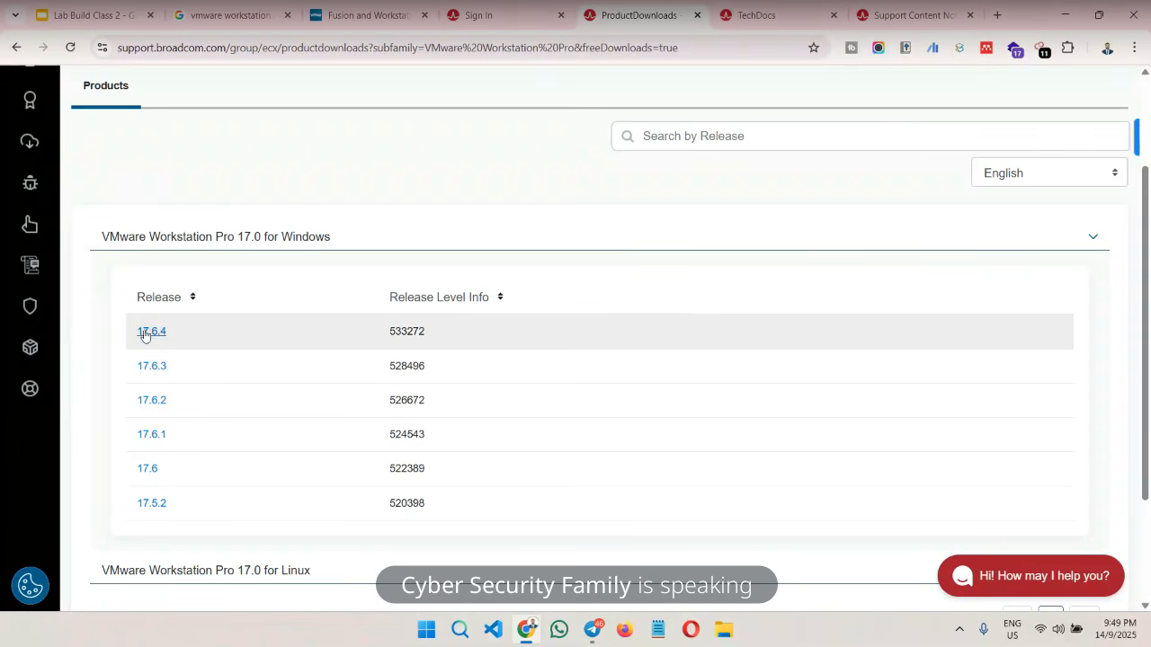
left_click(149, 333)
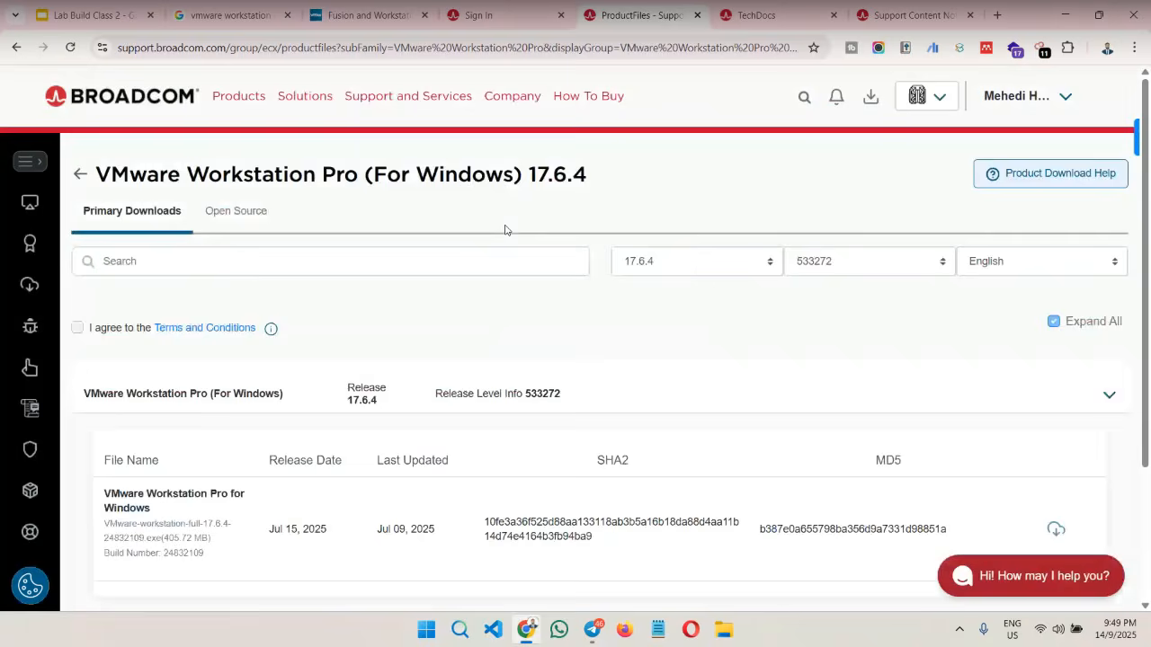
Examine the release's installer entry, the Terms and Conditions agreement and the language options on the Primary Downloads page.
scroll(504, 231, "down", 1)
scroll(505, 230, "down", 3)
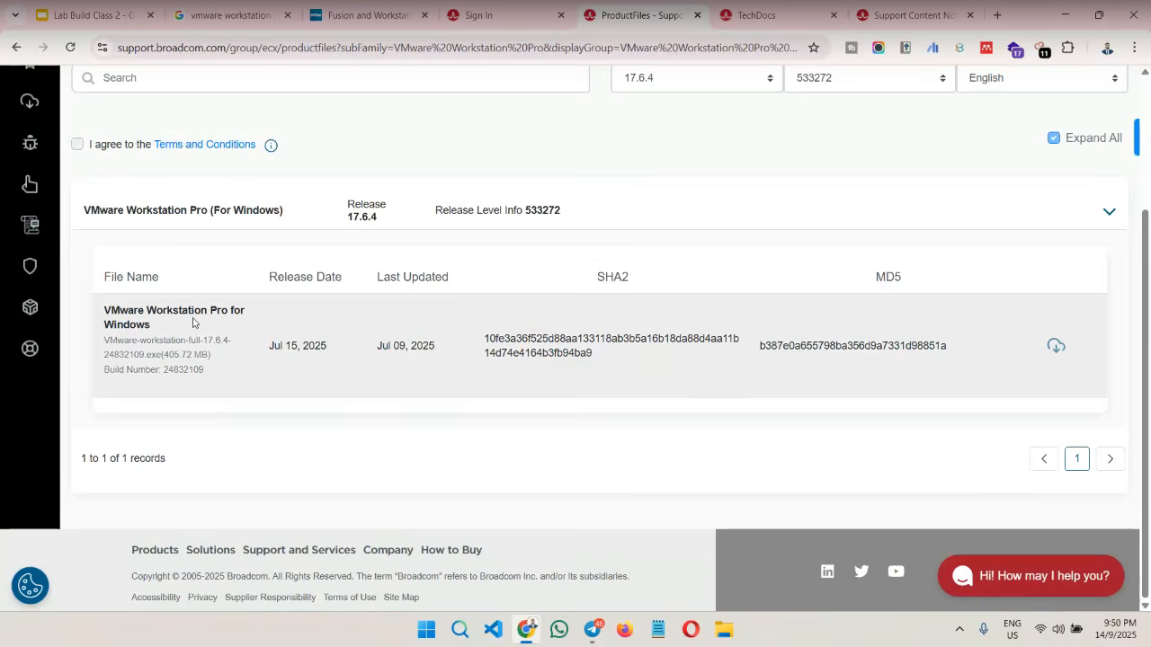
scroll(193, 322, "up", 2)
mouse_move(80, 292)
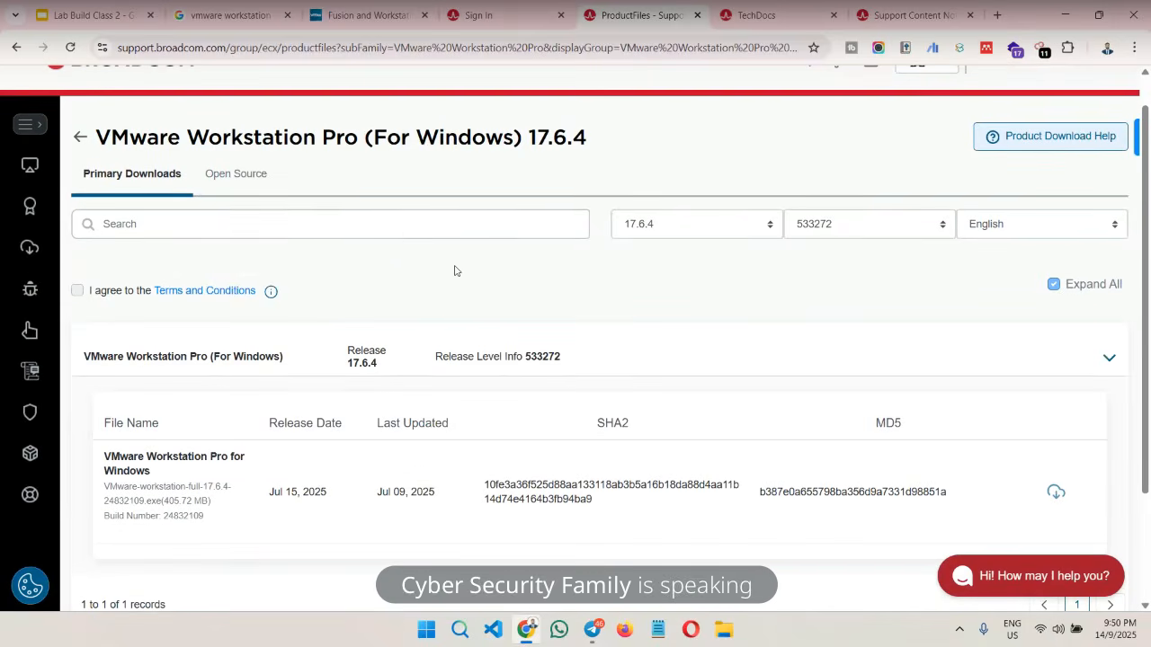
scroll(455, 269, "up", 1)
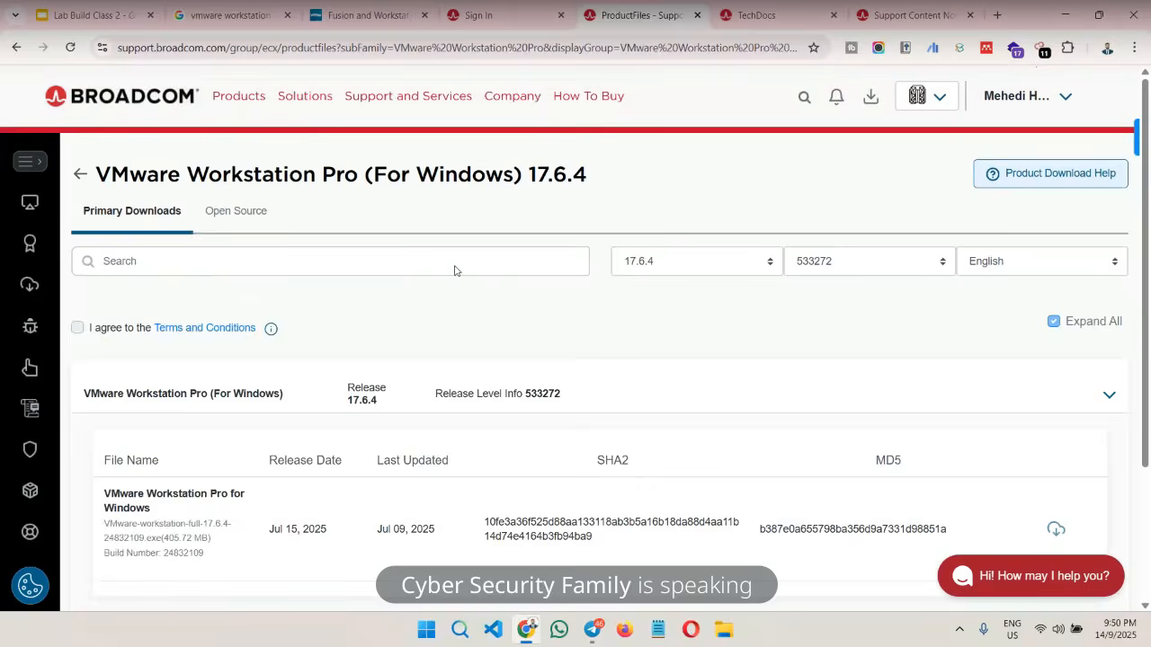
left_click(984, 263)
left_click(859, 343)
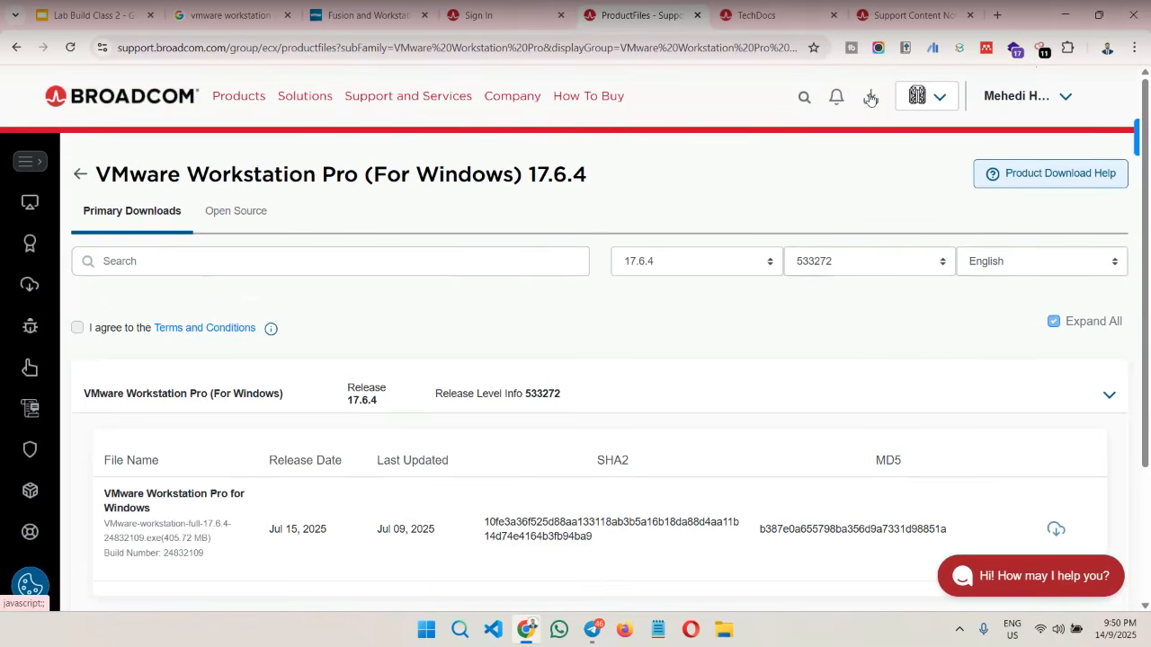
Open the account's My Profile page in a new browser tab and close the TechDocs tab.
left_click(1062, 99)
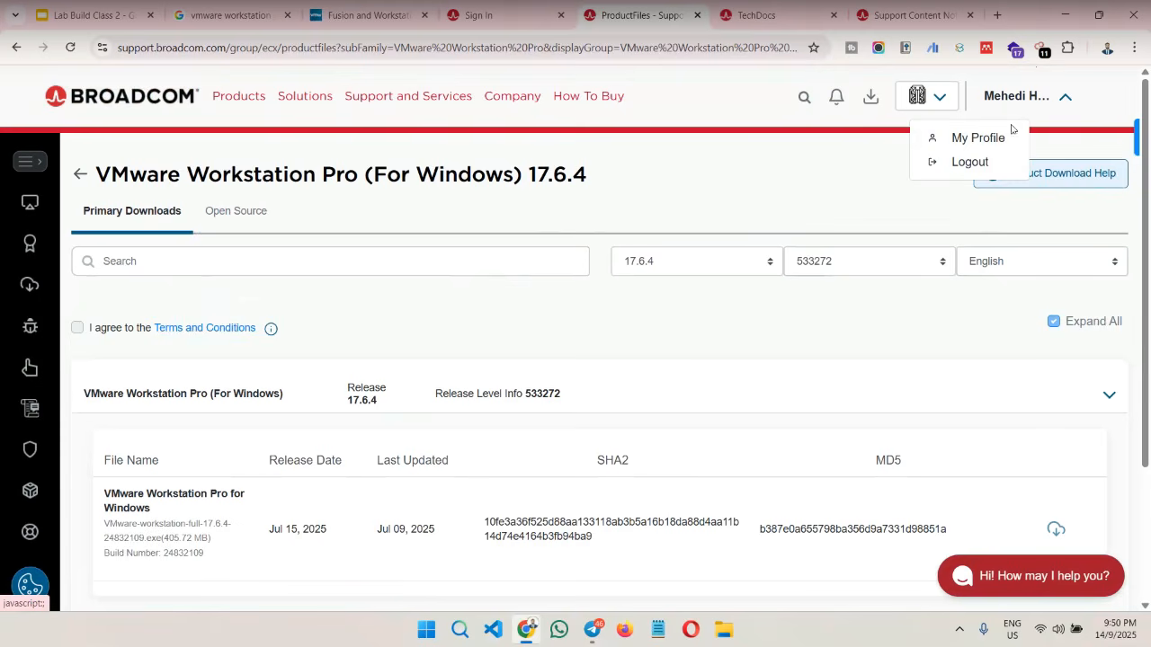
right_click(976, 137)
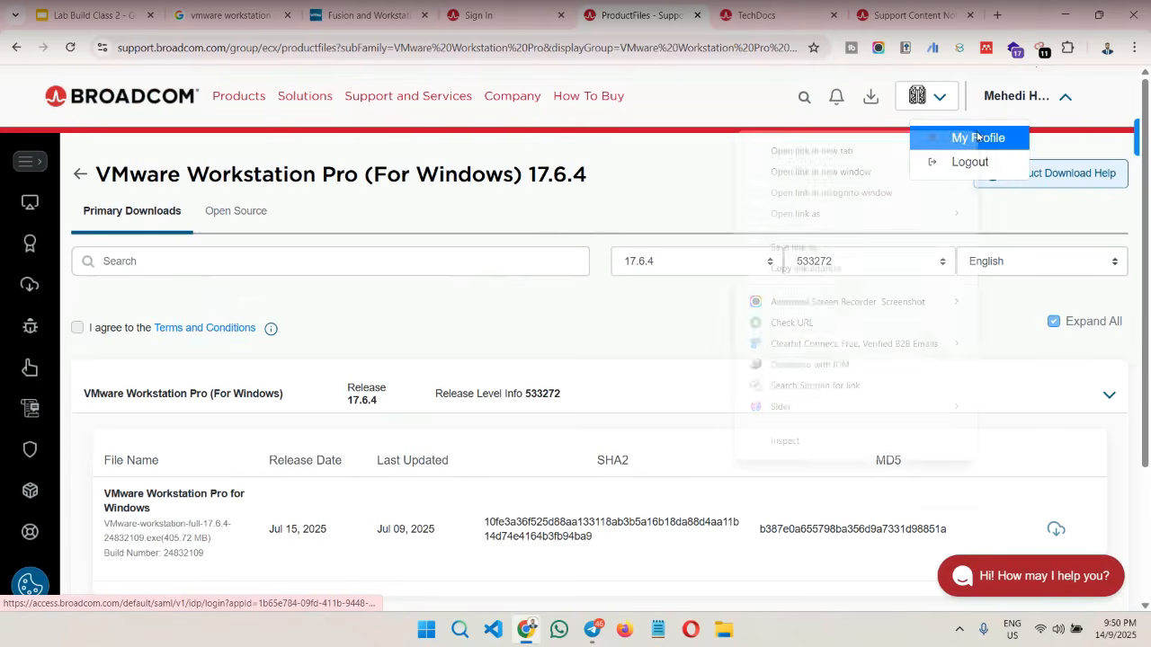
left_click(846, 153)
left_click(791, 11)
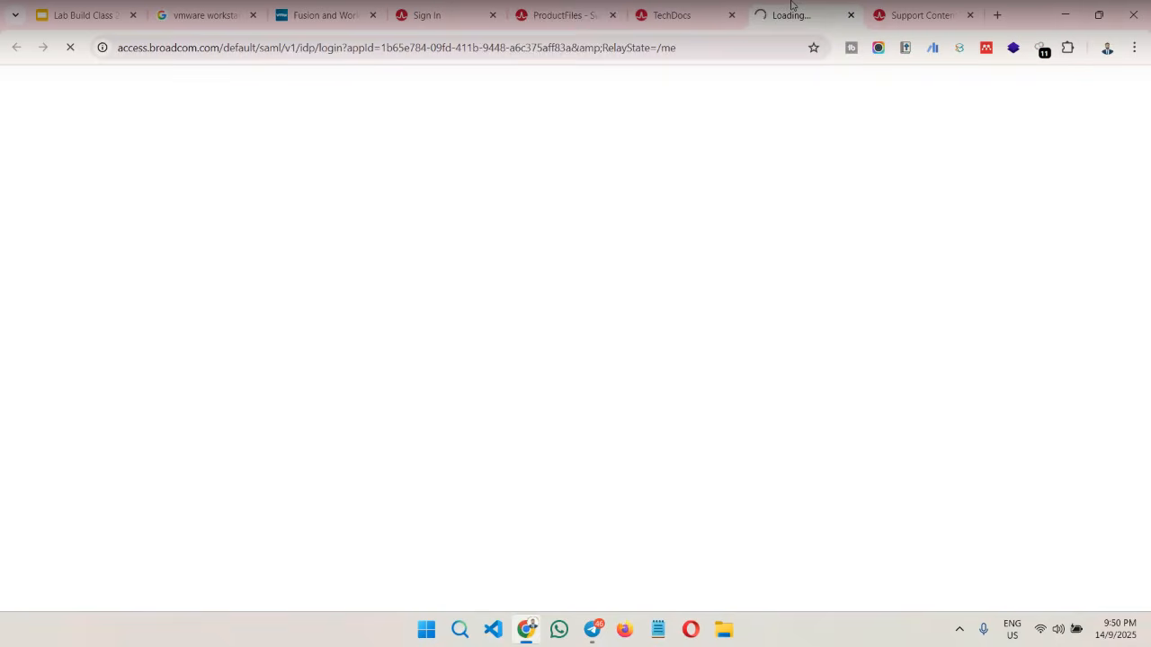
left_click(517, 10)
scroll(1056, 346, "down", 2)
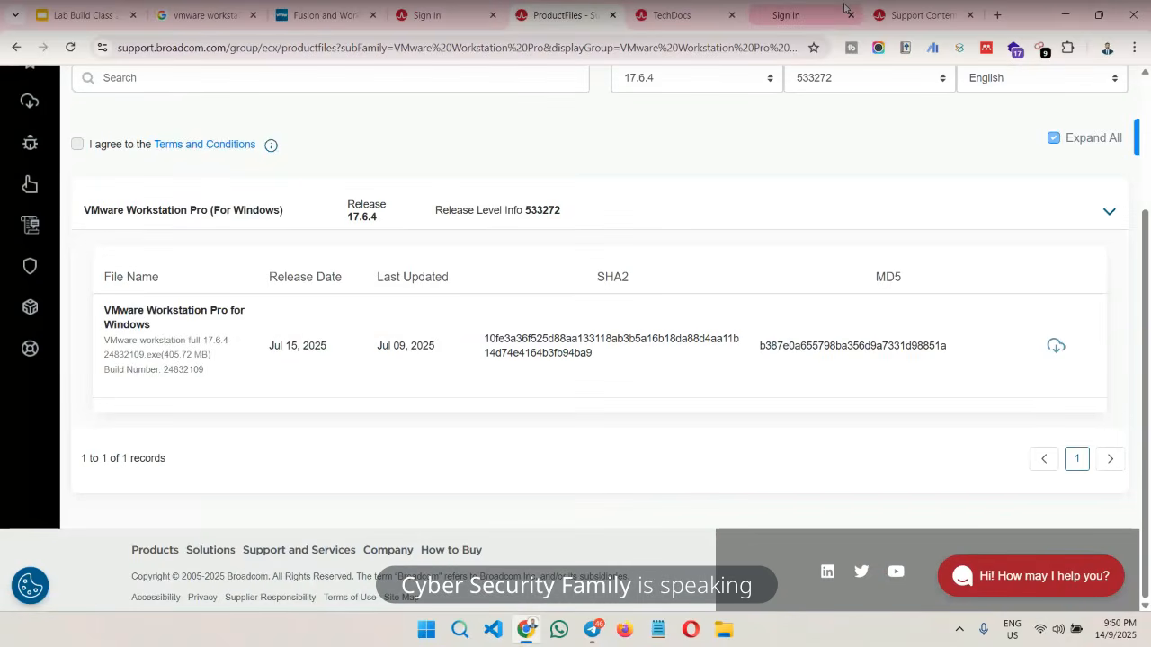
left_click(791, 8)
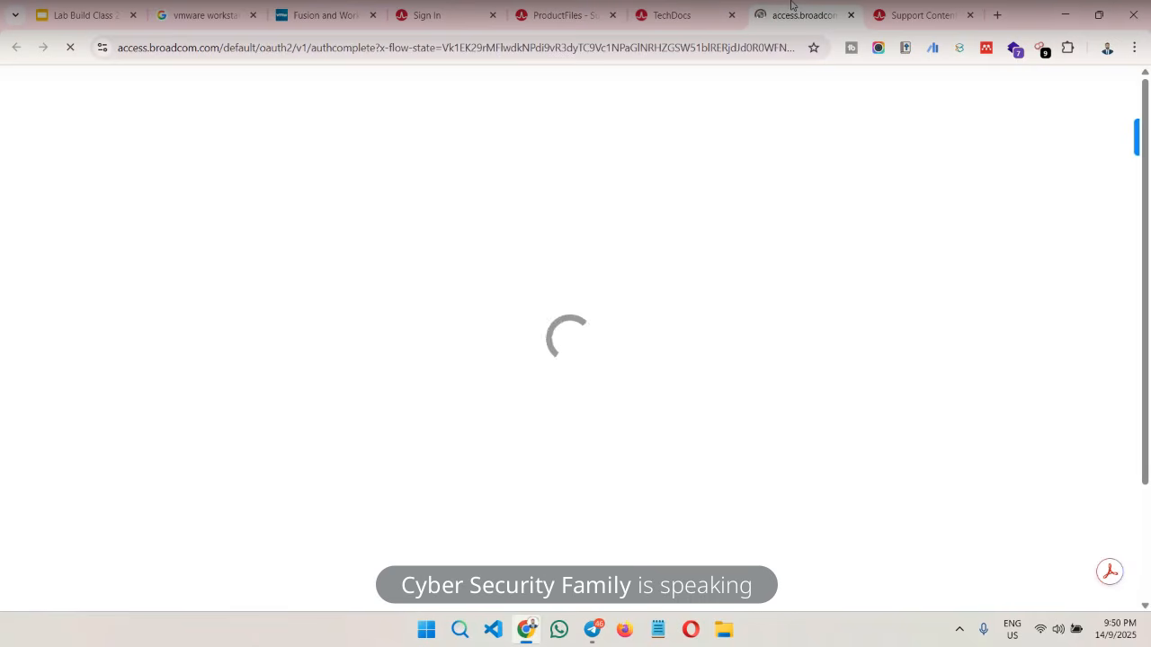
left_click(732, 14)
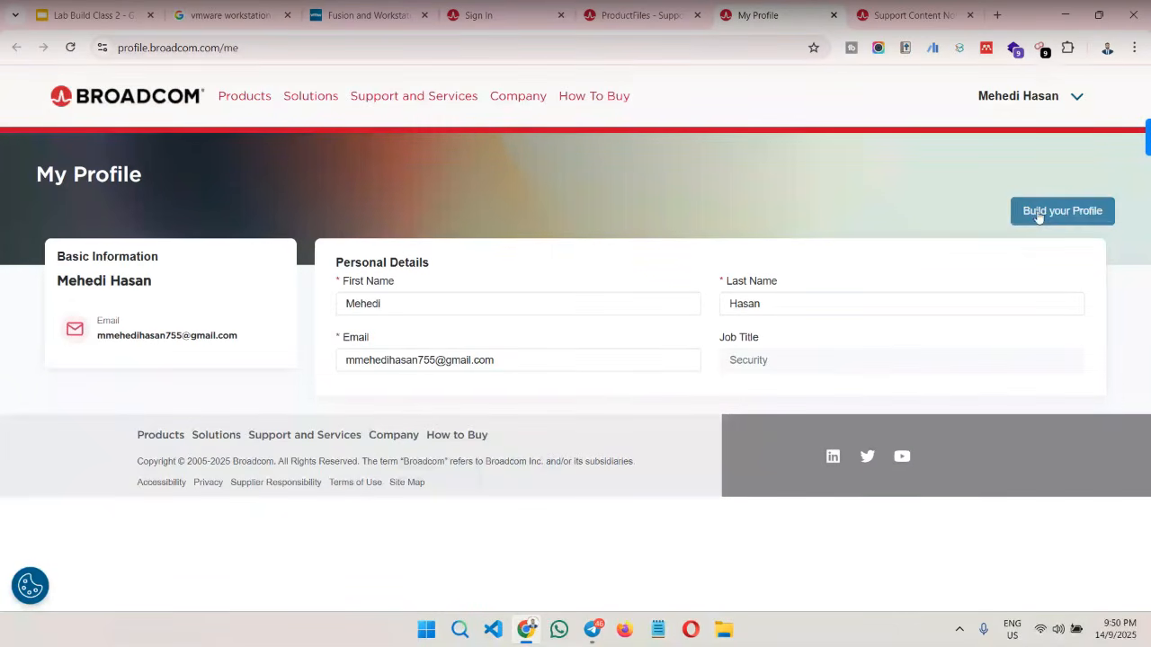
Return to the product files page, open My Profile from the account and start Build your Profile.
left_click(701, 4)
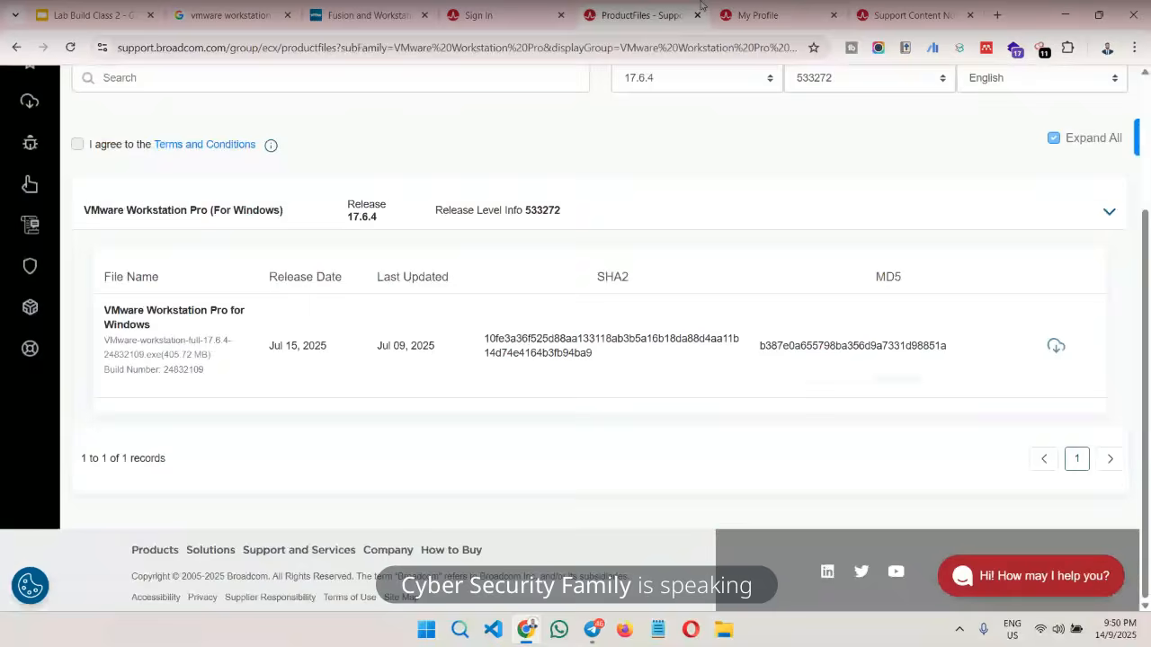
scroll(1032, 150, "up", 3)
left_click(1028, 96)
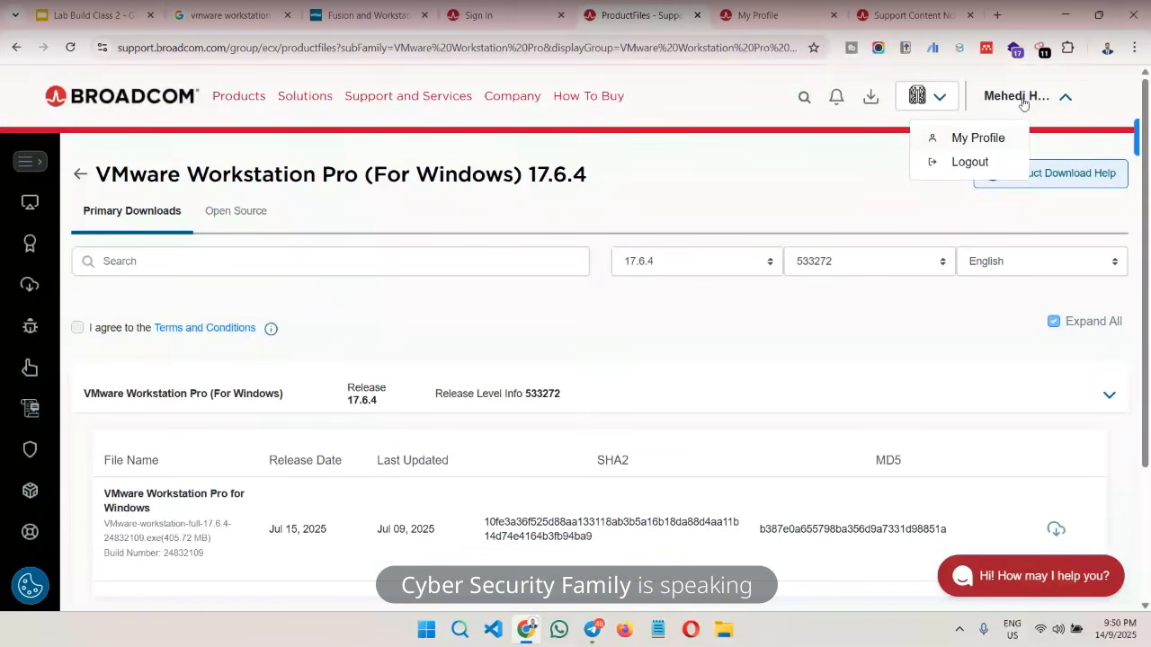
left_click(976, 137)
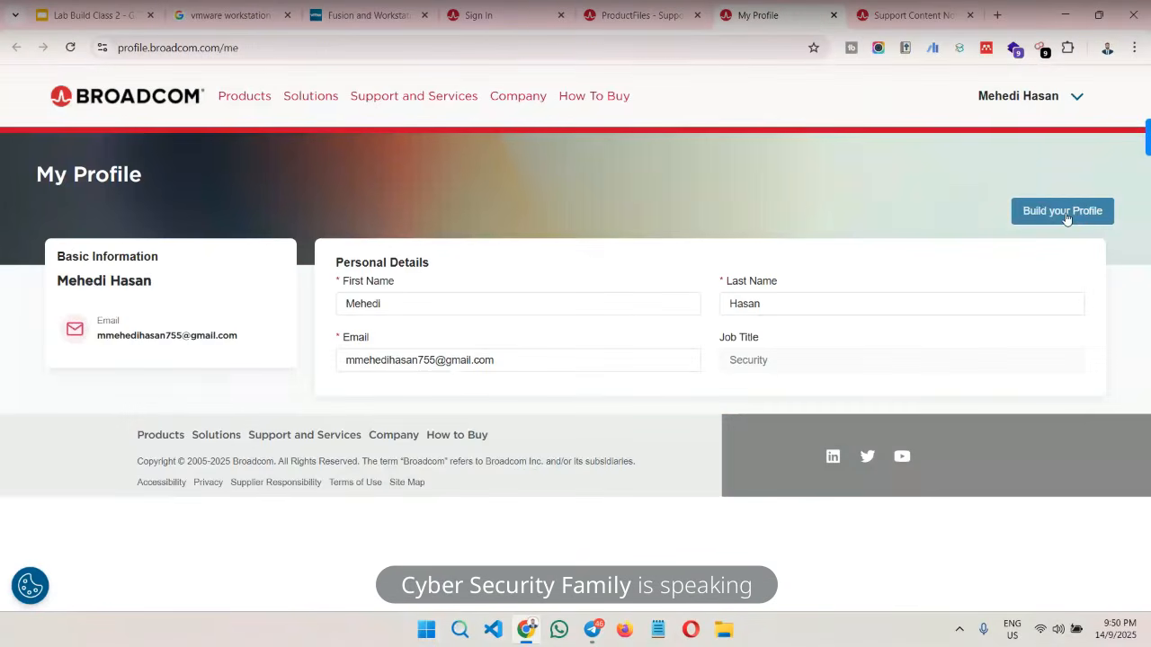
left_click(1066, 214)
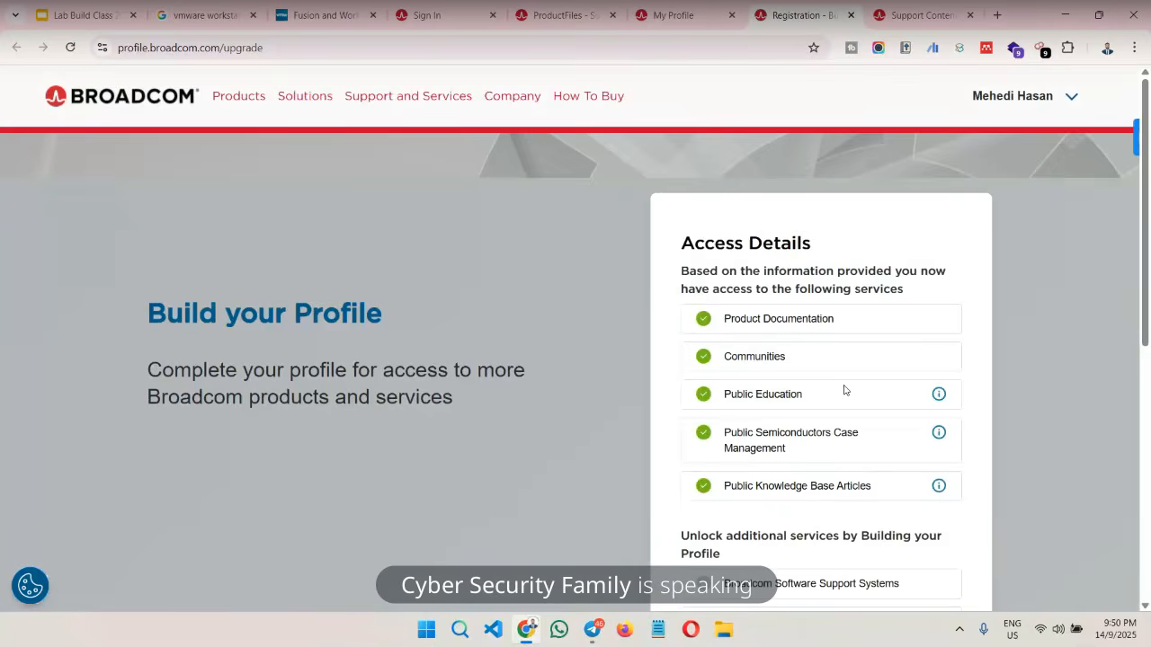
Try to start building the profile from the Access Details page and review the services it covers.
scroll(843, 389, "down", 4)
left_click(796, 454)
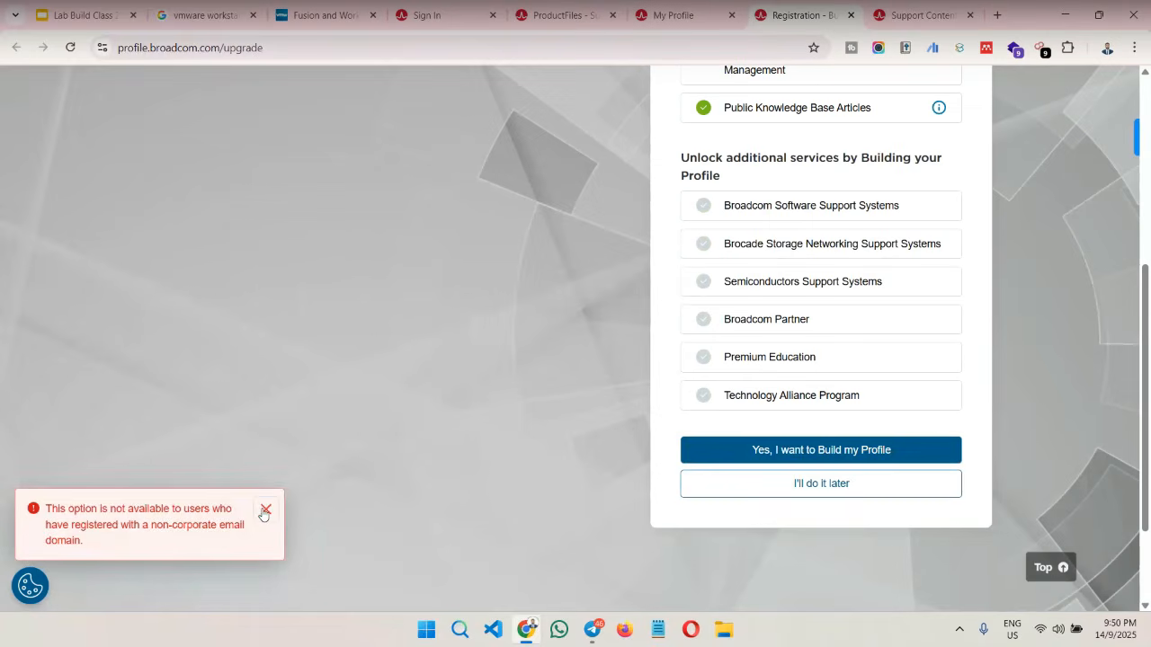
left_click(264, 512)
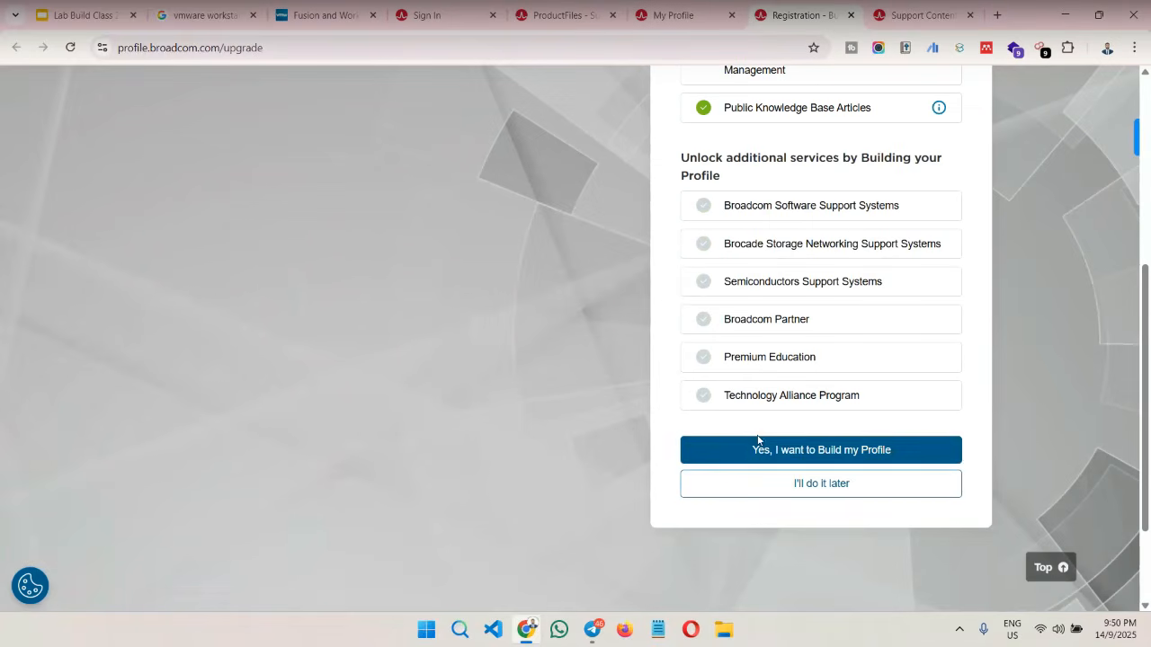
left_click(782, 462)
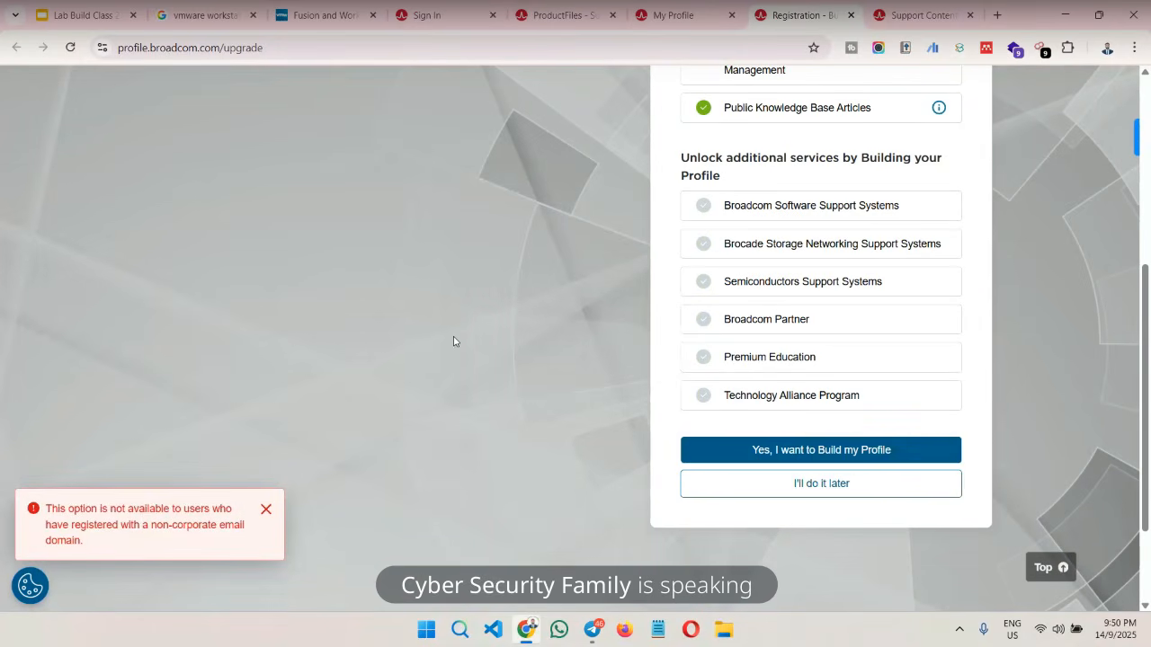
scroll(455, 339, "up", 3)
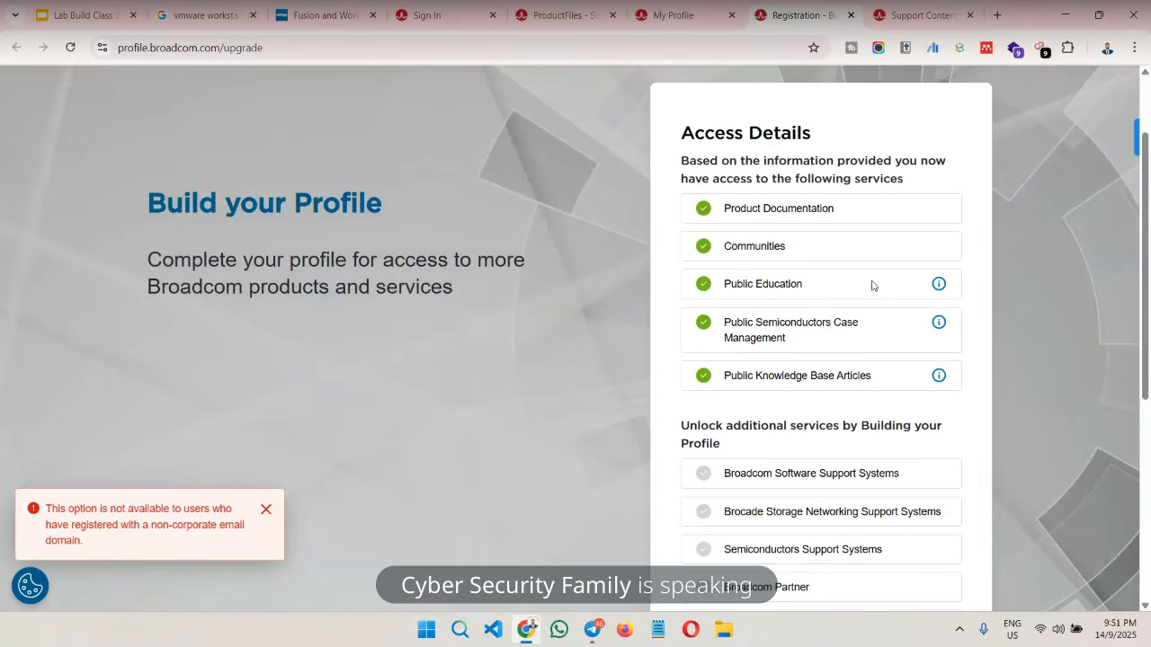
mouse_move(940, 285)
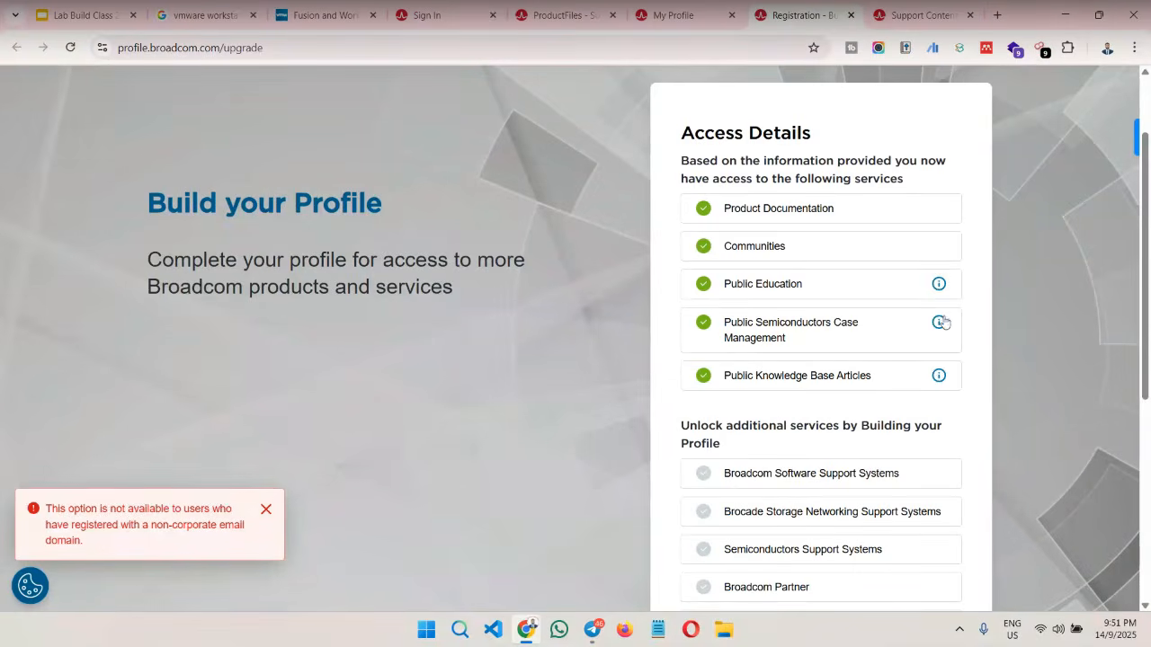
scroll(940, 324, "down", 3)
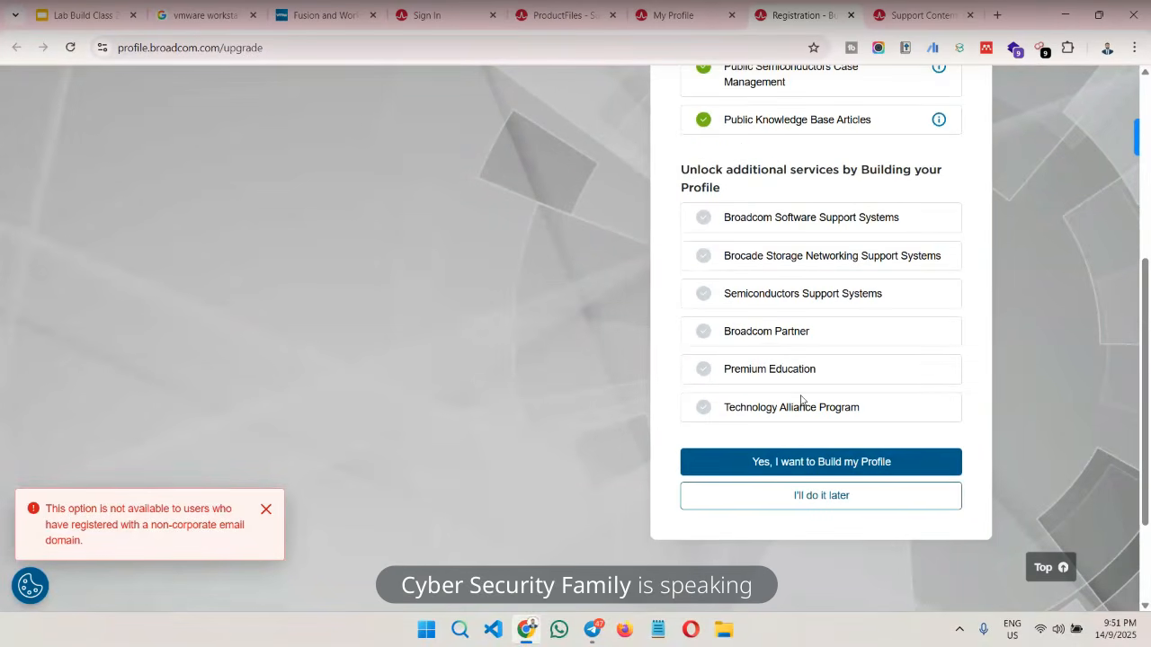
left_click(819, 463)
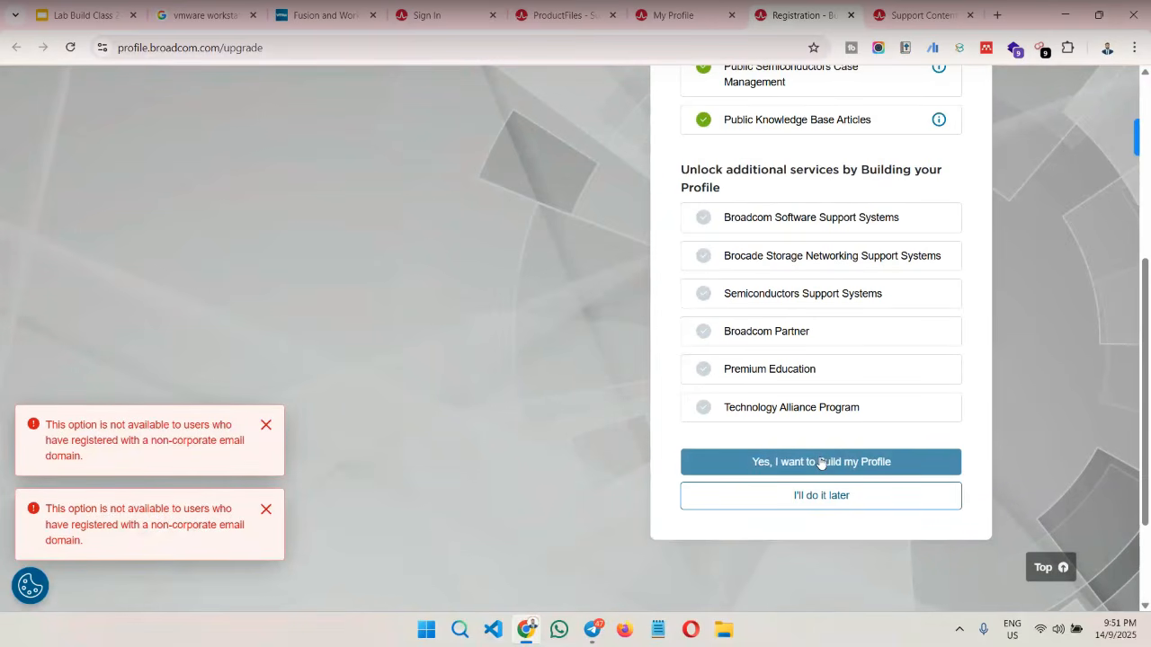
Start Build your Profile again from the My Profile page and check the registration page it opens.
scroll(819, 360, "up", 5)
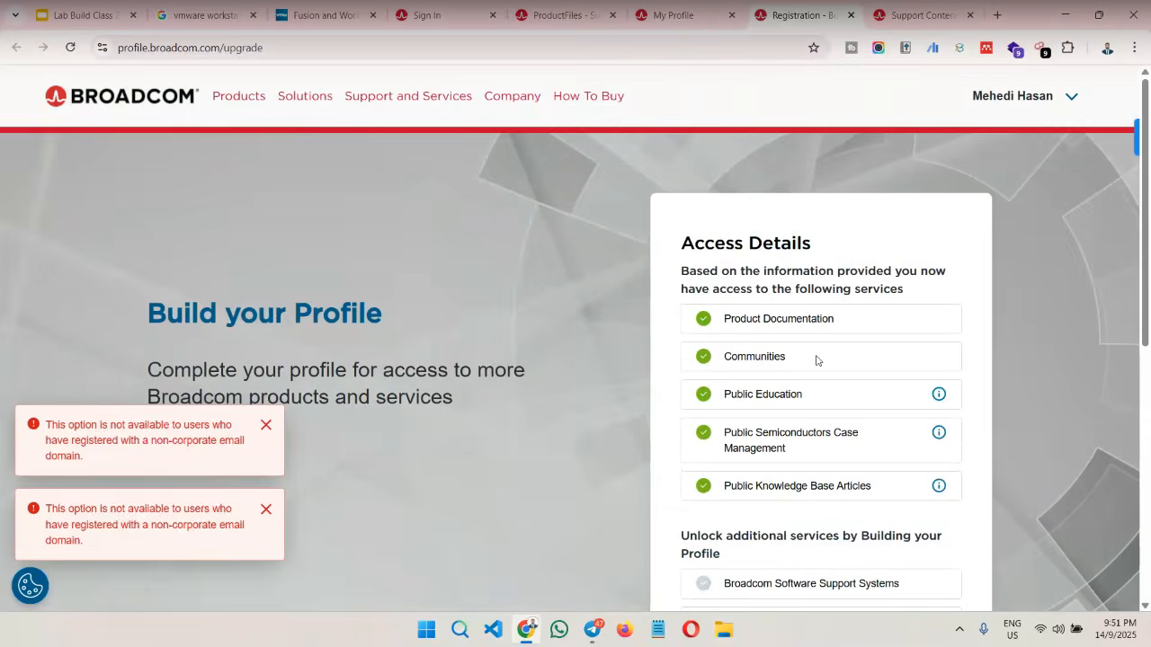
left_click(700, 5)
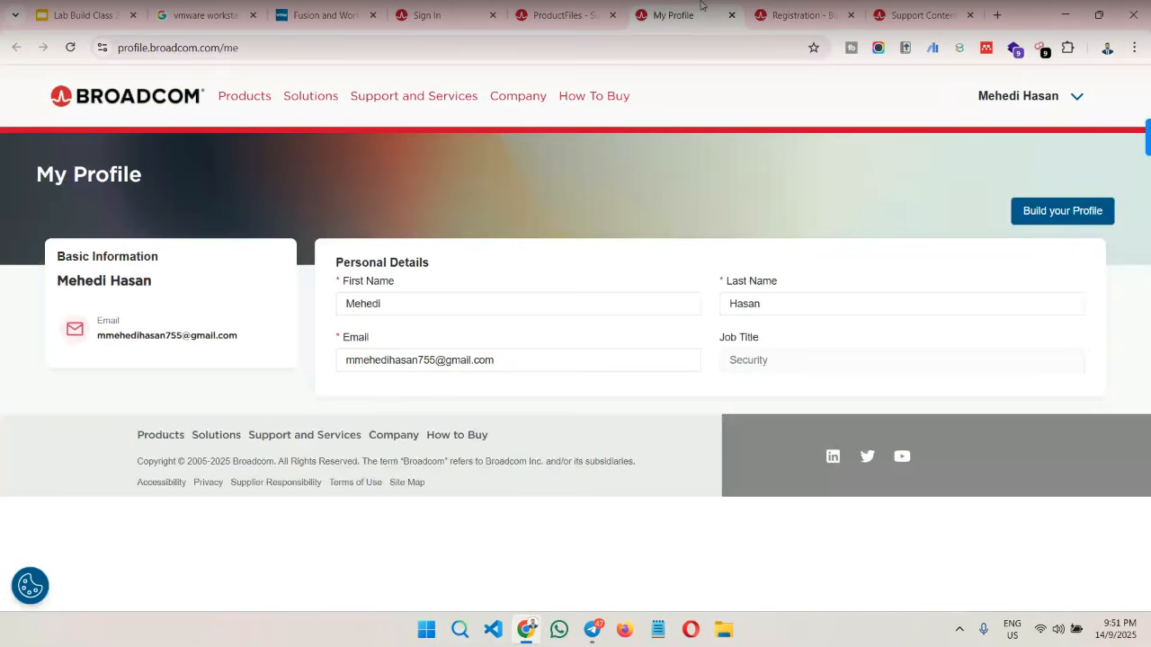
left_click(1061, 211)
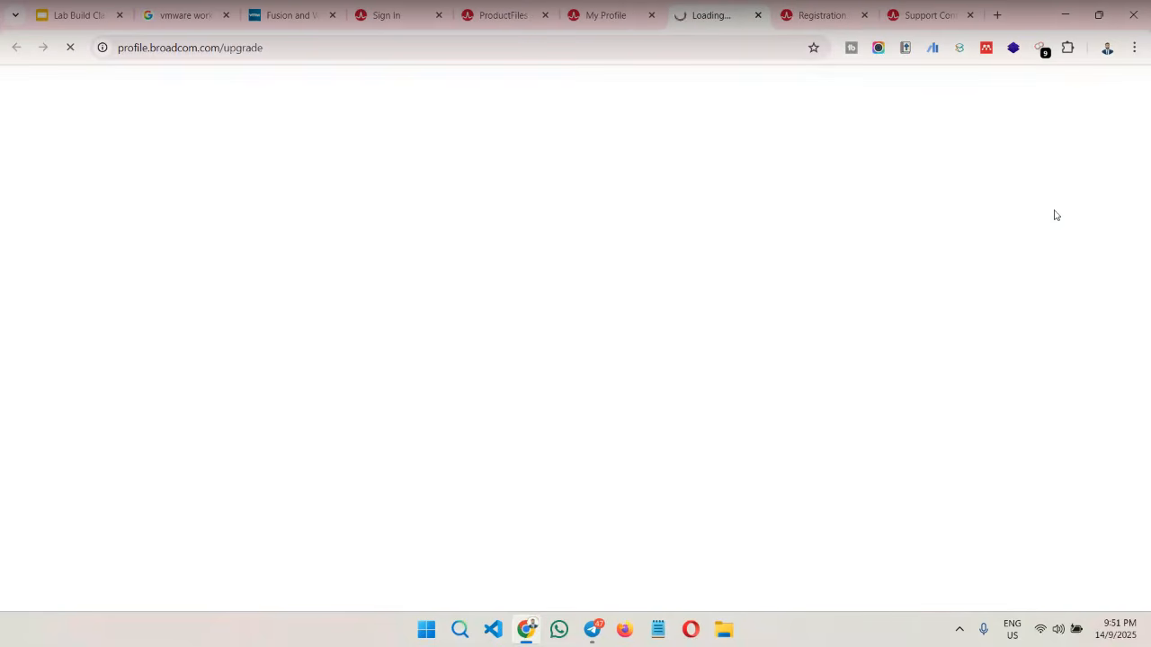
left_click(633, 5)
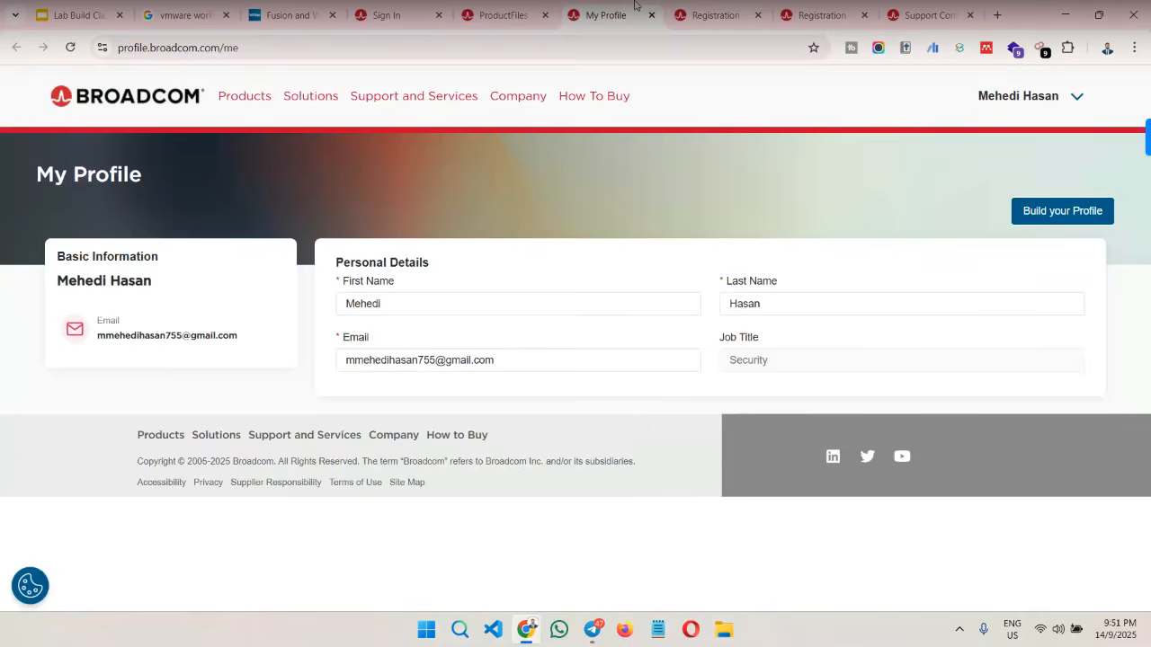
left_click(712, 8)
scroll(734, 480, "down", 5)
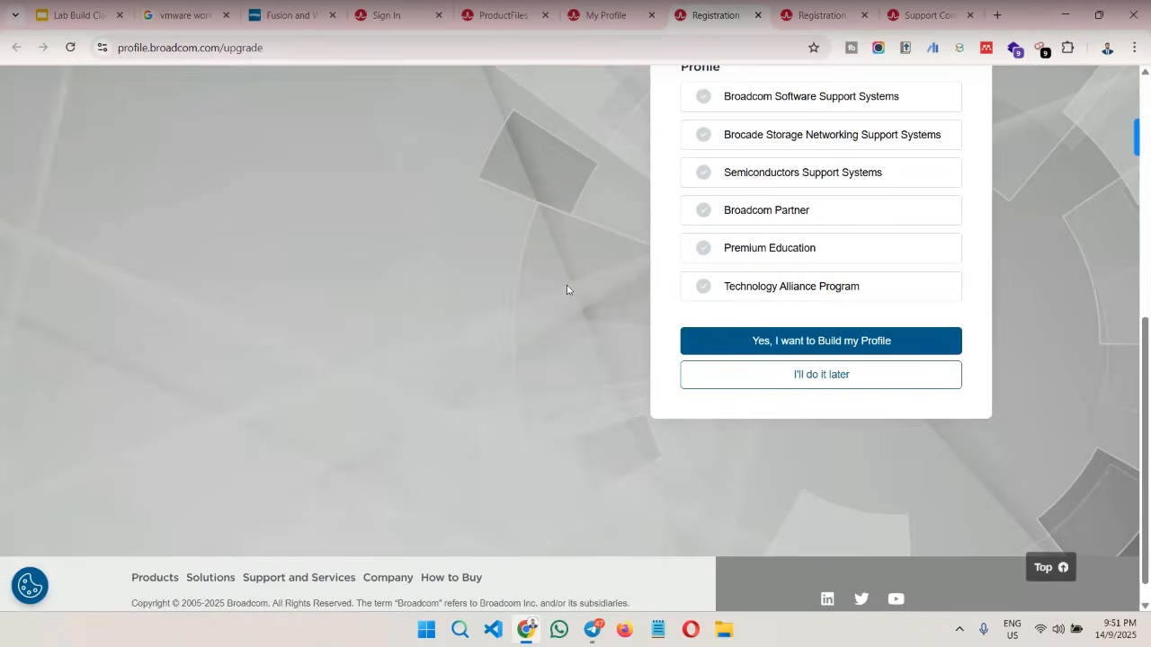
scroll(567, 288, "down", 1)
left_click(598, 9)
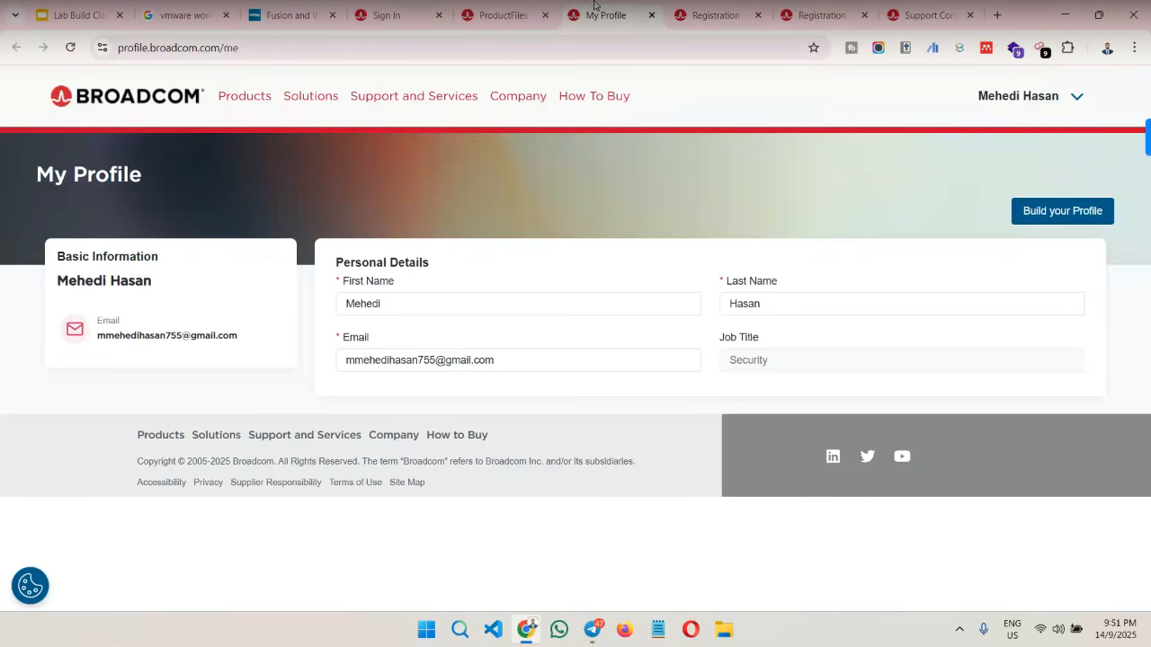
Examine the Primary Downloads and Open Source files listed for VMware Workstation Pro (For Windows) 17.6.4.
left_click(504, 12)
scroll(564, 457, "down", 2)
scroll(565, 457, "up", 1)
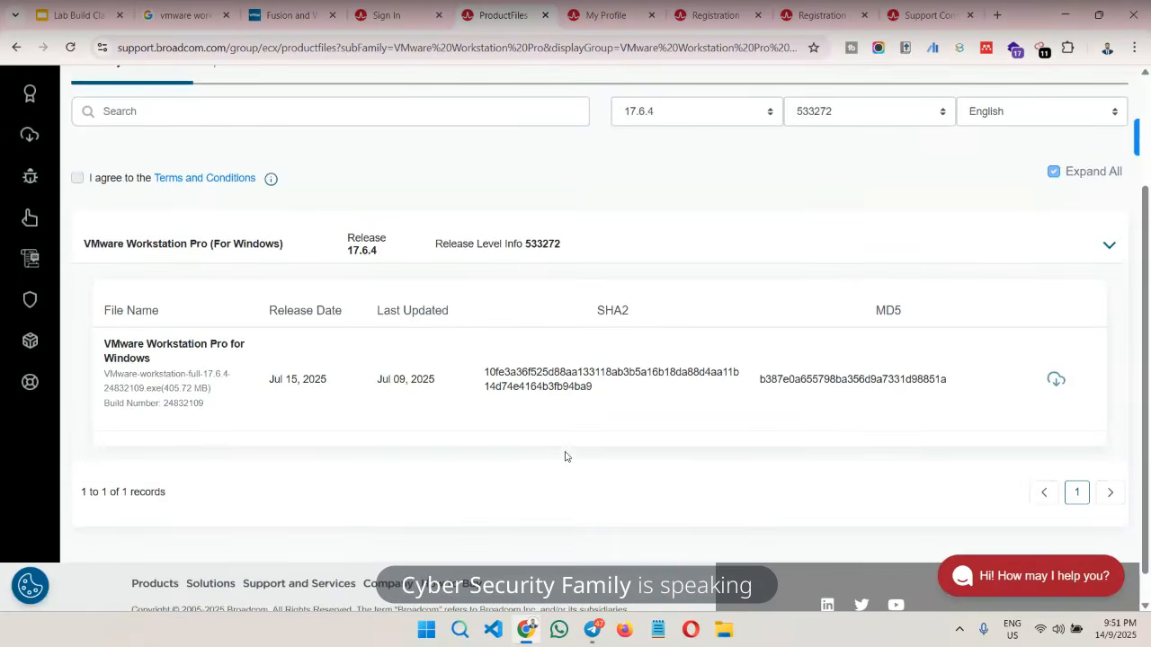
scroll(565, 456, "up", 3)
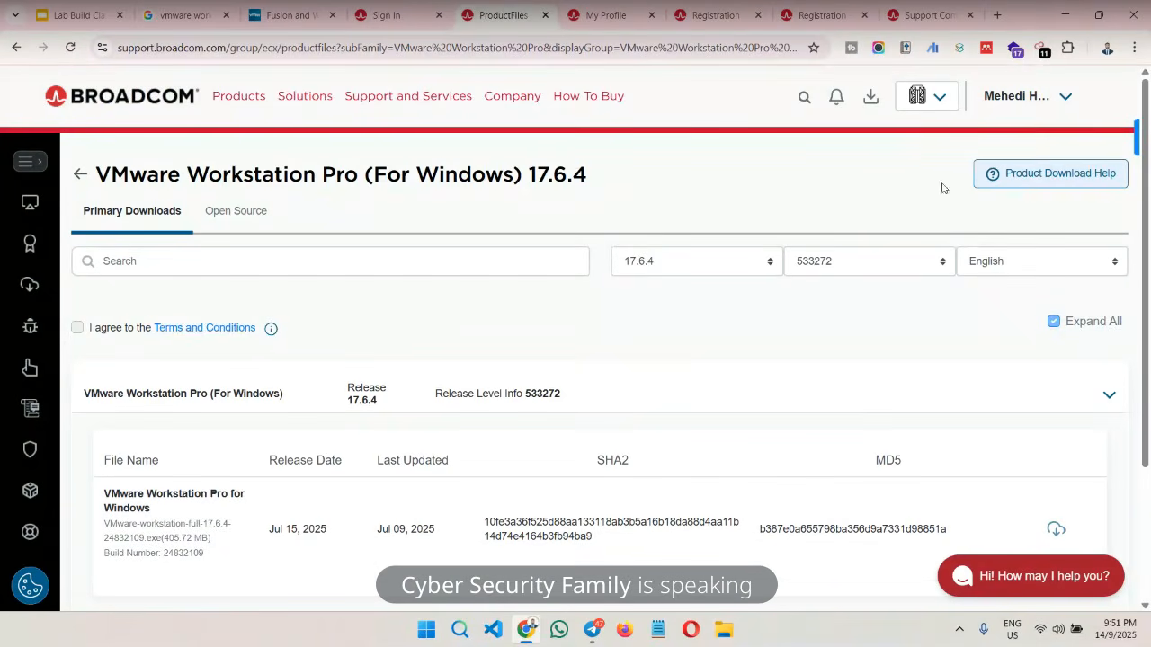
left_click(231, 211)
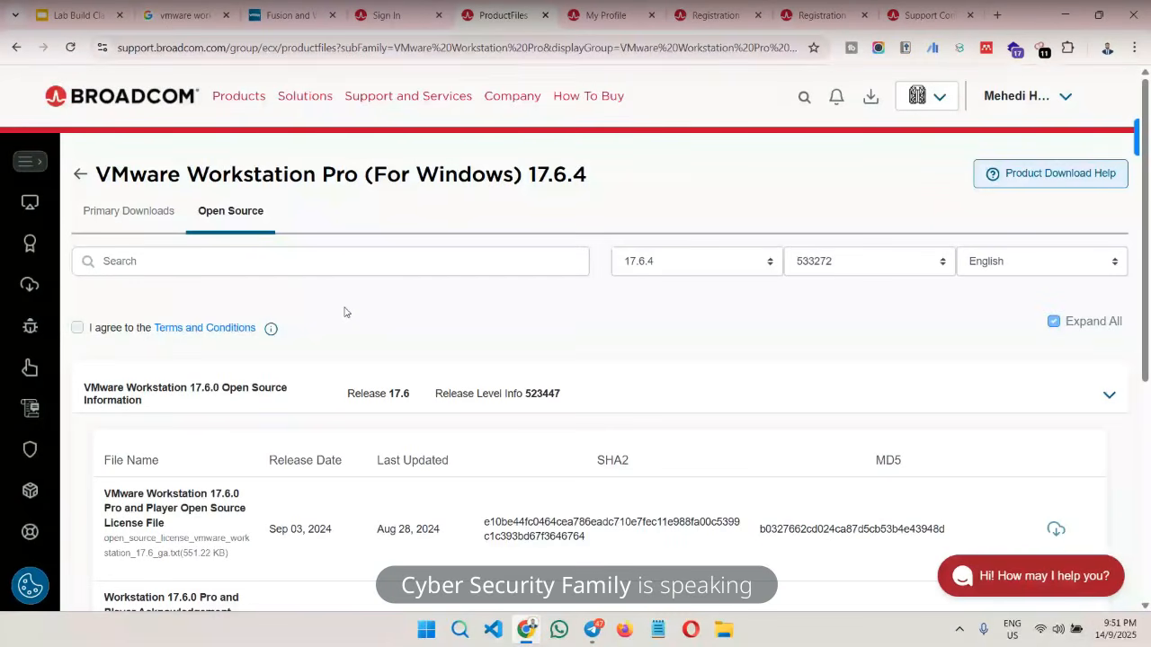
scroll(344, 312, "down", 4)
scroll(344, 312, "up", 4)
Close the Broadcom sign-in, product files, profile, registration and support content browser tabs.
left_click(423, 15)
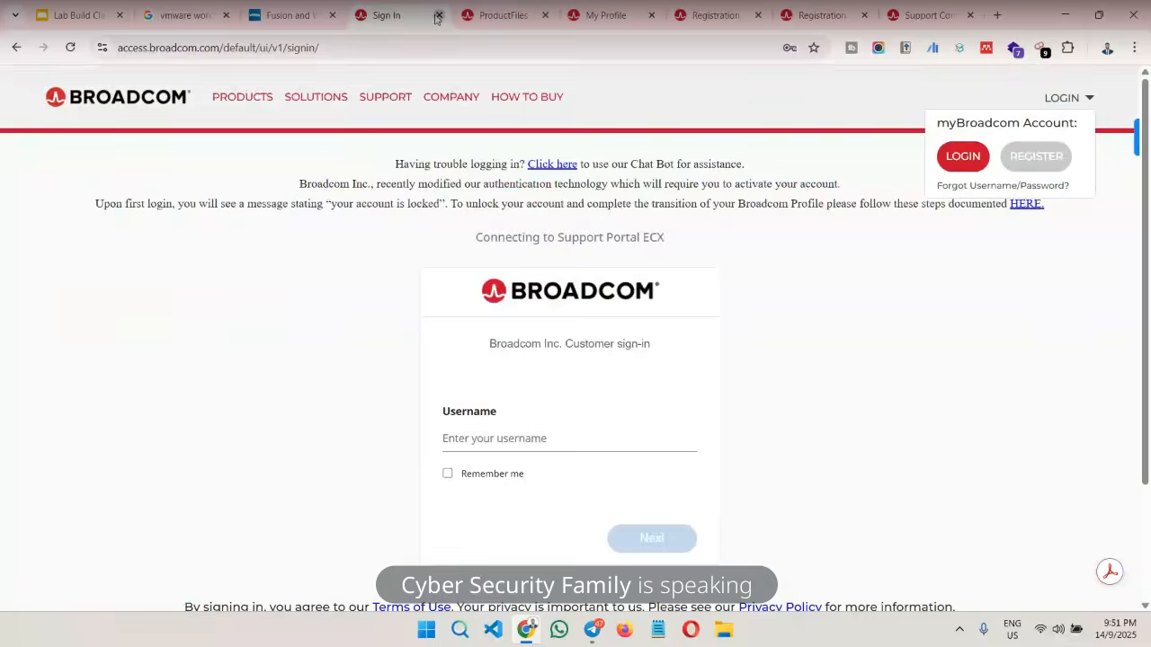
left_click(437, 16)
left_click(437, 16)
left_click(437, 16)
left_click(437, 17)
left_click(437, 16)
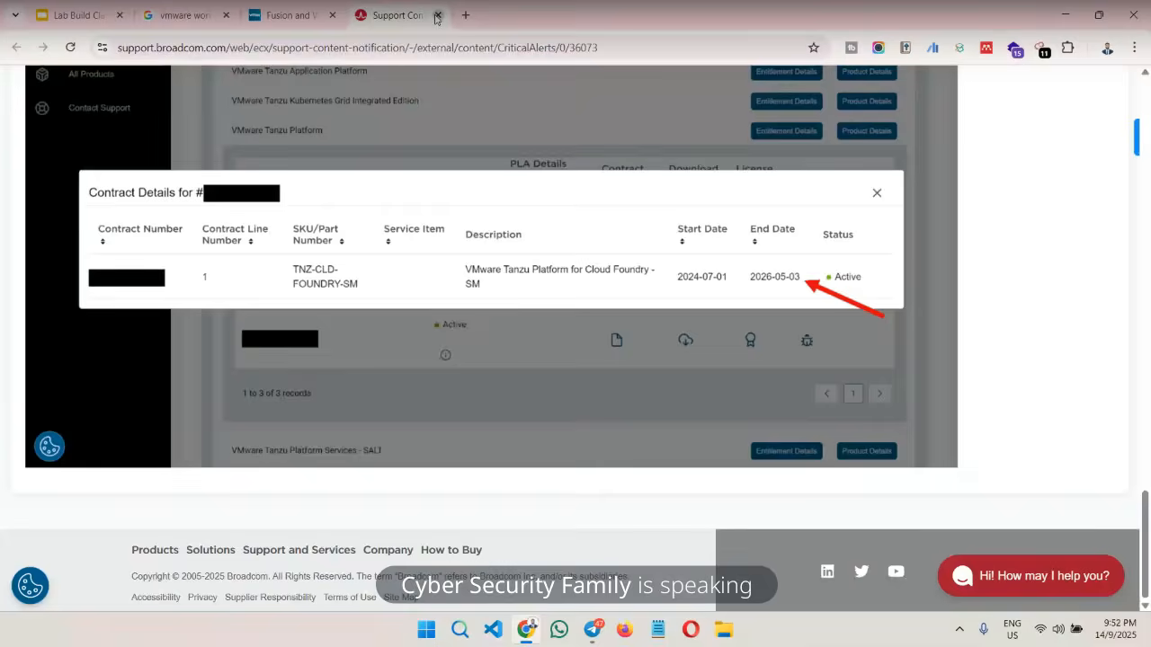
left_click(437, 17)
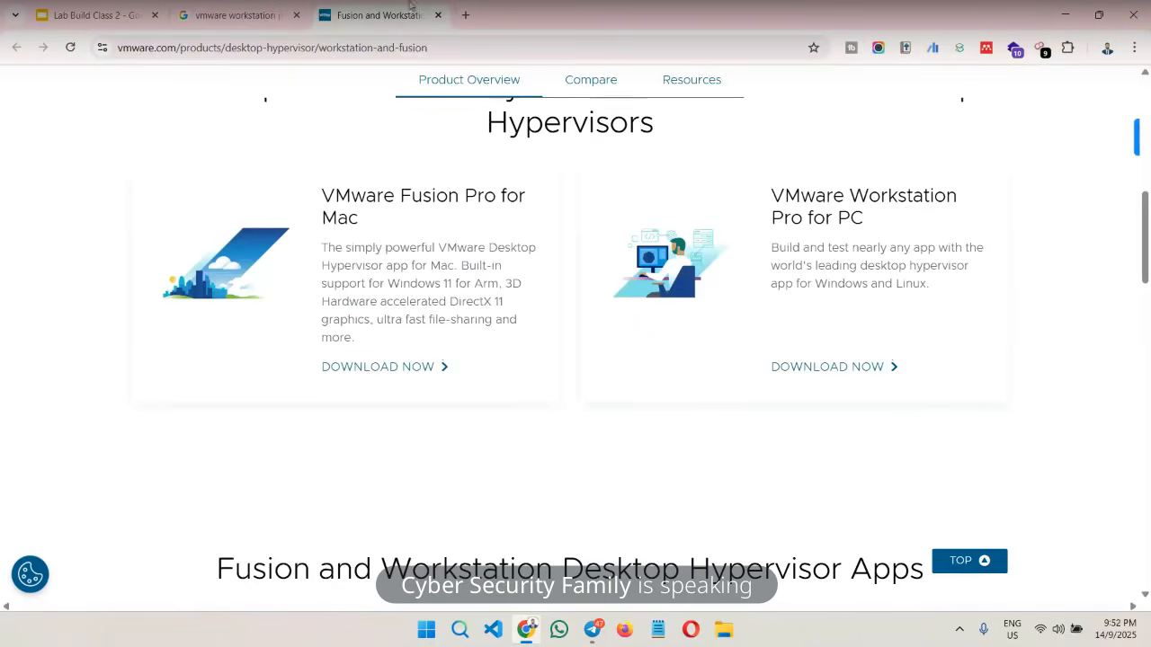
Search Google for "kali linux" in a new browser tab and open the kali.org homepage in another tab.
left_click(466, 15)
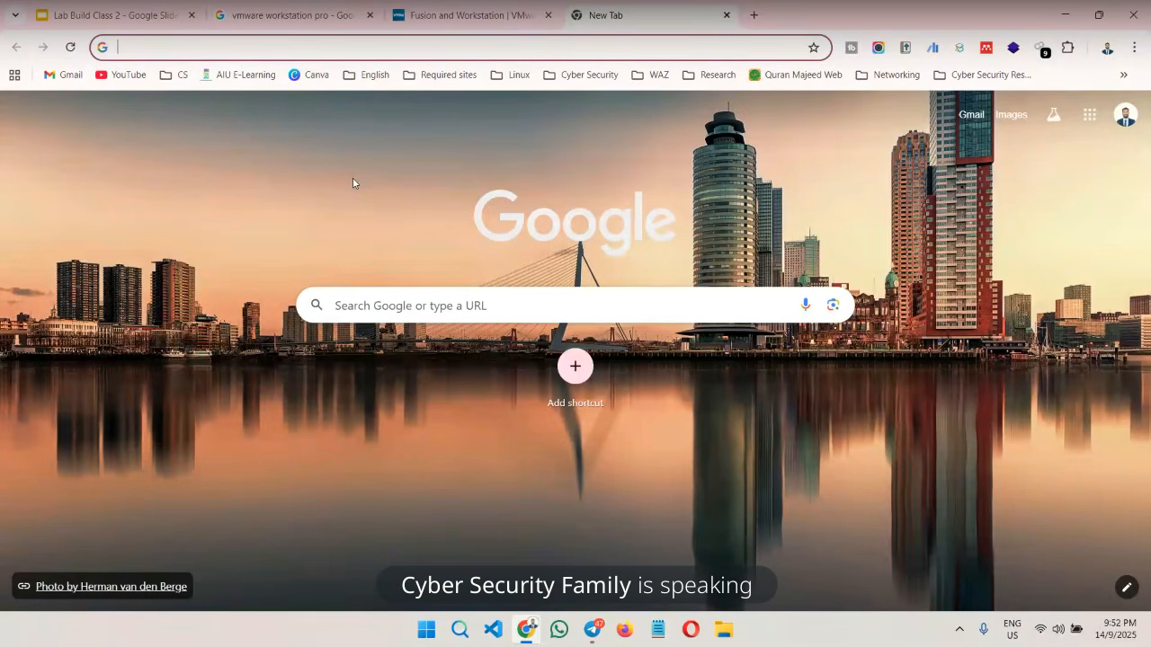
type("kali linux")
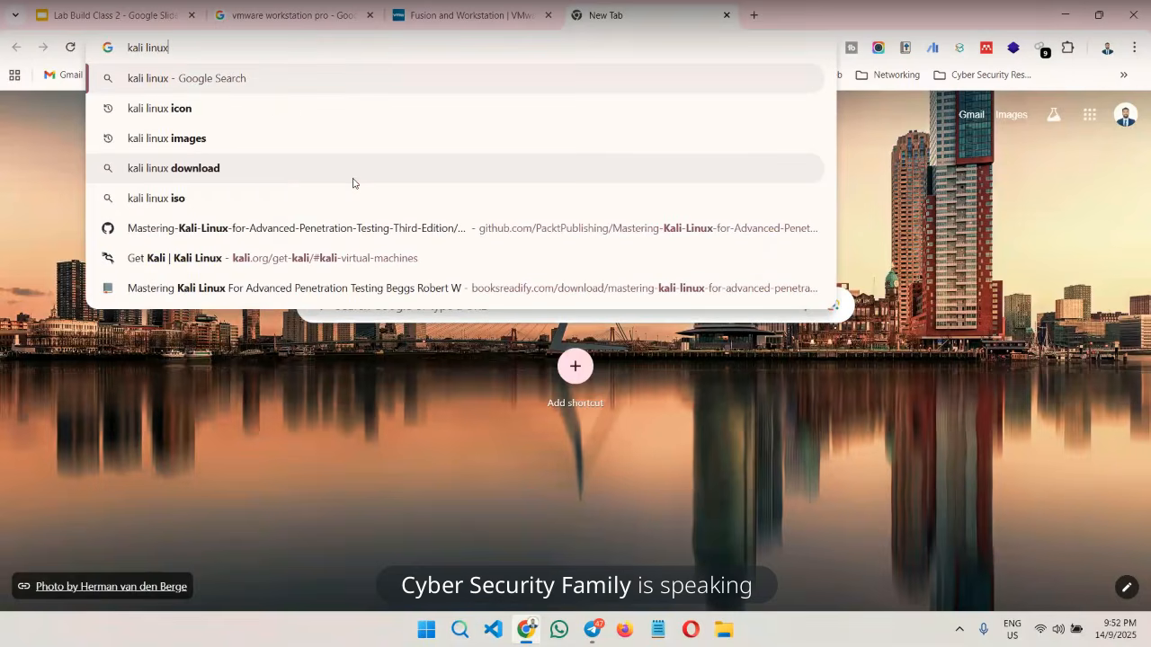
key("Return")
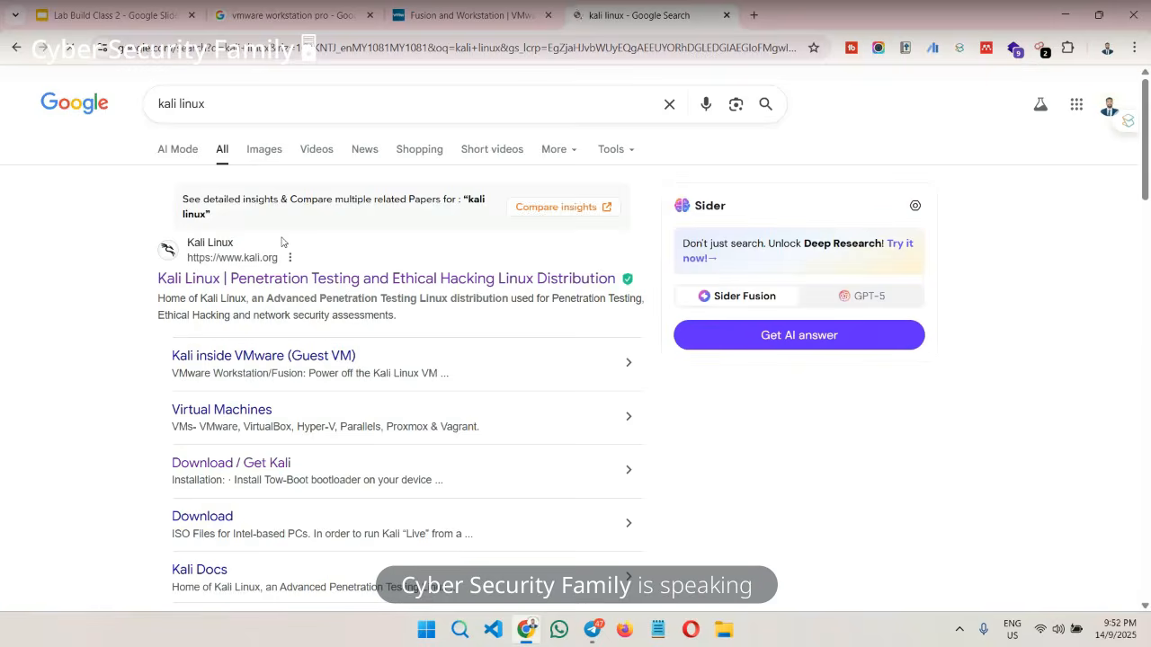
left_click(410, 280)
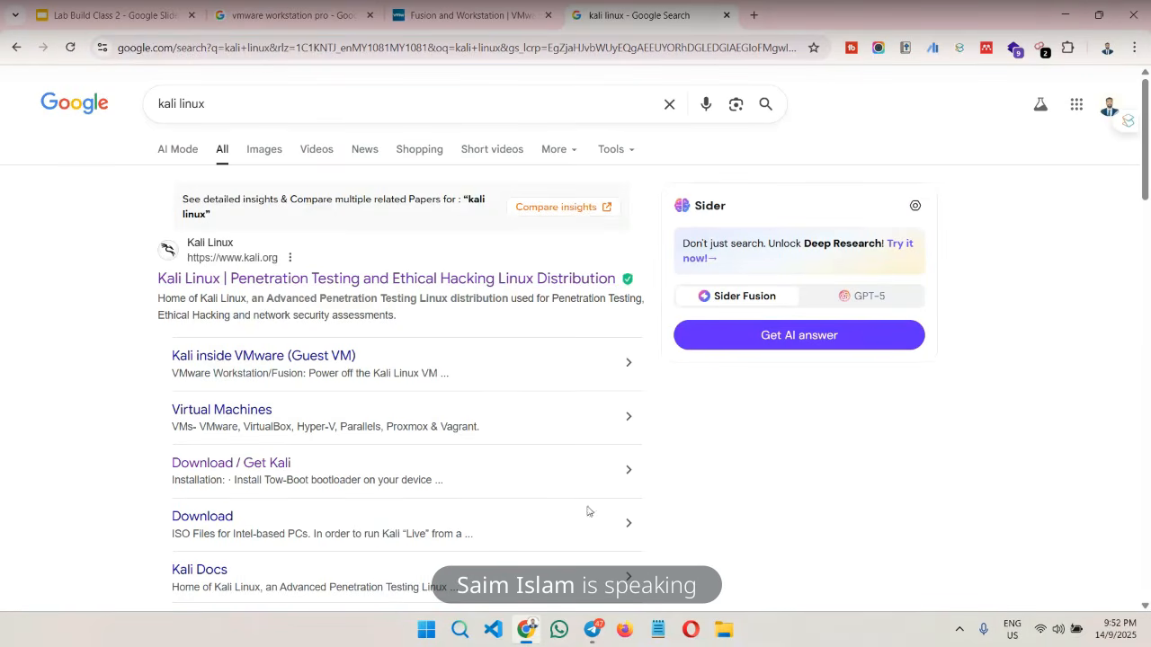
right_click(300, 293)
left_click(319, 300)
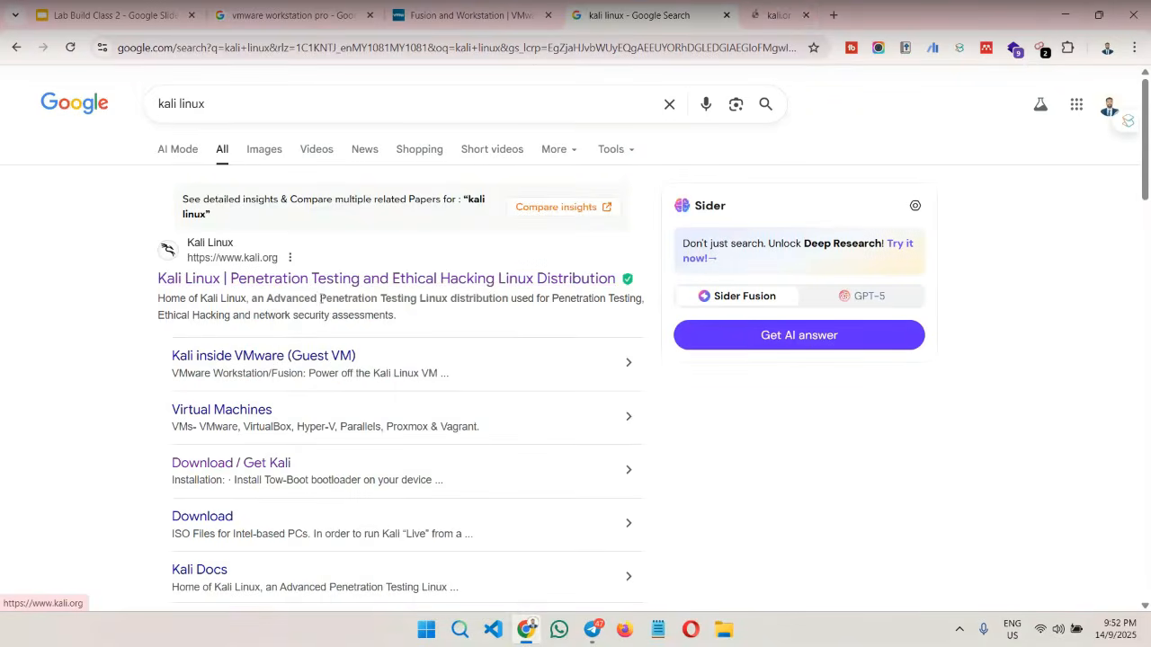
left_click(805, 5)
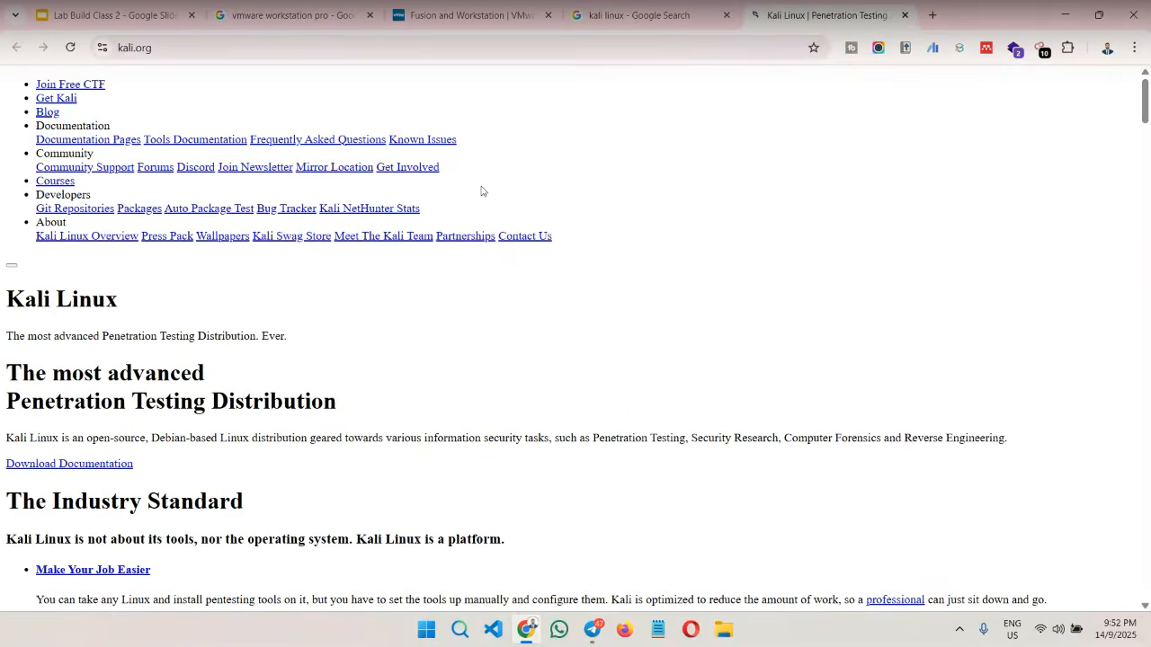
Look through the Kali Linux homepage and check the list of installed browser extensions.
scroll(480, 190, "down", 4)
scroll(480, 190, "down", 20)
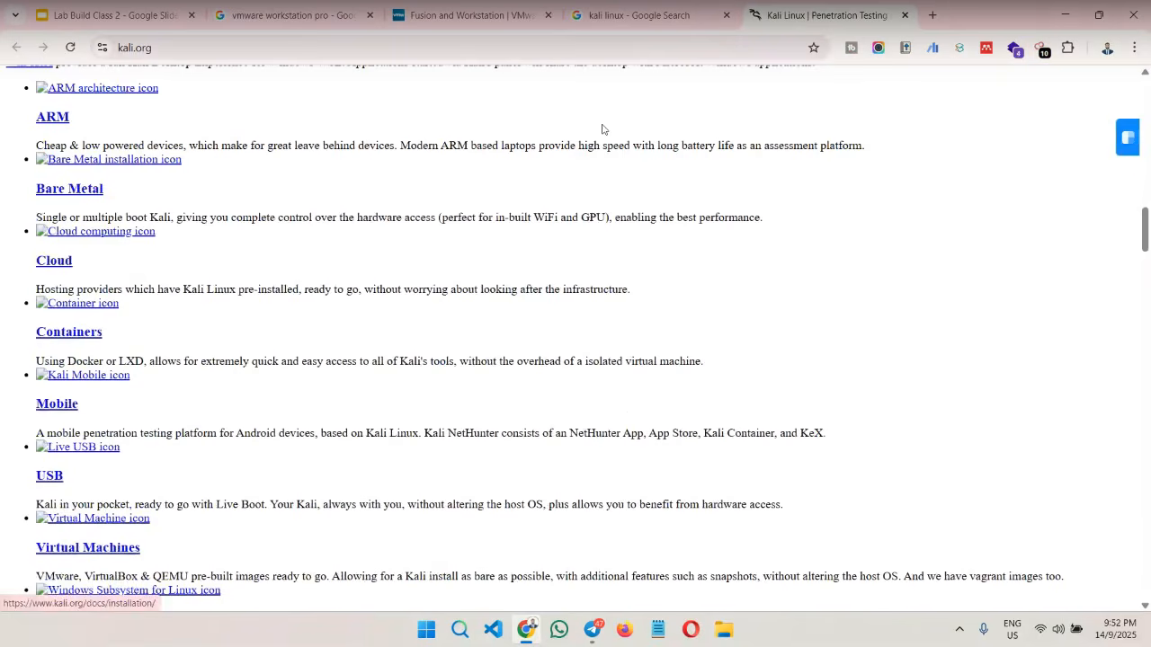
left_click(1067, 52)
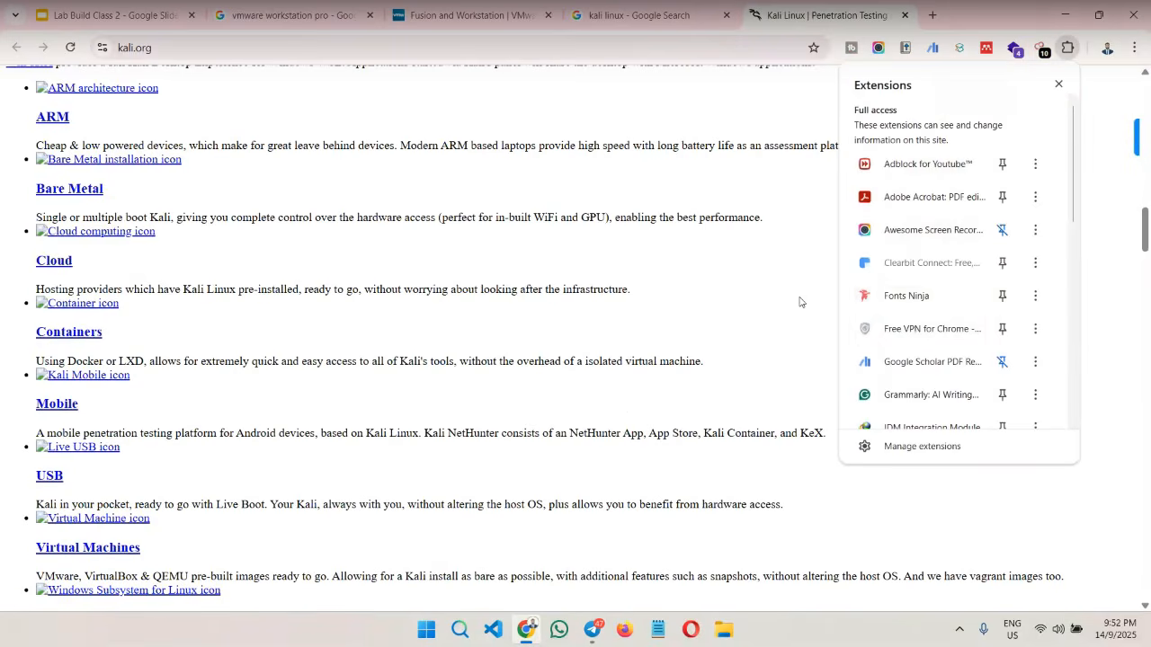
left_click(744, 167)
Open the Kali Linux homepage from the Google results, check how the page loads and return to the results.
left_click(662, 7)
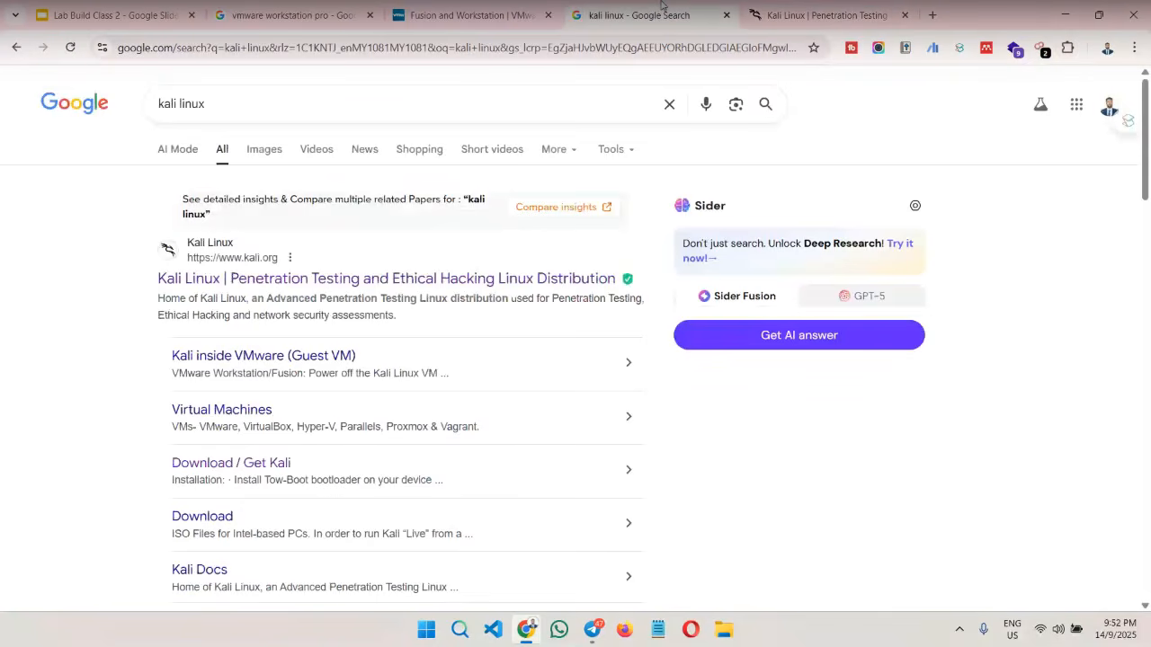
left_click(297, 280)
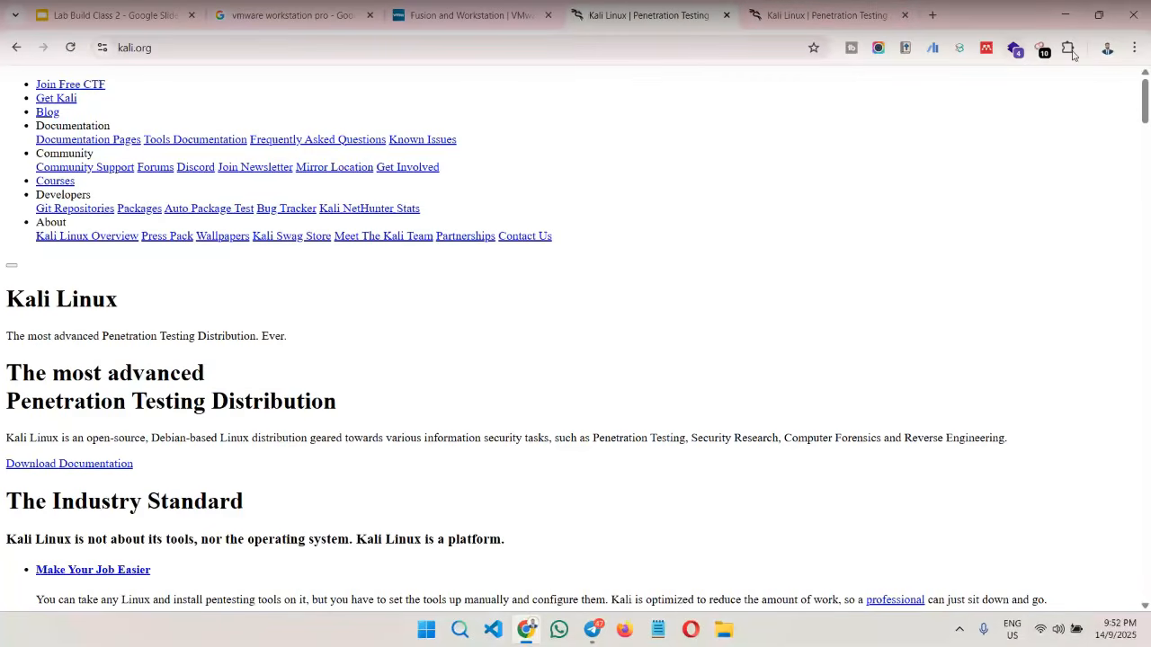
scroll(630, 254, "down", 3)
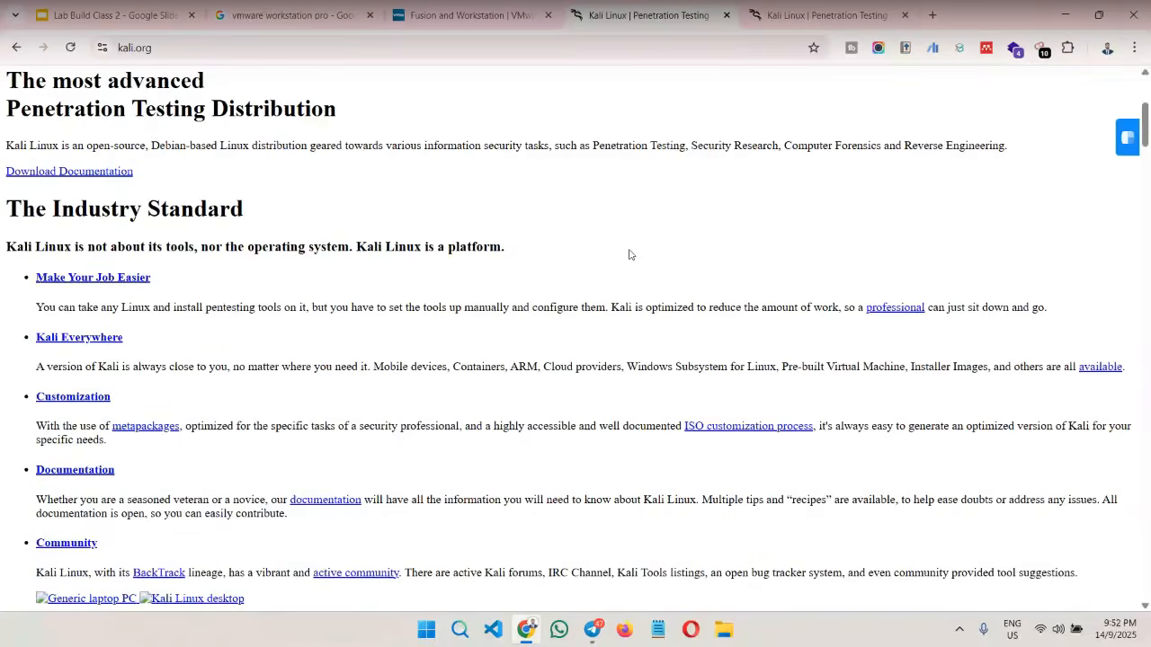
scroll(629, 254, "down", 10)
scroll(630, 257, "up", 15)
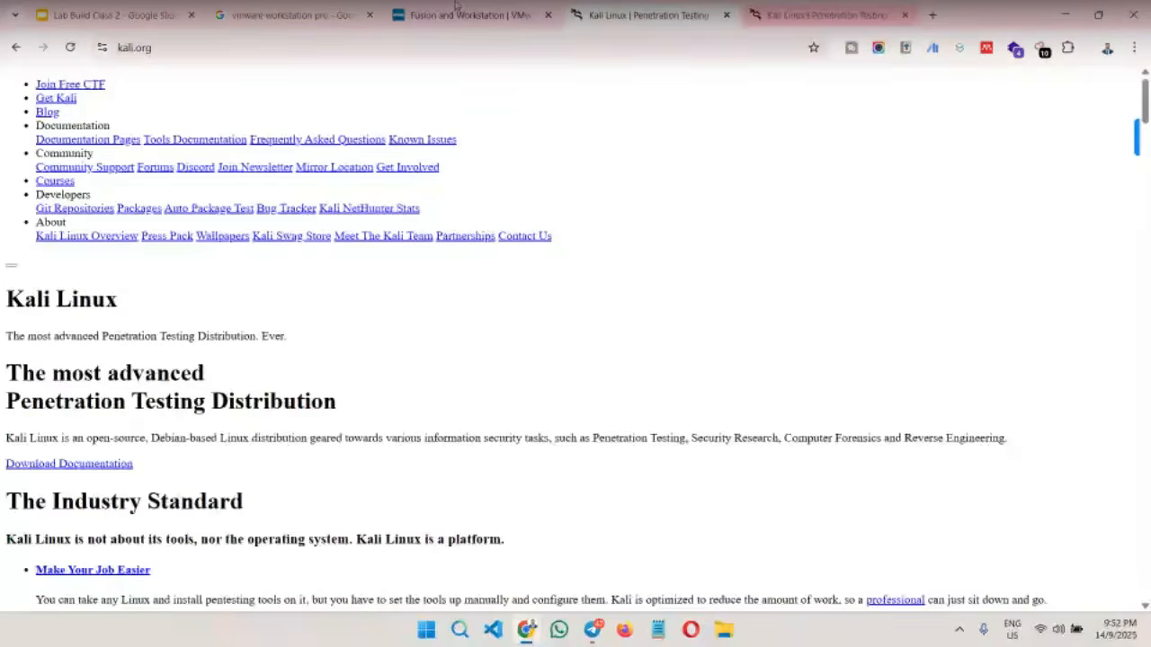
key("alt+Left")
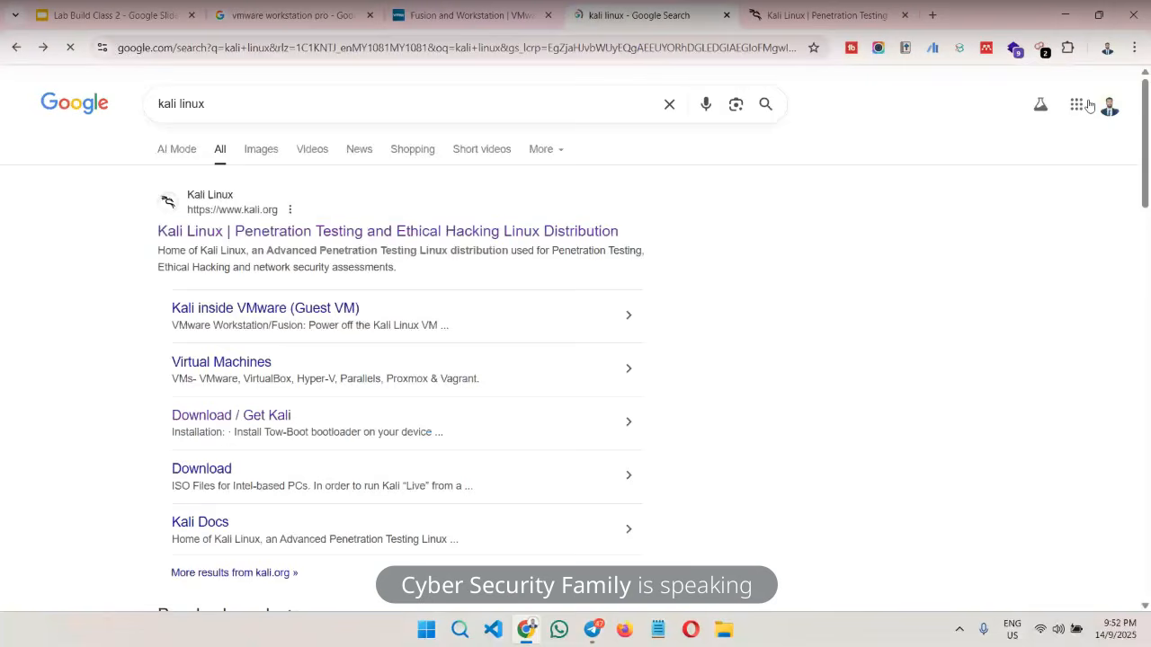
Open the Free VPN for Chrome extension and connect it using the optimal location.
left_click(1068, 50)
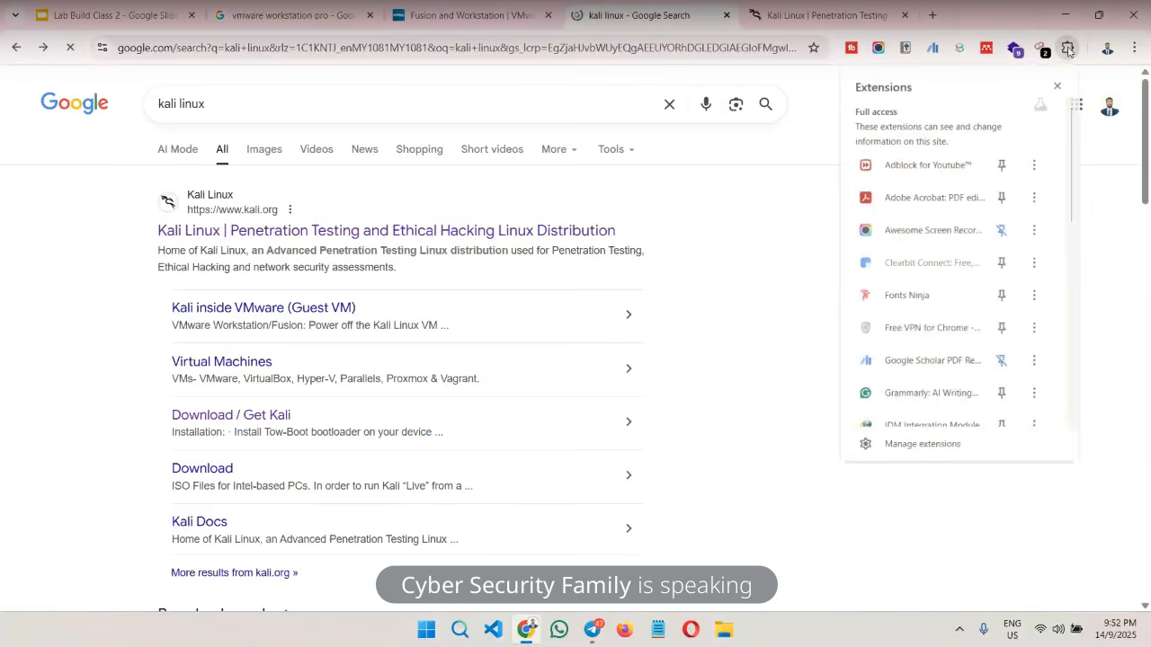
left_click(908, 329)
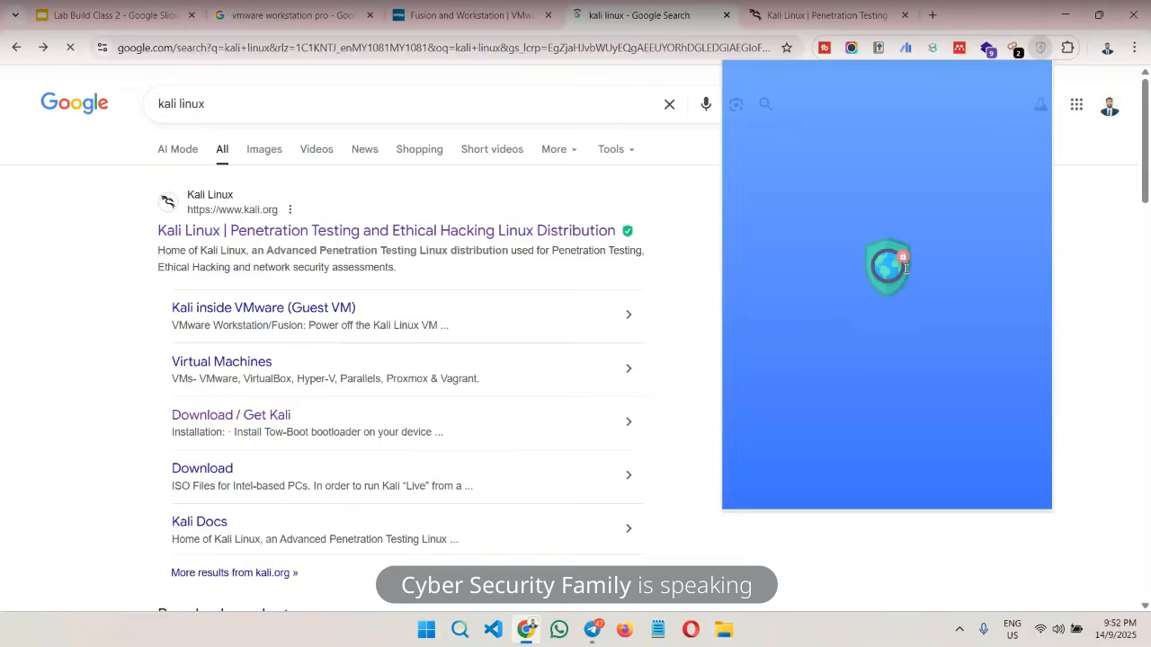
left_click(913, 189)
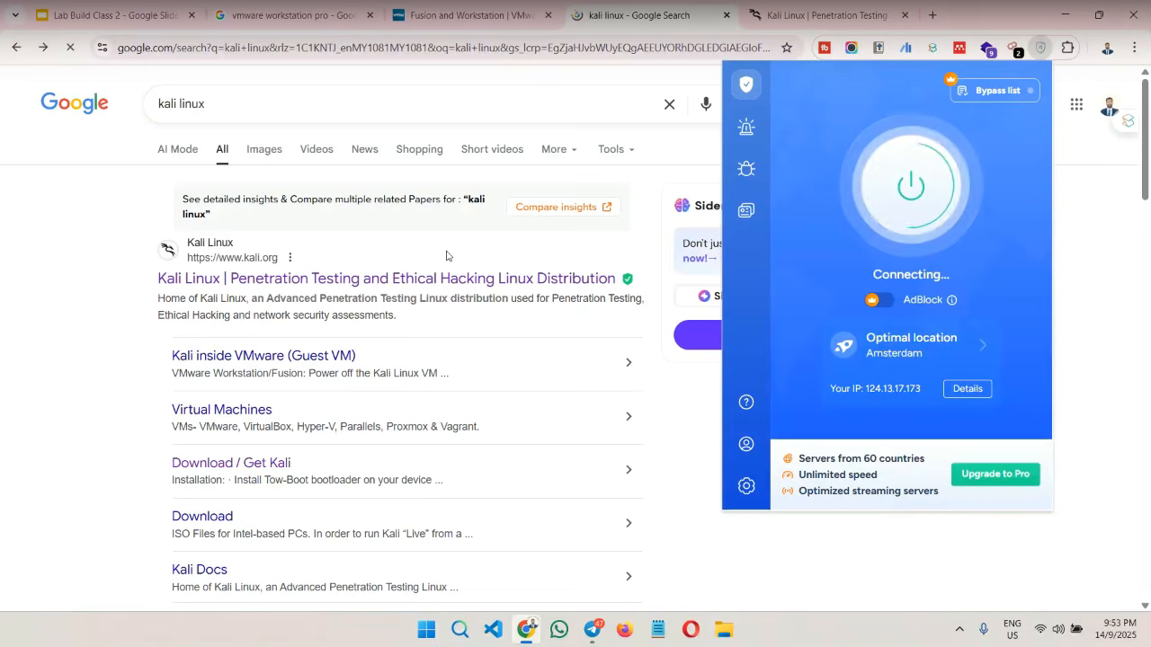
Close the Google search tabs for Kali Linux and VMware Workstation Pro and the VMware Fusion and Workstation tab.
left_click(726, 17)
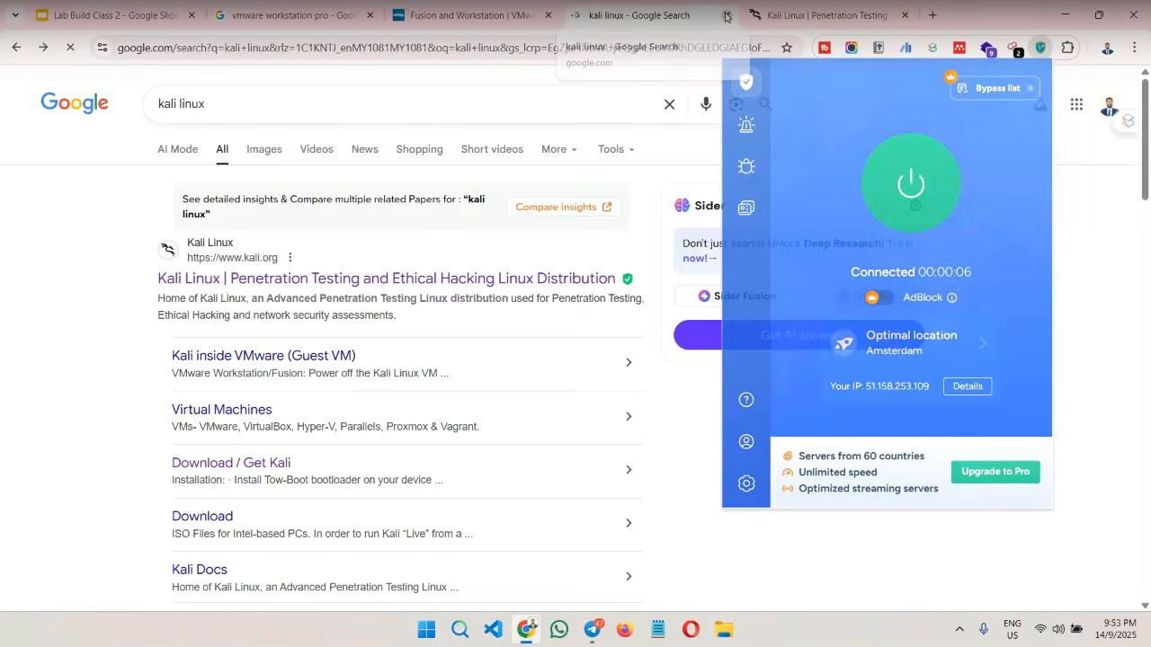
left_click(727, 17)
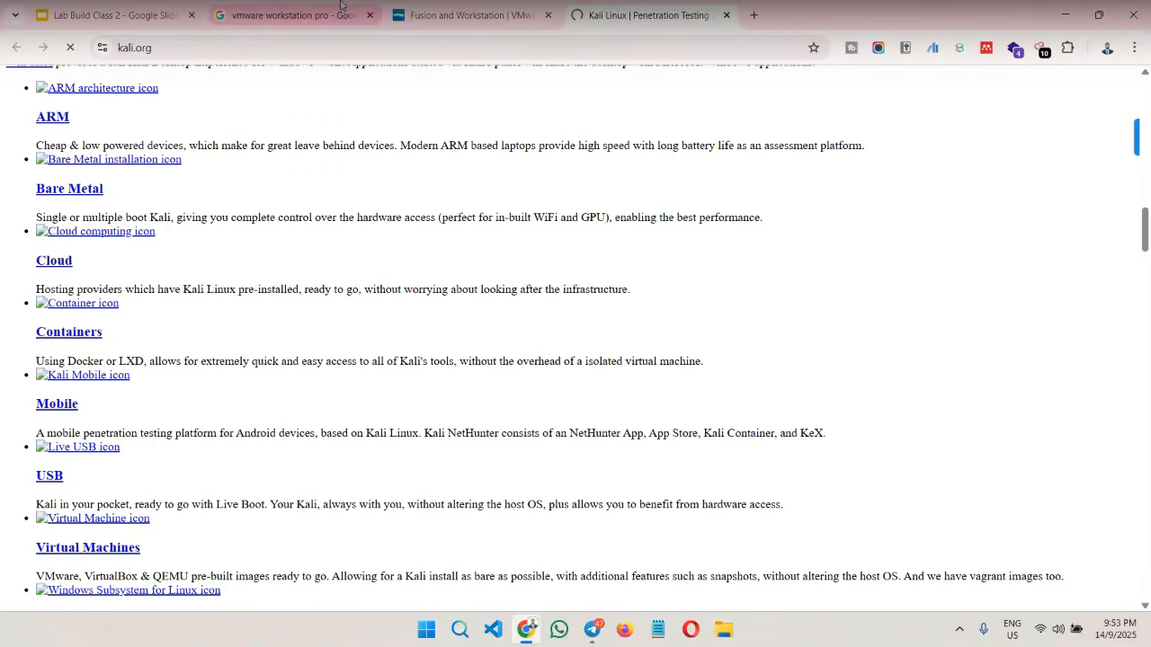
left_click(370, 15)
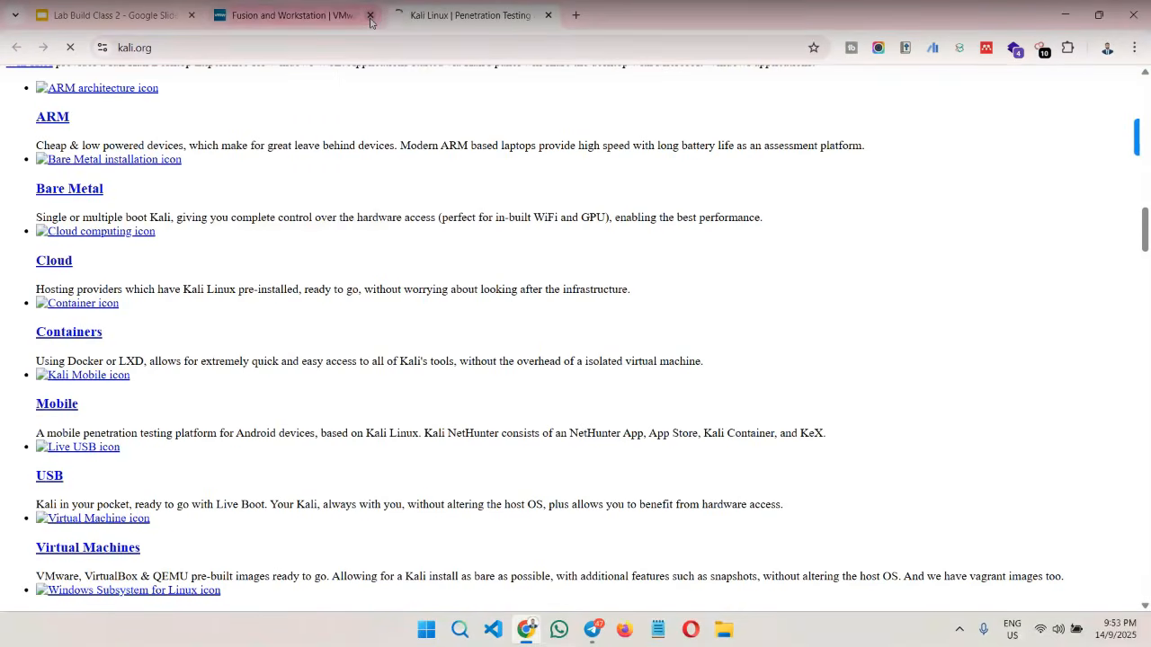
left_click(370, 15)
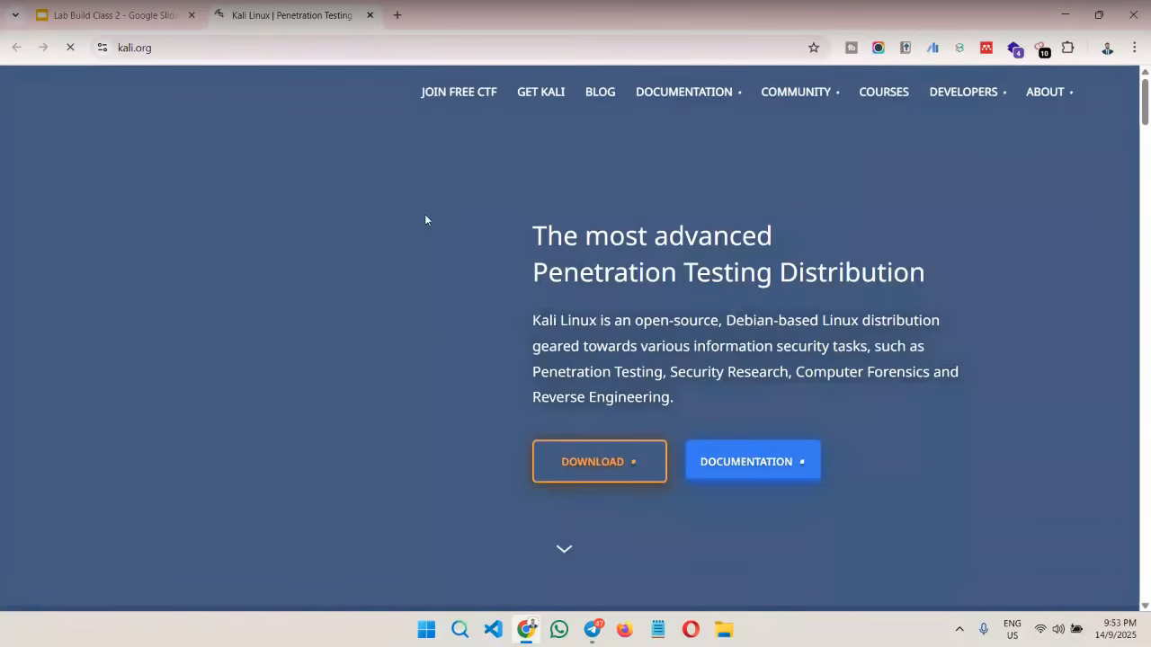
Look through the Kali Linux homepage and open the Installer Images section of the Get Kali page.
scroll(477, 292, "down", 2)
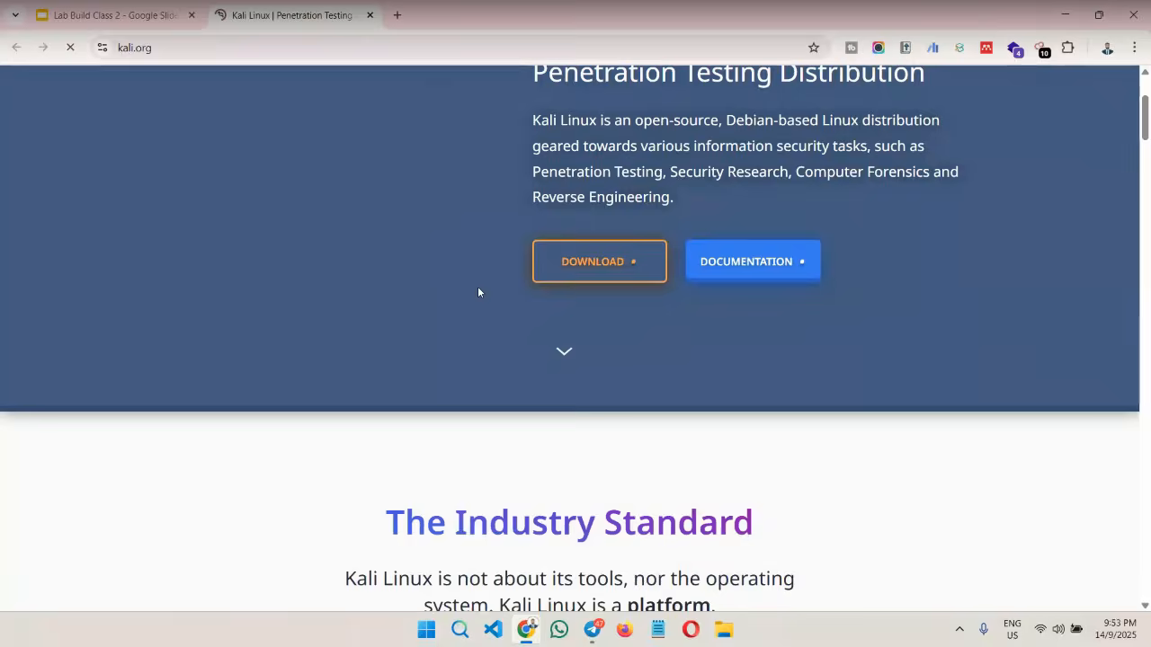
scroll(477, 292, "down", 6)
scroll(477, 293, "up", 10)
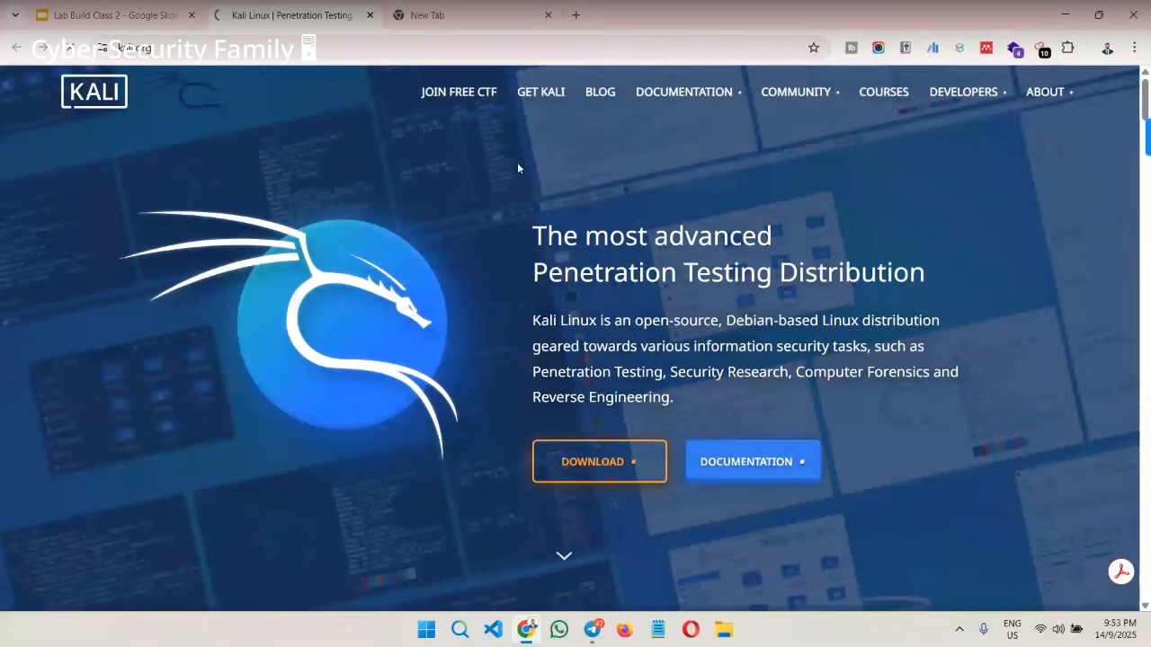
scroll(517, 163, "down", 3)
scroll(517, 216, "up", 3)
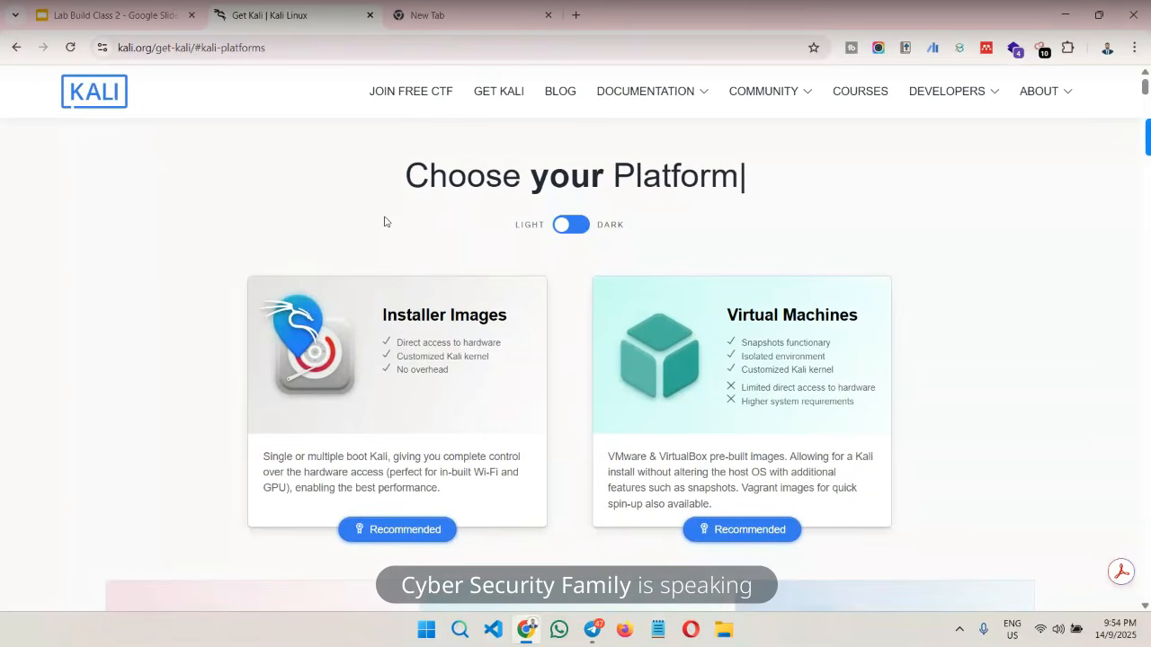
scroll(384, 222, "down", 1)
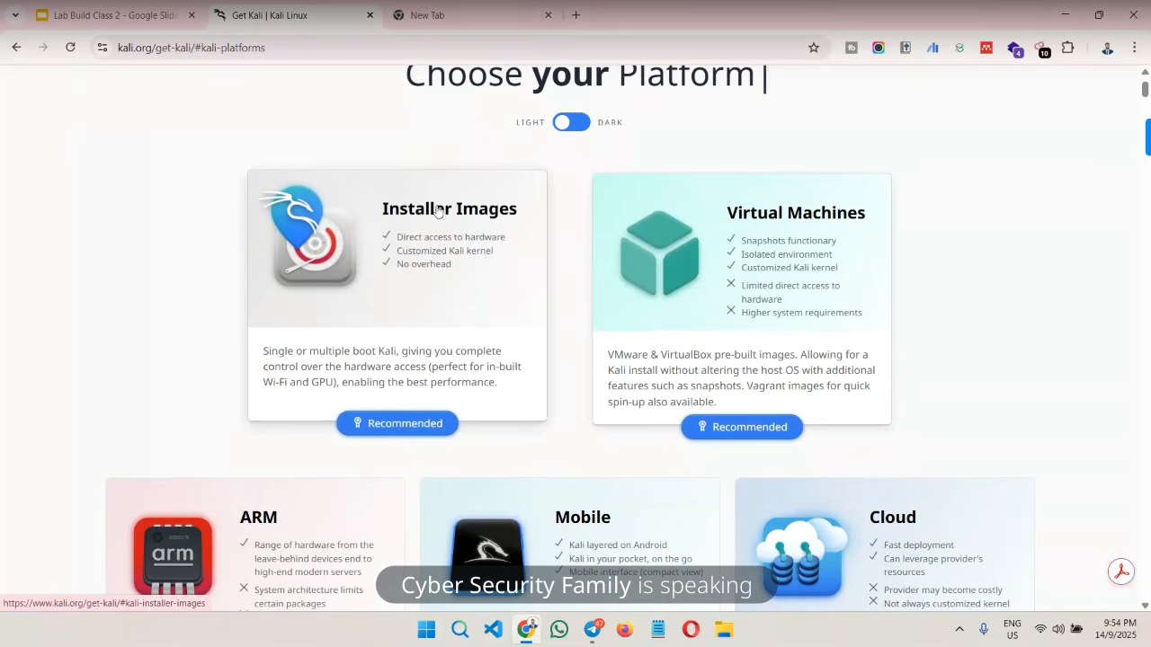
left_click(388, 426)
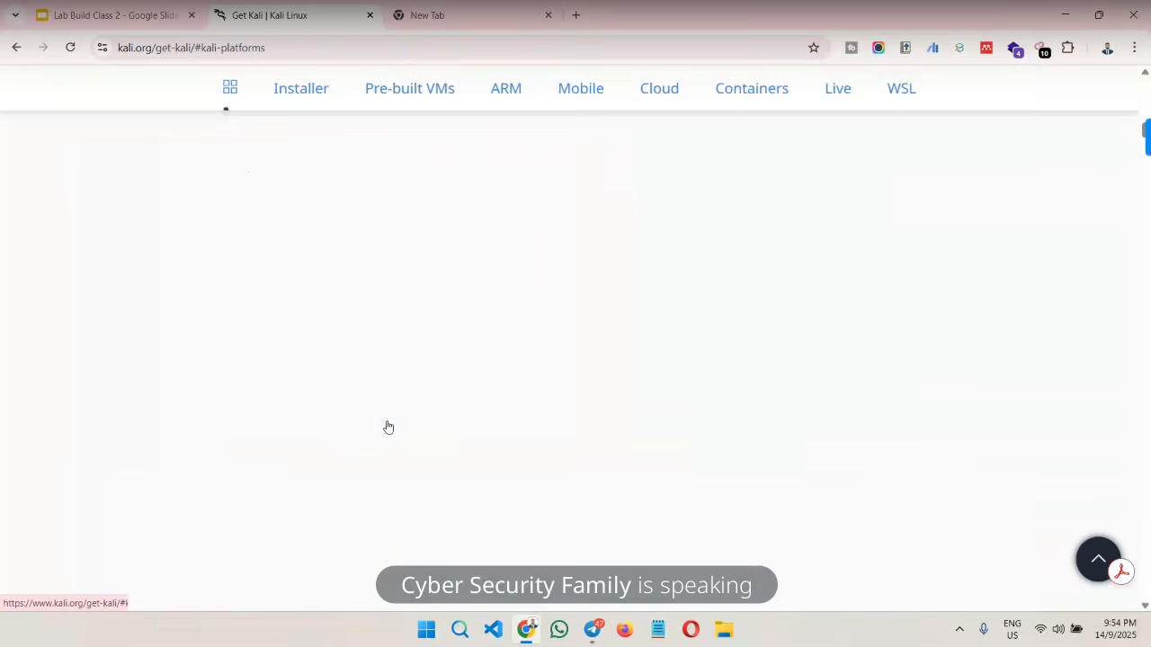
scroll(503, 315, "down", 4)
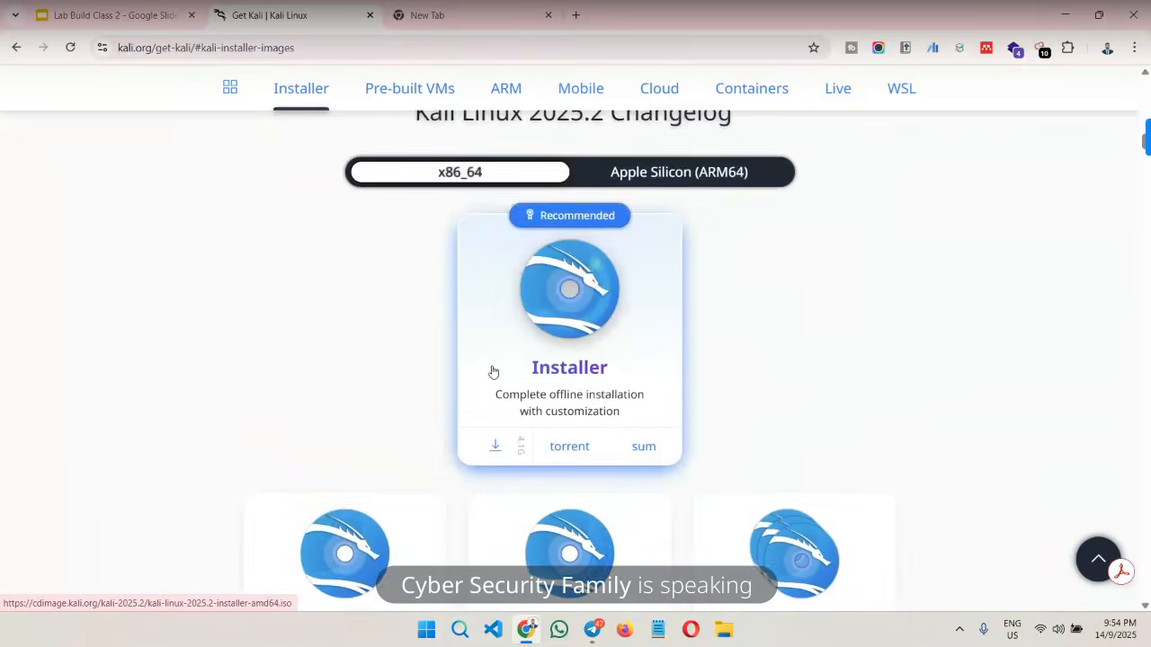
scroll(493, 372, "down", 2)
scroll(502, 241, "up", 3)
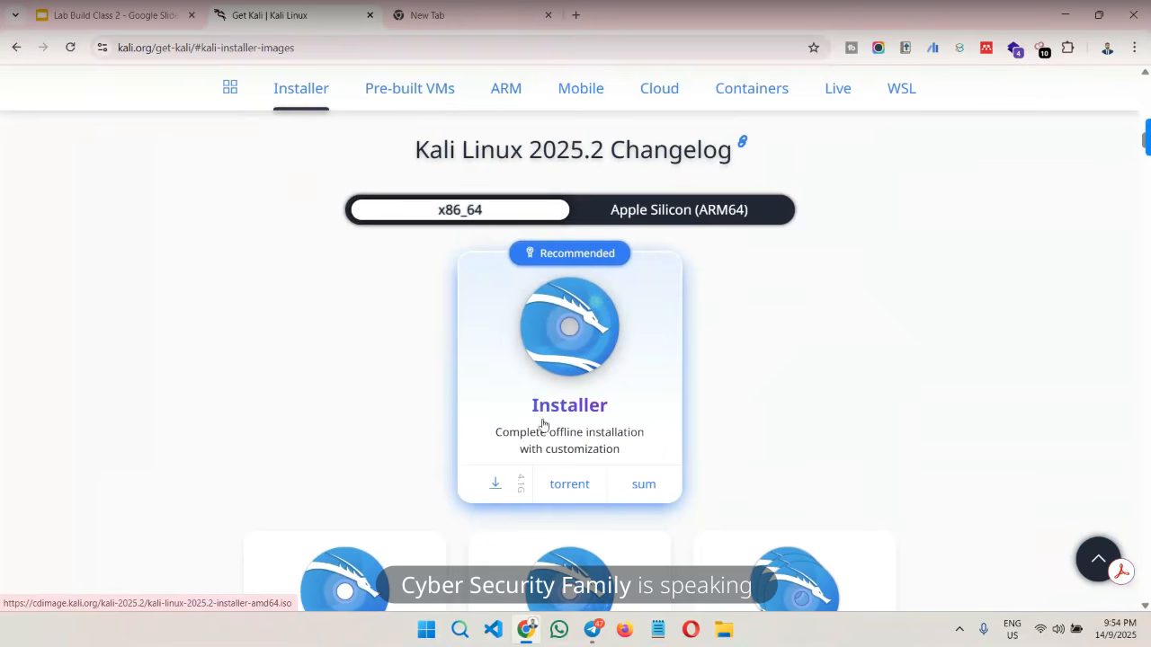
Start downloading the recommended Kali Linux 2025.2 x86_64 installer ISO and cancel the transfer.
left_click(498, 484)
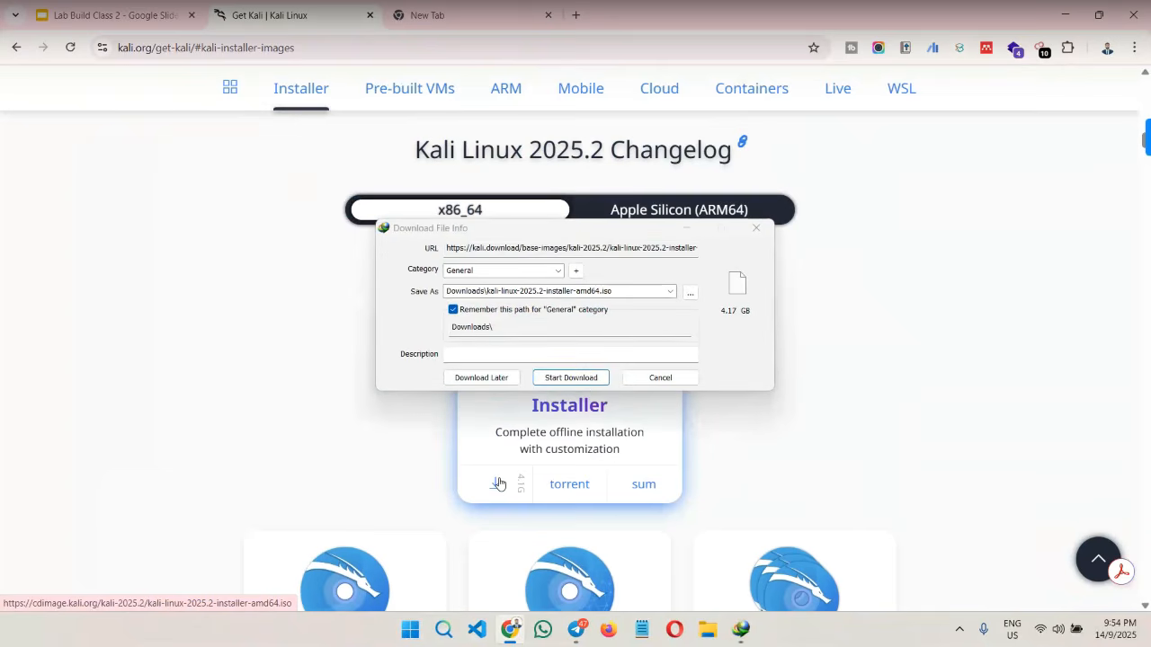
left_click(588, 378)
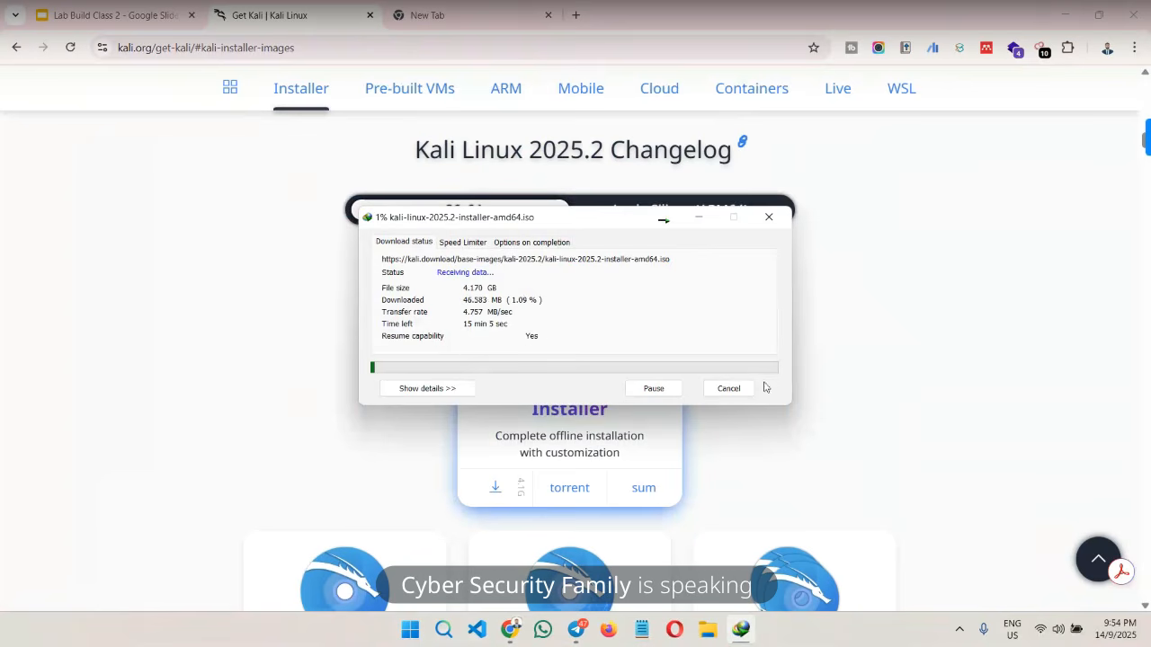
left_click_drag(598, 223, 450, 219)
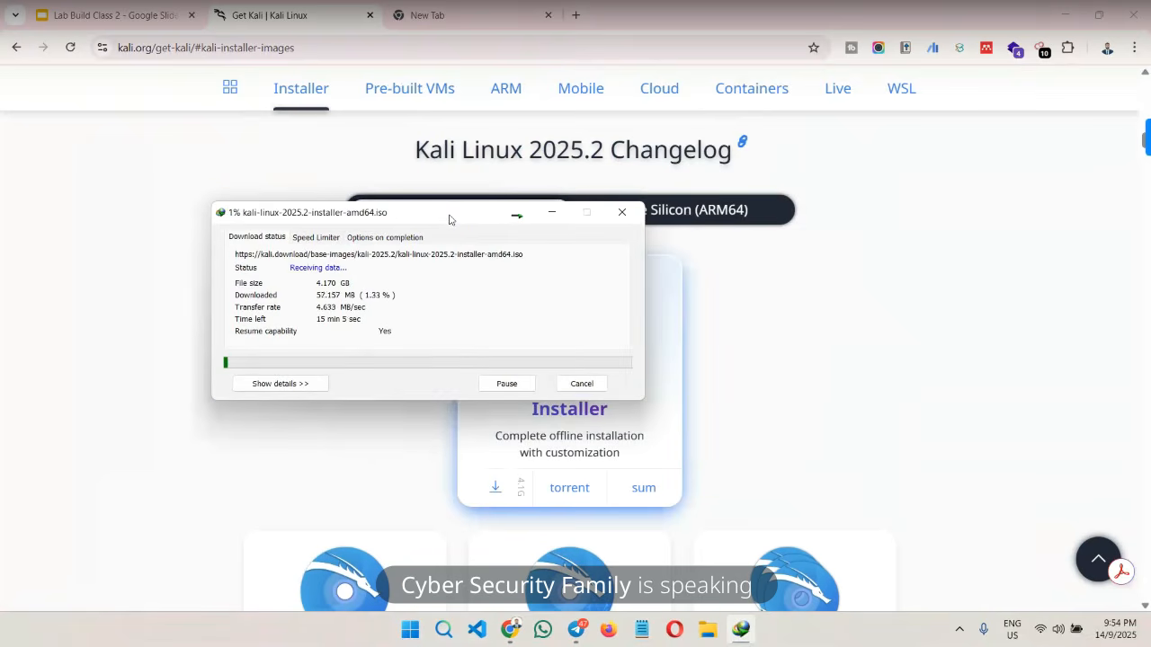
left_click(580, 383)
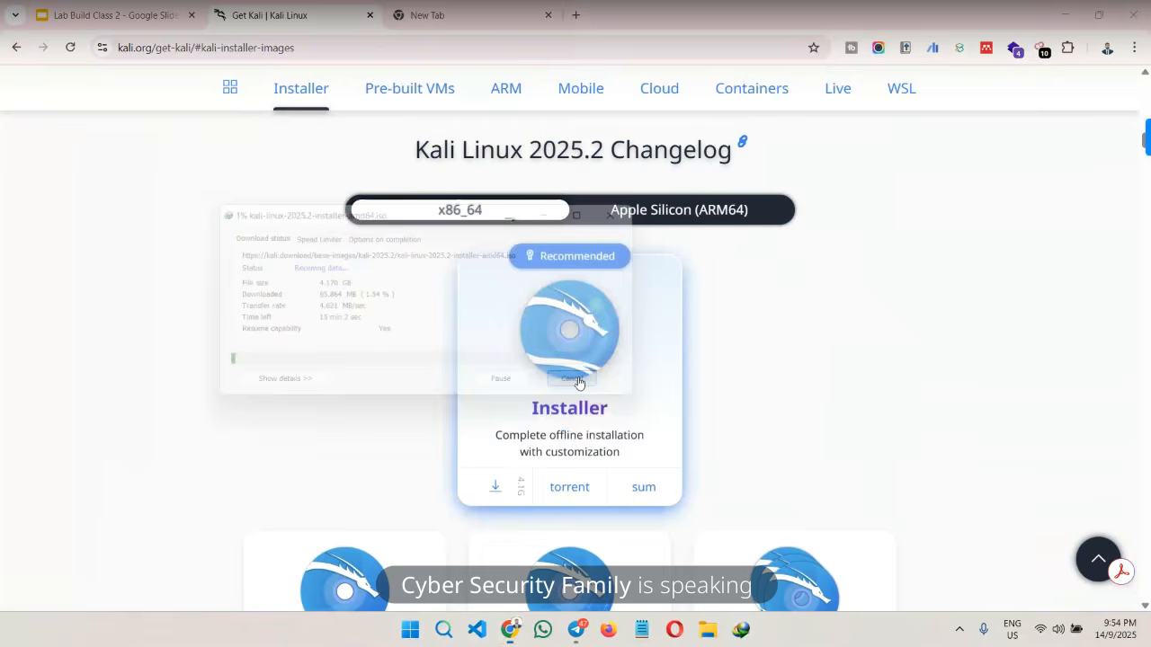
Switch to VMware Workstation and begin a new virtual machine with Custom (advanced) configuration and Workstation 17.5 or later hardware compatibility.
left_click(1073, 13)
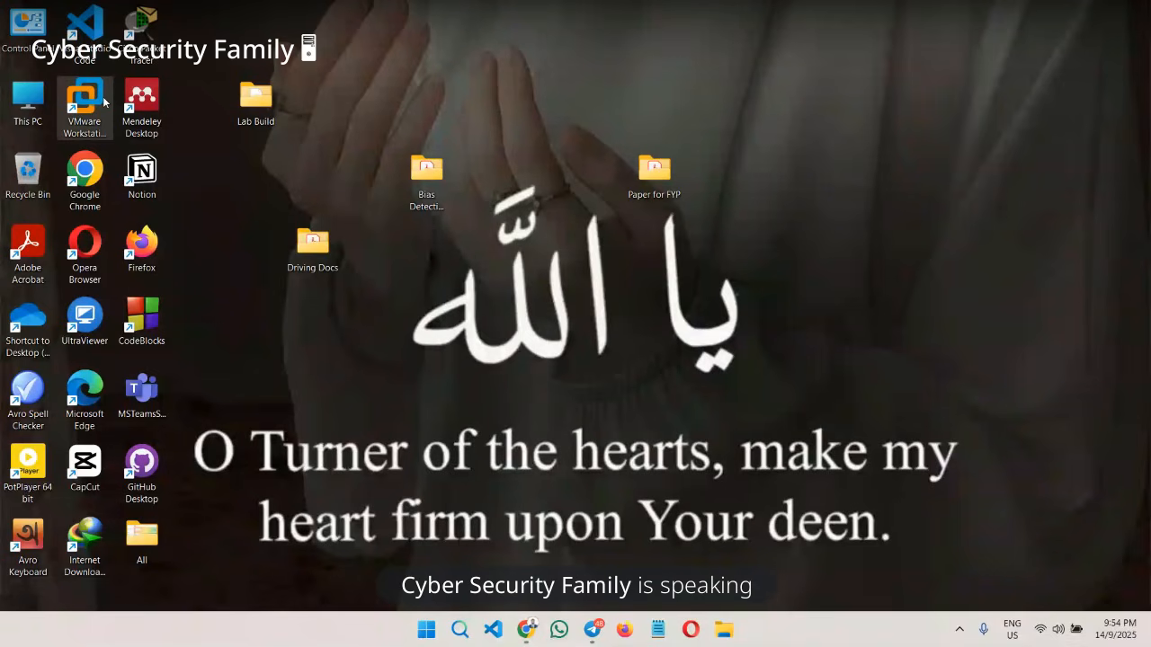
double_click(103, 102)
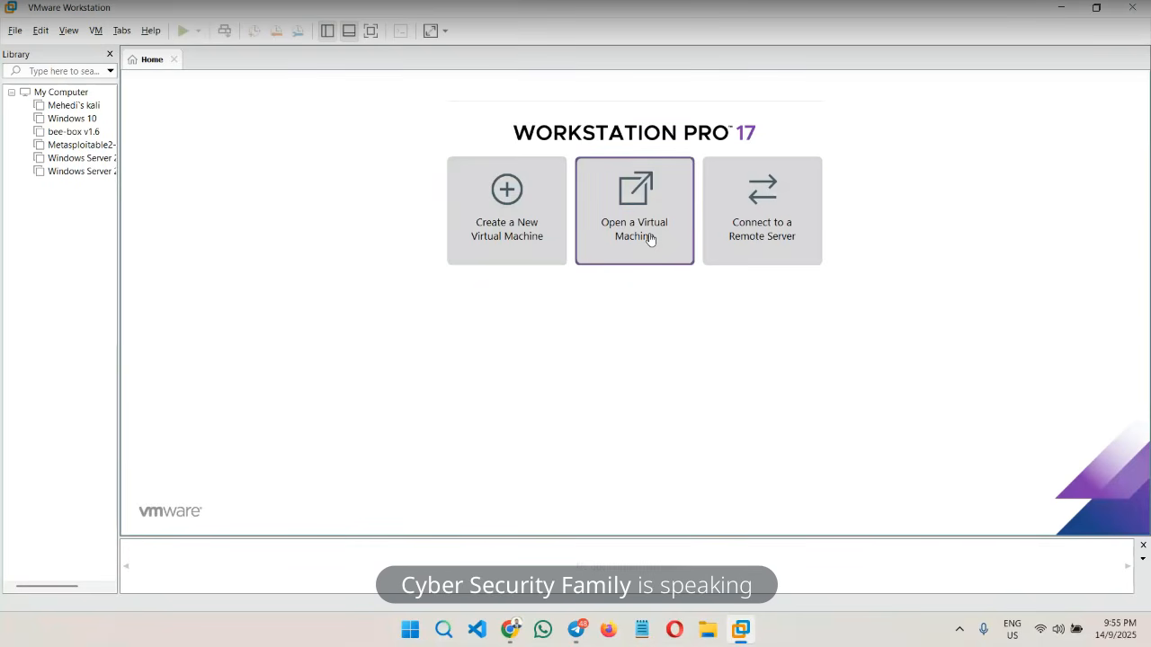
left_click(507, 205)
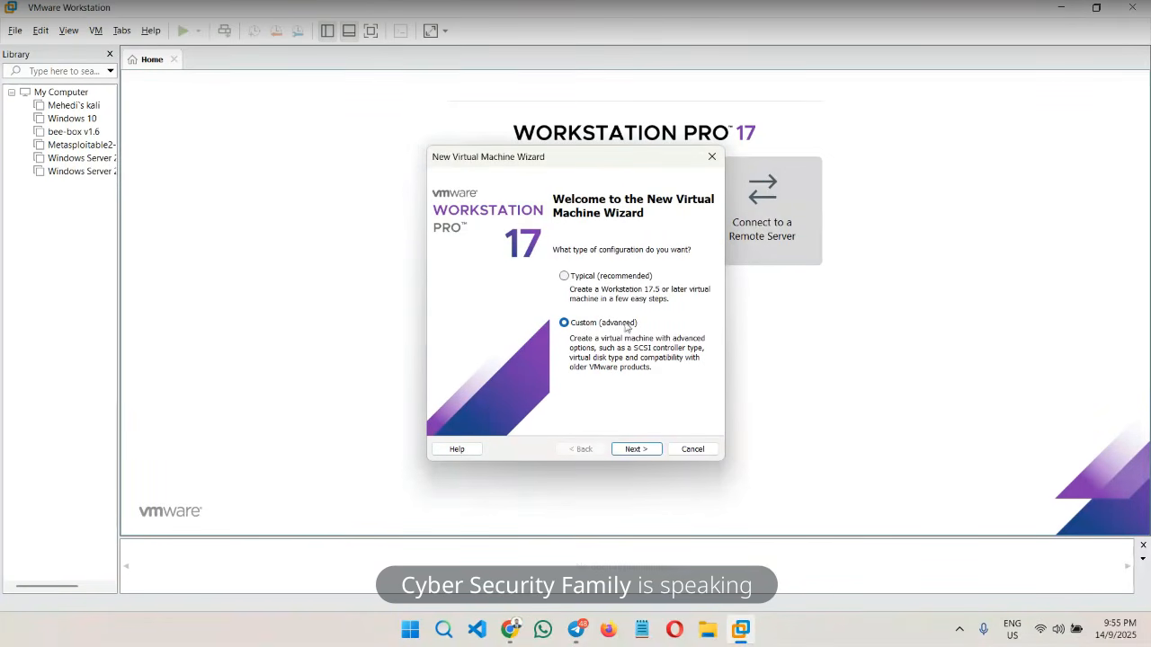
left_click(635, 450)
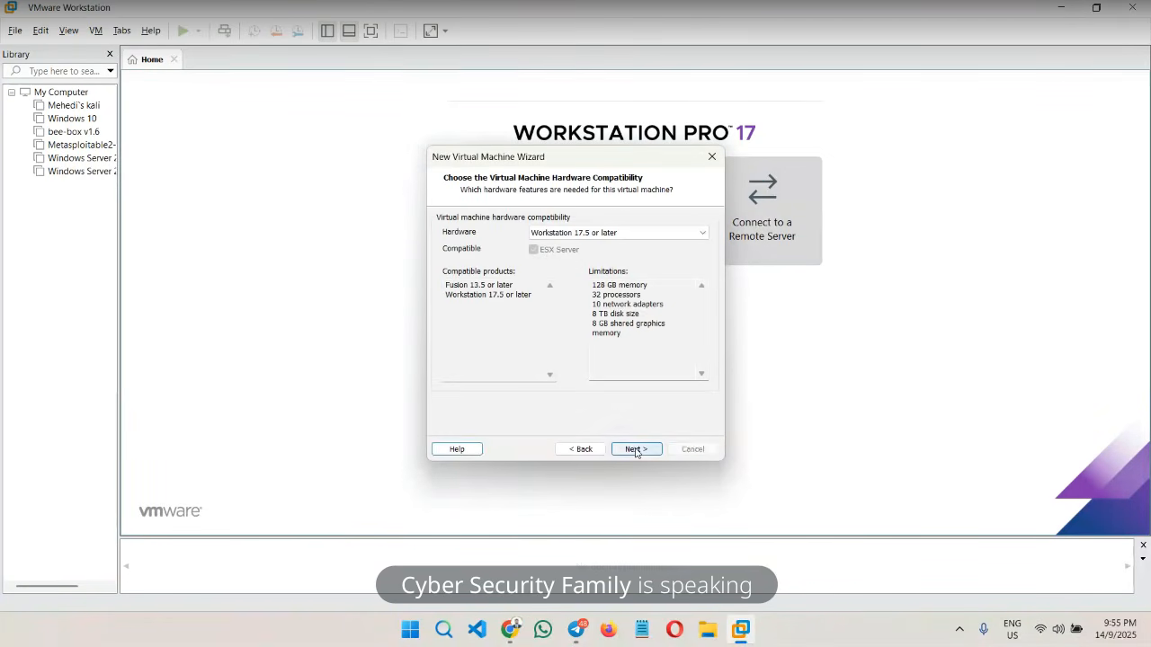
left_click(638, 451)
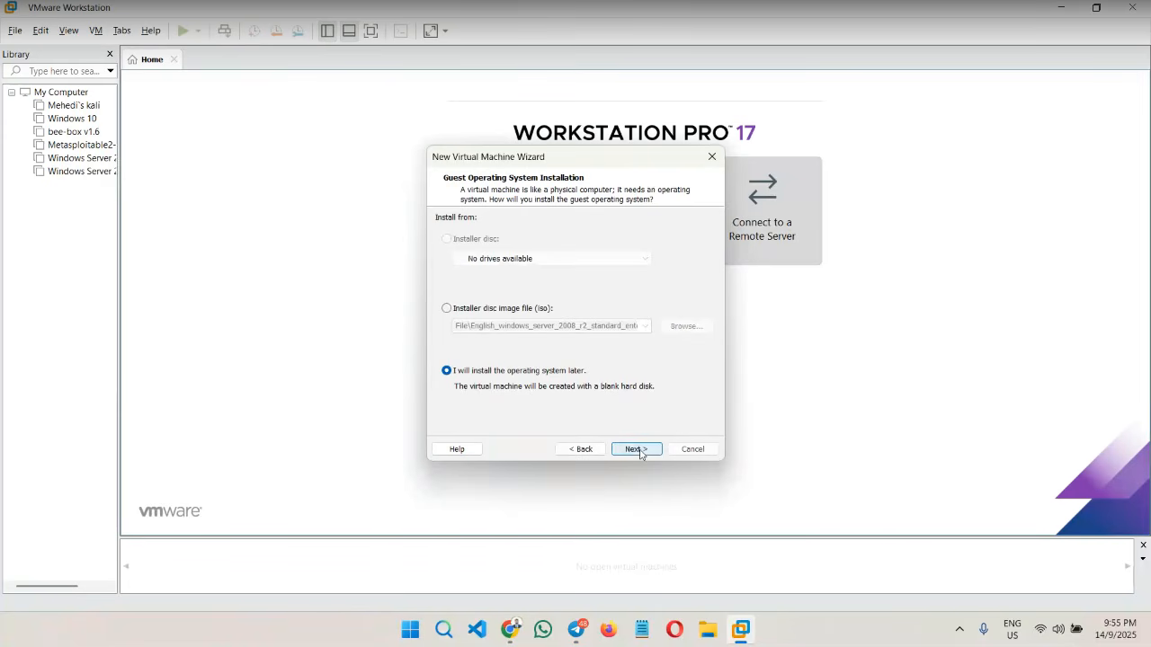
Set the installer disc image to kali-linux-2025.1c-installer-amd64.iso from the Lab Build folder on the Desktop.
left_click(447, 308)
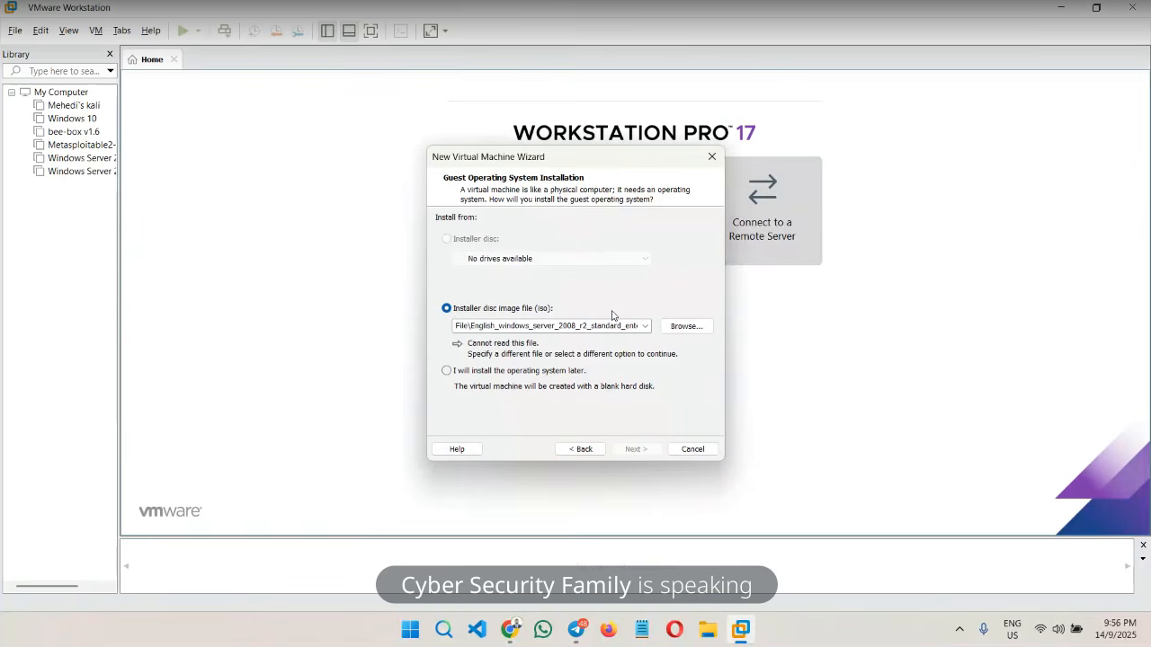
left_click(681, 327)
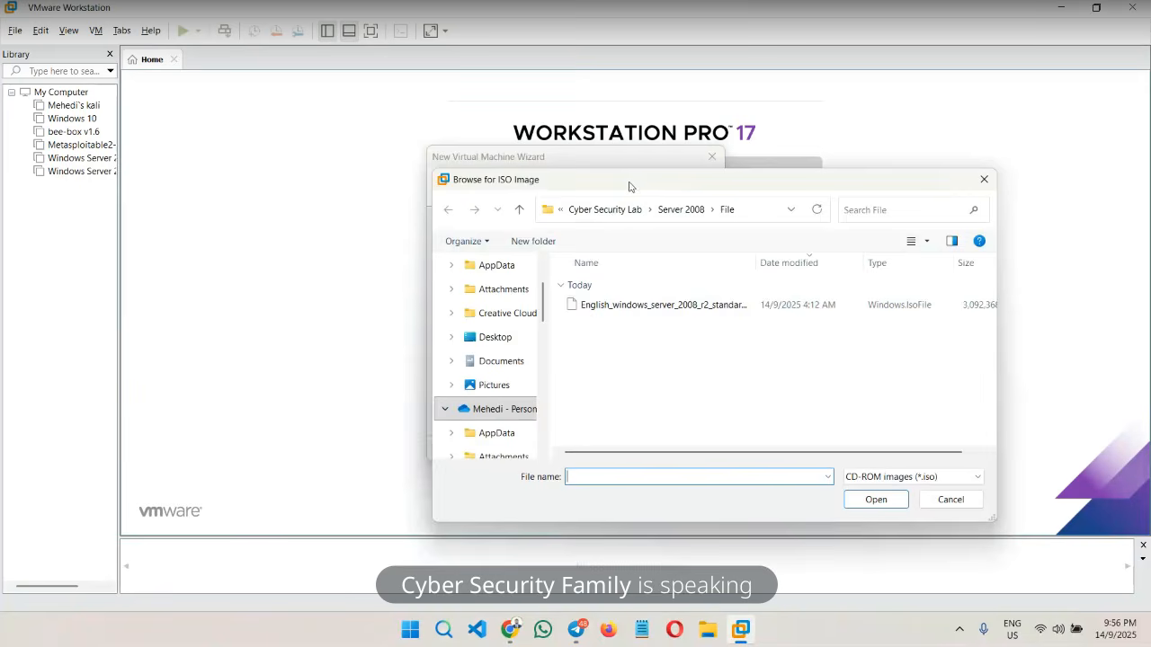
scroll(362, 274, "up", 2)
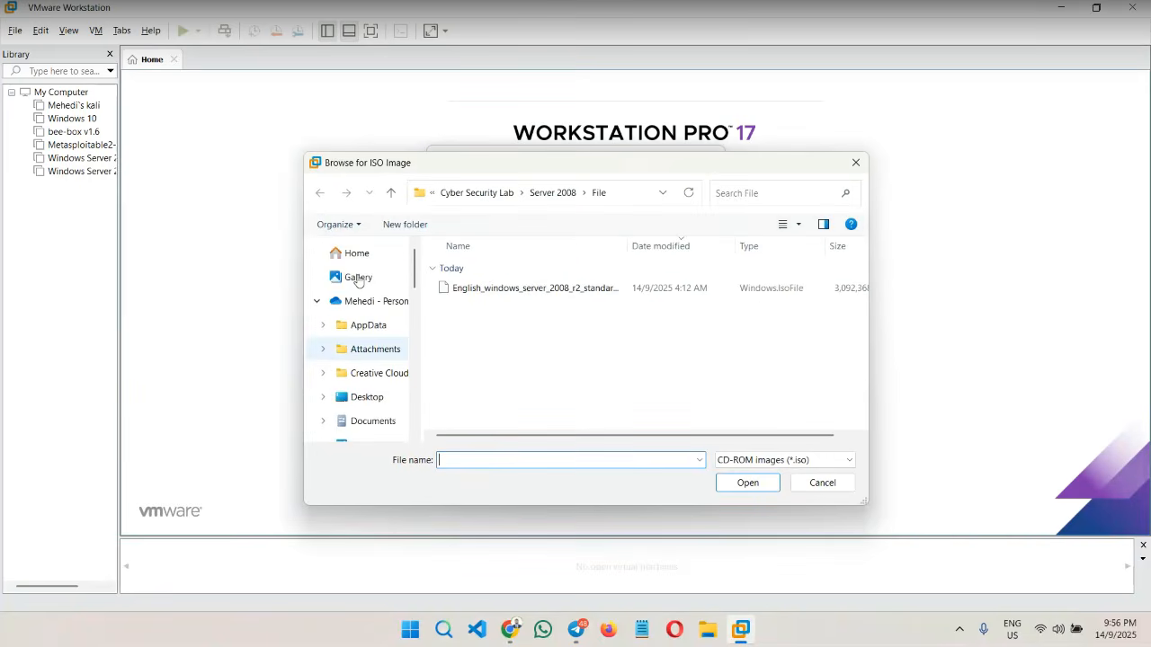
scroll(359, 280, "down", 5)
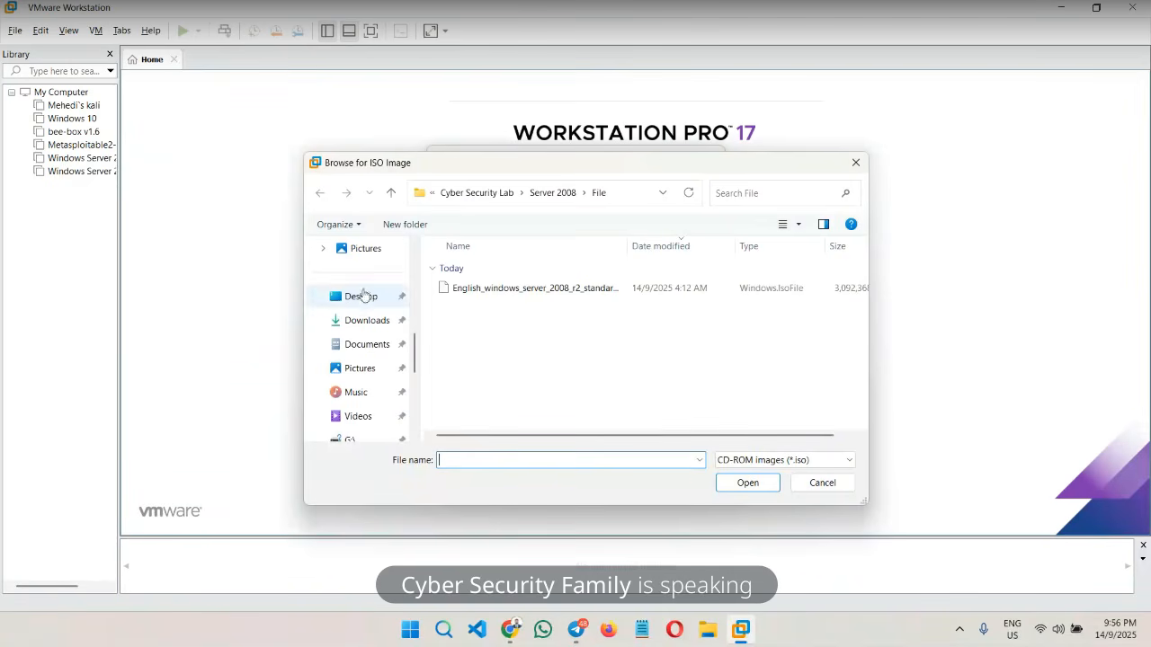
left_click(363, 296)
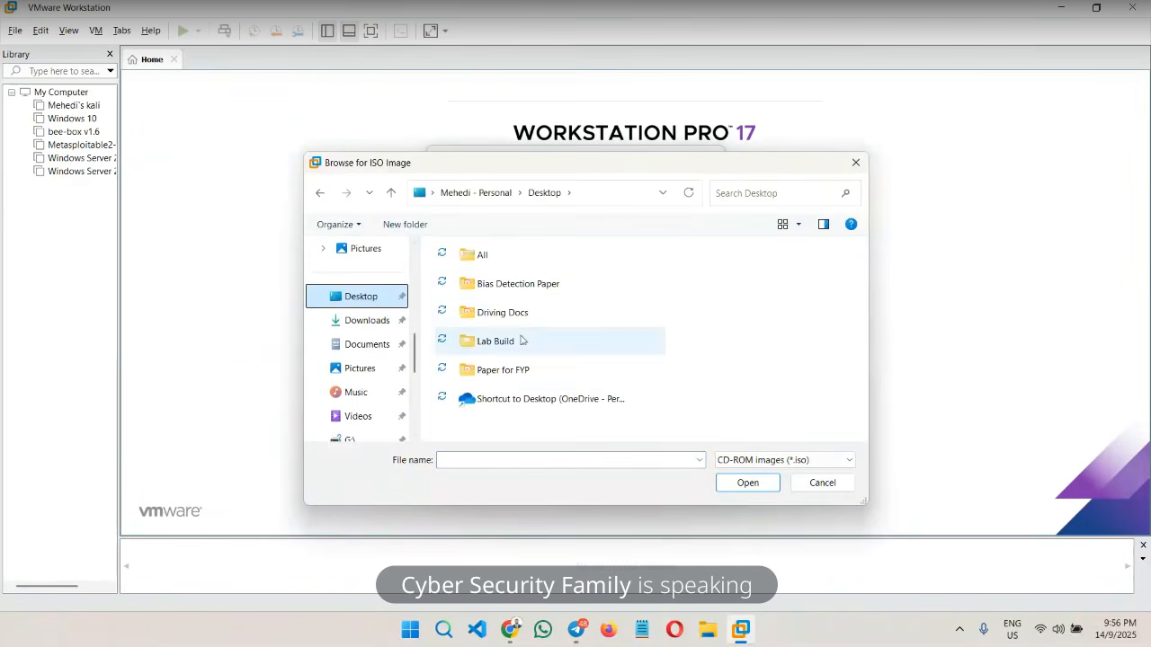
double_click(499, 342)
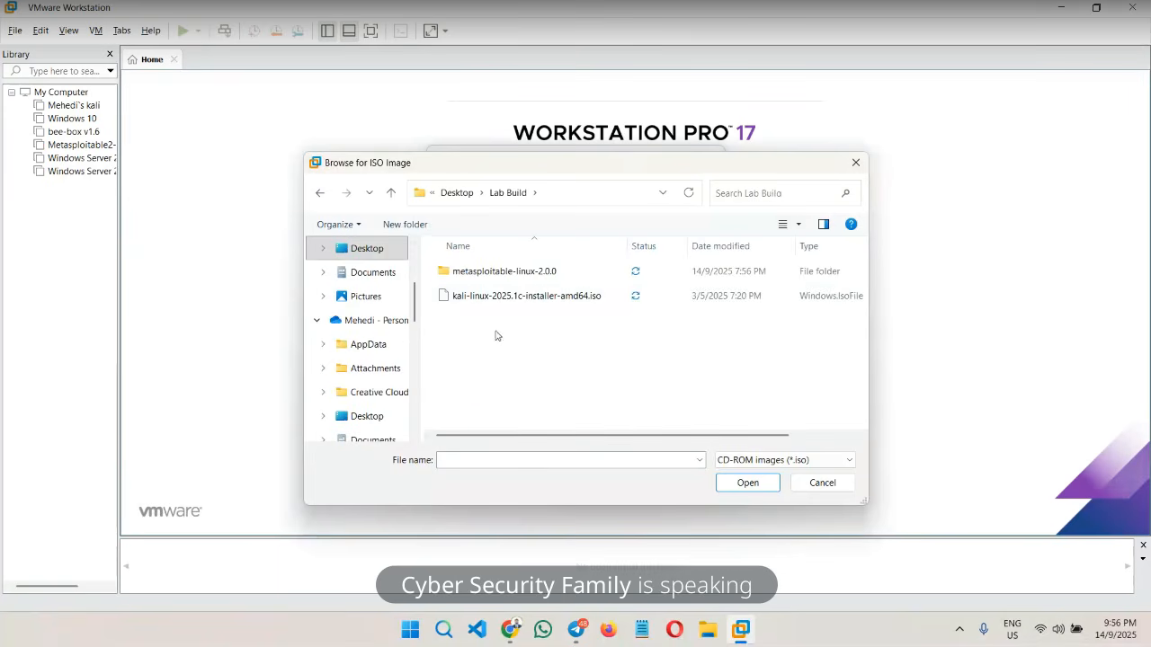
left_click(490, 299)
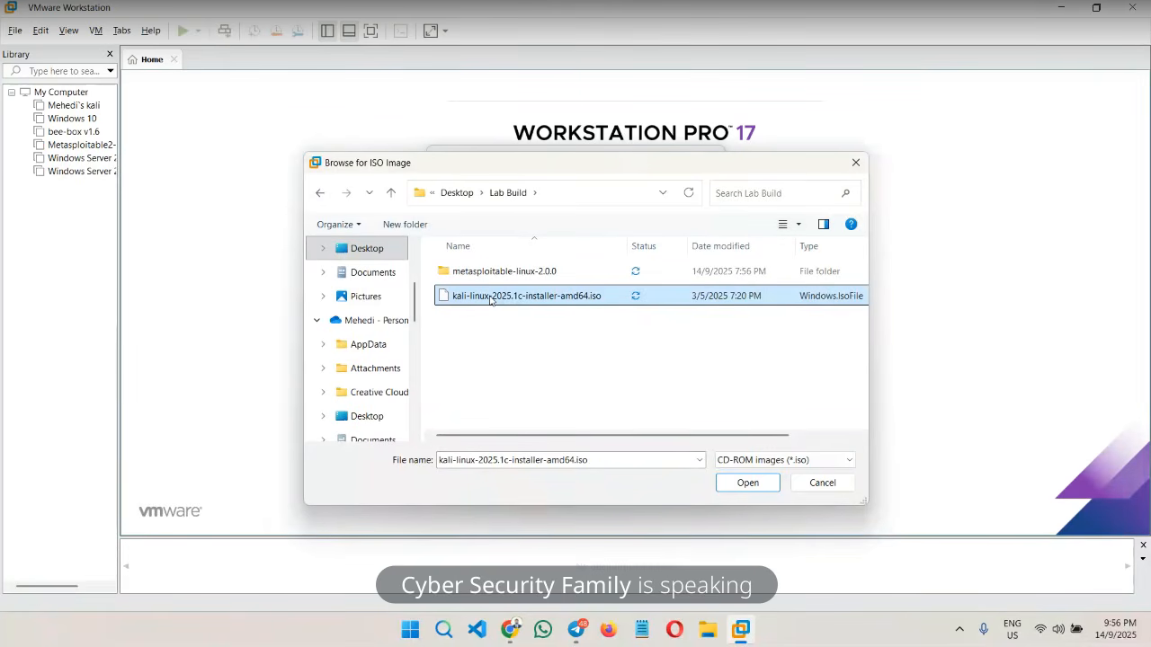
left_click(742, 483)
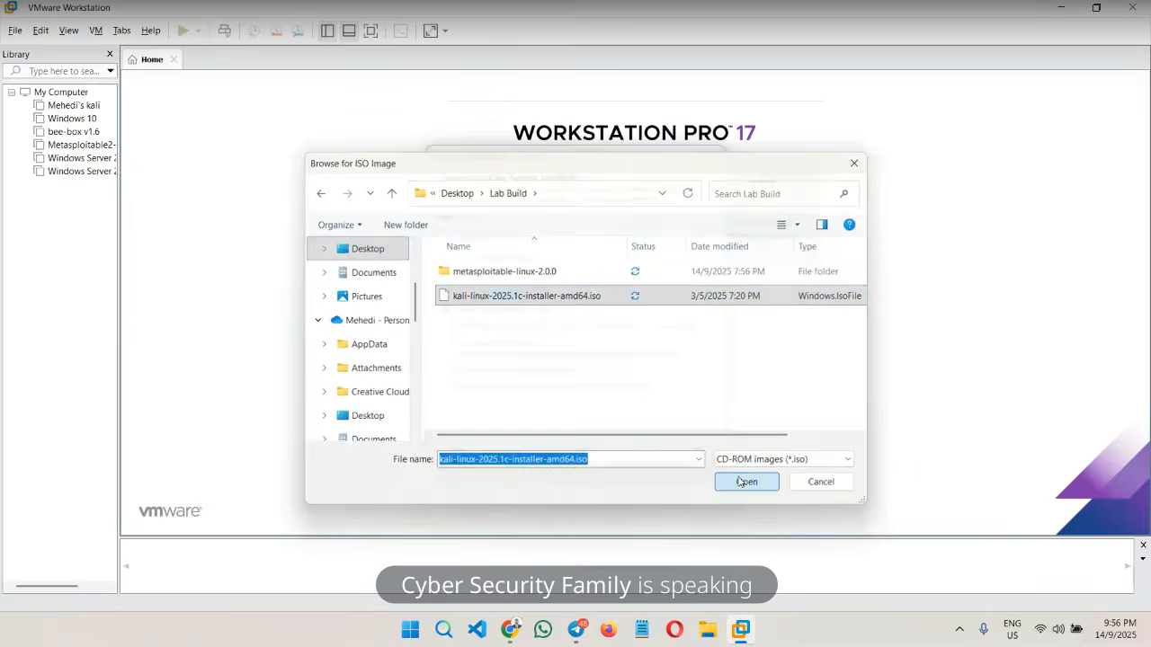
left_click(632, 451)
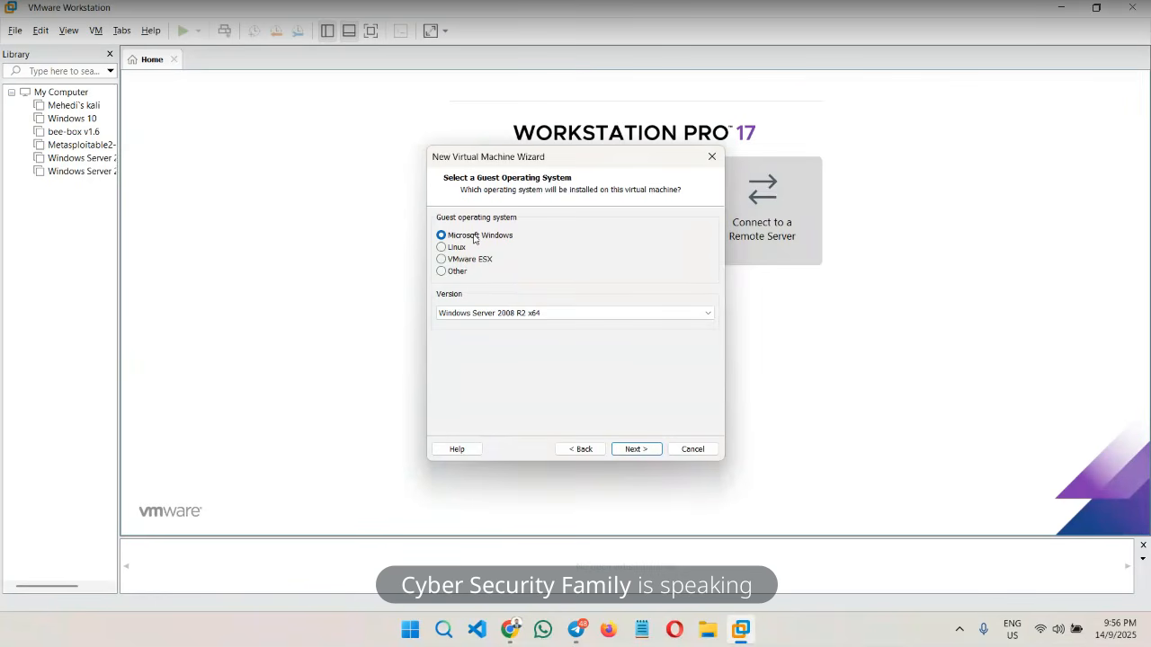
Set the guest operating system to Linux with the version Debian 11.x 64-bit.
left_click(451, 249)
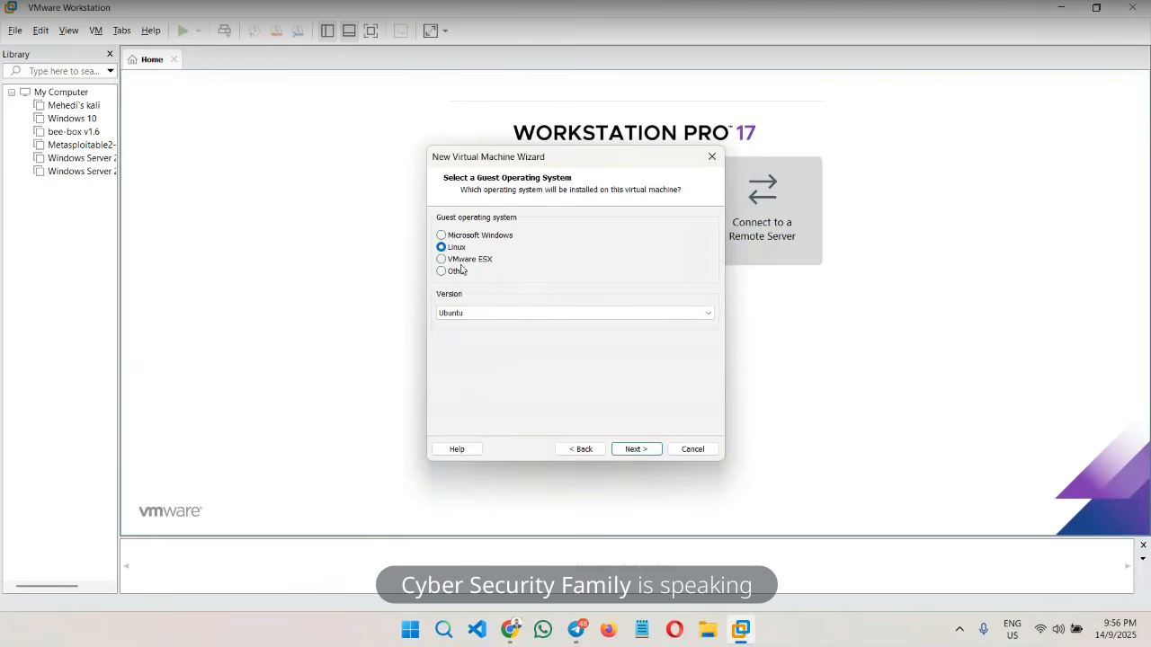
left_click(485, 314)
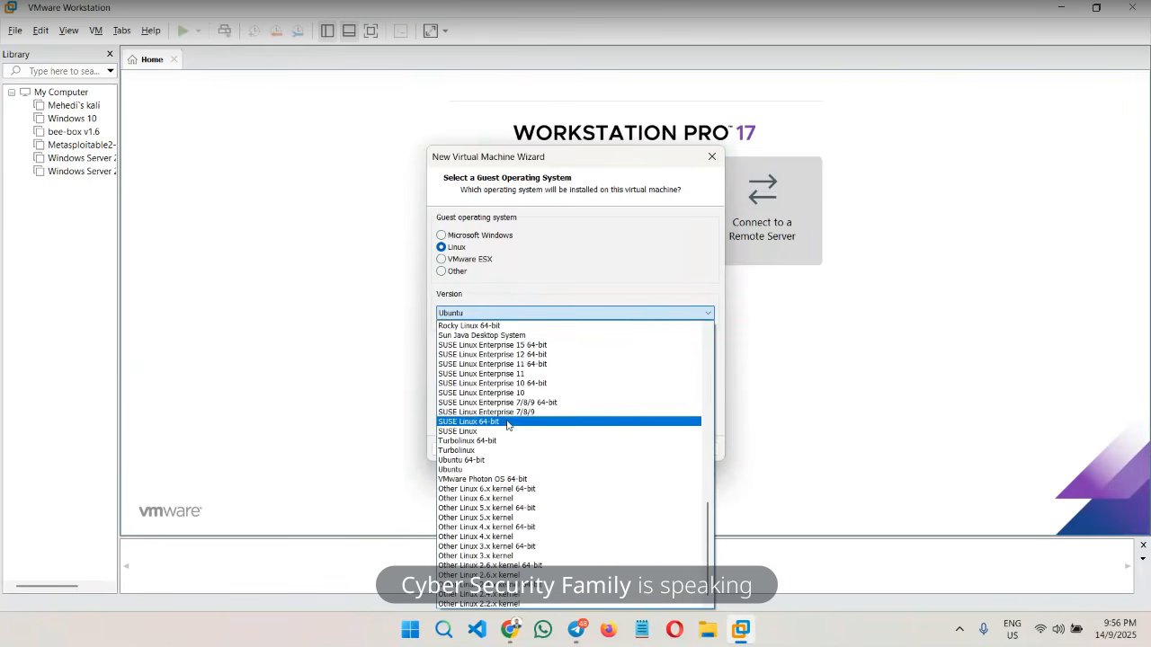
scroll(508, 426, "up", 2)
scroll(508, 426, "up", 8)
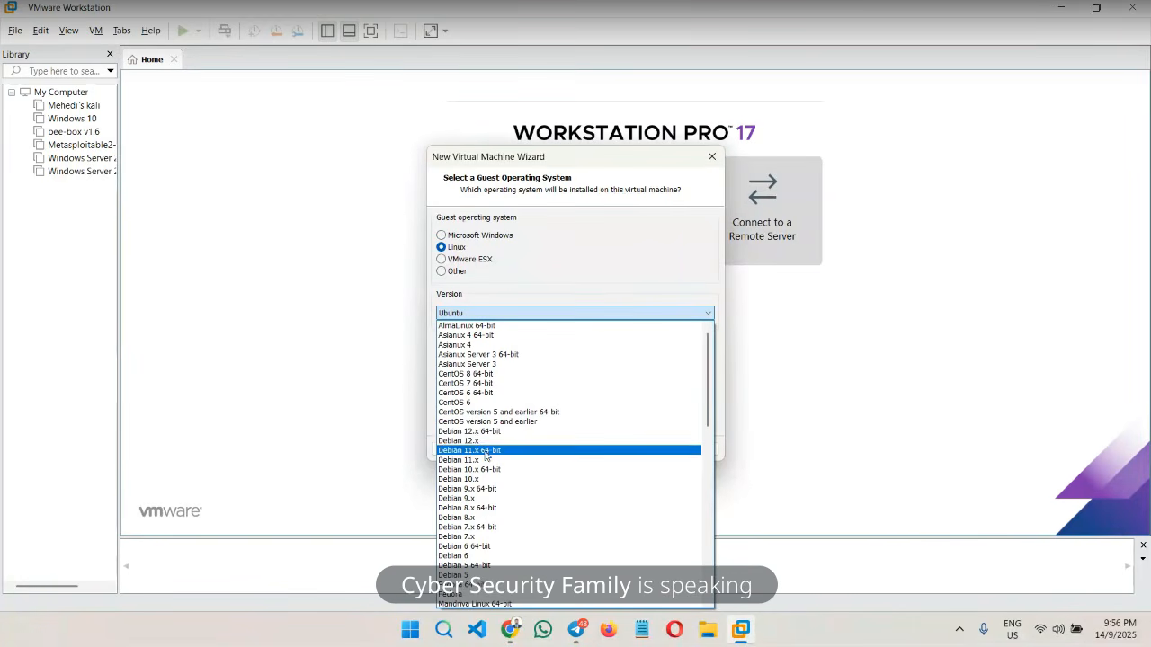
left_click(486, 452)
left_click(641, 447)
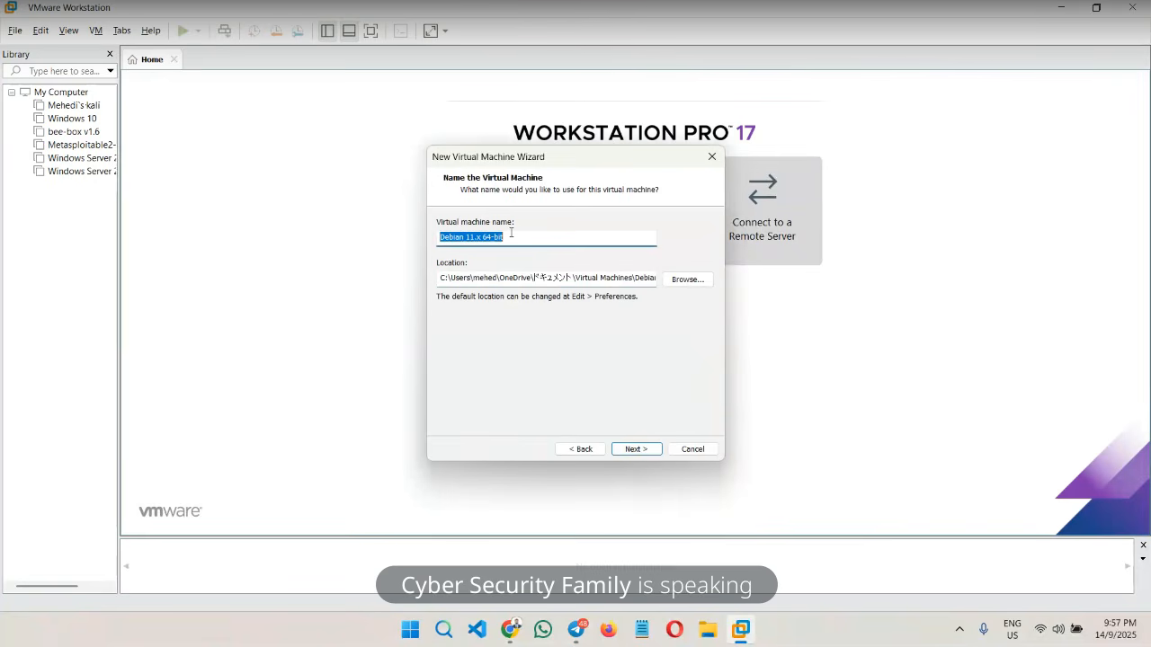
Name the virtual machine Kali Linux and accept its default location.
type("Kali Linux")
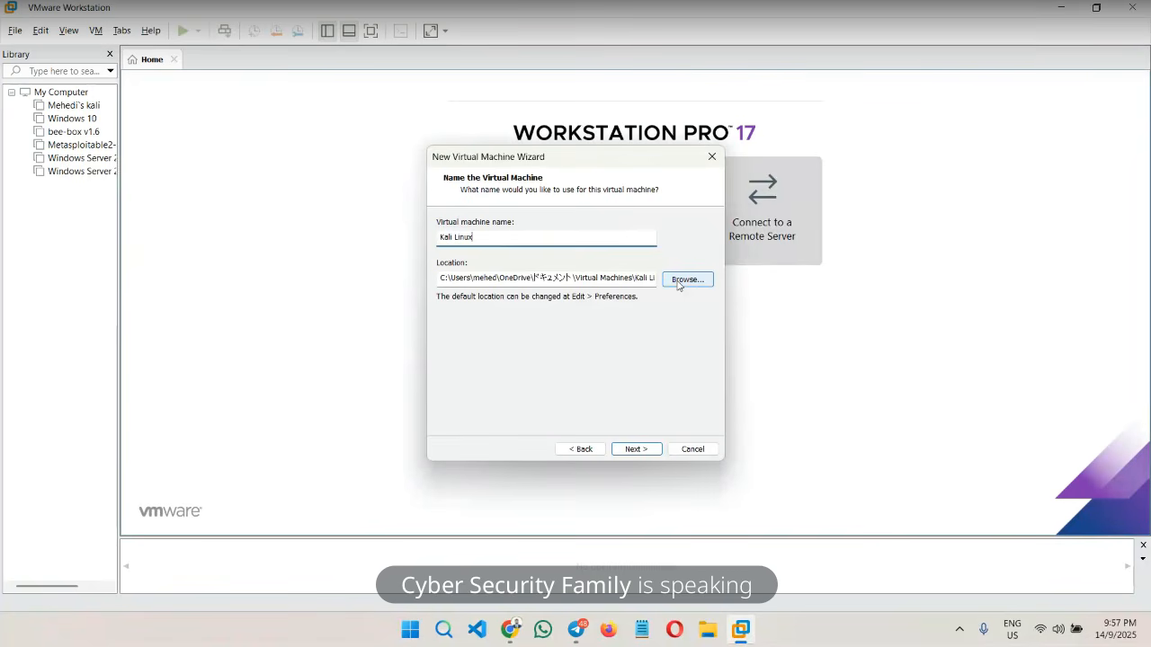
left_click(638, 449)
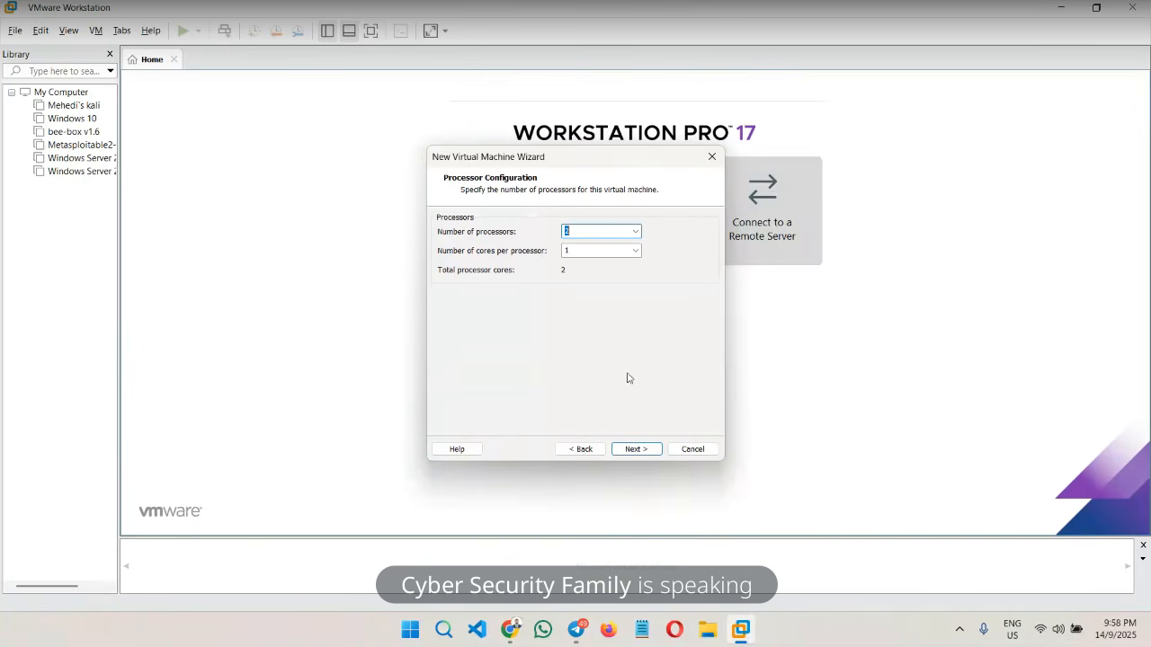
Accept 2 processors with 1 core each, 2048 MB of memory and NAT networking for the virtual machine.
left_click(637, 447)
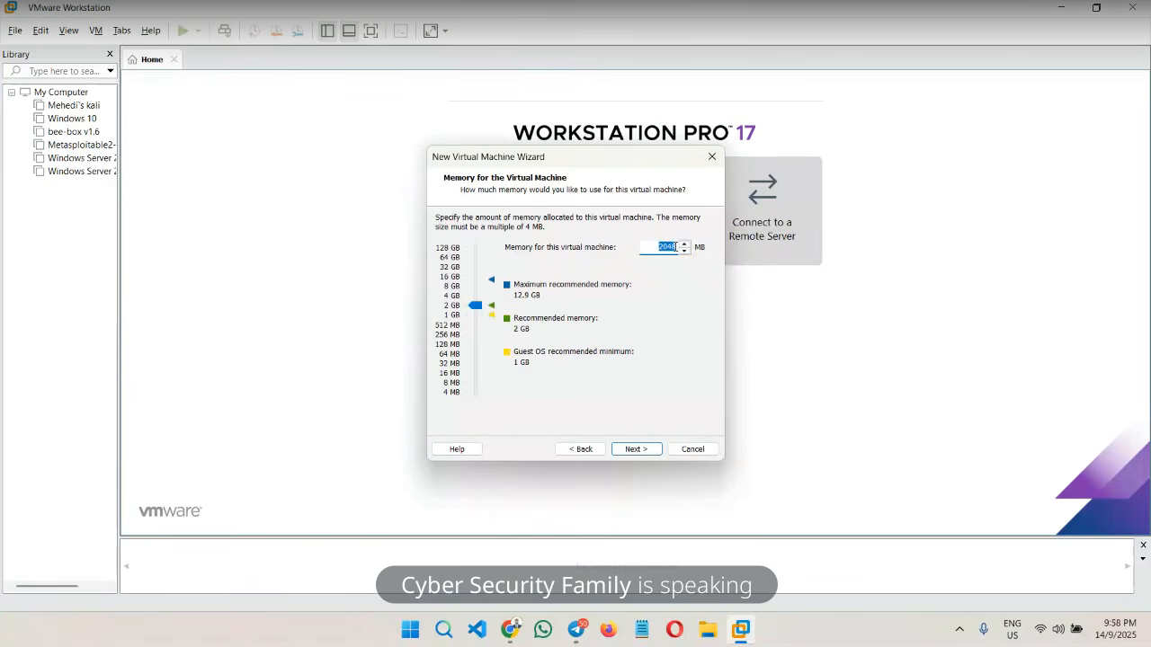
left_click(641, 448)
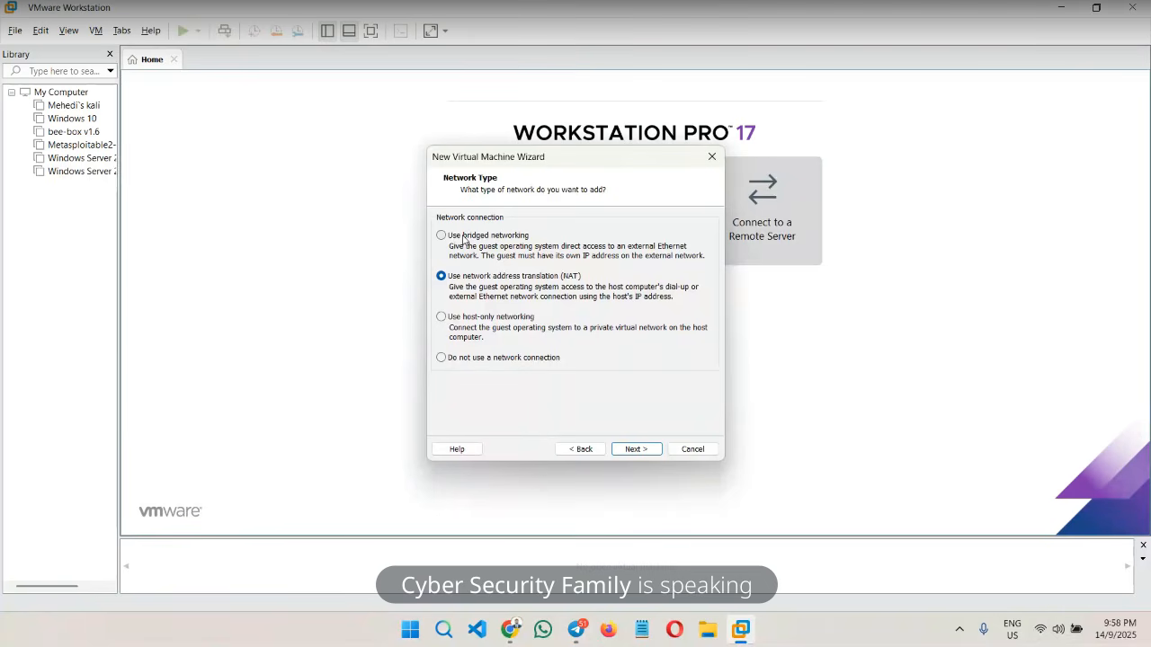
left_click(634, 450)
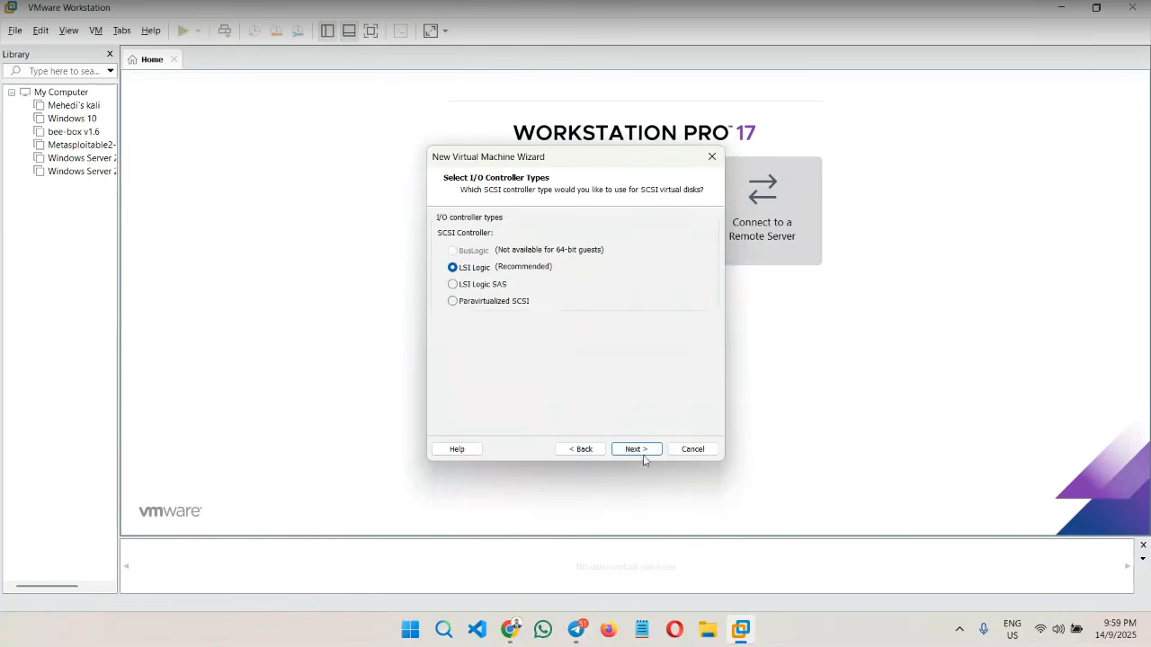
Create the virtual machine with an LSI Logic controller and a new 20 GB SCSI disk split into multiple files, stored as Kali Linux.vmdk.
left_click(641, 452)
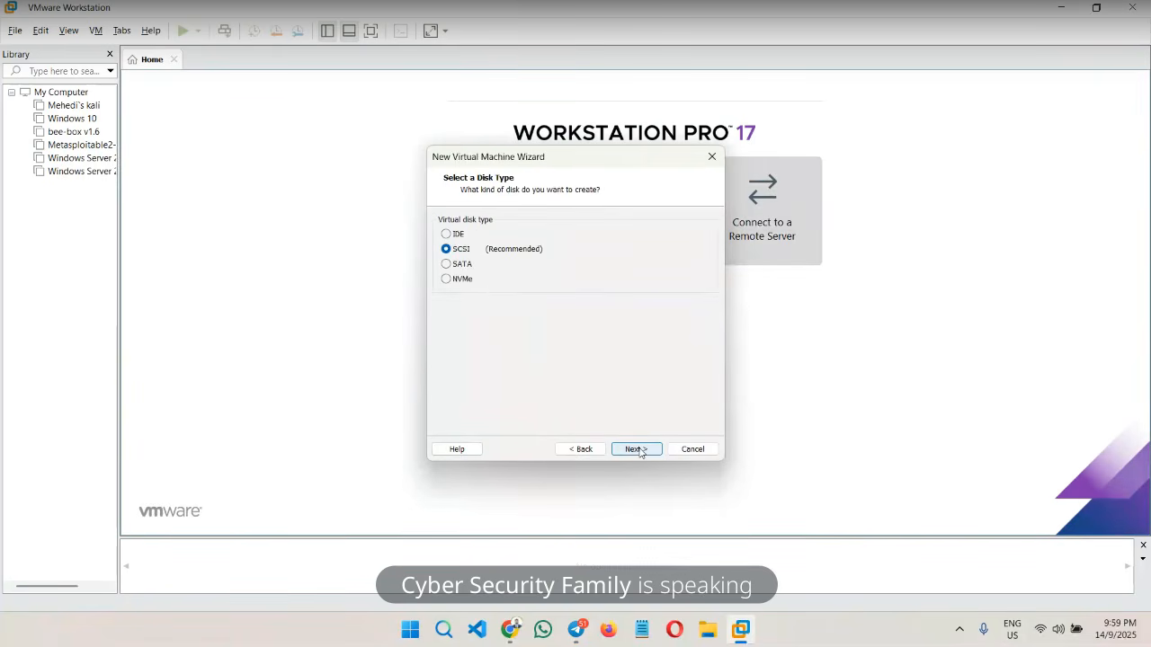
left_click(640, 451)
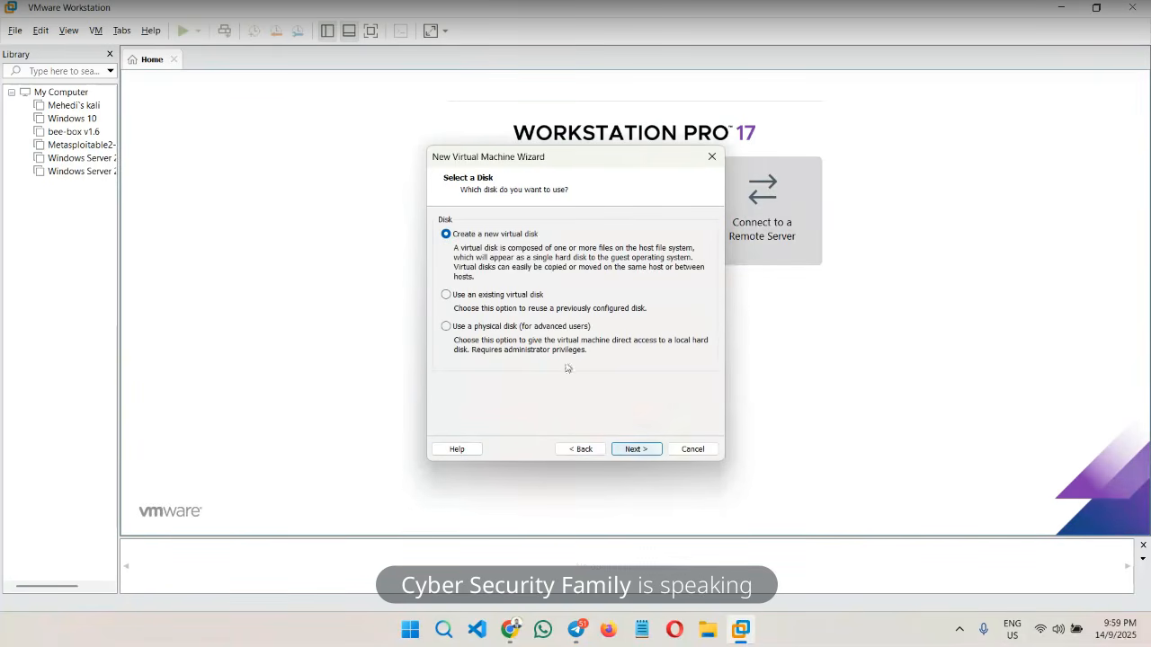
left_click(631, 449)
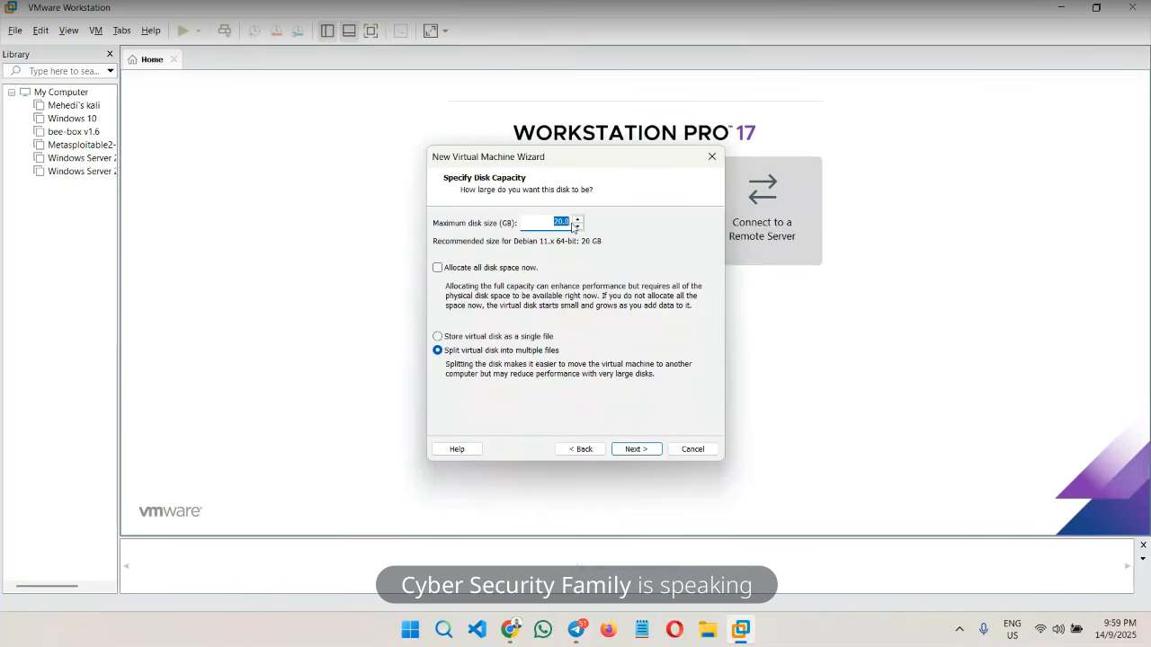
left_click(637, 448)
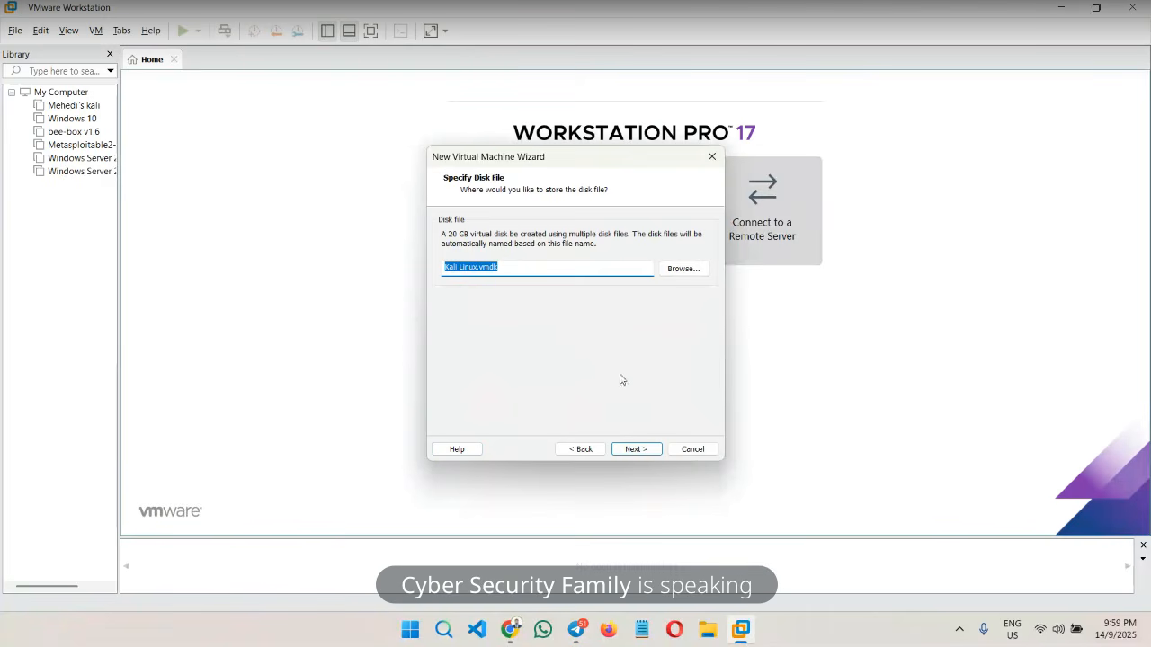
left_click(637, 449)
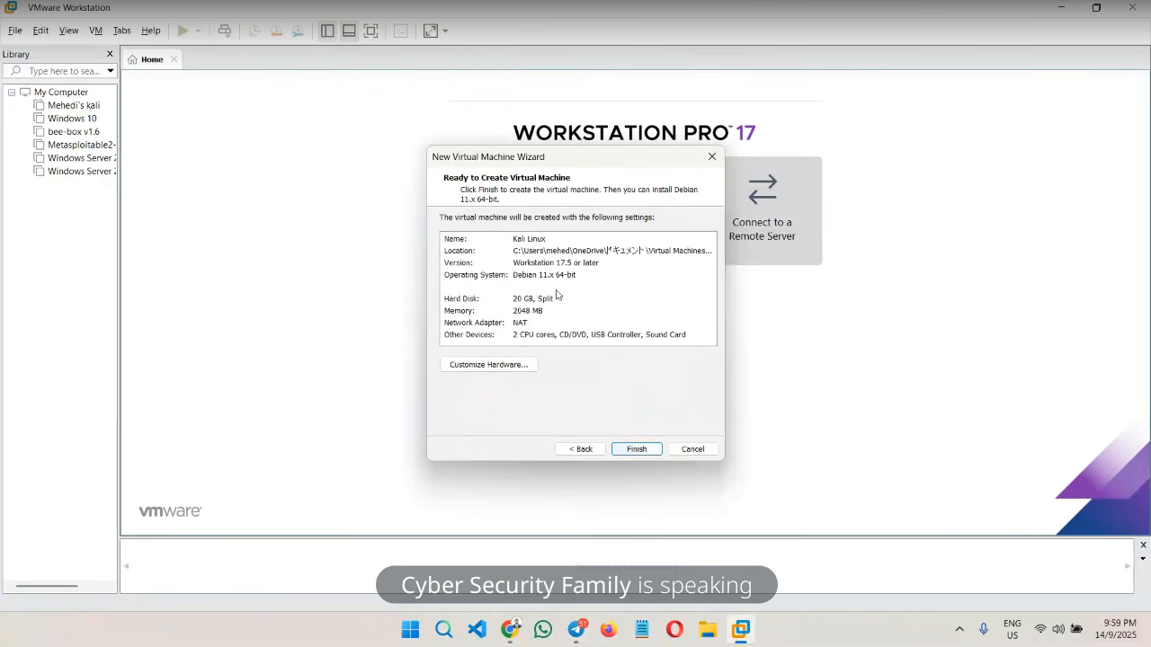
left_click(637, 448)
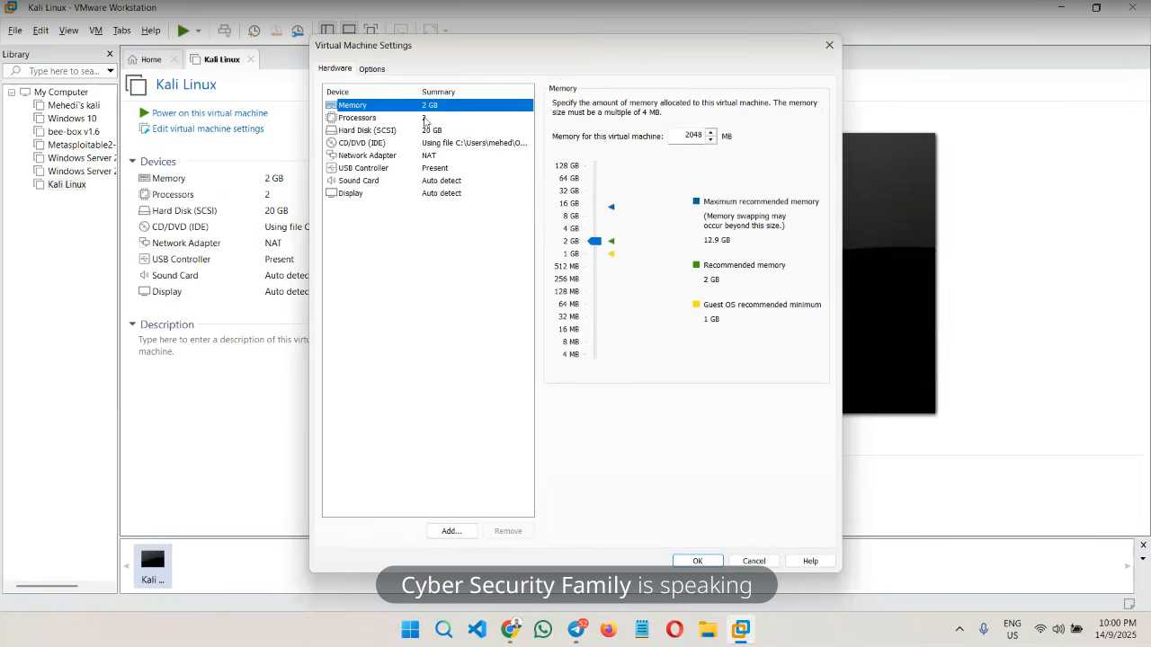
Review the Kali Linux virtual machine's processor, hard disk, CD/DVD and network adapter settings, and close them.
left_click(424, 121)
left_click(433, 131)
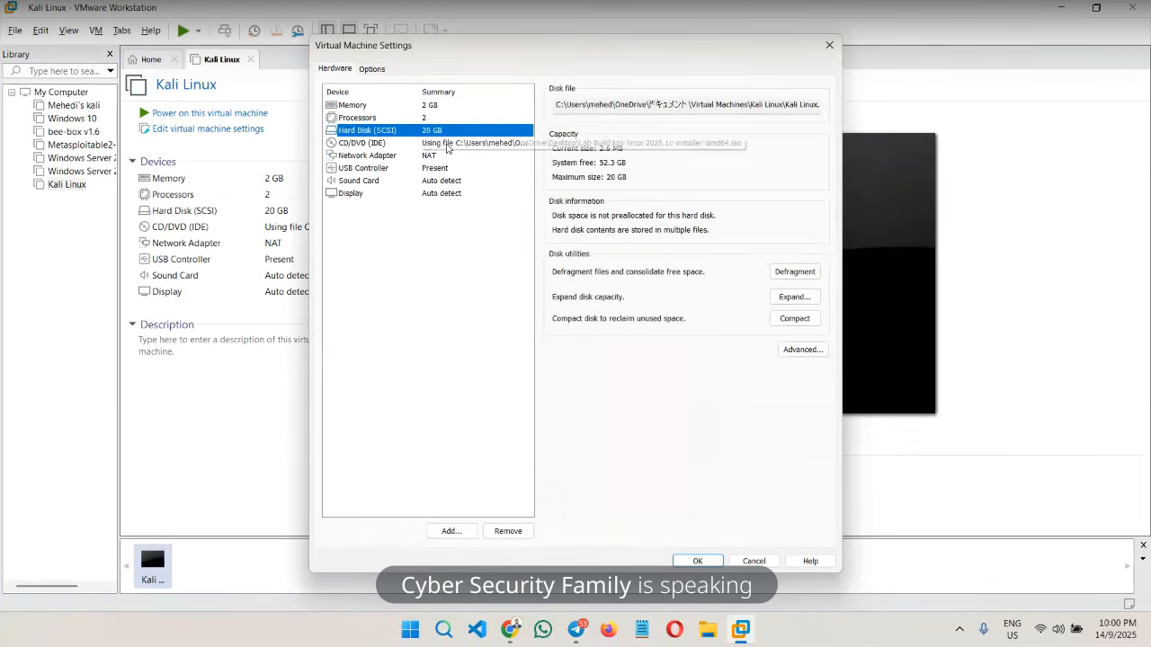
left_click(446, 147)
left_click(439, 158)
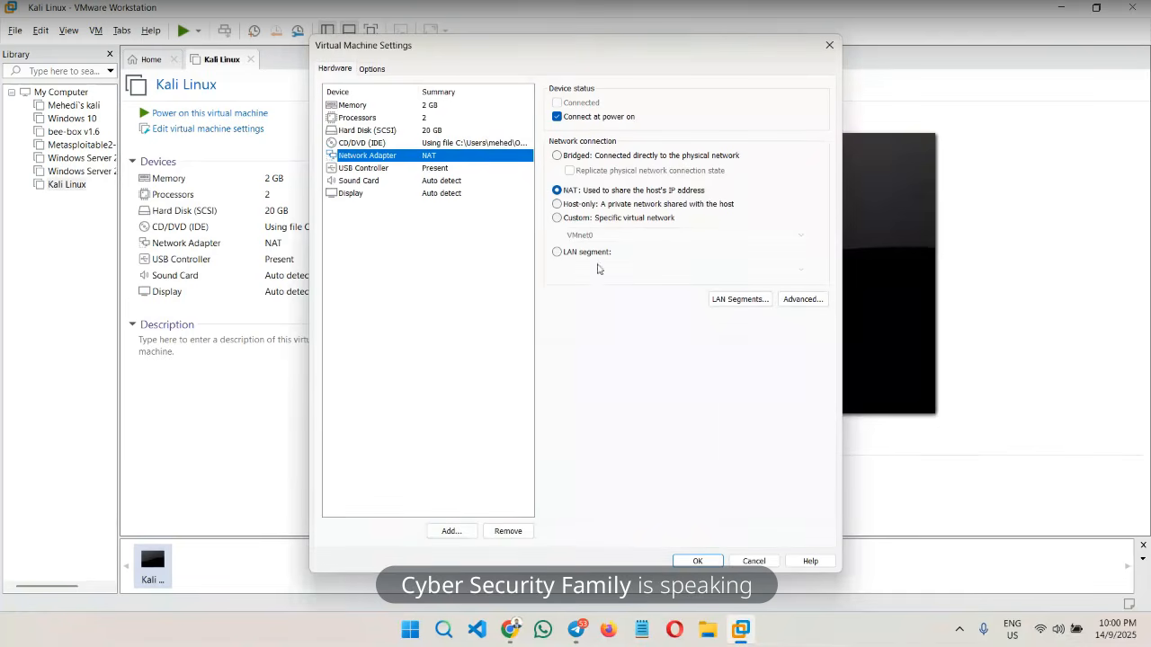
left_click(697, 560)
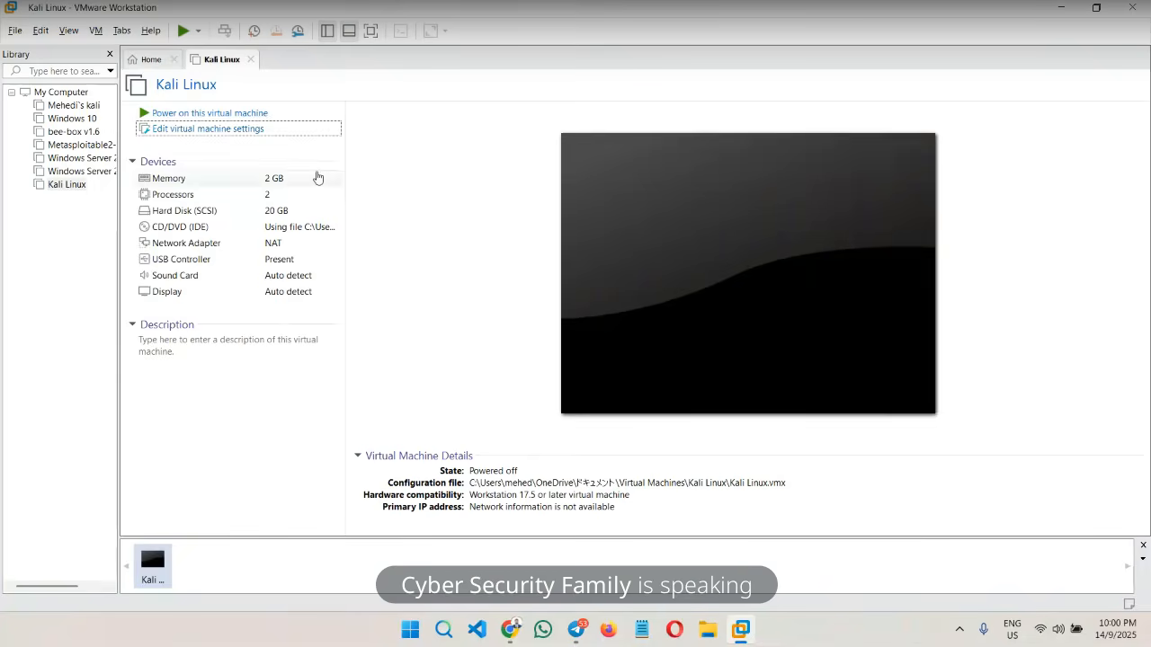
Power on the Kali Linux virtual machine and start the Graphical install.
left_click(216, 115)
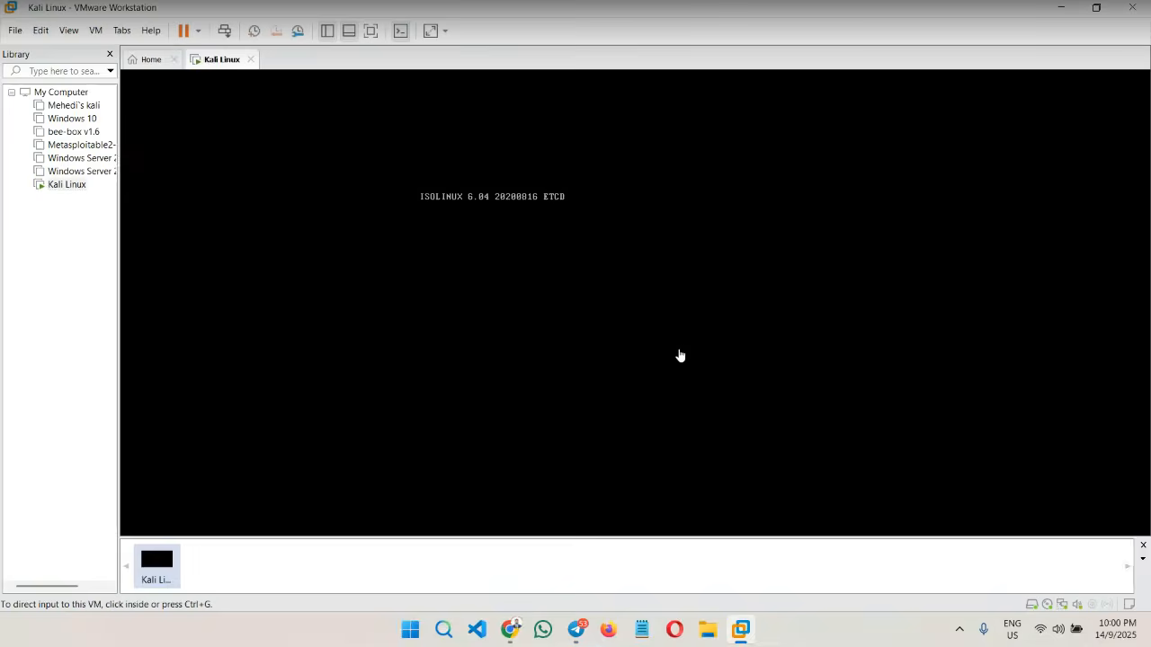
left_click(567, 296)
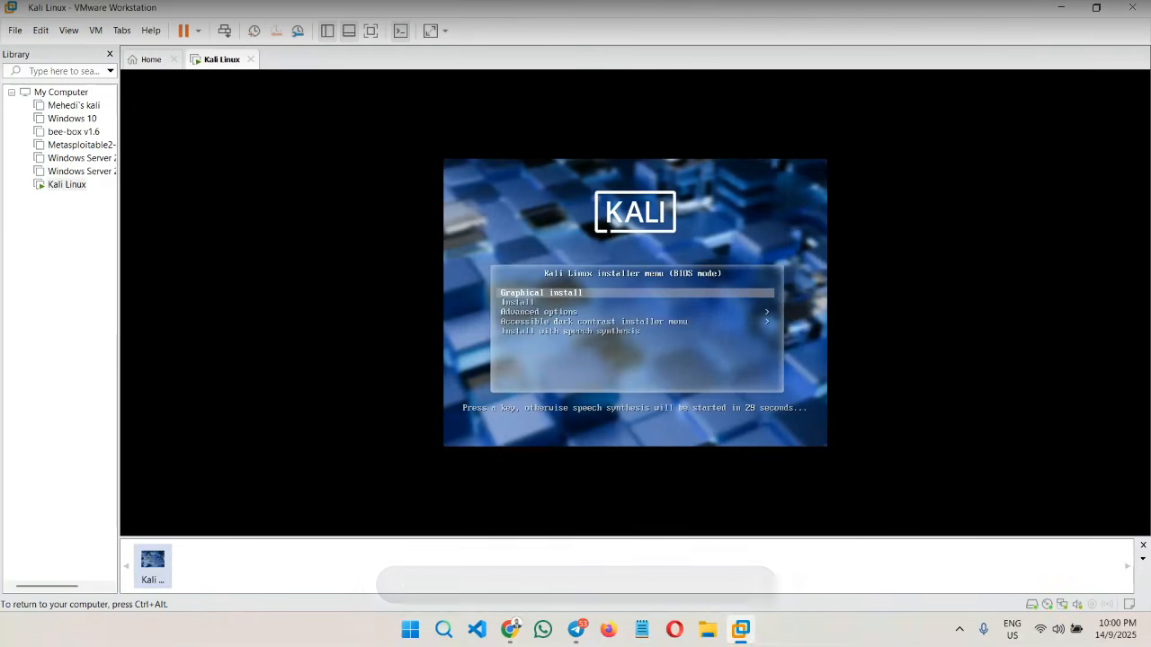
key("Up")
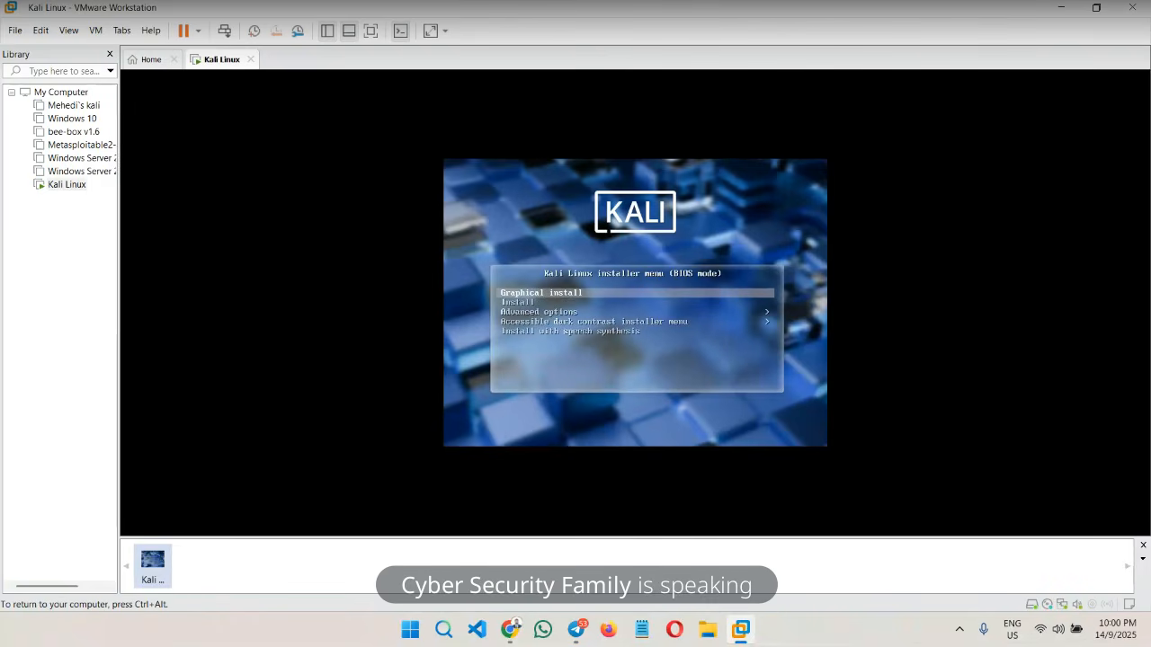
key("Return")
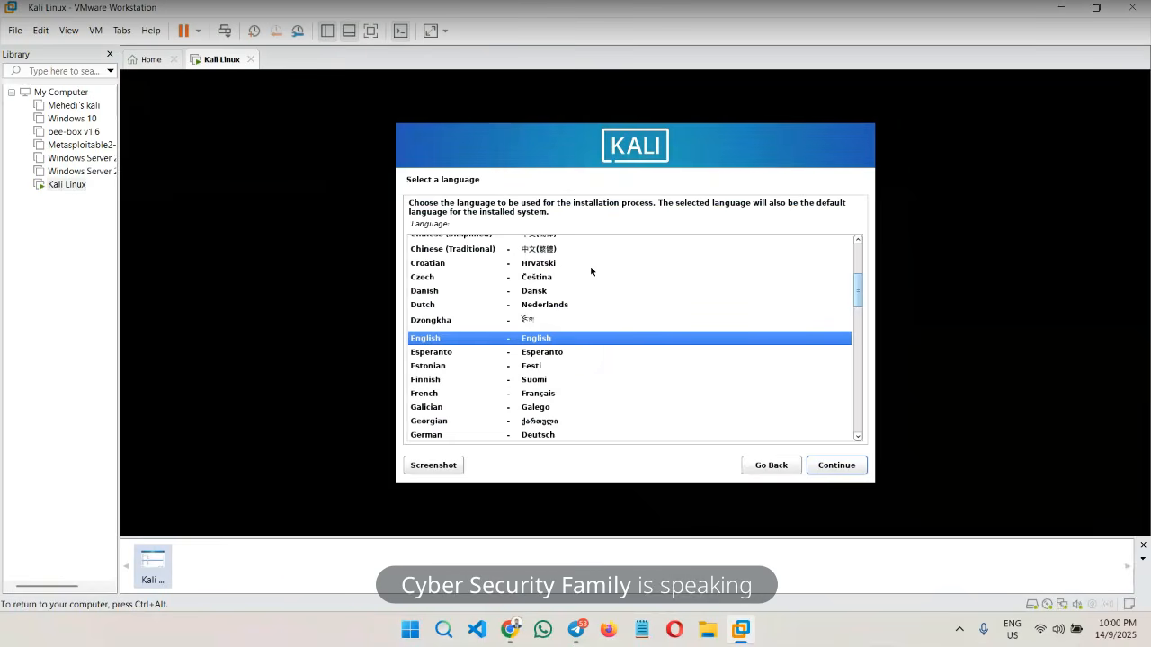
Set the installer's regional options to English language, United States location and American English keymap.
left_click(828, 465)
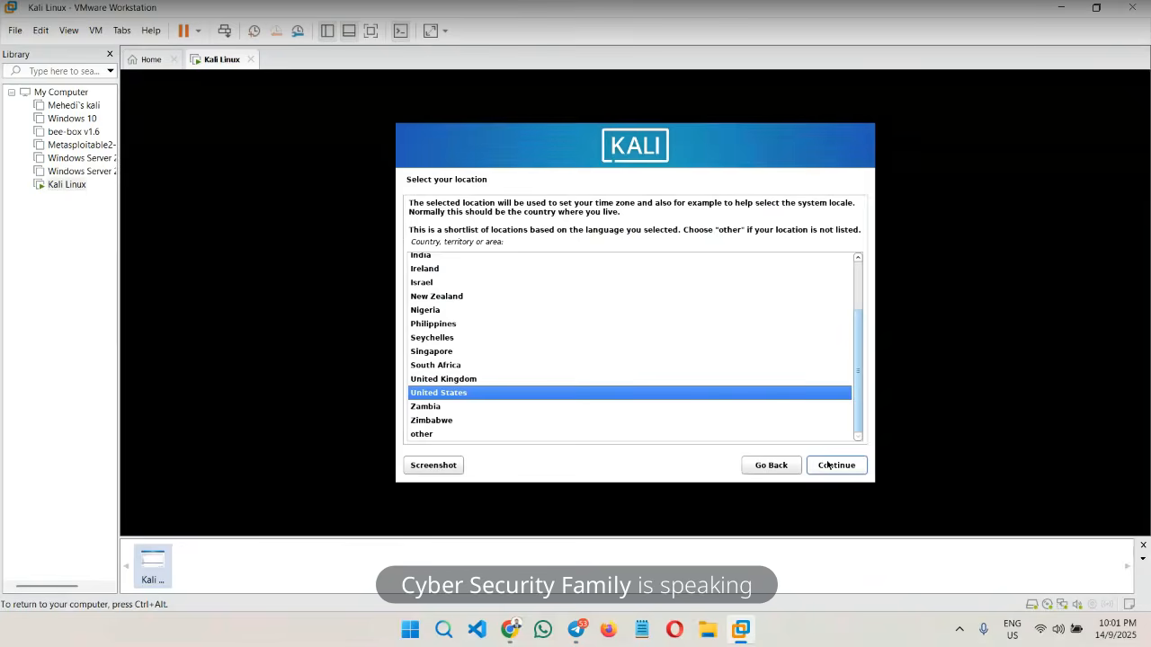
left_click(828, 465)
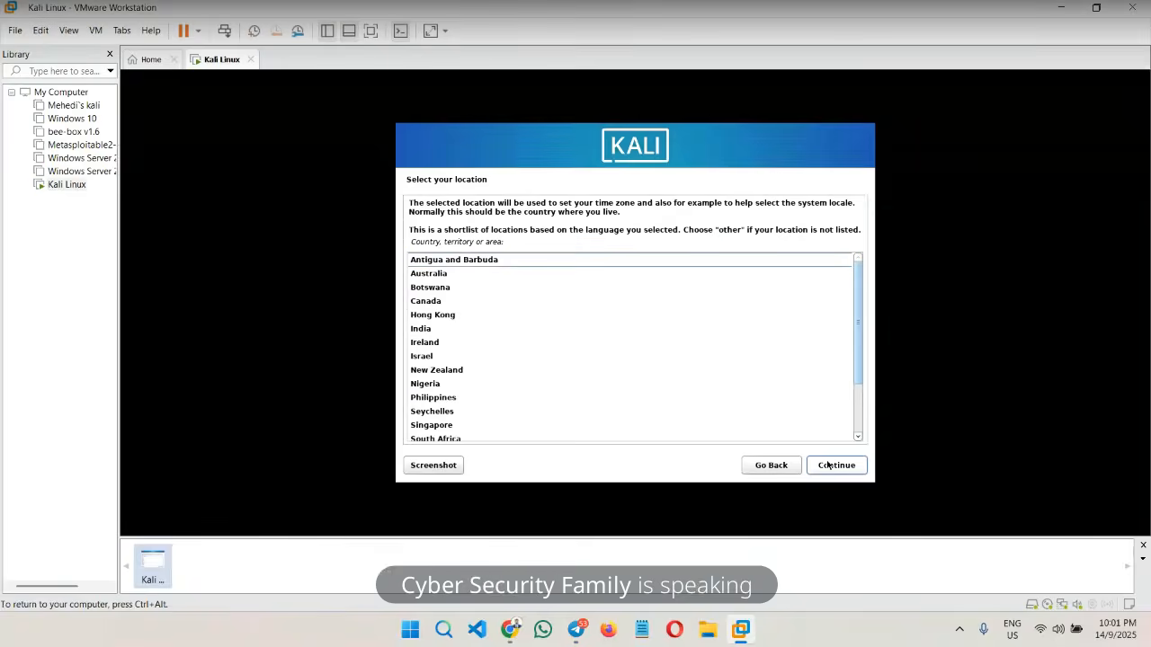
key("BackSpace")
type("in")
key("BackSpace")
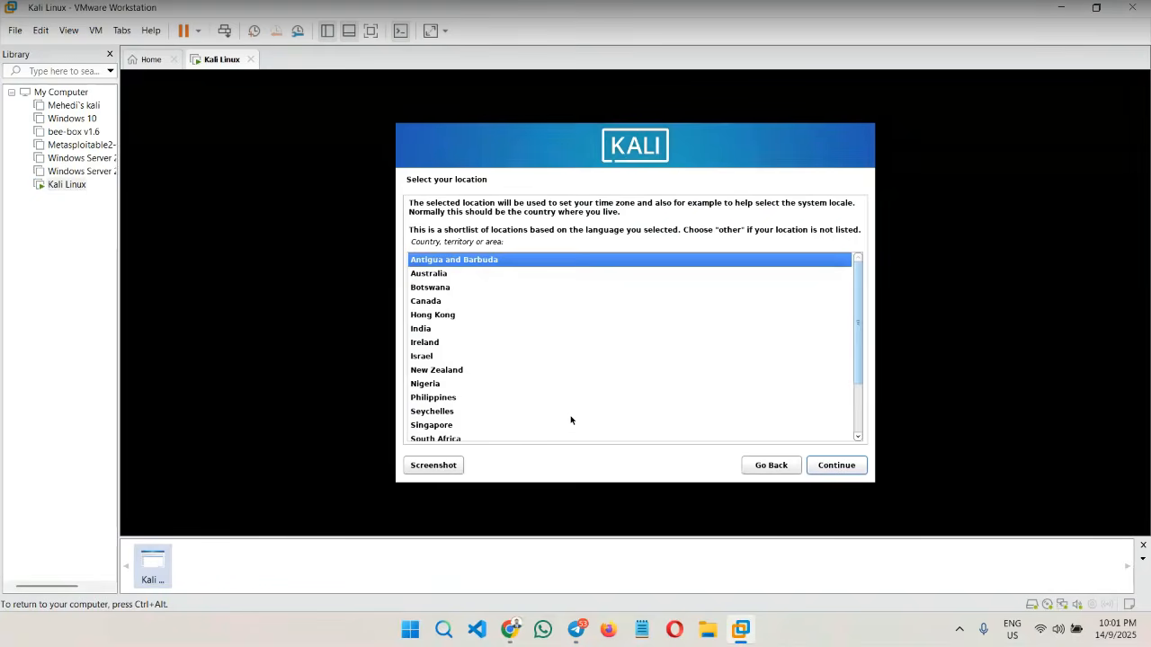
scroll(571, 419, "down", 3)
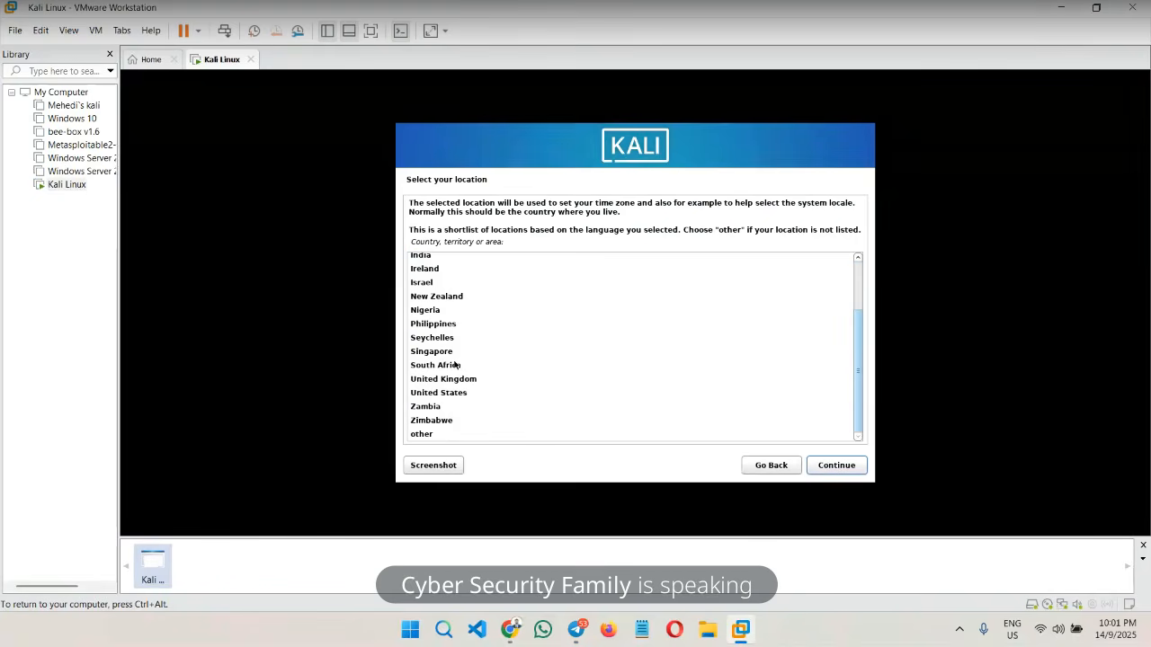
left_click(450, 393)
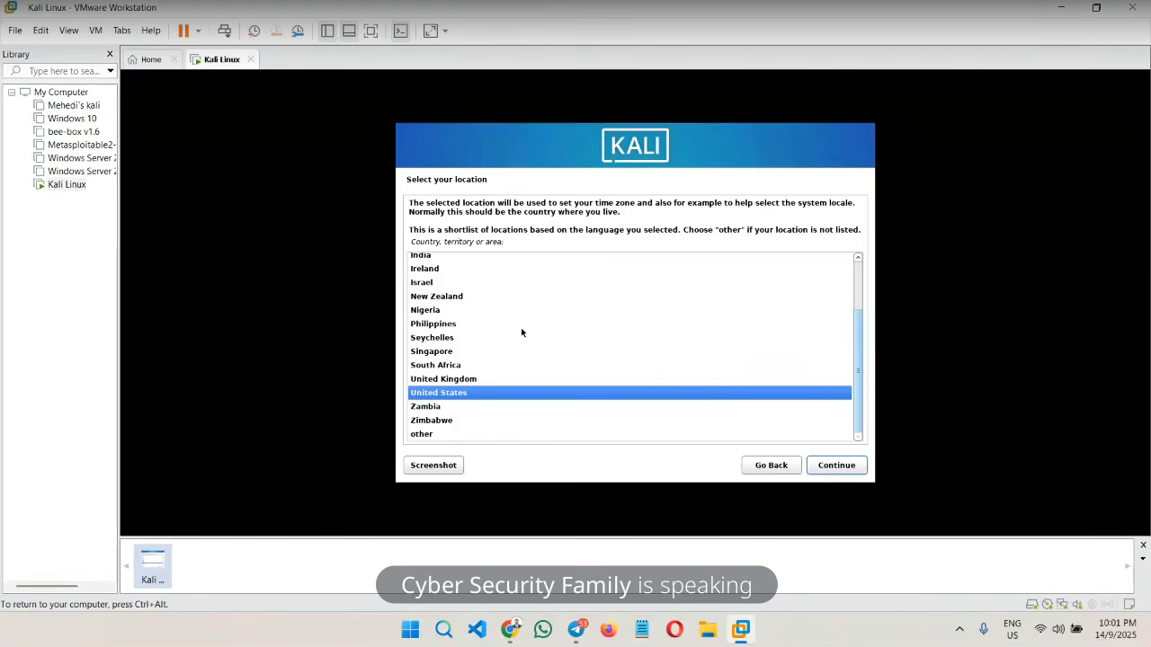
scroll(521, 327, "up", 3)
scroll(521, 329, "down", 3)
left_click(834, 469)
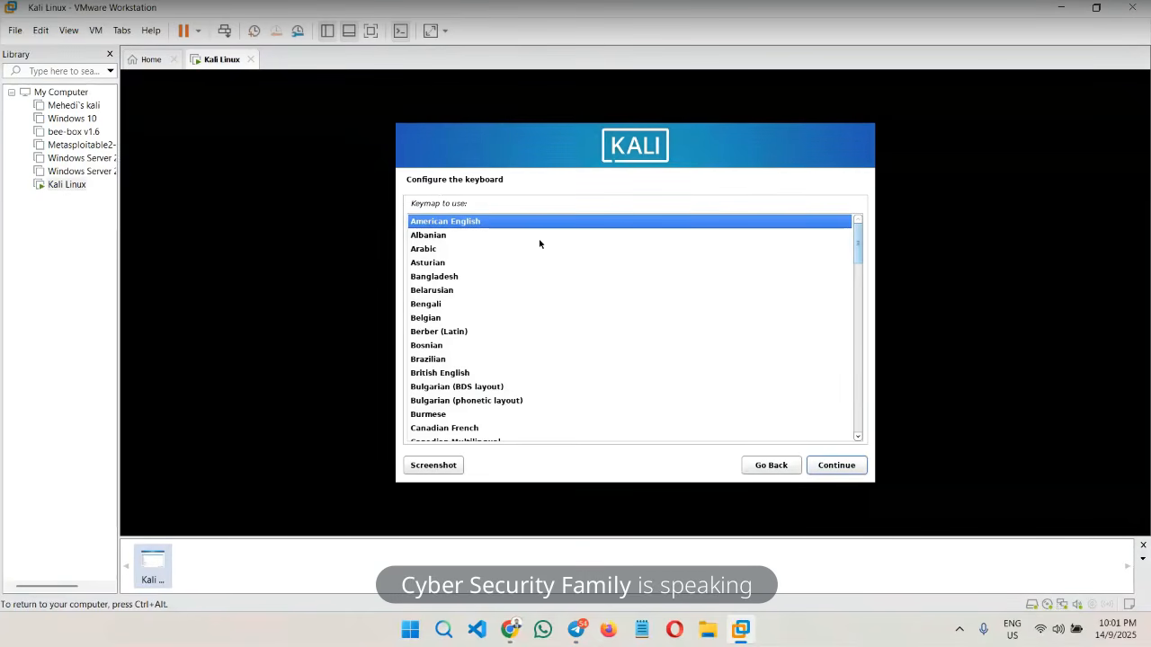
left_click(837, 465)
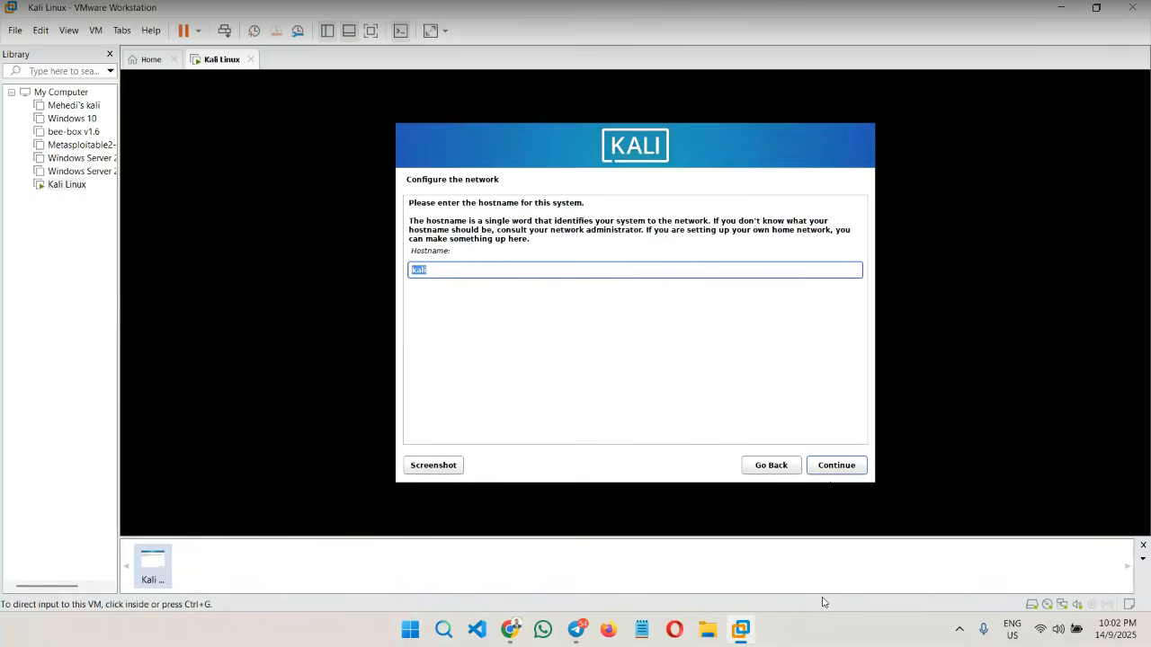
Configure the network with the hostname kali and an empty domain name.
key("XF86AudioMicMute")
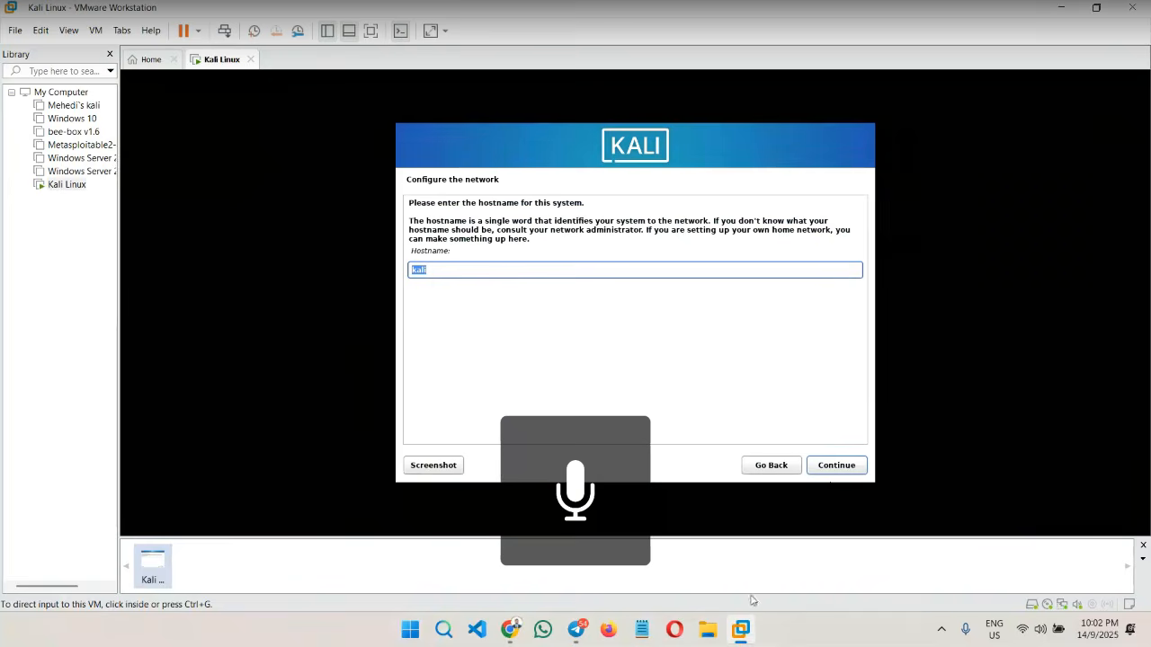
left_click(720, 459)
left_click(436, 269)
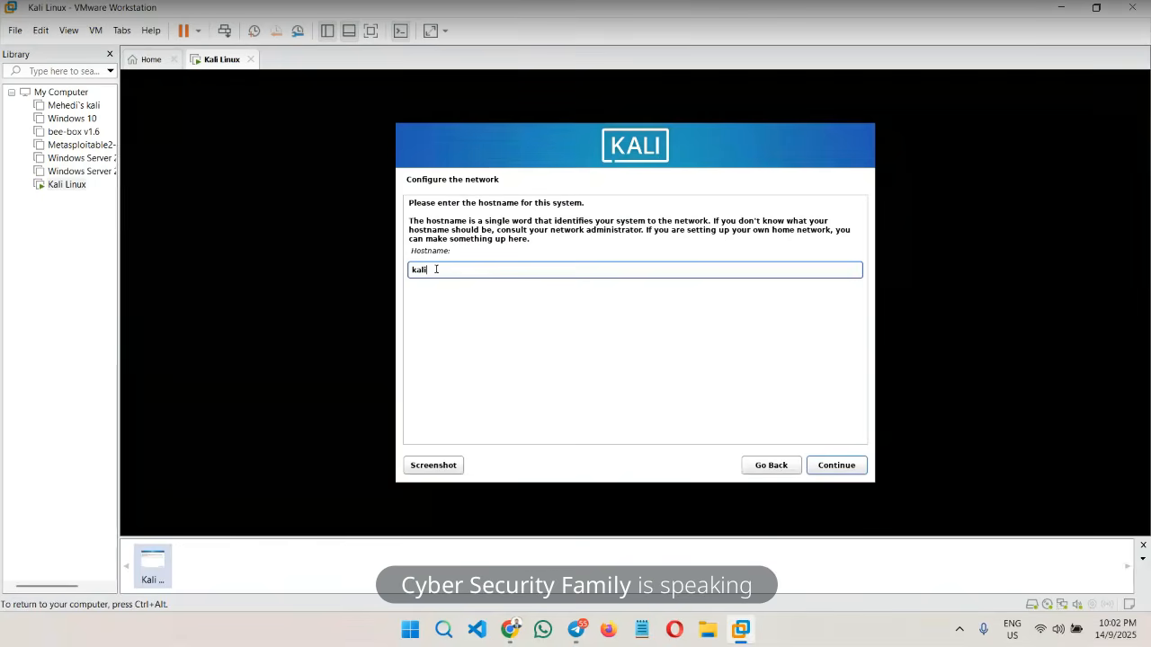
left_click(836, 465)
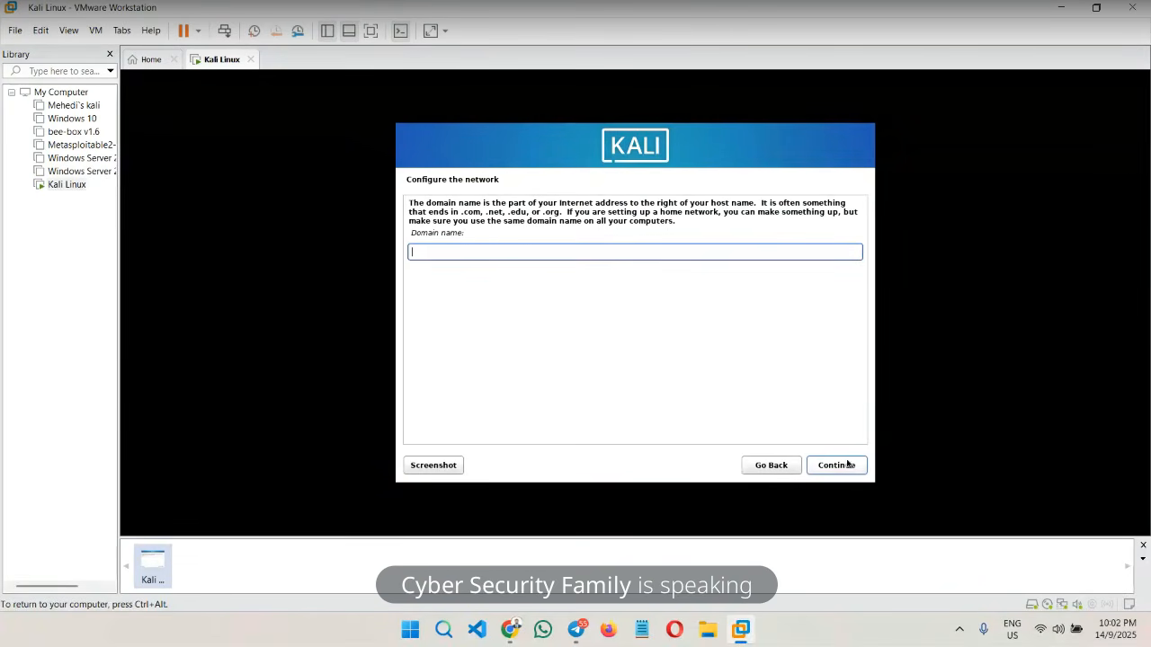
left_click(848, 466)
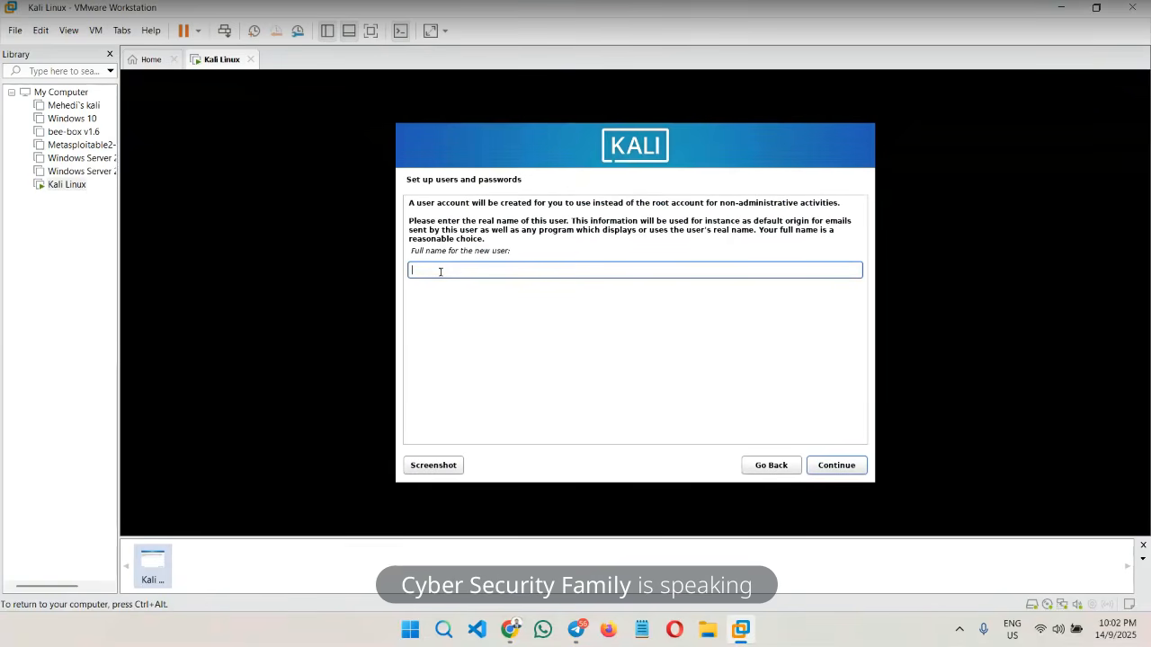
Set the new user's full name to Kali and accept the username kali.
type("Kali")
left_click(844, 468)
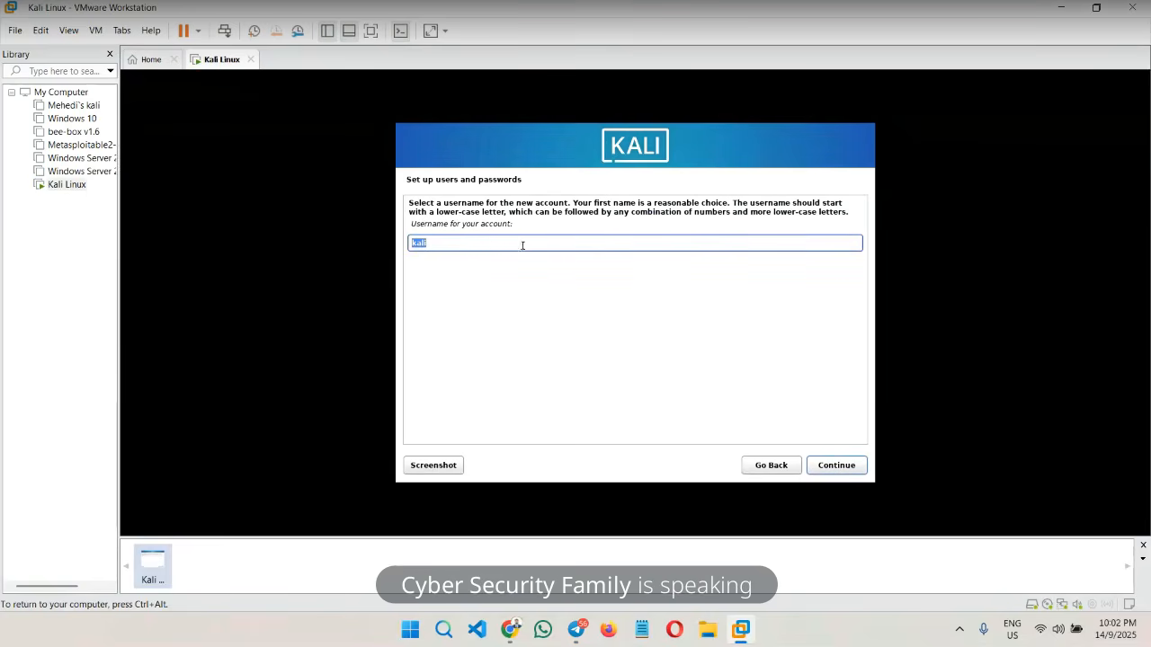
left_click(838, 467)
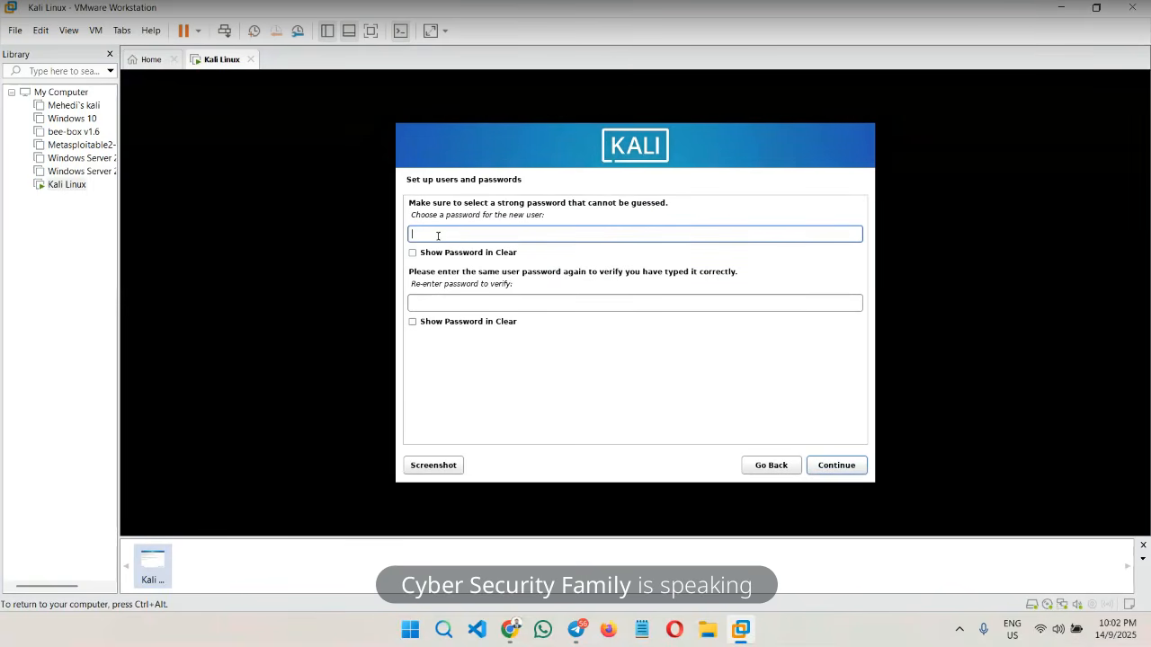
Enter the new user's account password, repeat it for verification and continue the installation.
key("Tab")
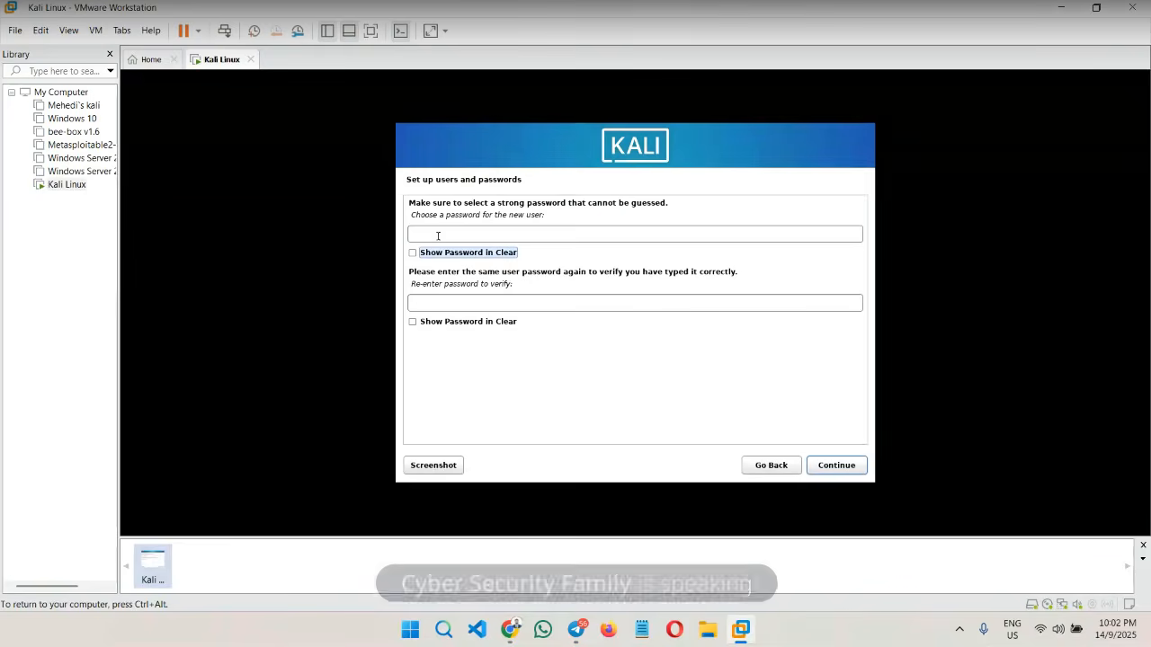
left_click(437, 236)
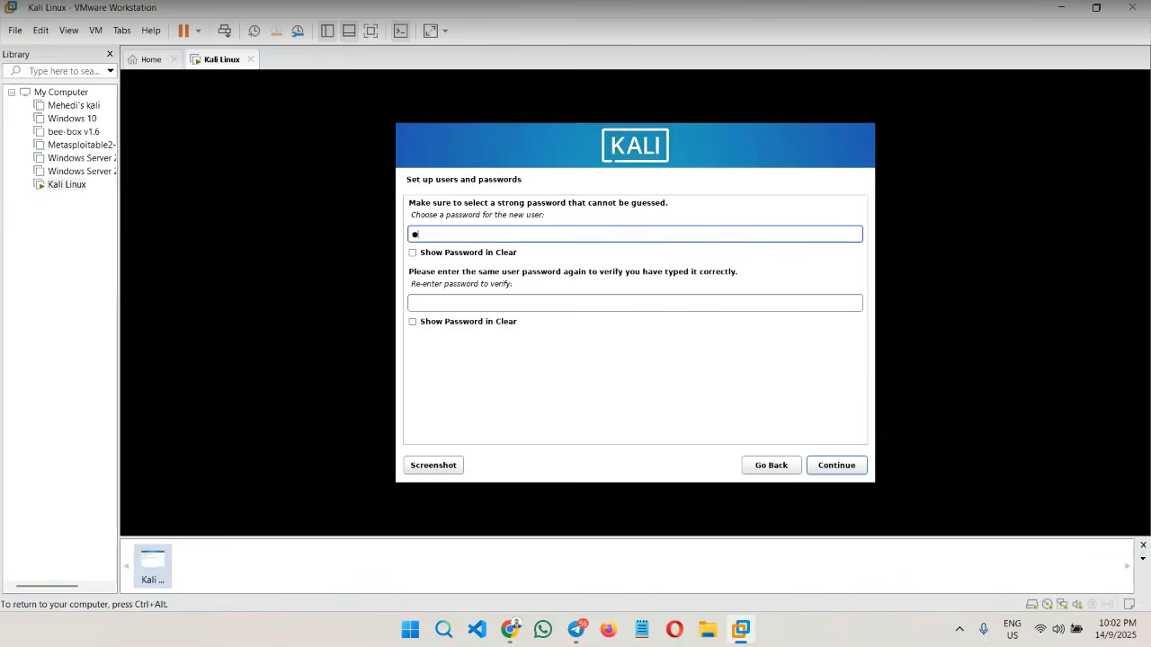
left_click(434, 304)
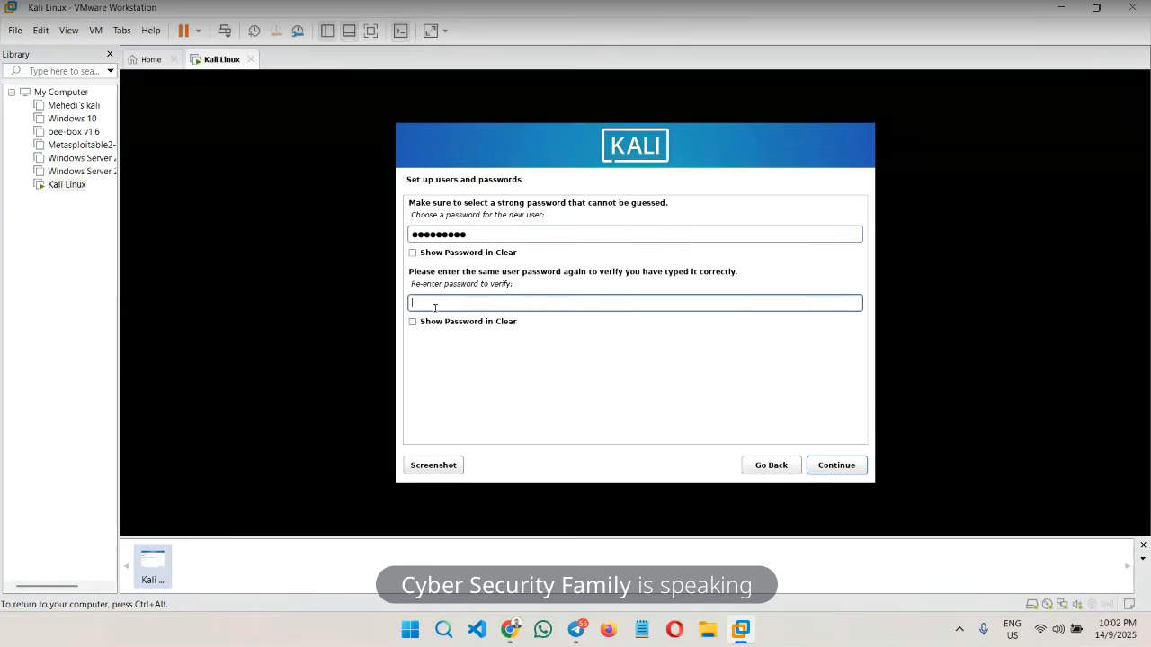
type("●●●●●●●●●")
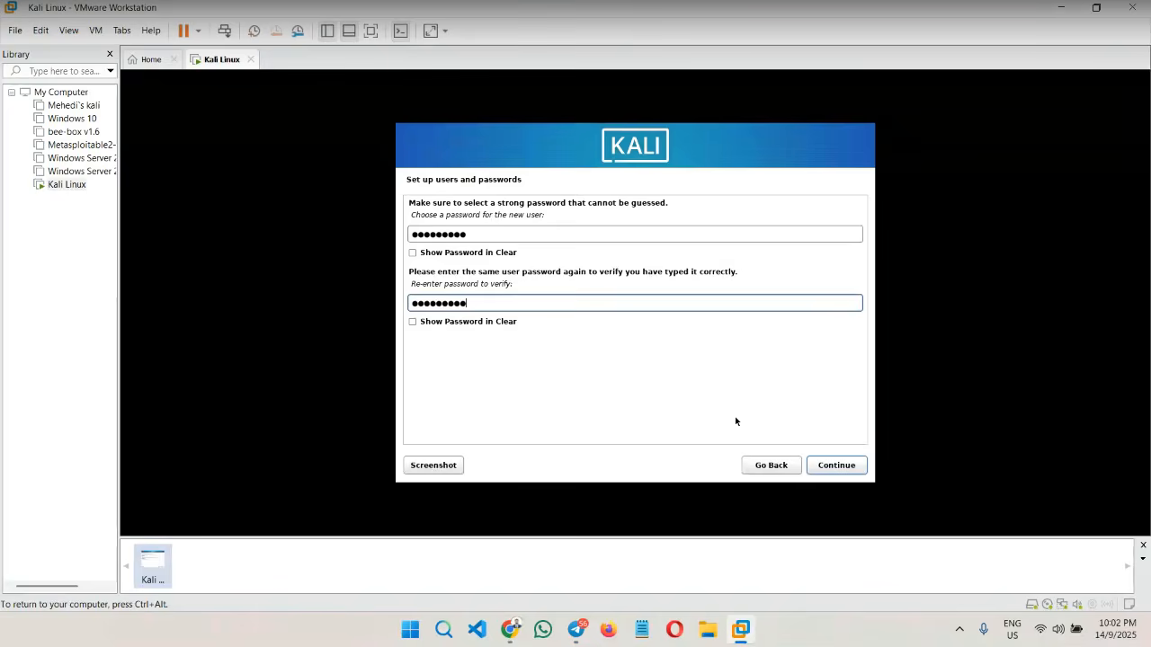
left_click(845, 467)
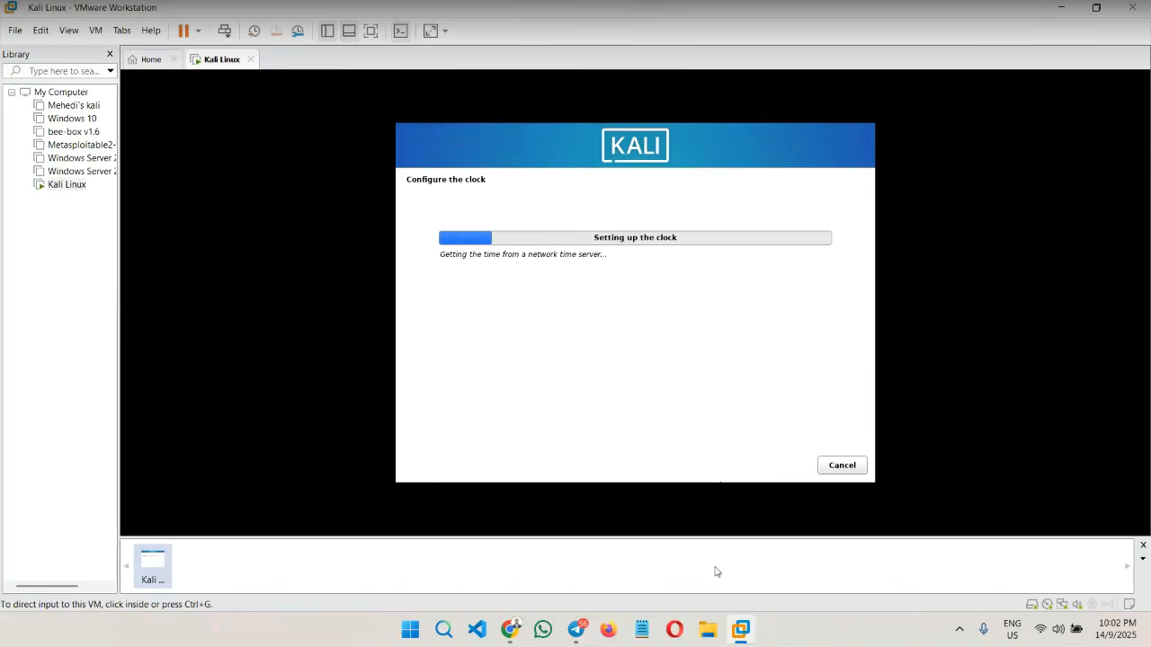
Set the installer's time zone to Eastern and continue to disk partitioning.
key("XF86AudioMicMute")
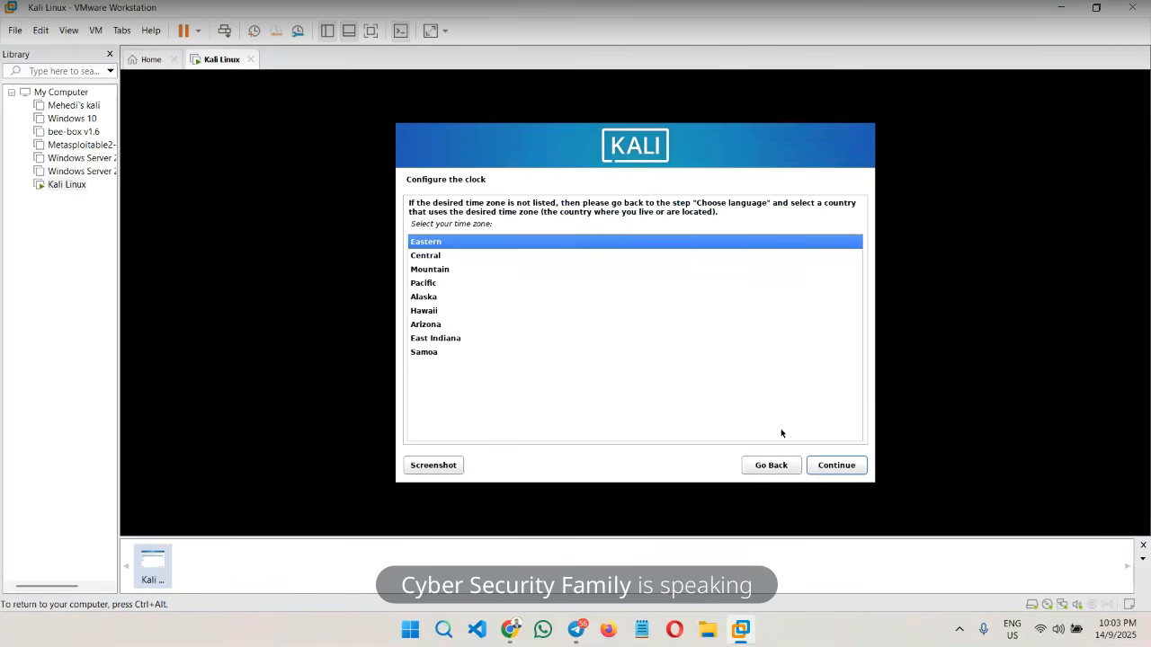
left_click(835, 465)
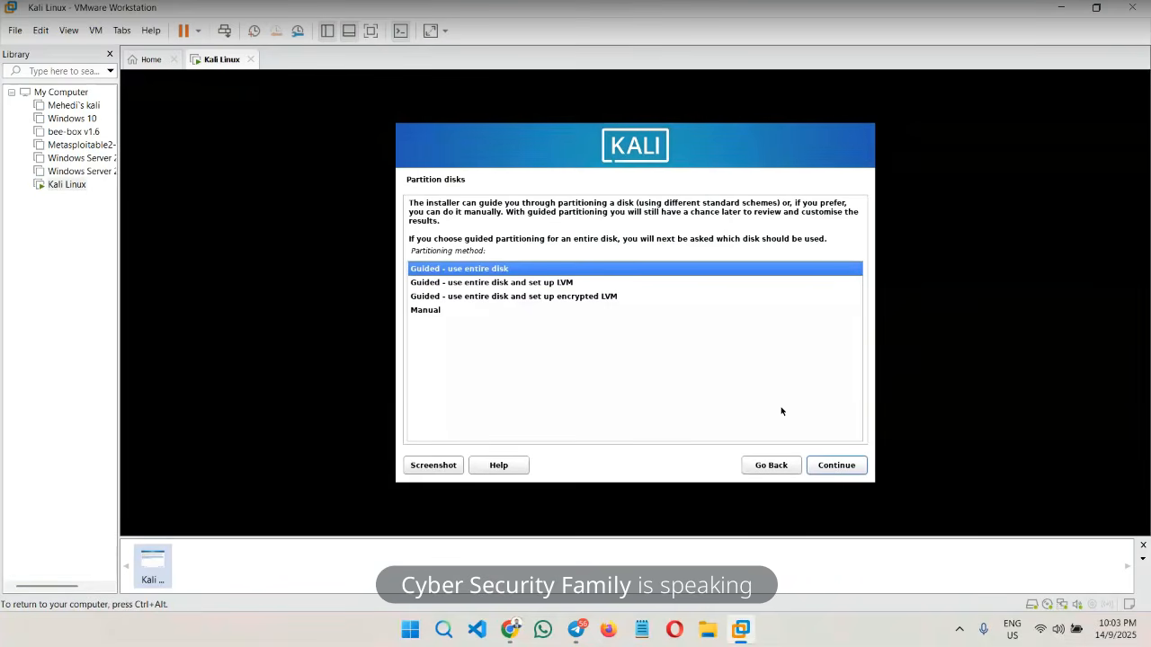
Partition the entire virtual disk sda with the guided method, keeping all files in one partition.
left_click(836, 465)
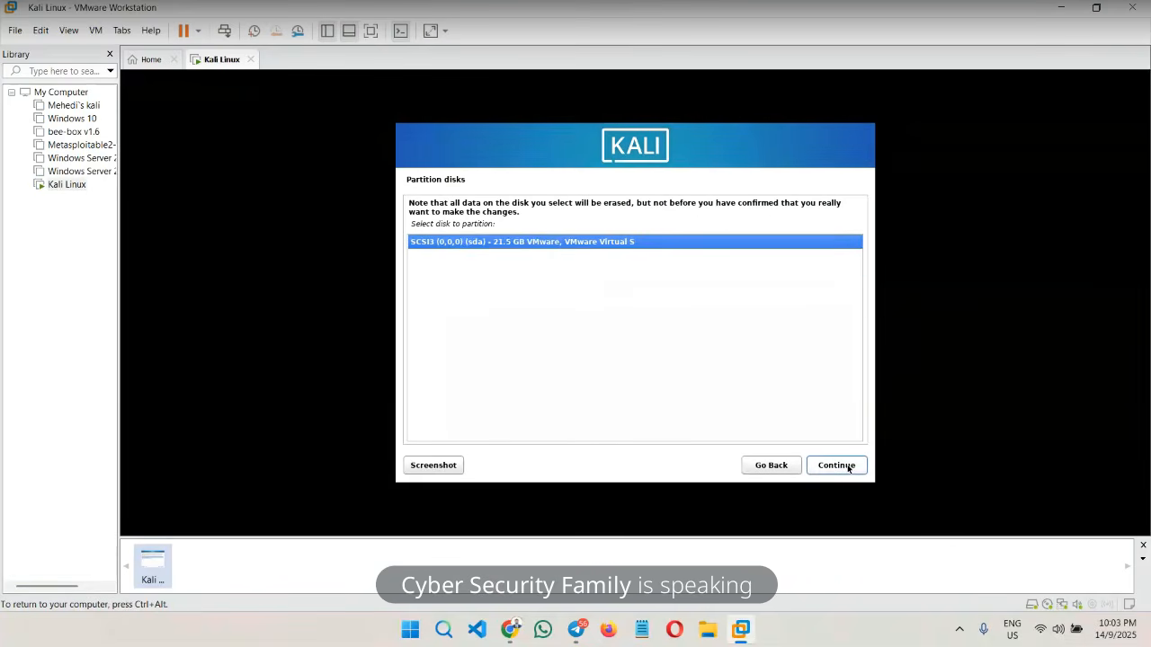
left_click(847, 467)
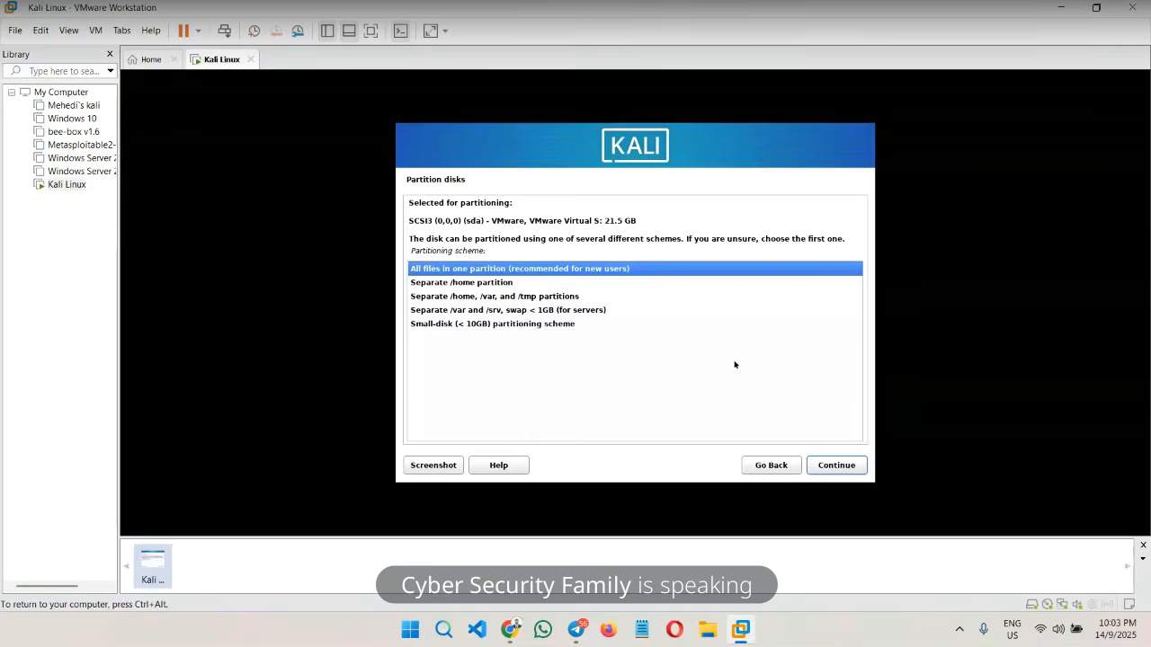
left_click(838, 466)
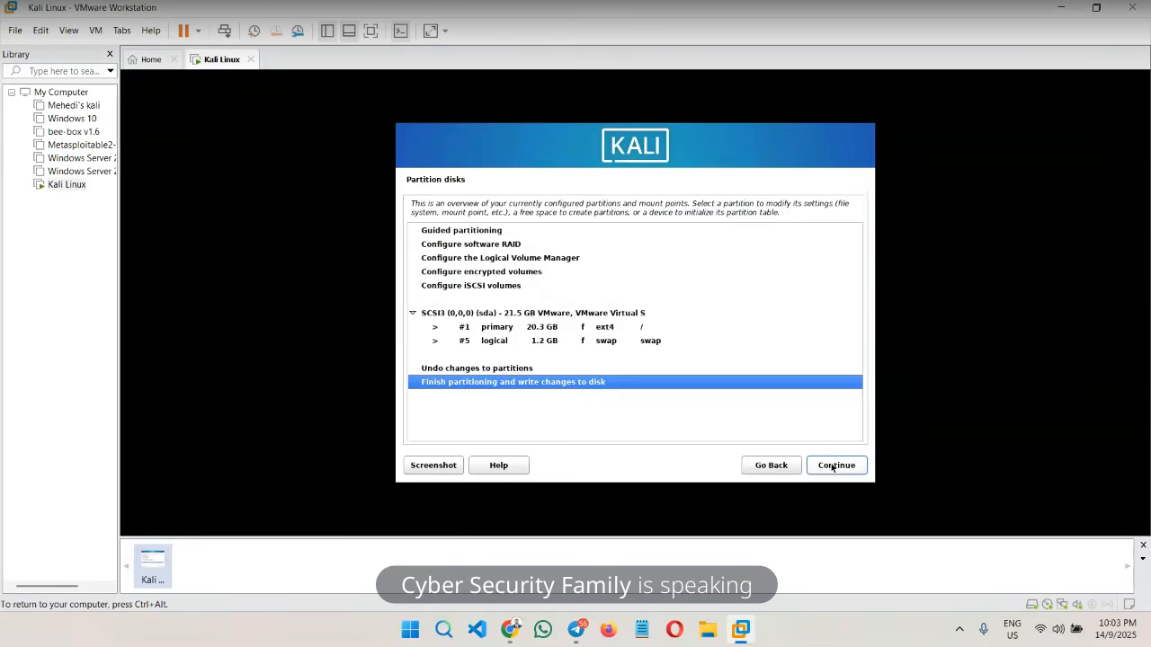
Finish partitioning, confirm writing the changes to the disk and release input from the virtual machine.
left_click(833, 466)
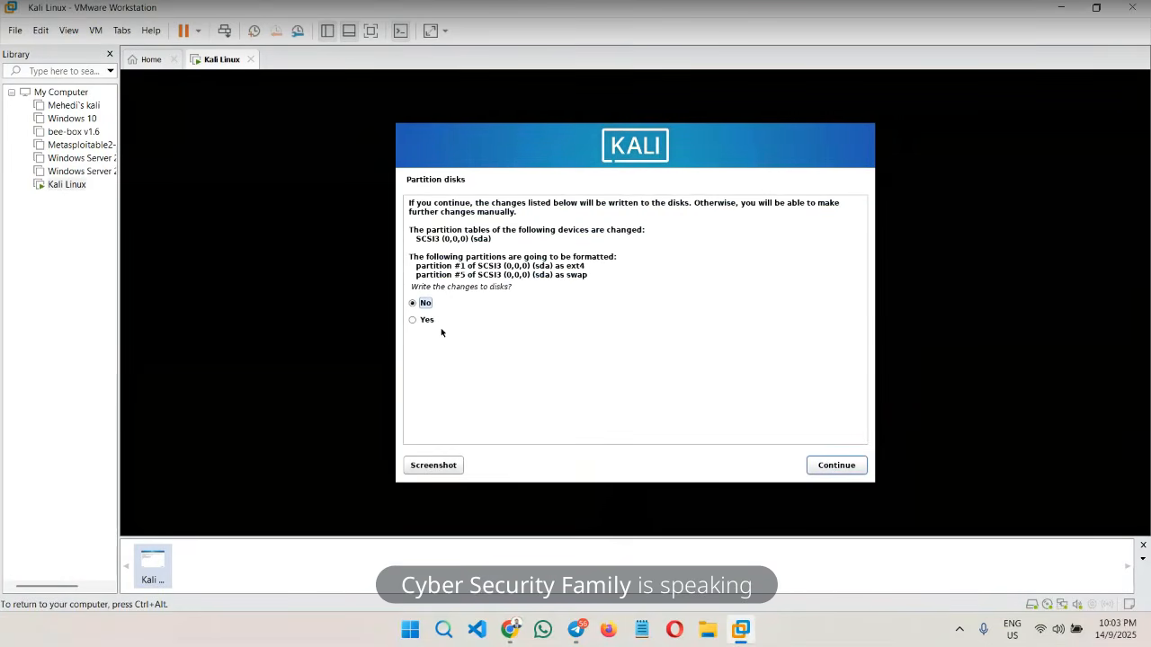
left_click(418, 323)
left_click(836, 465)
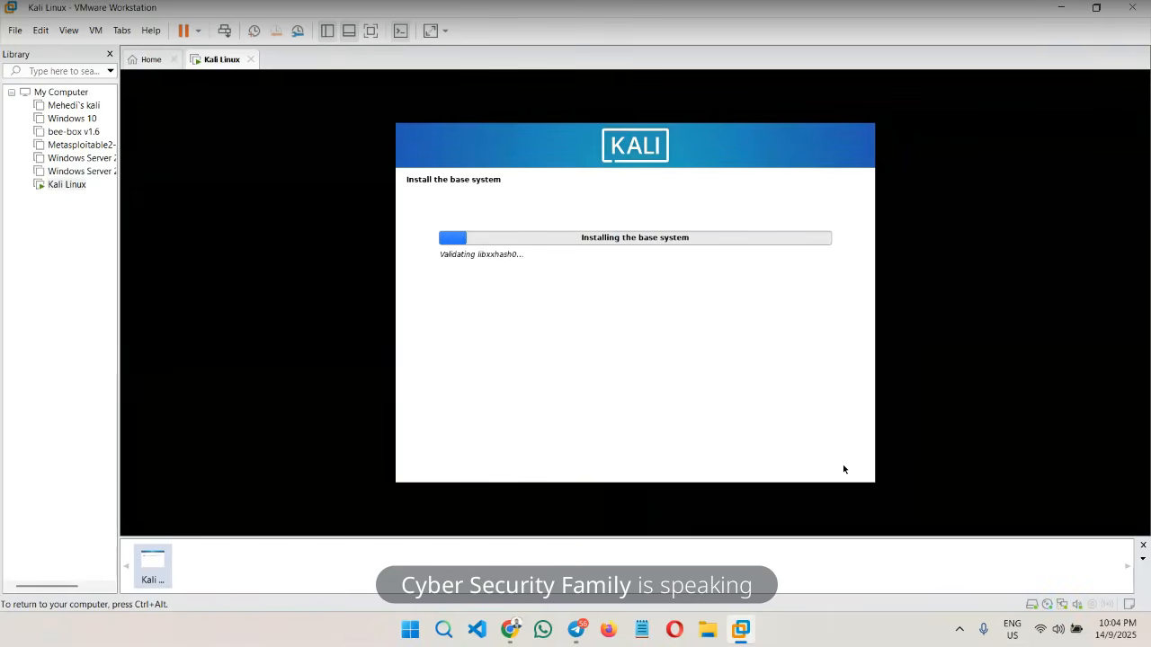
key("ctrl+alt")
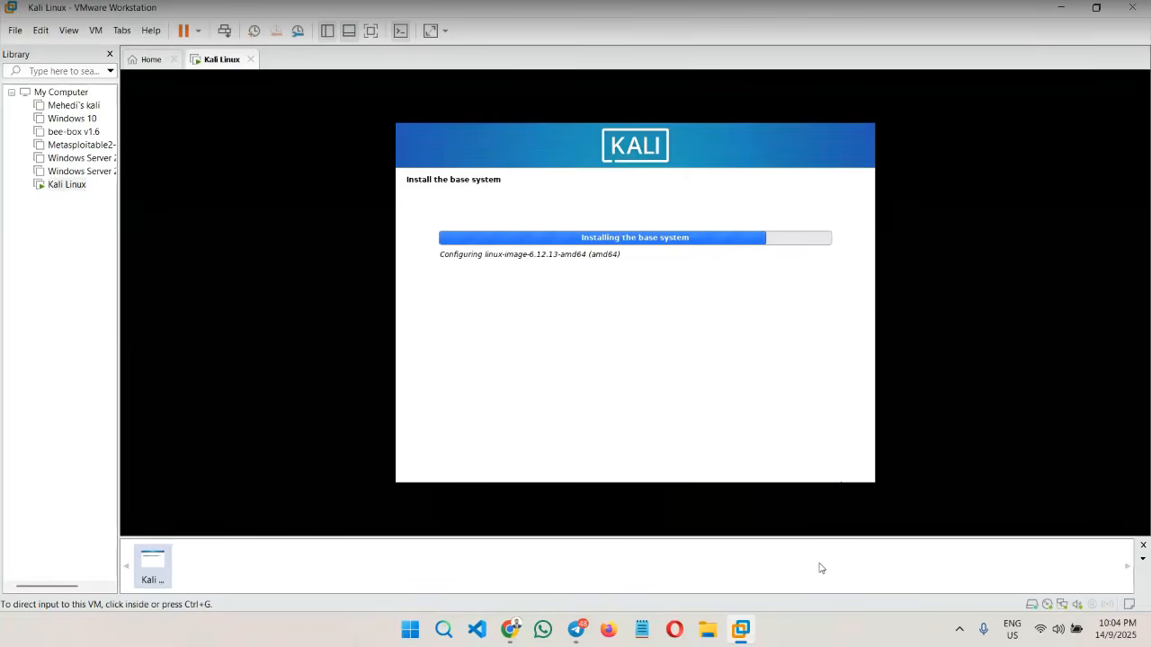
Accept the default software selection with the Xfce desktop, top10 tools and default recommended tools, and install it.
key("XF86AudioMicMute")
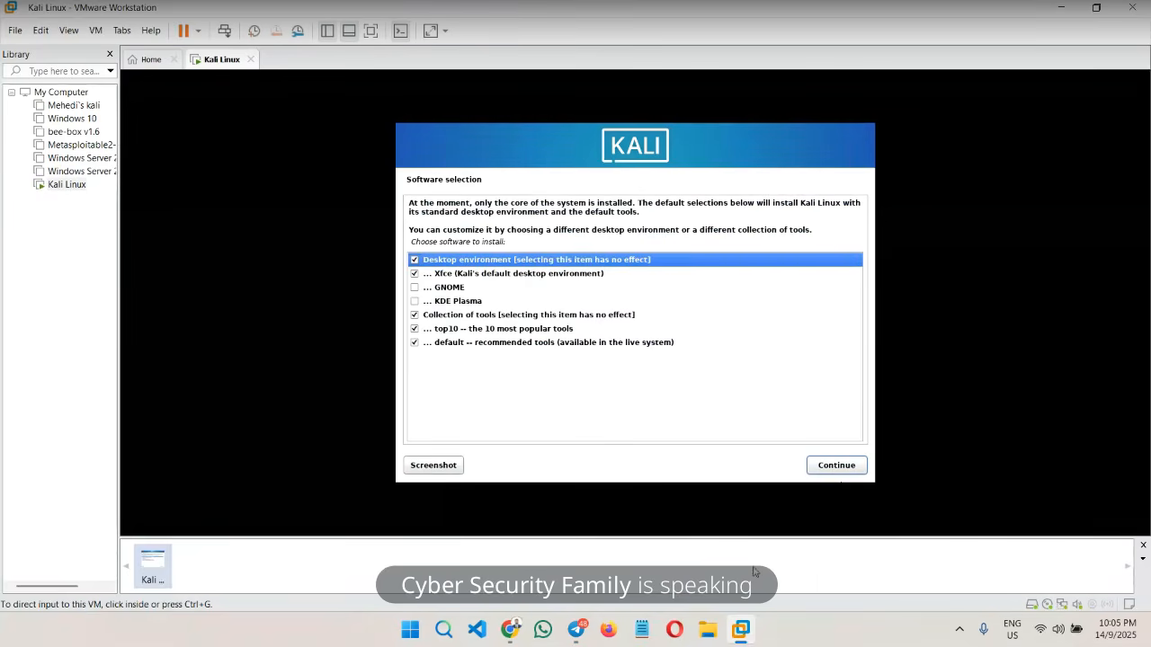
left_click(533, 383)
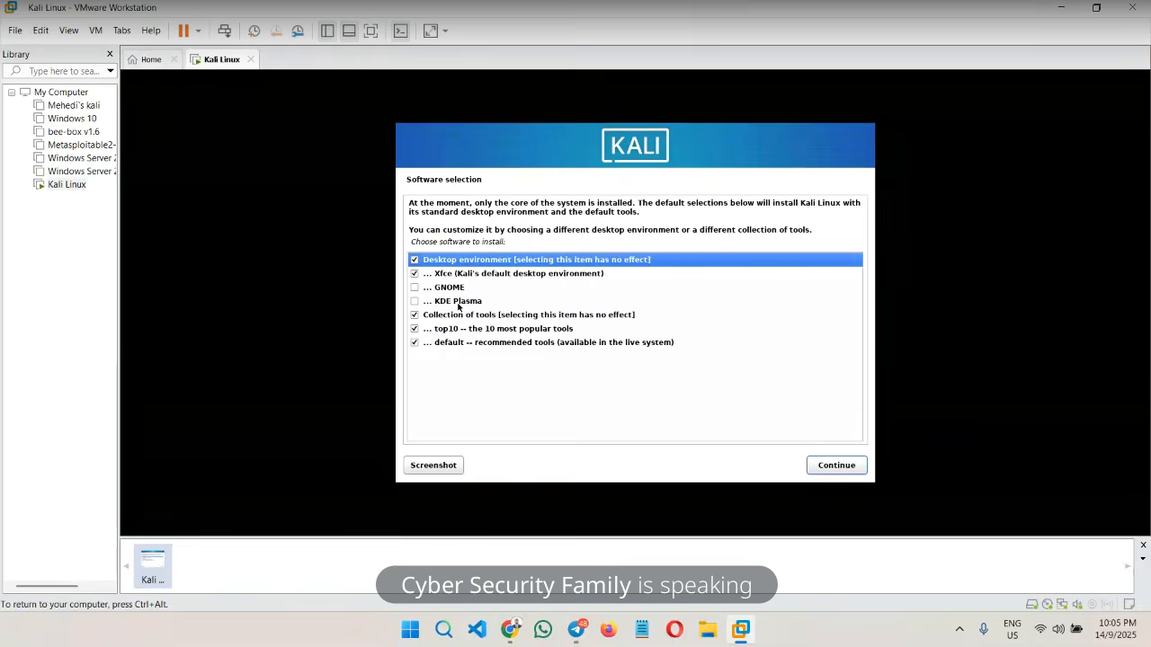
left_click(838, 466)
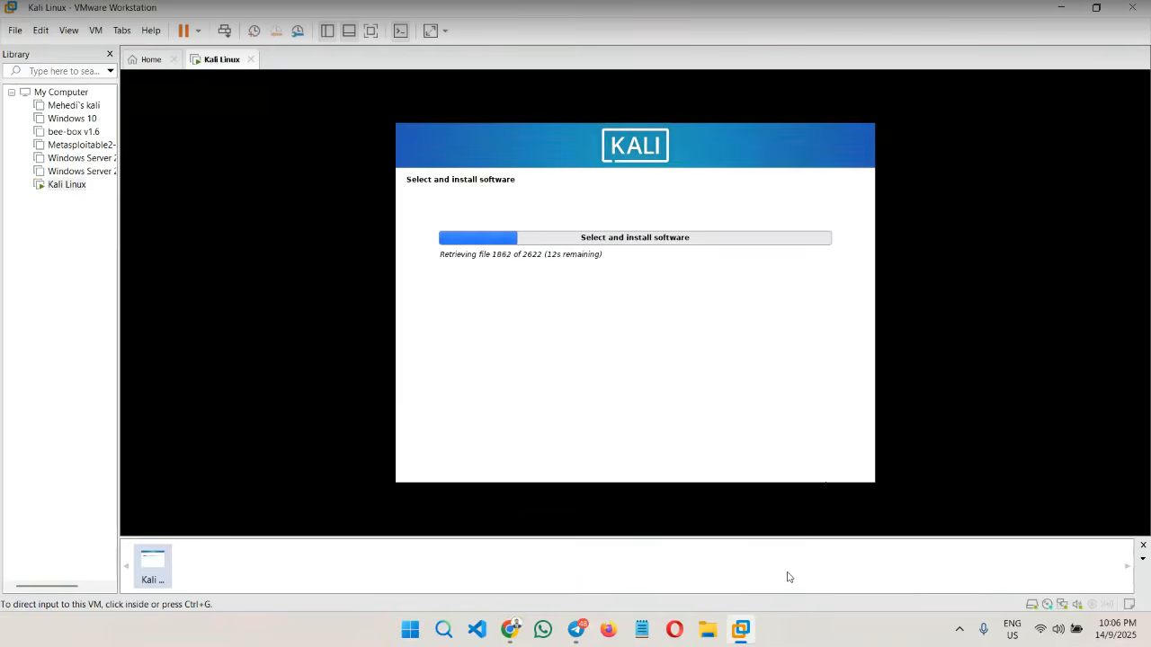
Switch to the Telegram group call, look through its participant list and return to the VMware Workstation window.
key("XF86AudioMicMute")
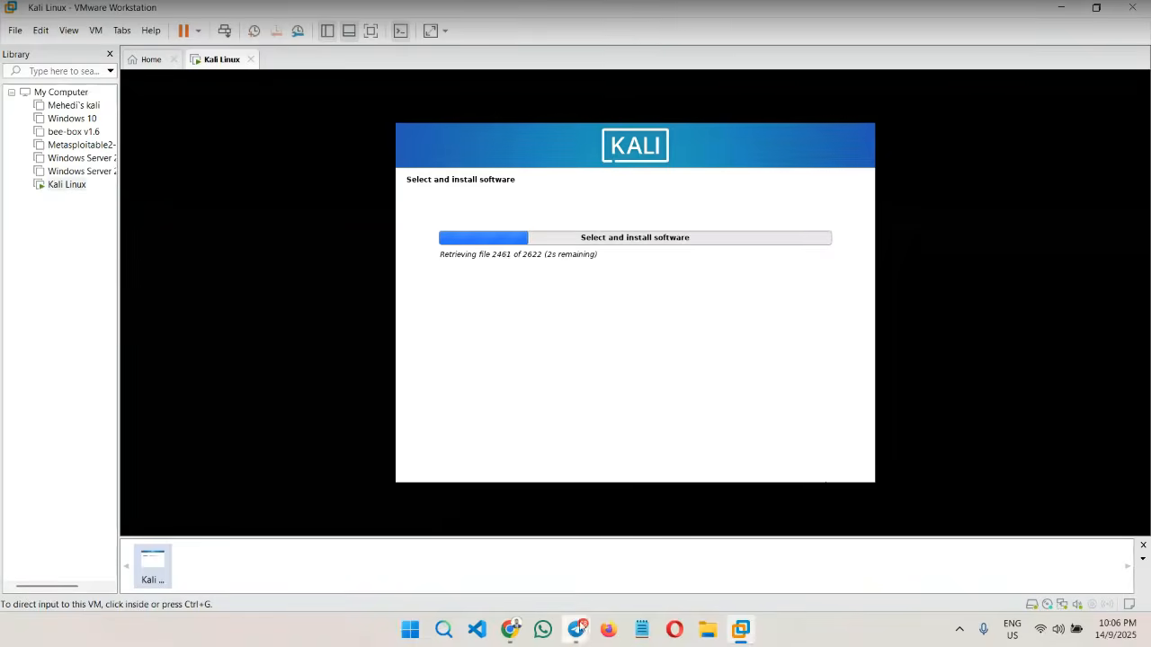
mouse_move(575, 630)
left_click(637, 554)
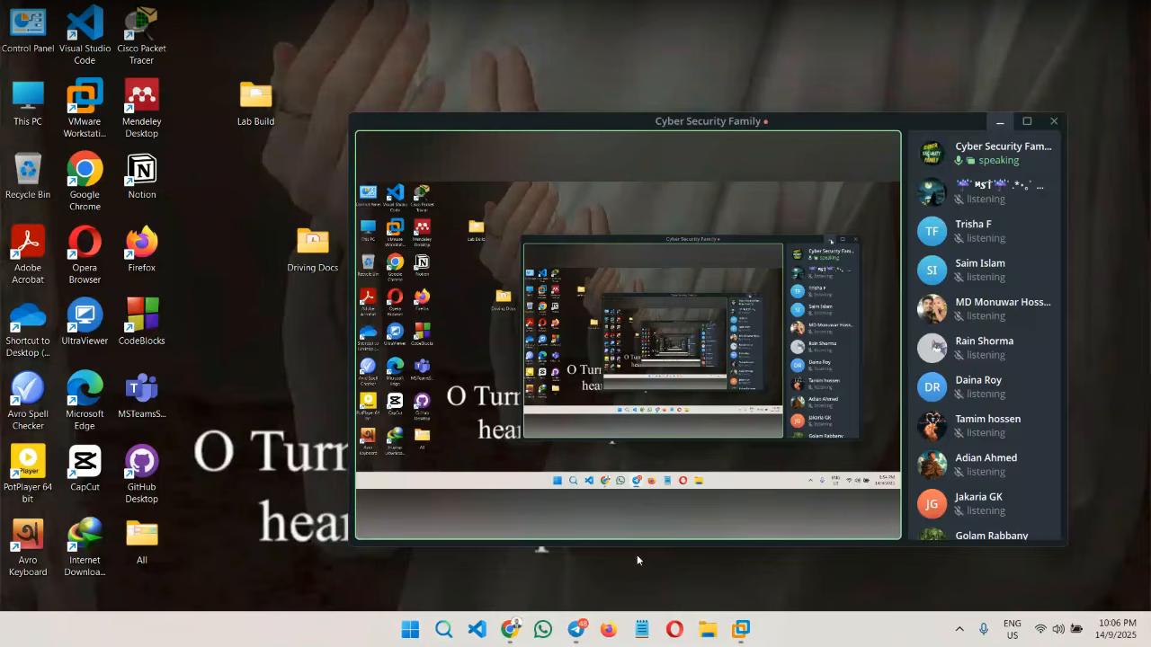
scroll(979, 313, "down", 3)
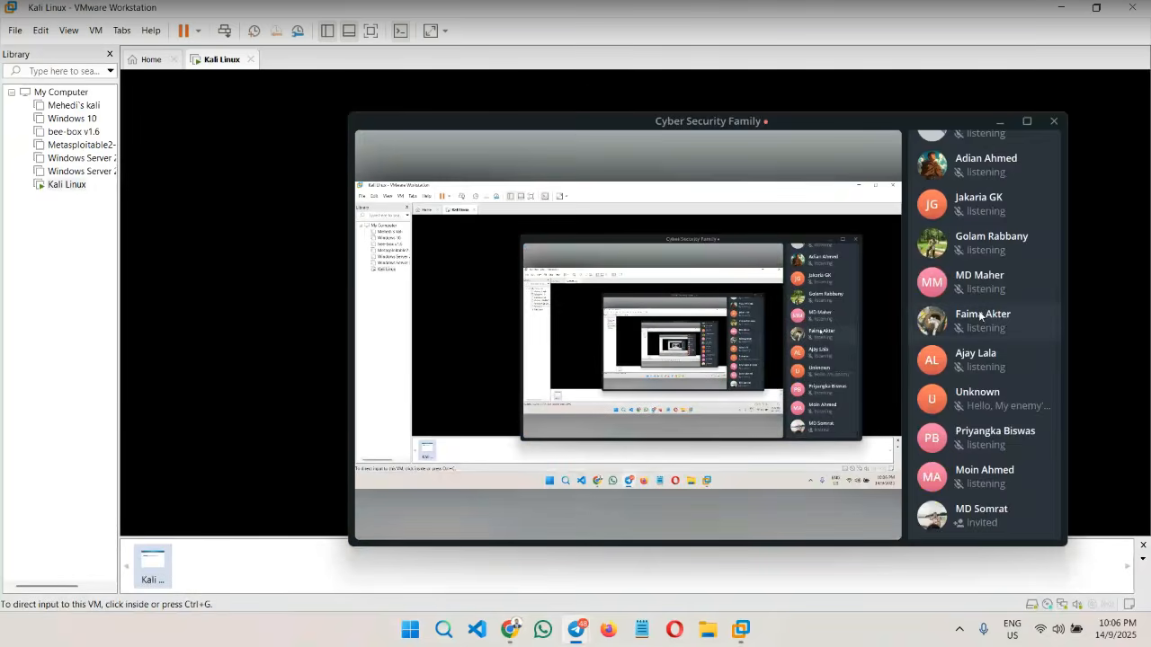
scroll(980, 314, "up", 5)
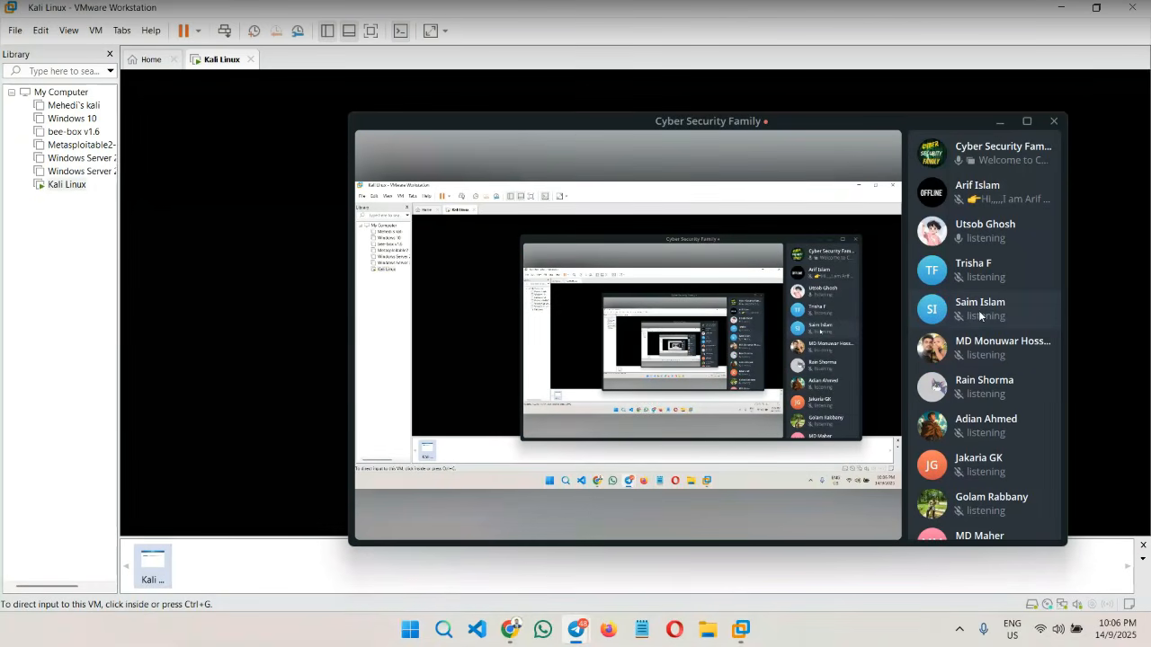
scroll(978, 310, "down", 3)
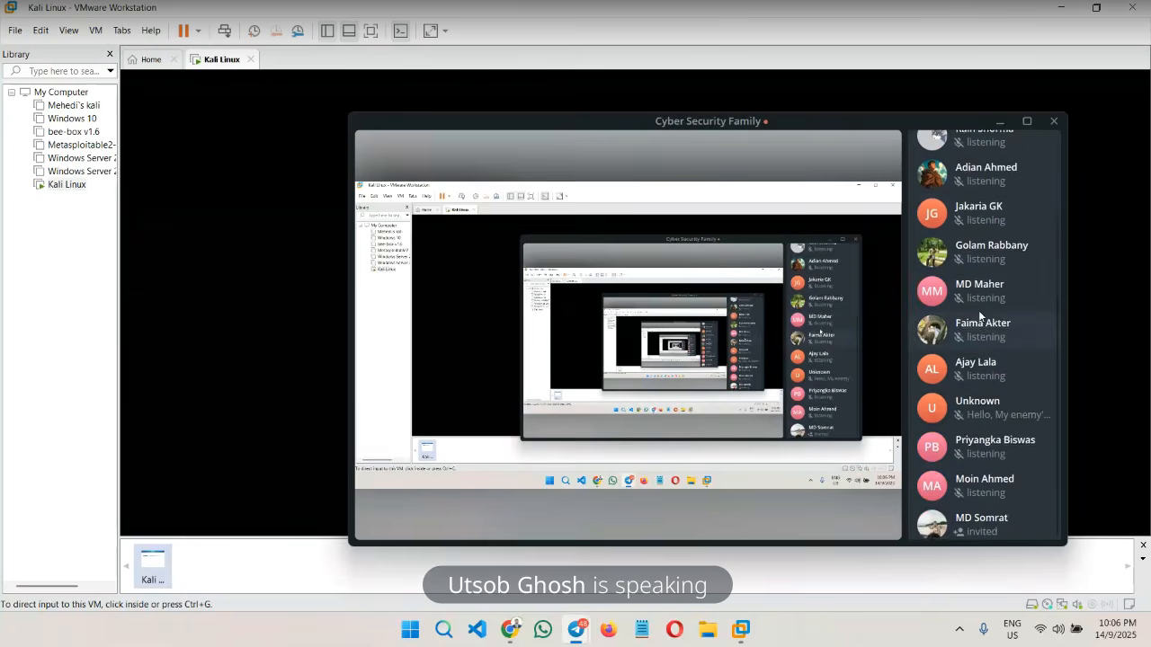
scroll(978, 311, "up", 4)
left_click(736, 47)
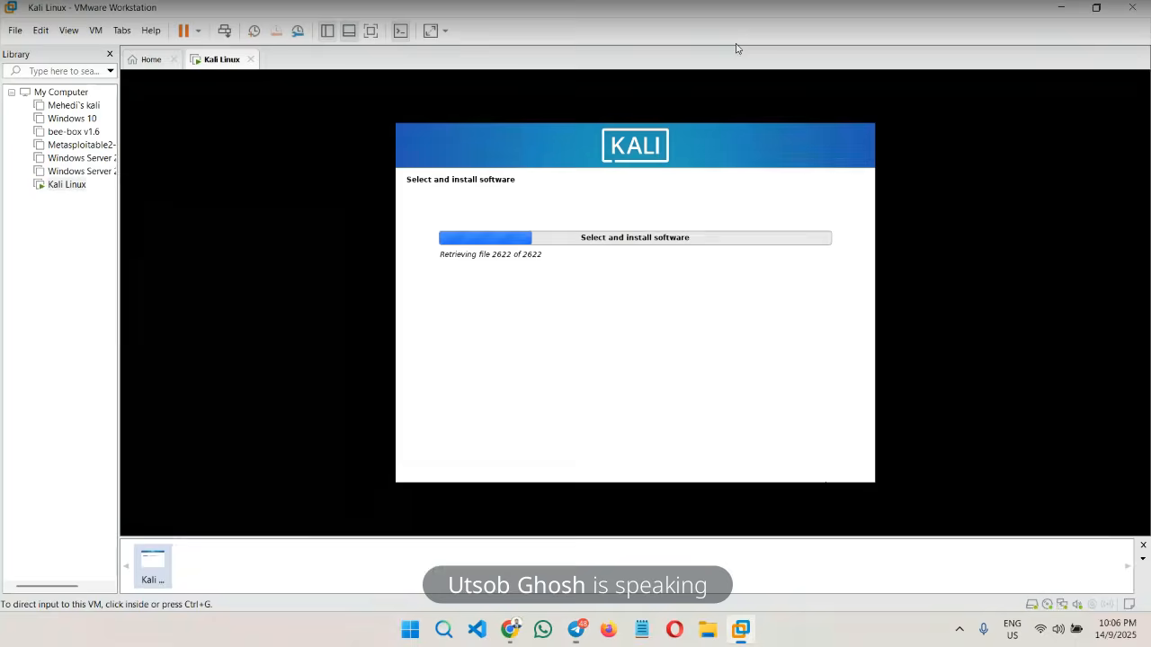
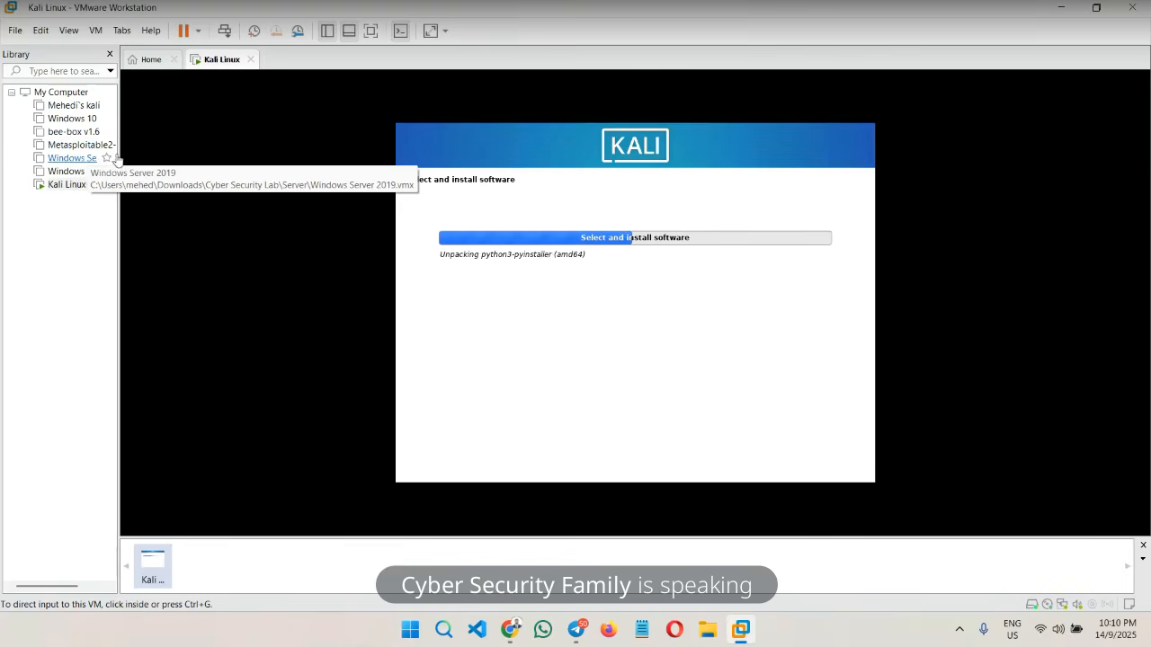
Widen the library pane to fit the full virtual machine names and release input from the Kali Linux virtual machine.
left_click_drag(119, 154, 190, 148)
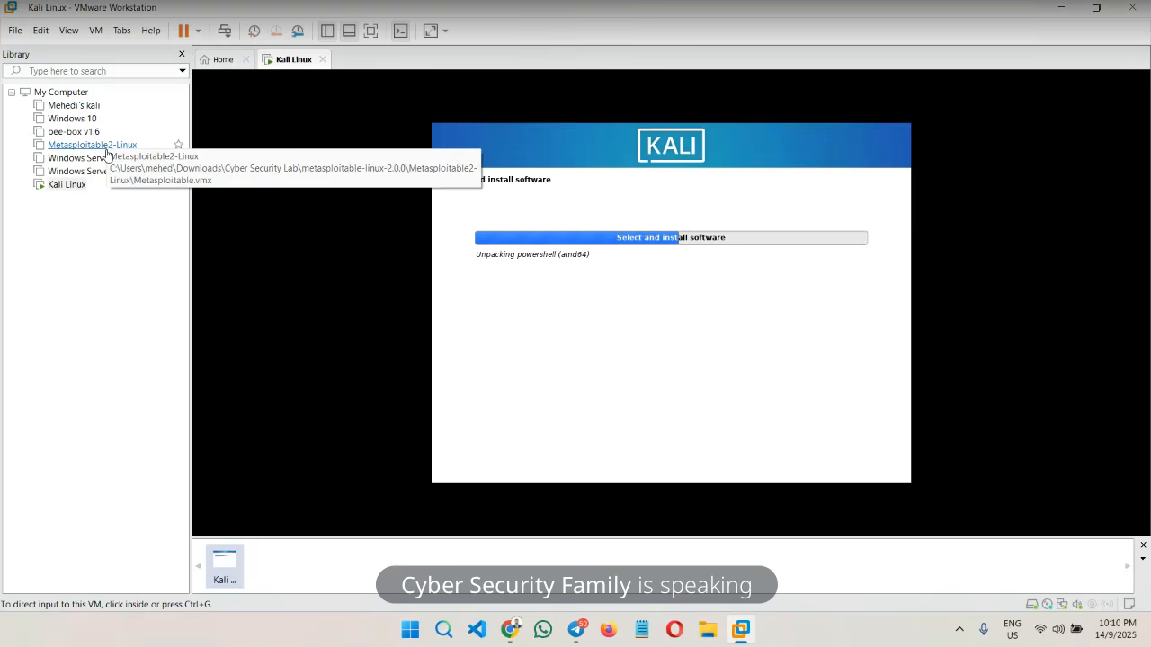
left_click(312, 137)
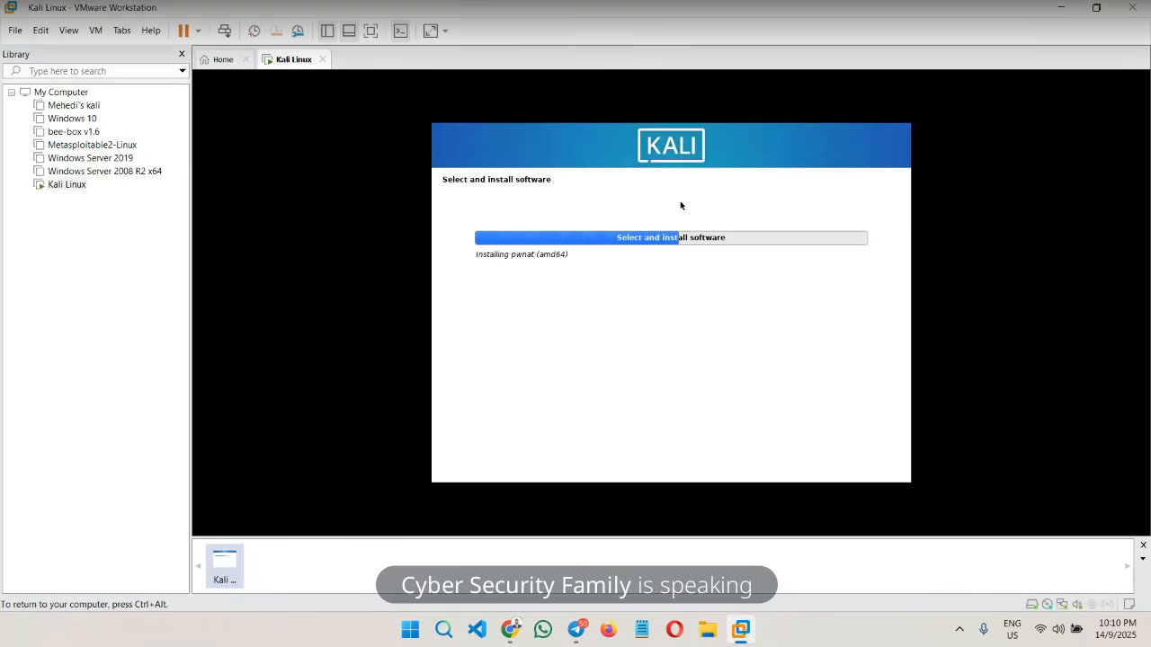
key("ctrl+alt")
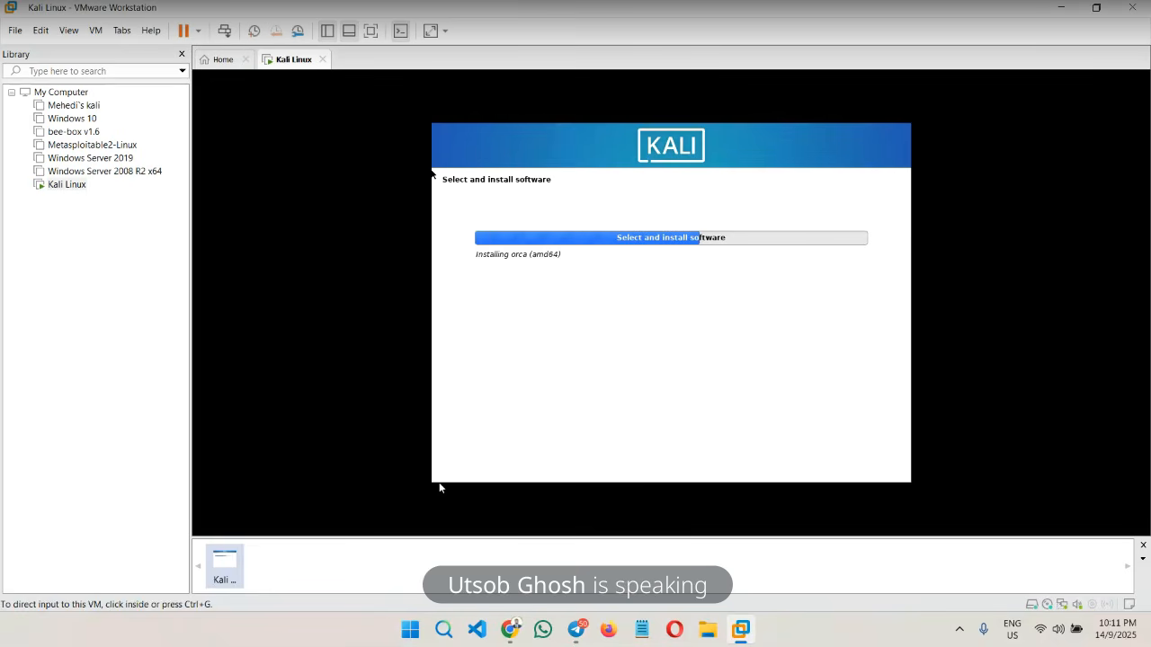
left_click(468, 387)
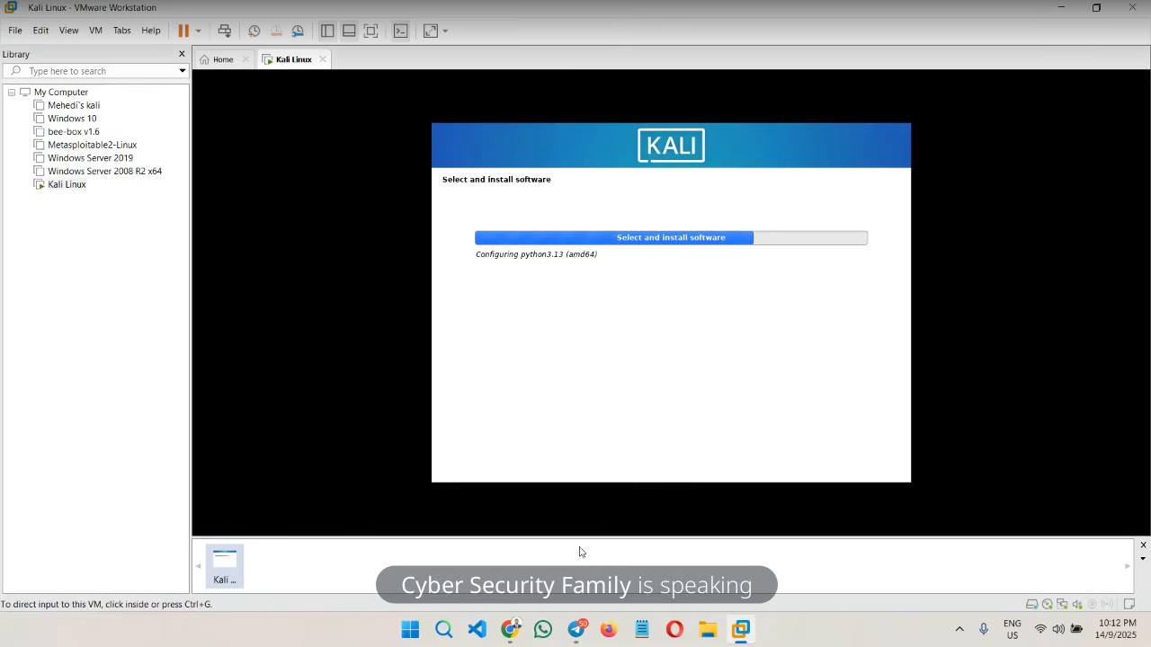
Switch to the Telegram group call, examine who is speaking and listening in the participant list, and return to VMware Workstation.
mouse_move(584, 624)
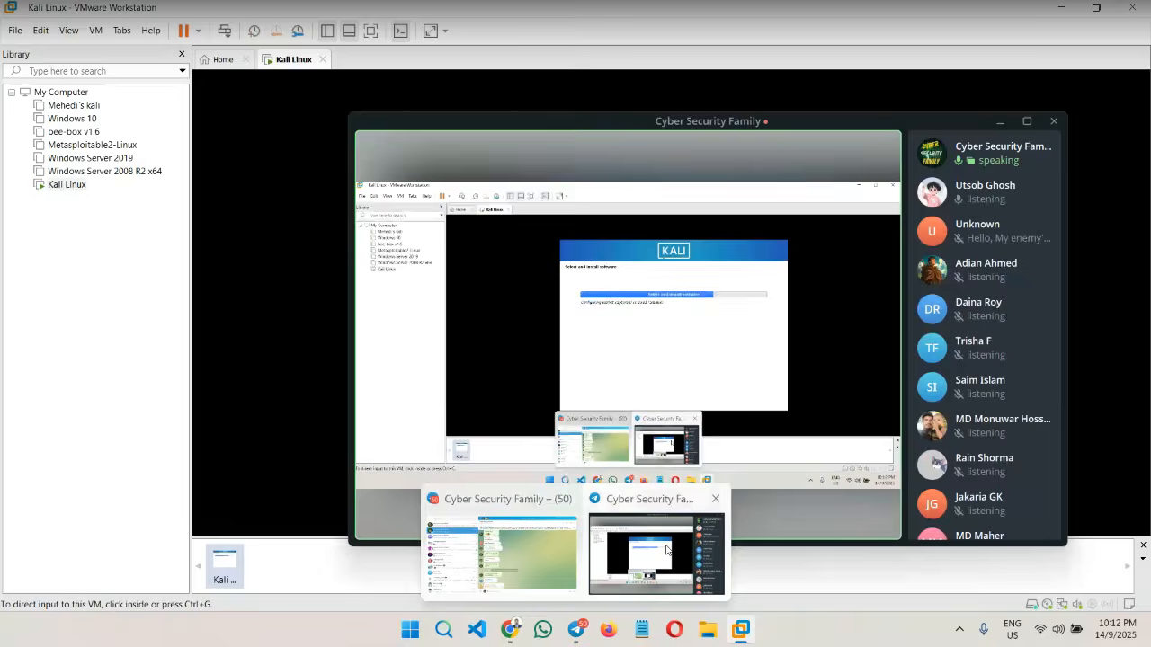
left_click(666, 550)
scroll(980, 311, "down", 5)
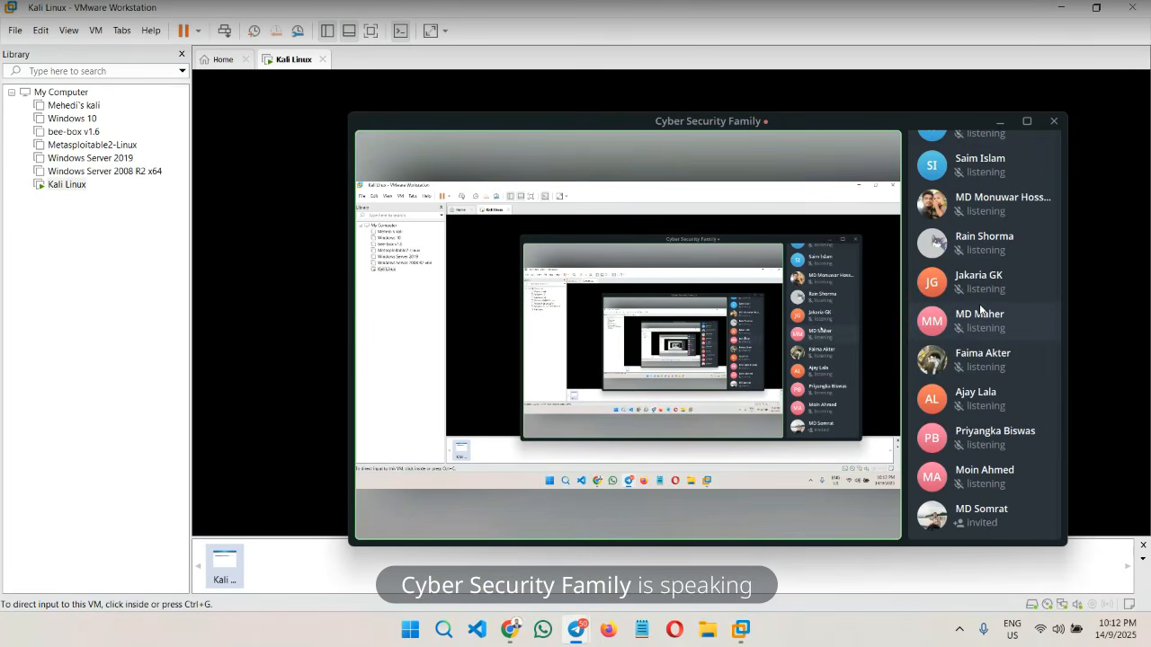
scroll(980, 307, "up", 1)
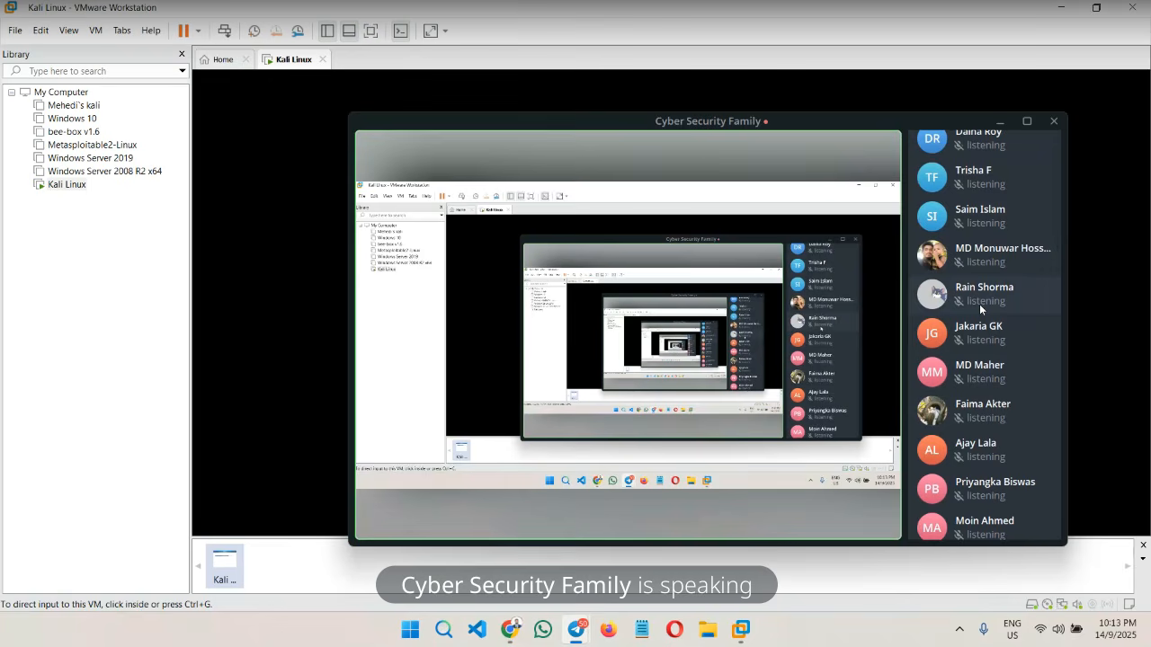
scroll(980, 304, "down", 1)
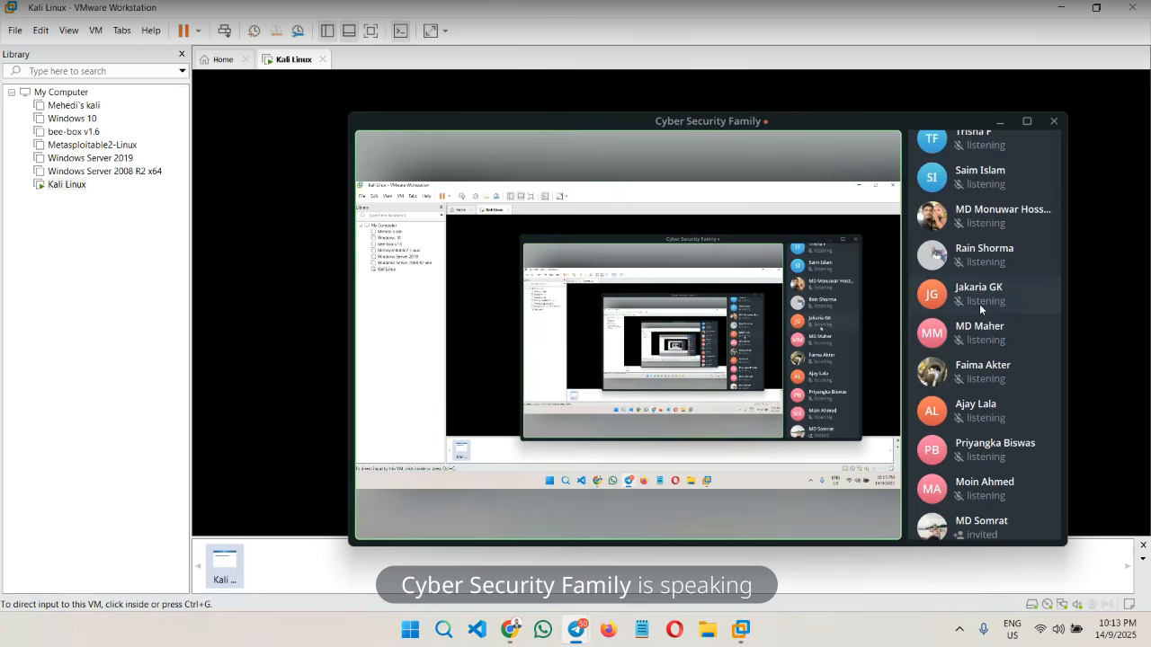
scroll(979, 304, "up", 4)
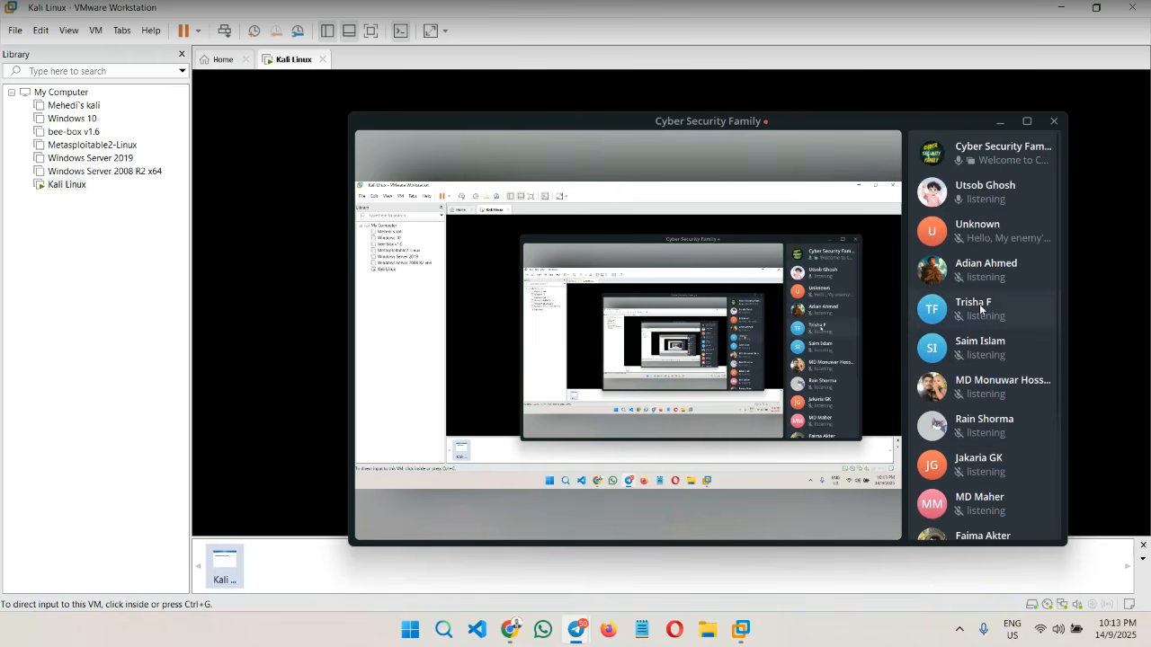
scroll(979, 304, "down", 5)
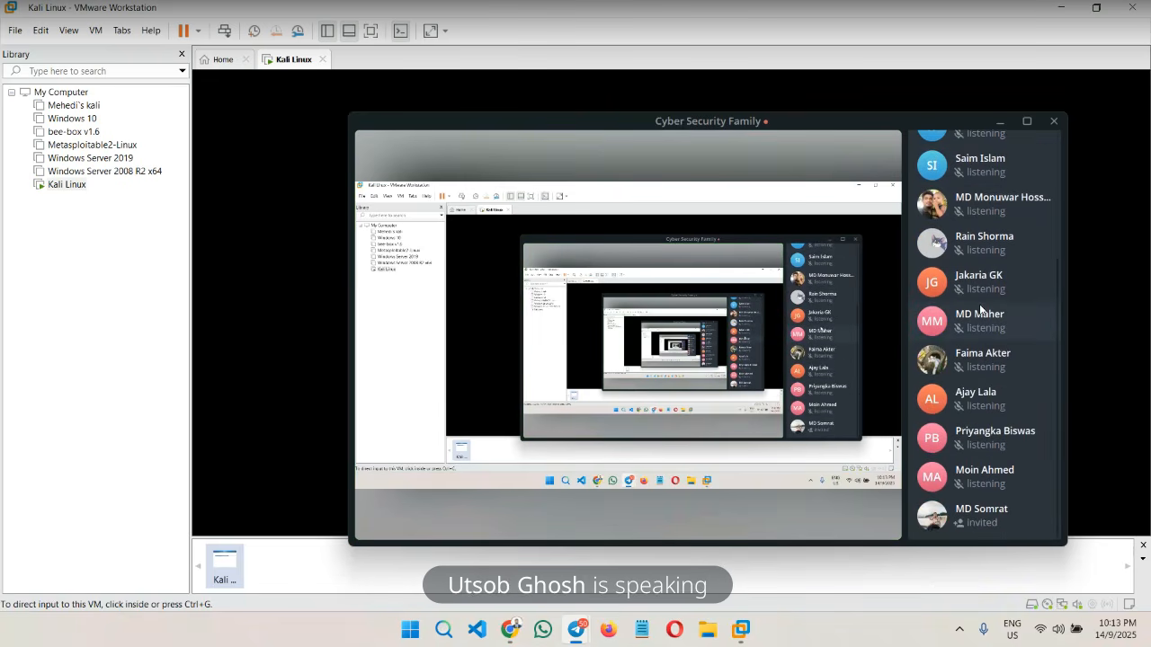
scroll(979, 309, "up", 5)
scroll(979, 304, "down", 3)
scroll(979, 309, "up", 3)
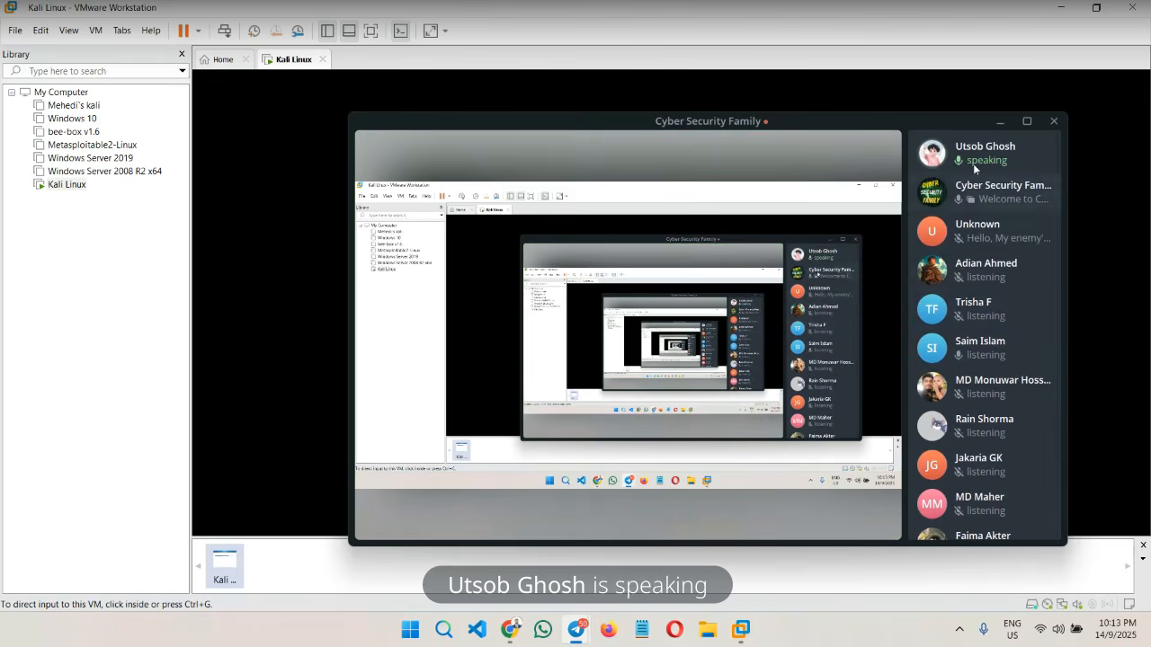
scroll(989, 299, "down", 3)
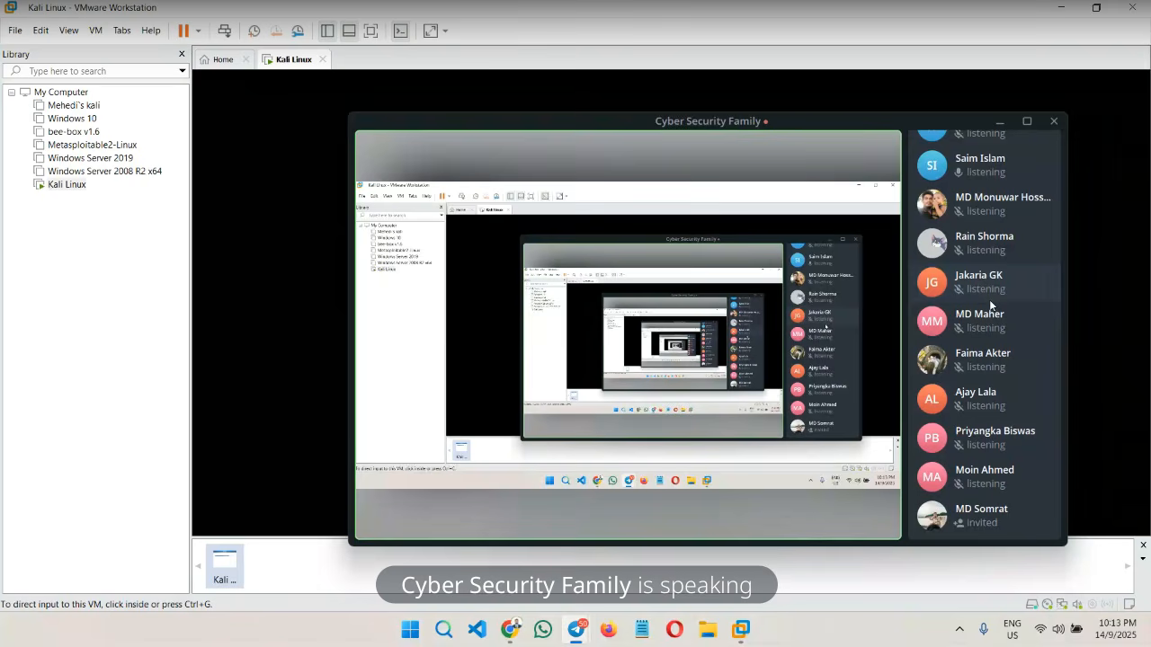
left_click(769, 35)
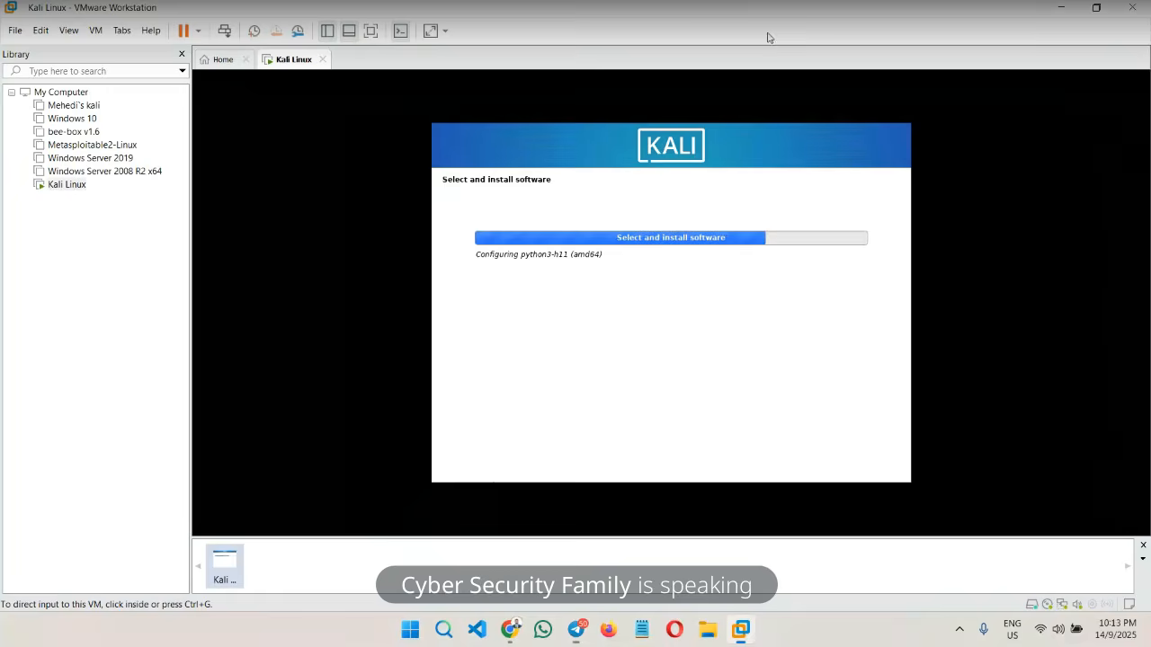
Reopen the Telegram group call, review its participants, shift the call window slightly and return to the Kali installation.
mouse_move(575, 629)
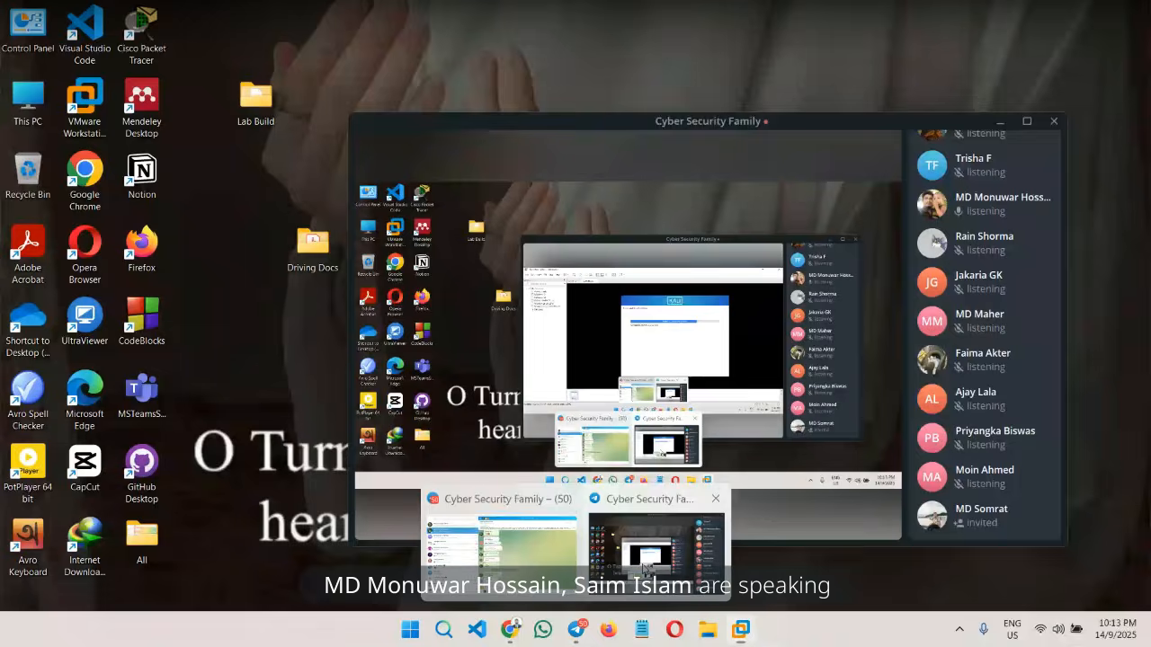
left_click(644, 569)
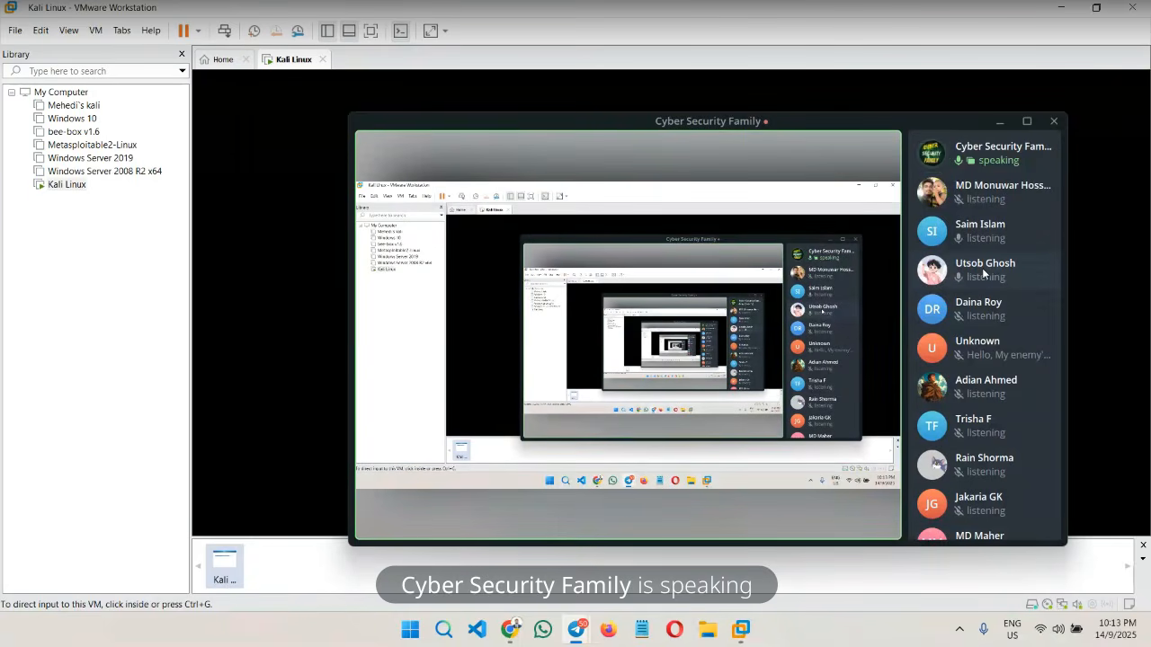
scroll(982, 268, "down", 3)
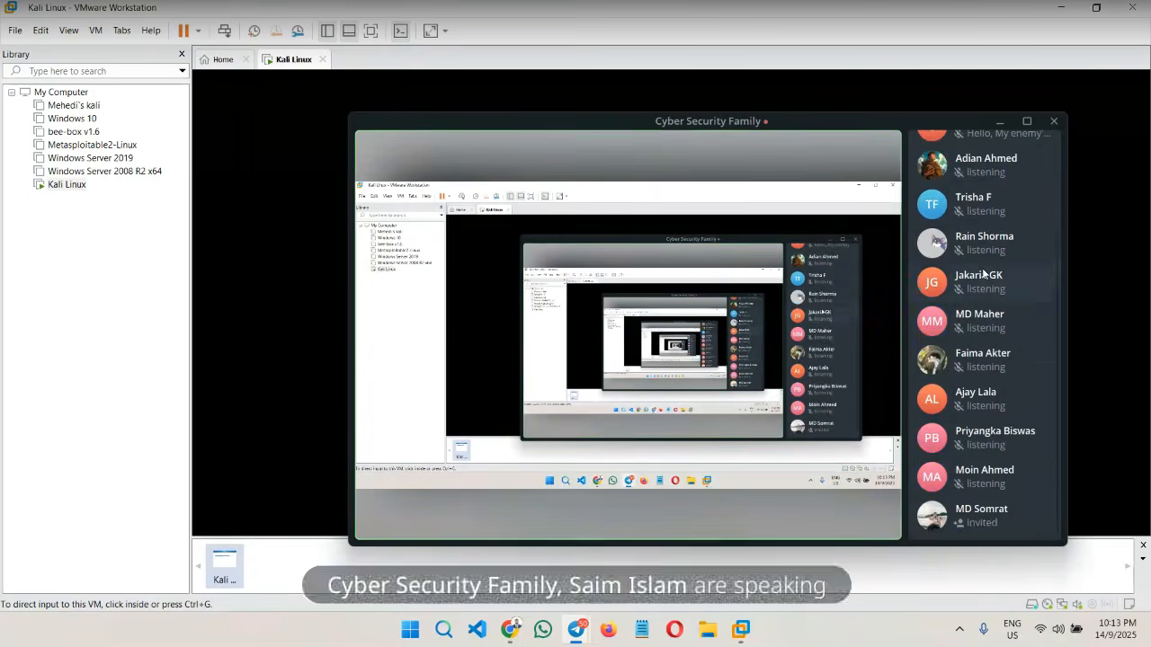
scroll(982, 268, "up", 3)
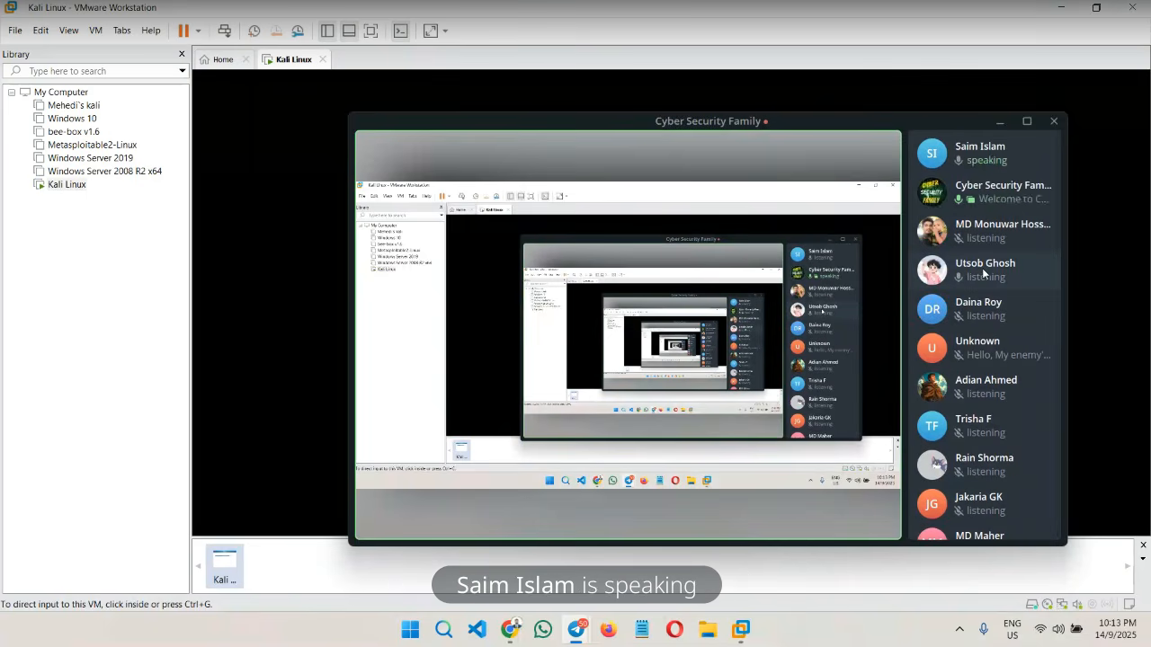
scroll(982, 268, "down", 3)
scroll(982, 268, "up", 3)
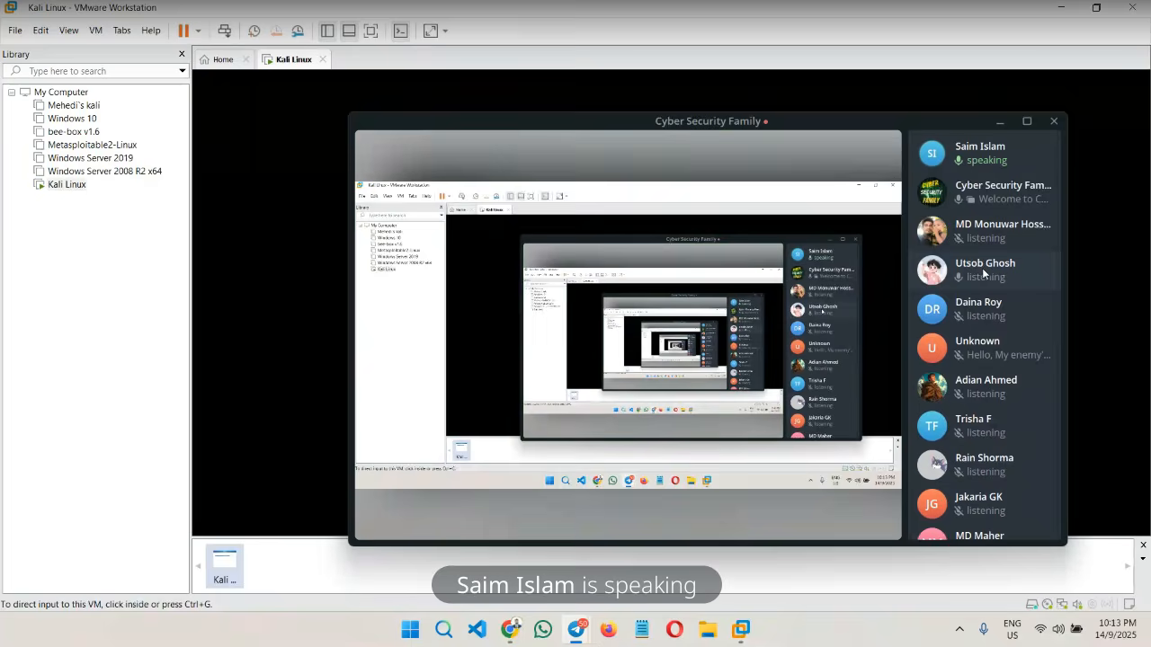
left_click_drag(780, 125, 744, 112)
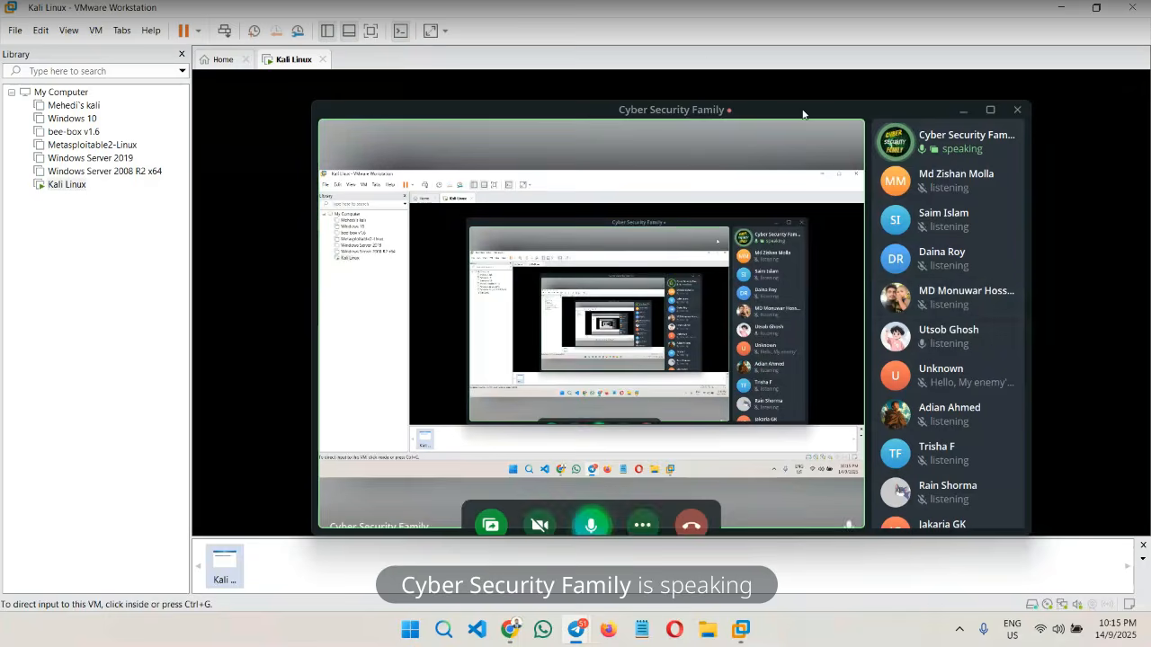
left_click(685, 43)
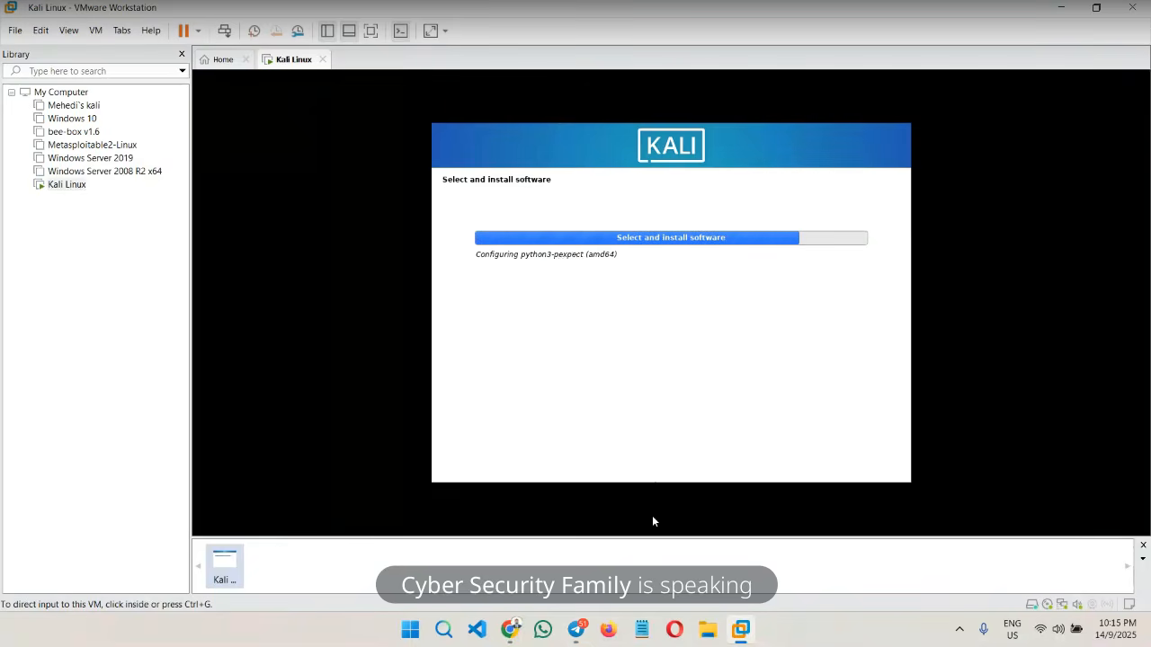
Bring the Telegram call window forward again to check for new participants, and go back to VMware Workstation.
mouse_move(577, 620)
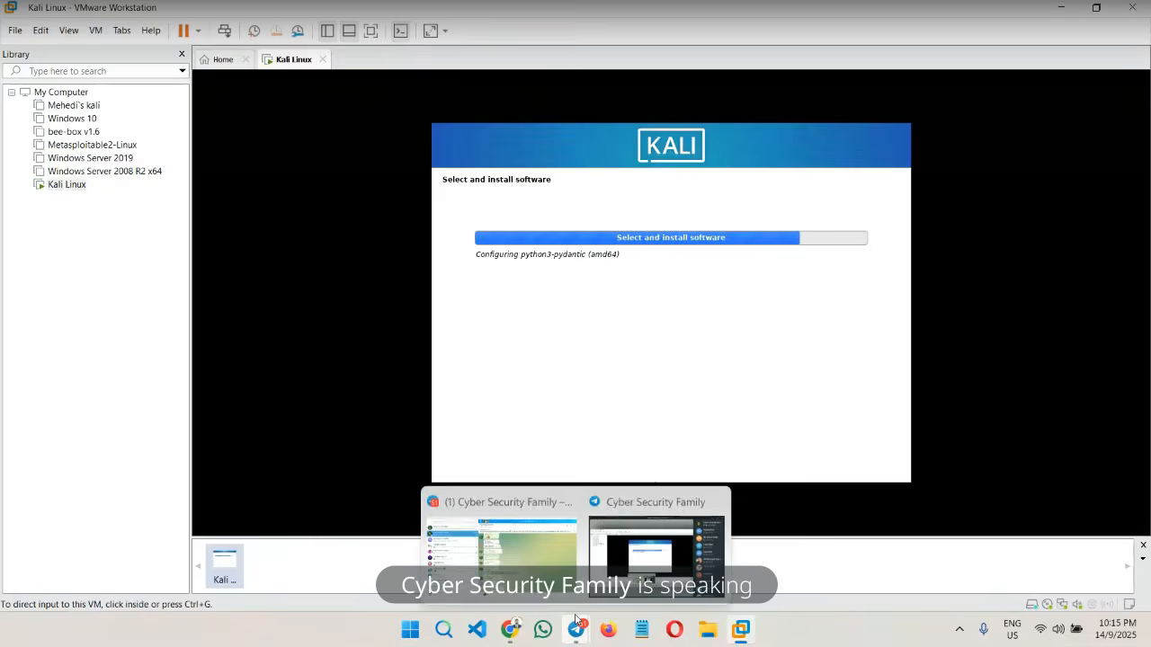
mouse_move(654, 555)
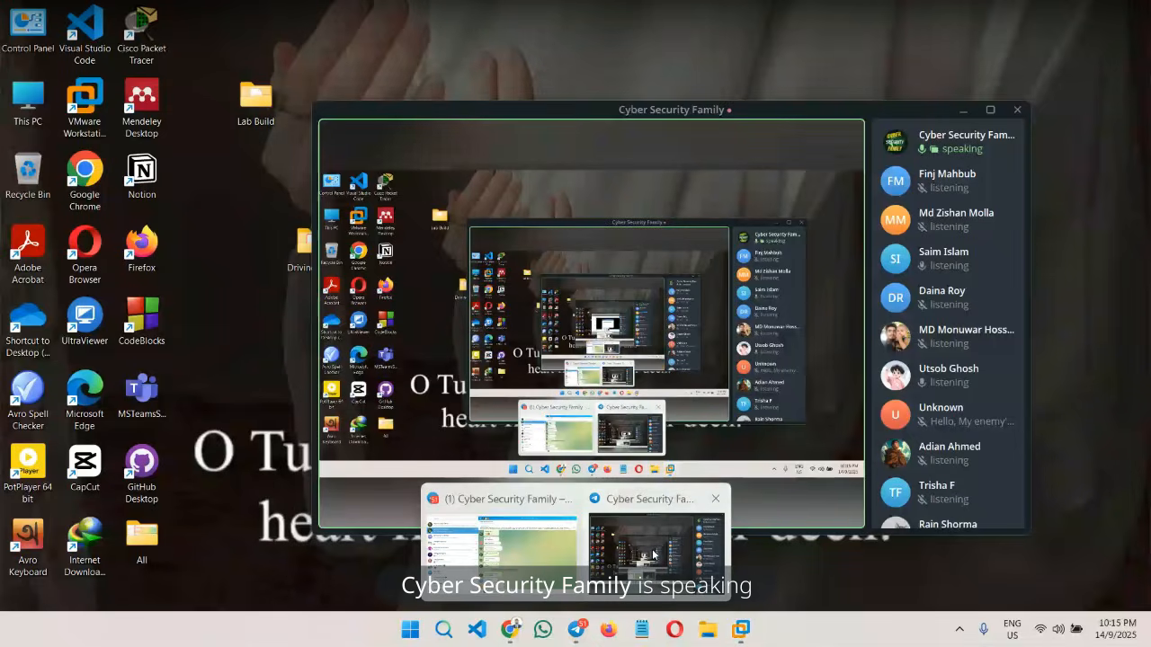
left_click(653, 555)
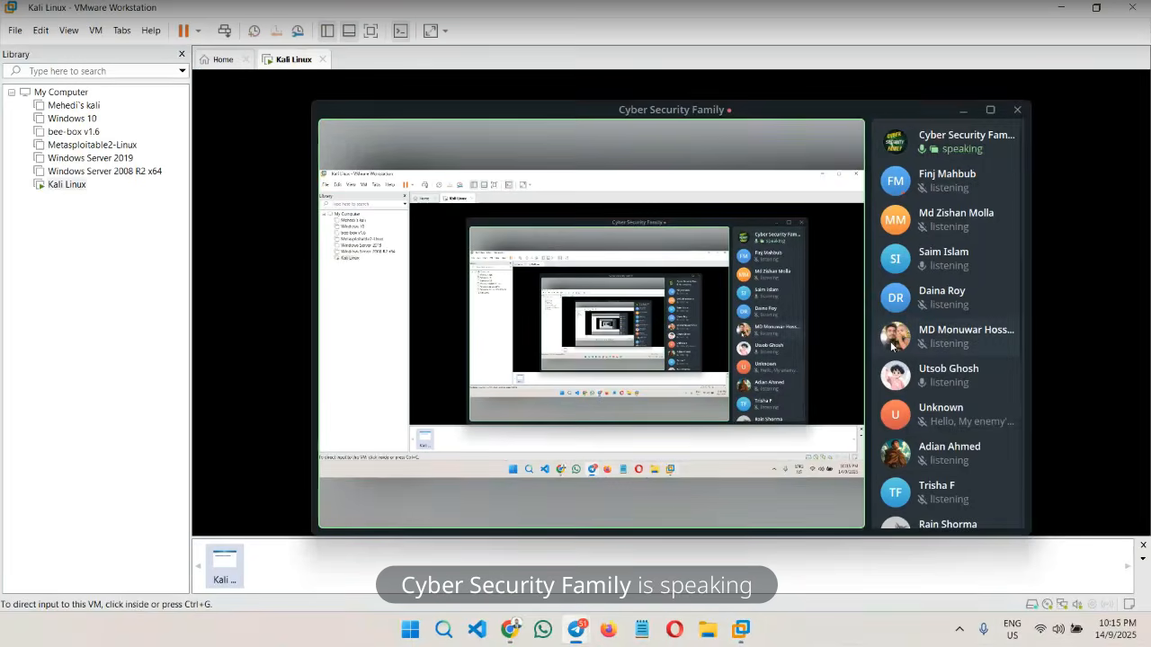
left_click(657, 62)
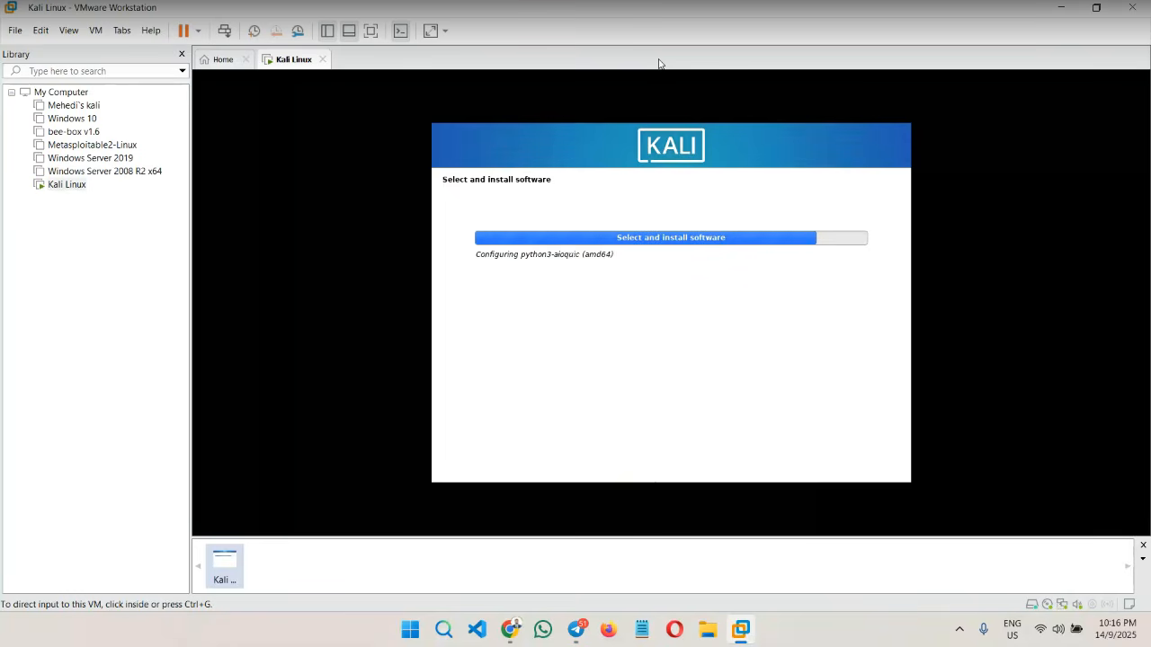
Release input from the virtual machine, check the host computer's drive space under This PC in File Explorer, and close it.
left_click(507, 216)
key("ctrl+alt")
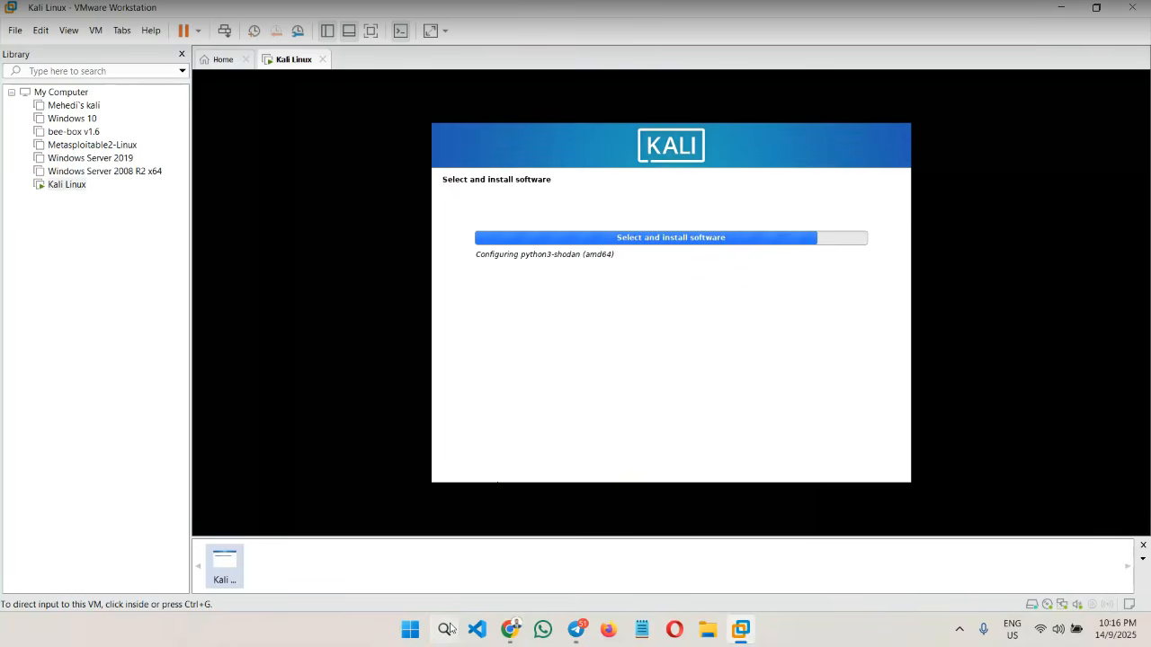
left_click(451, 628)
type("fi")
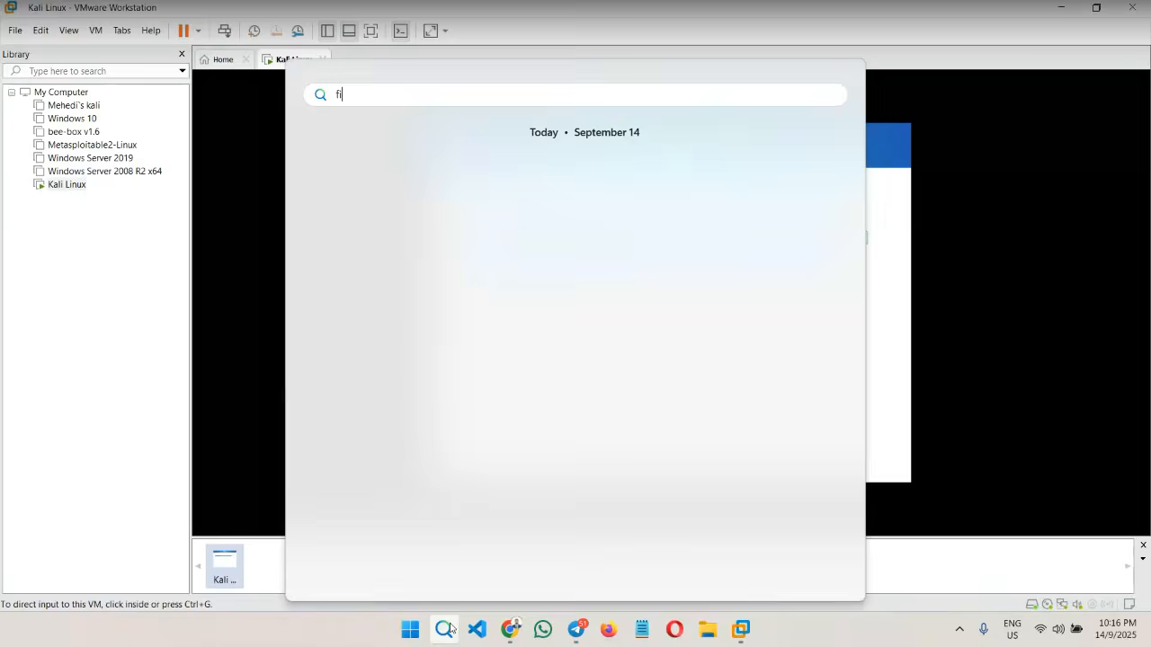
key("Return")
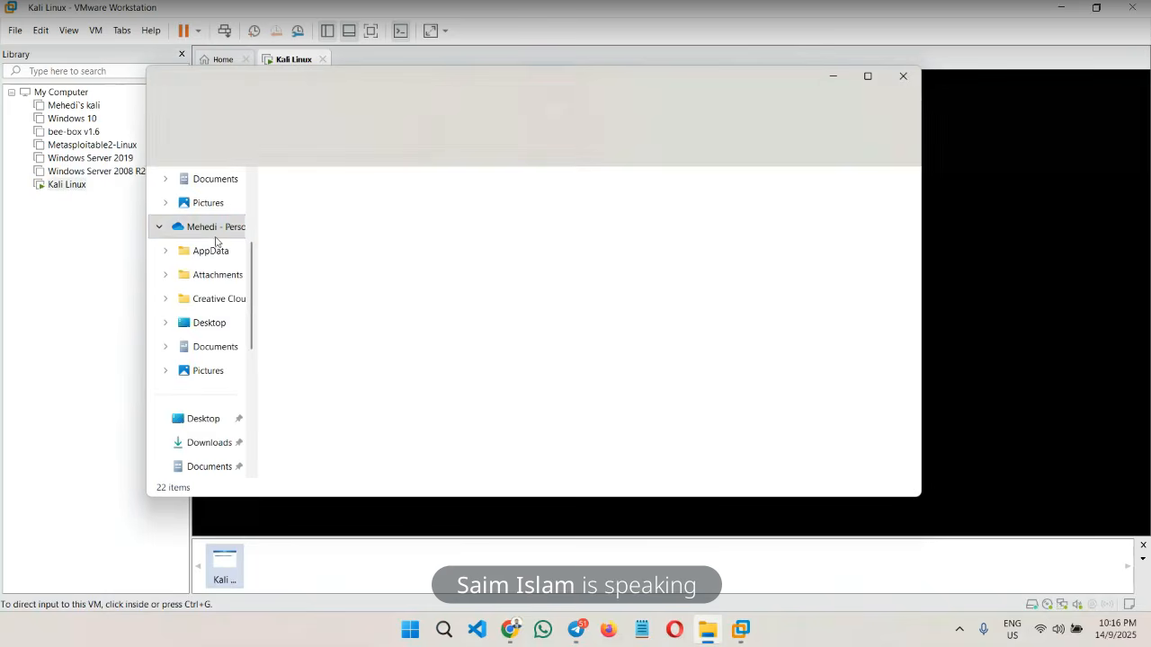
scroll(216, 242, "down", 5)
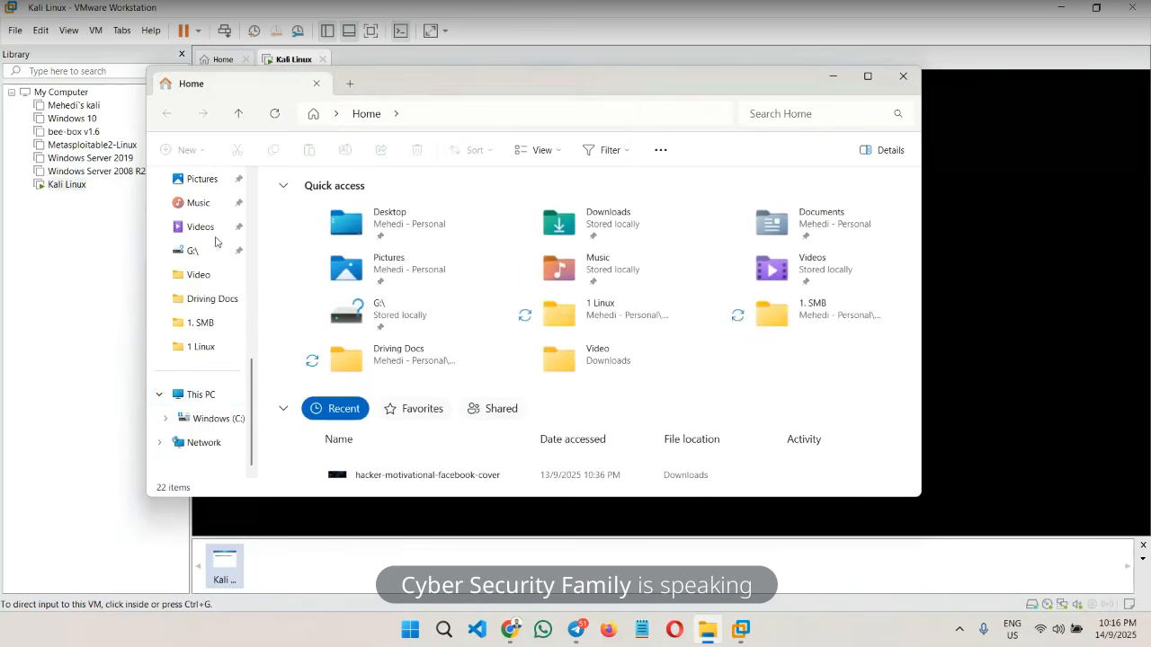
left_click(200, 394)
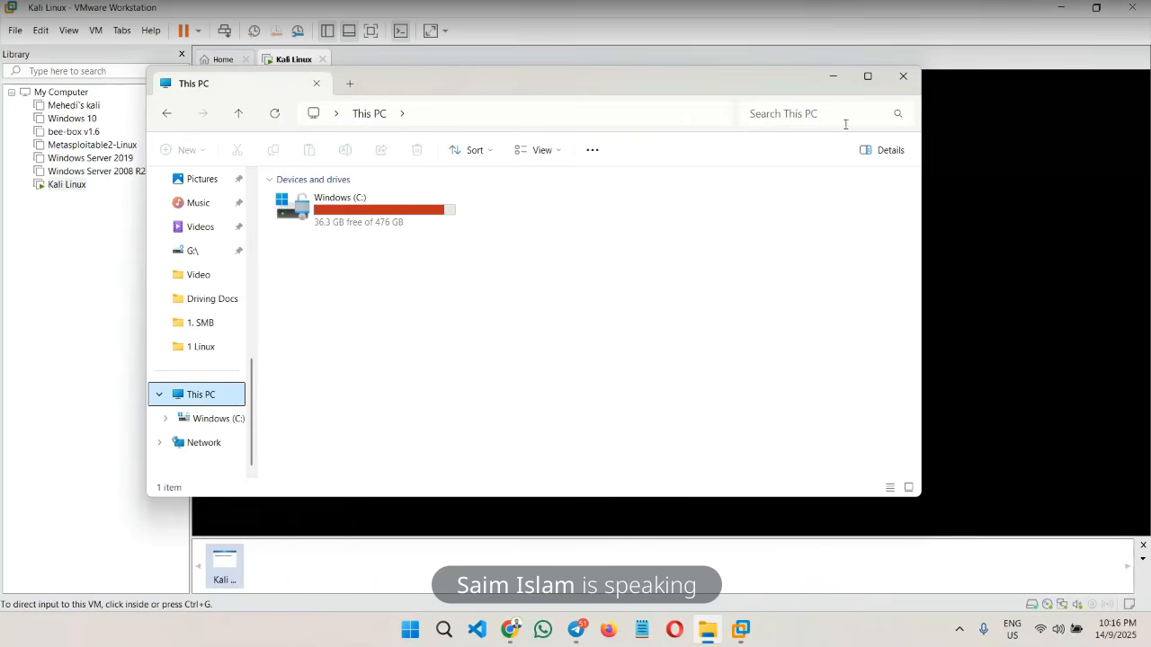
left_click(900, 85)
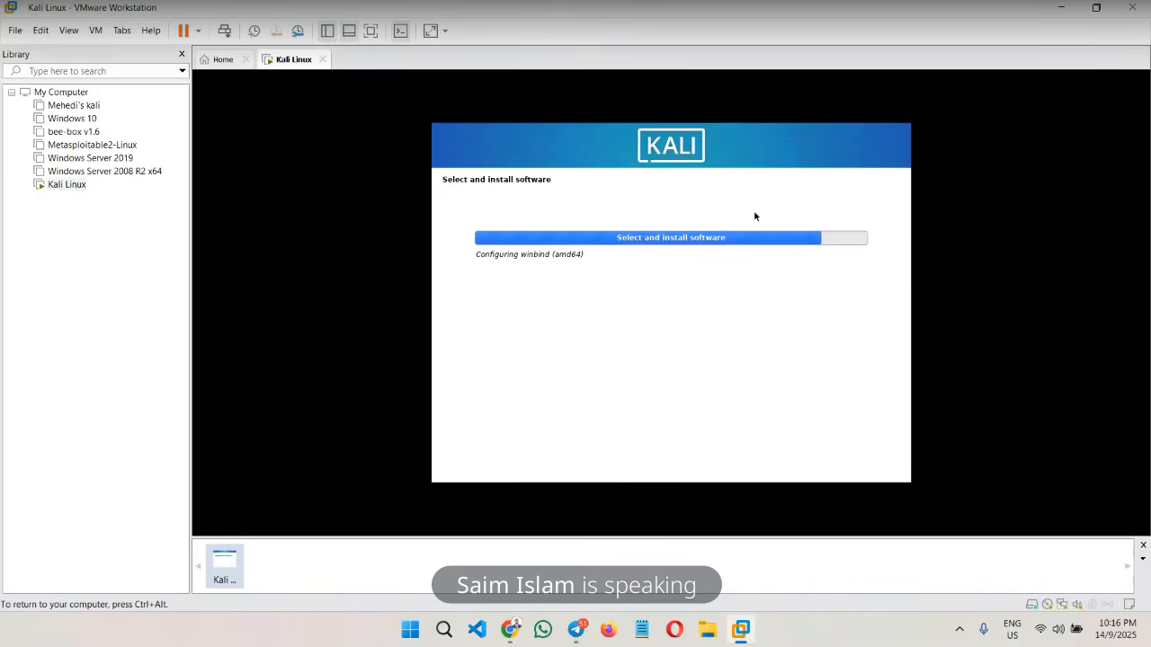
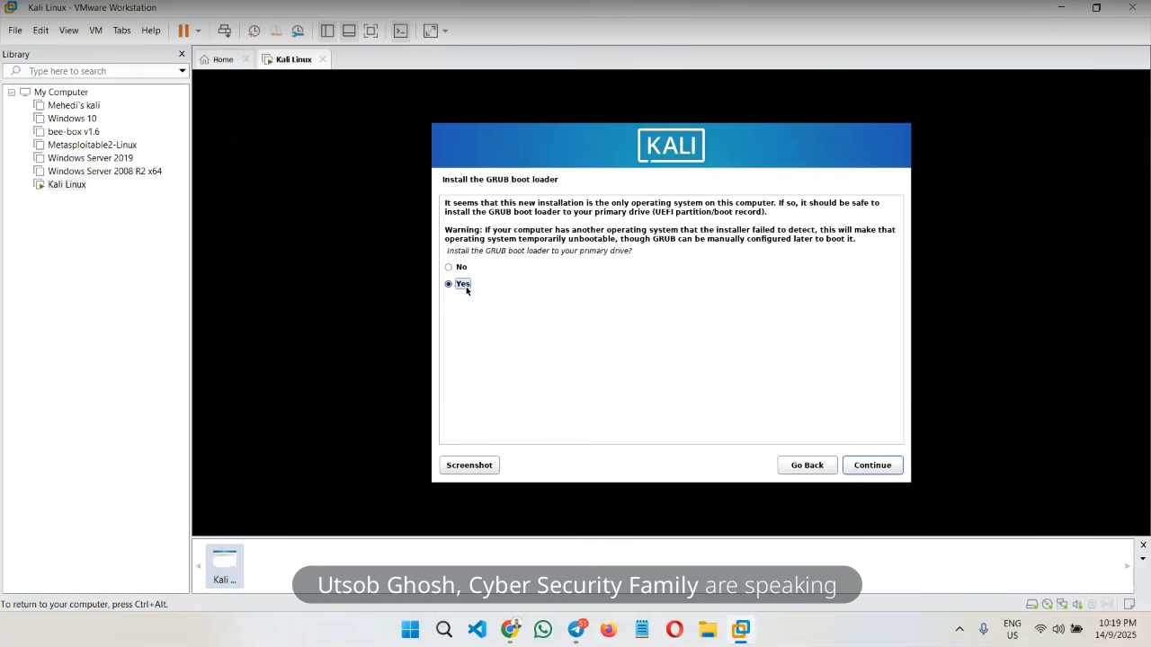
Install the GRUB boot loader to the primary drive on /dev/sda, and reboot into the newly installed Kali system.
left_click(872, 465)
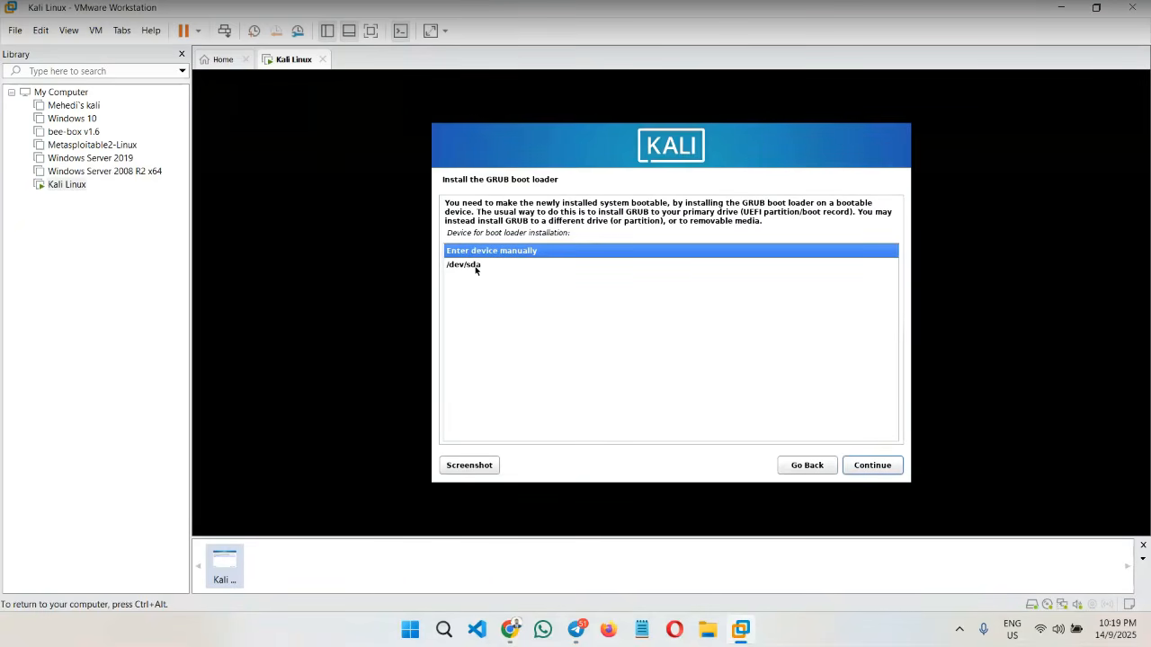
left_click(476, 267)
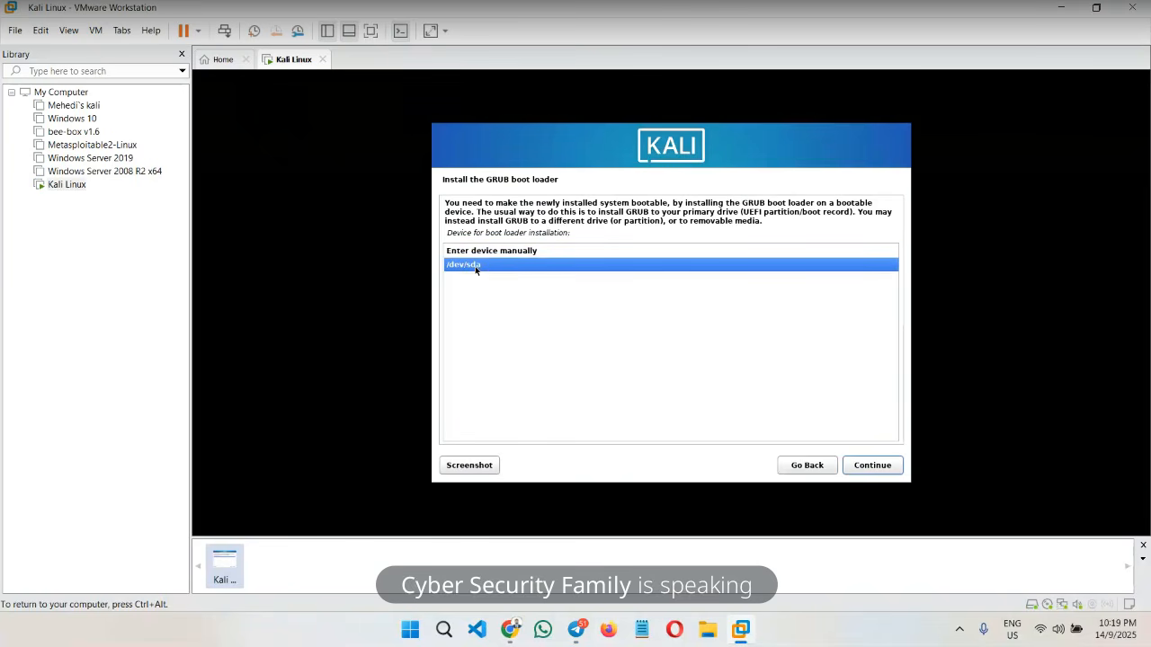
left_click(867, 465)
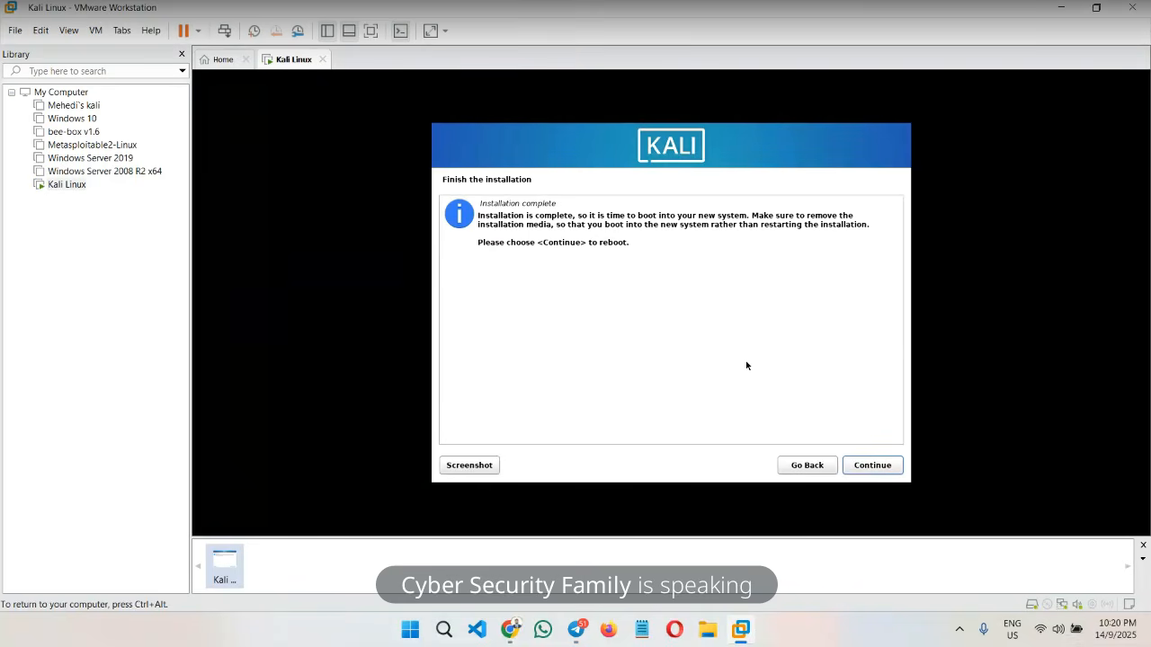
left_click(883, 468)
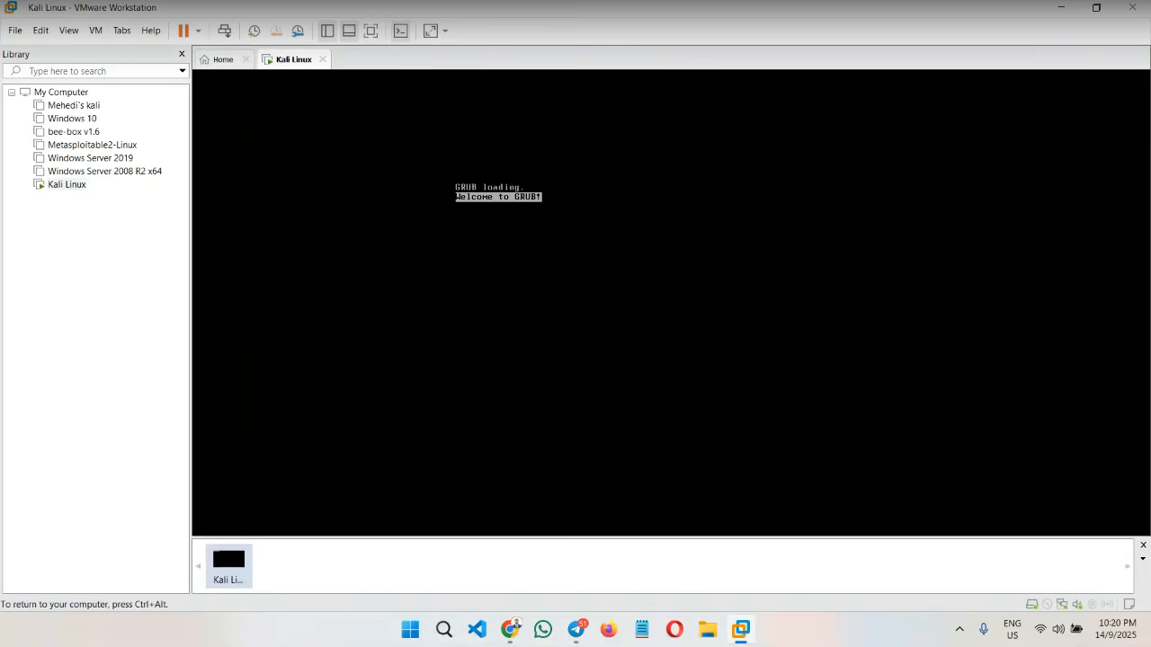
key("Return")
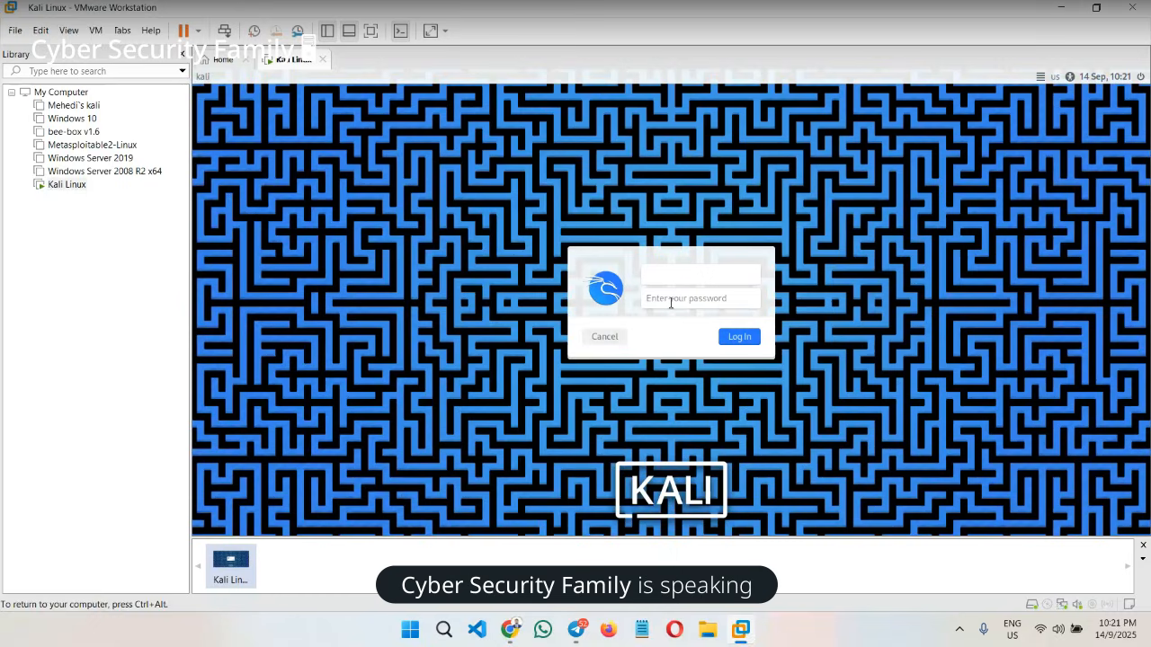
Try to log in to Kali with the username kali and the account password.
left_click(681, 276)
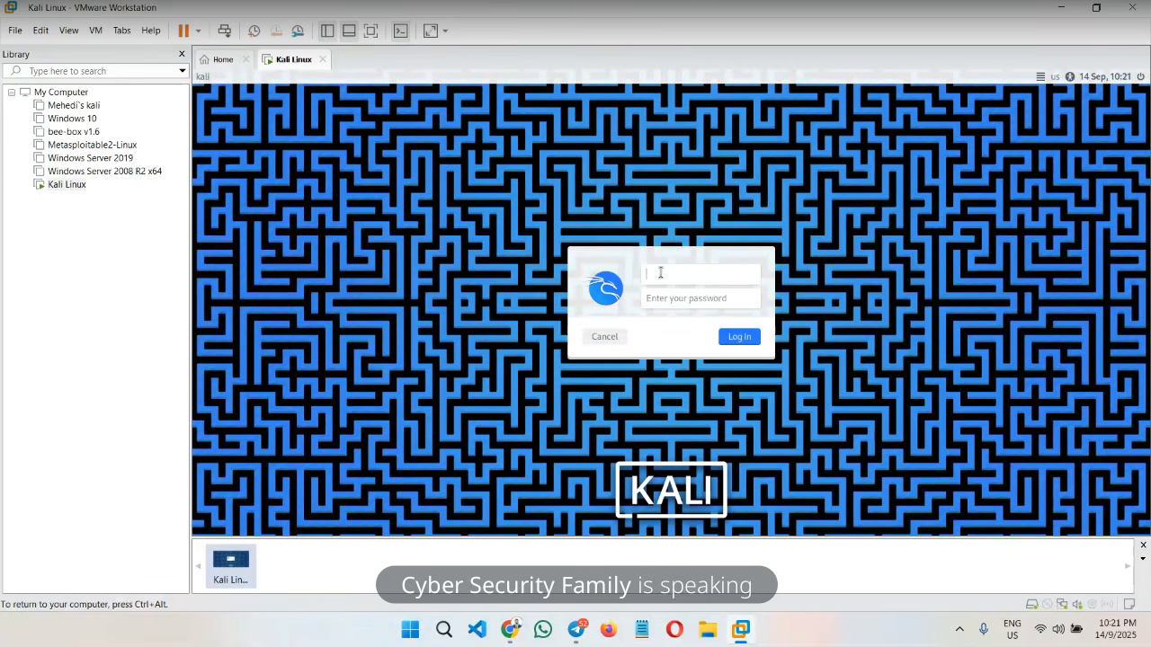
type("kali")
left_click(669, 292)
type("kali")
type("••")
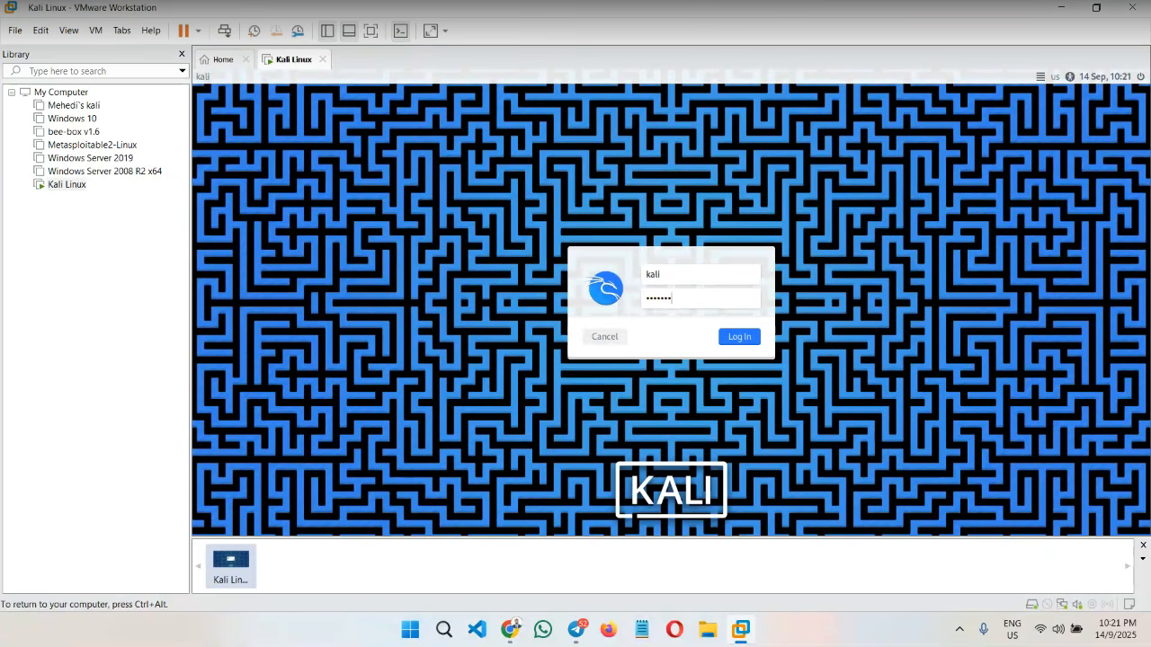
key("Return")
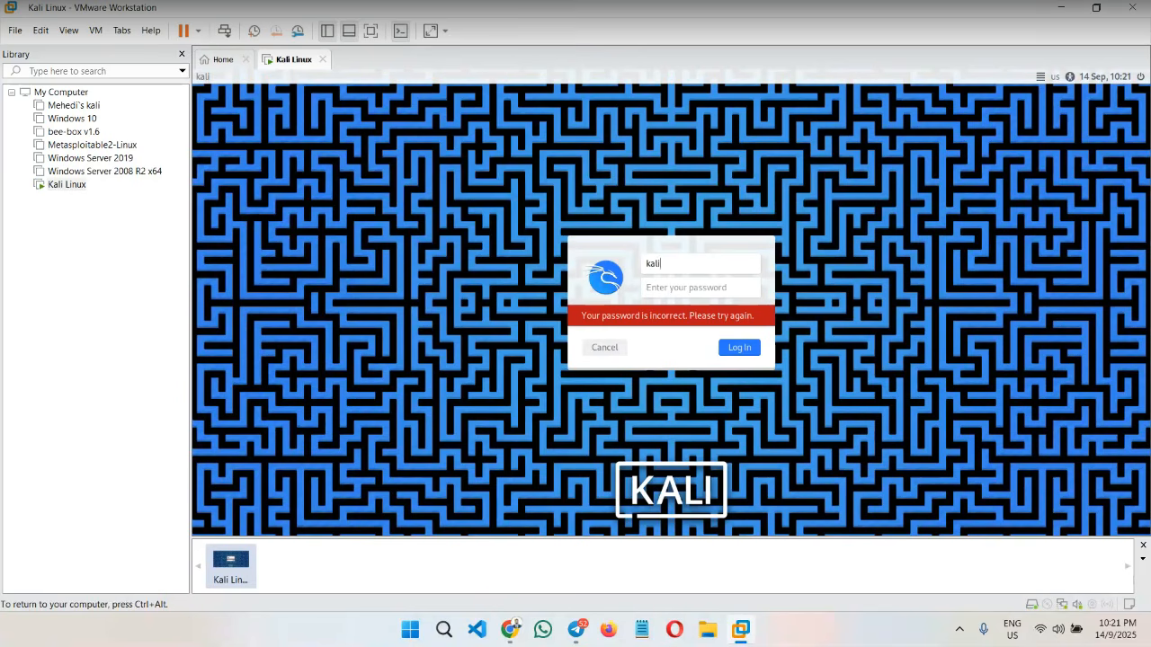
Re-enter the username and the account password and try logging in to Kali again.
key("BackSpace")
key("BackSpace")
key("BackSpace")
key("BackSpace")
type("Kali")
left_click(679, 288)
key("Return")
Replace the username with kali, enter the correct account password and log in to the Kali desktop.
left_click_drag(671, 261, 650, 262)
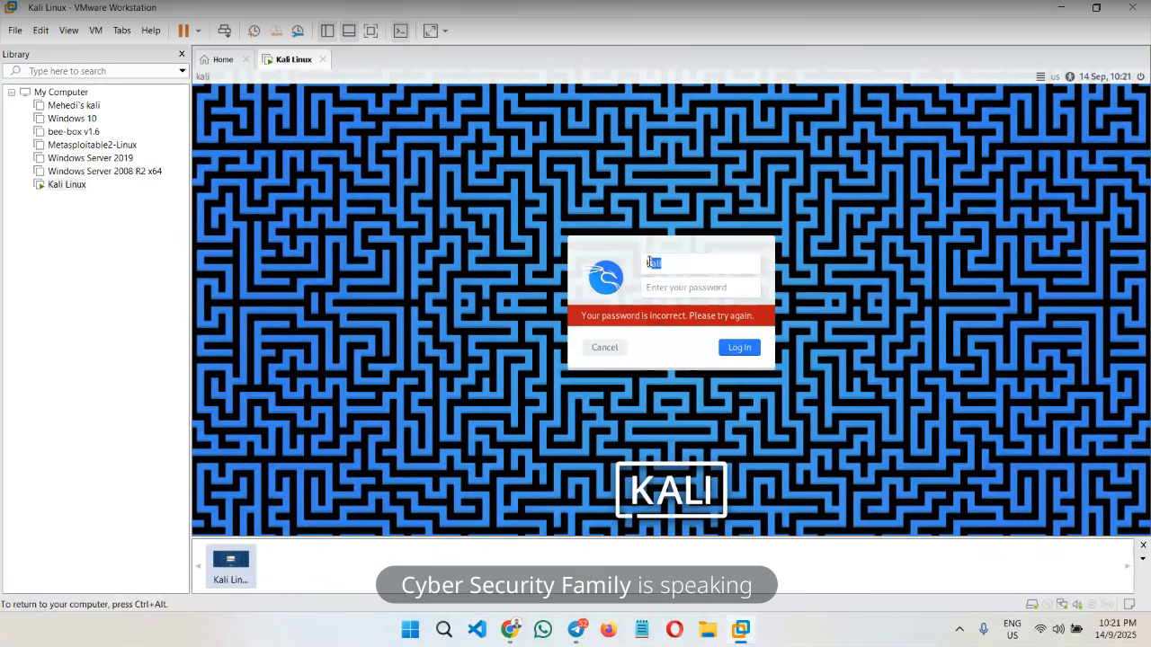
type("kali")
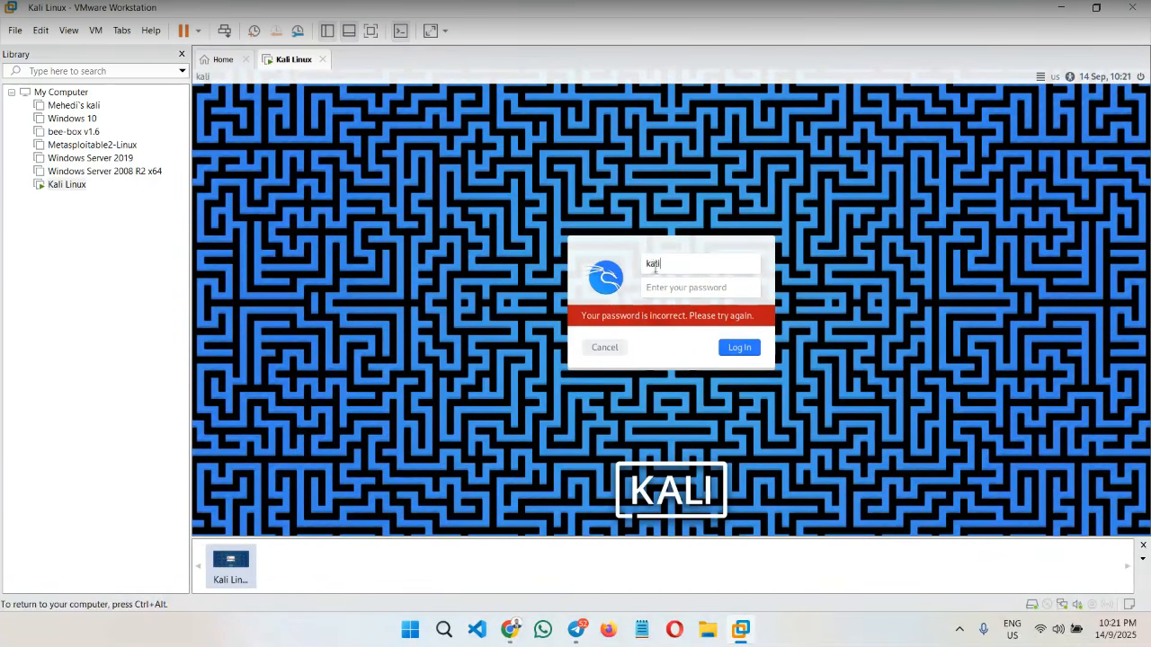
key("Tab")
type("•••••••••")
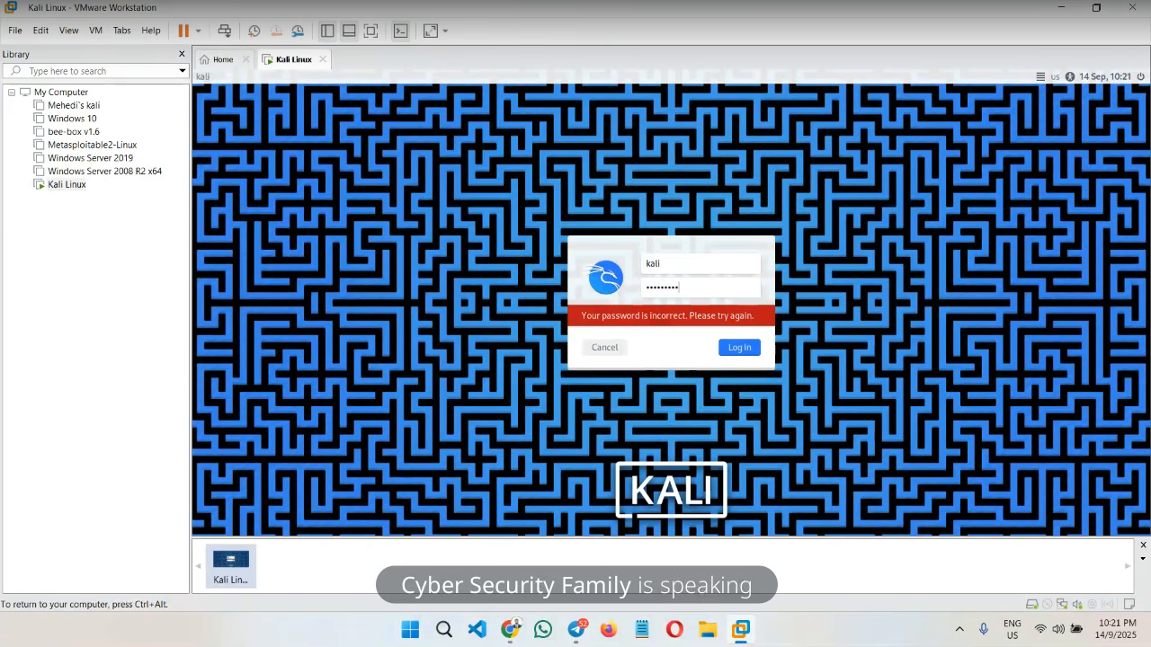
key("Return")
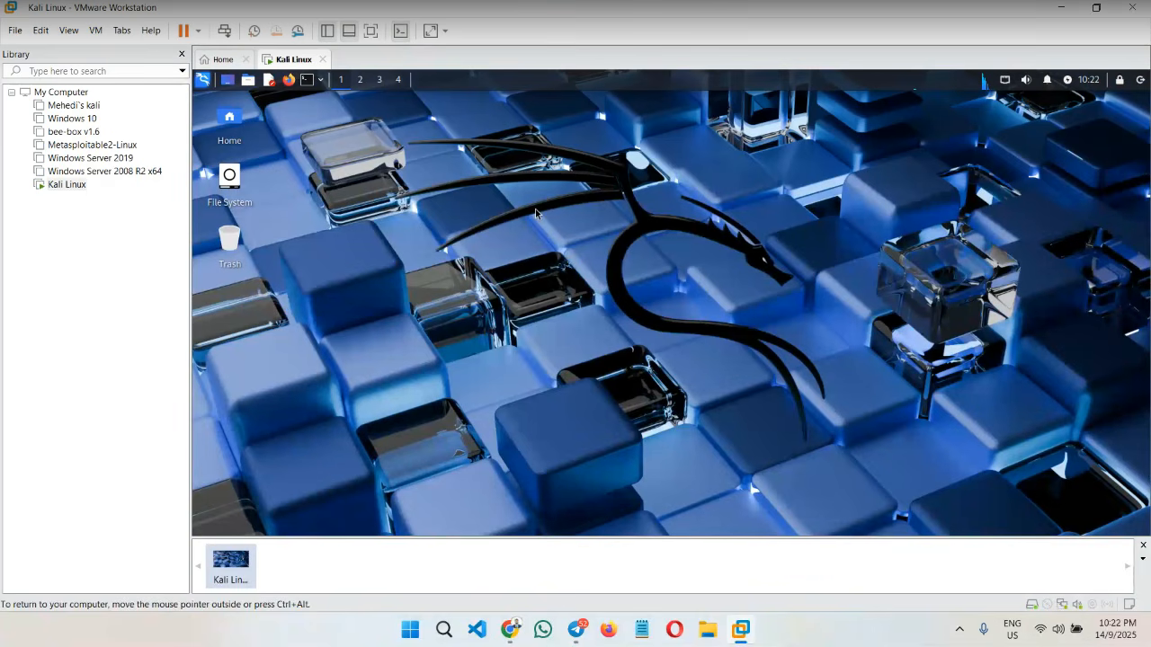
Dismiss the desktop's context options and shut down the Kali Linux virtual machine from its log-out dialog.
right_click(523, 196)
left_click(452, 177)
left_click(1142, 81)
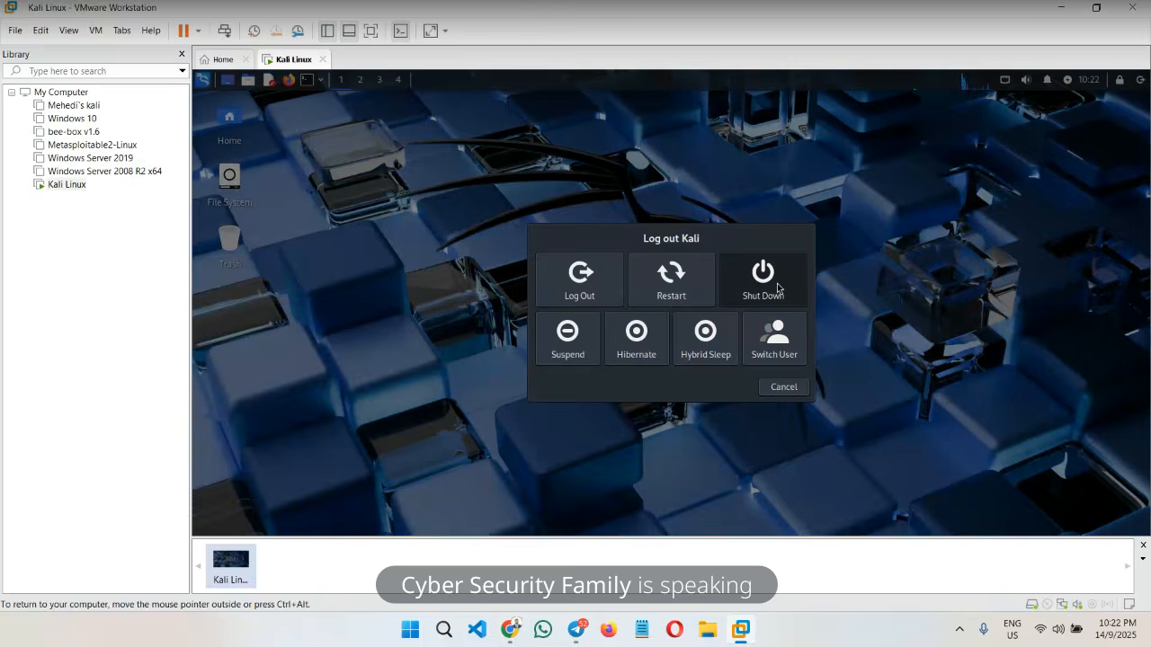
left_click(778, 288)
Switch to Chrome and search Google for "metasploitable 2 download" in the empty new tab.
left_click(511, 629)
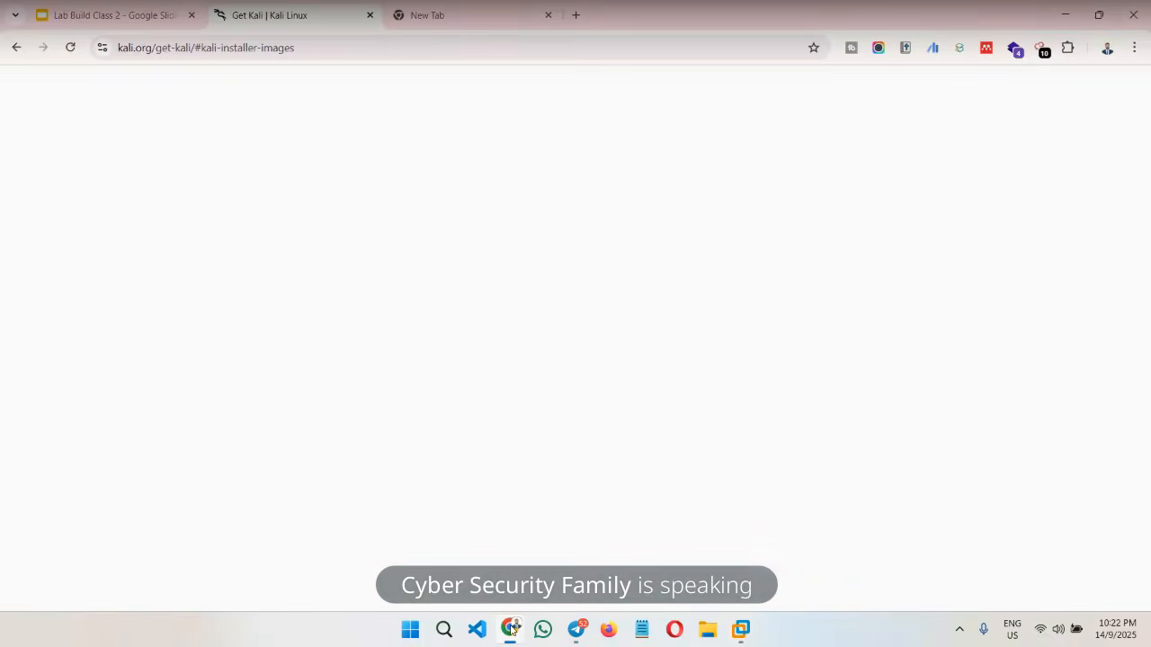
left_click(449, 7)
type("metasploitable 2")
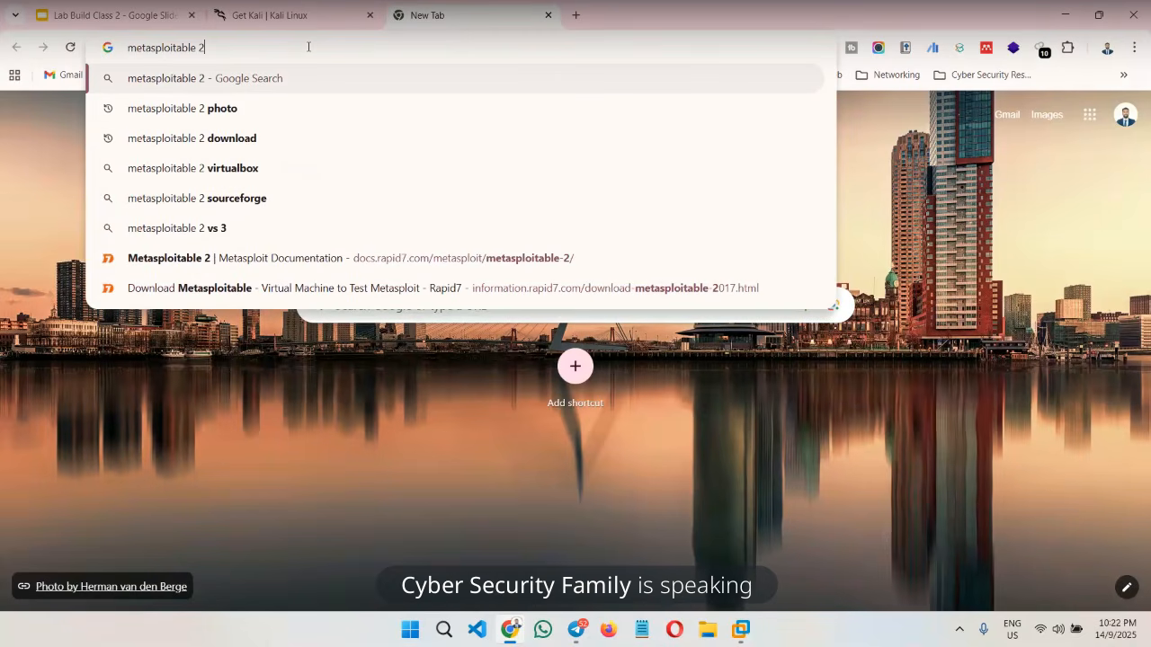
type(" downloa")
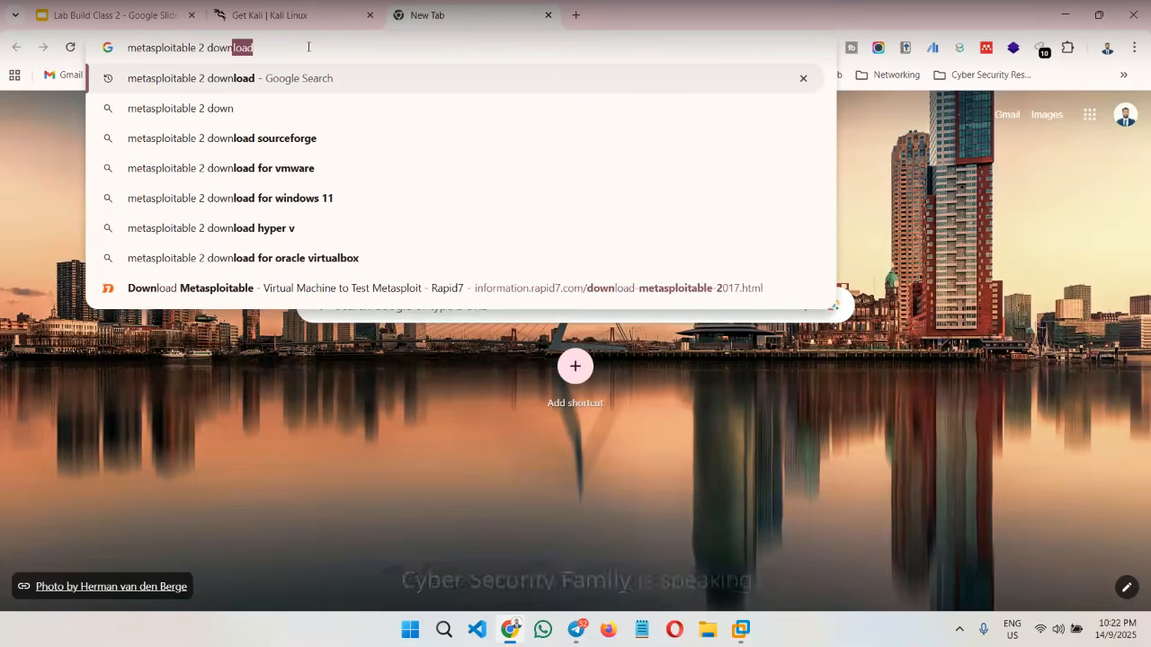
type("d")
key("Return")
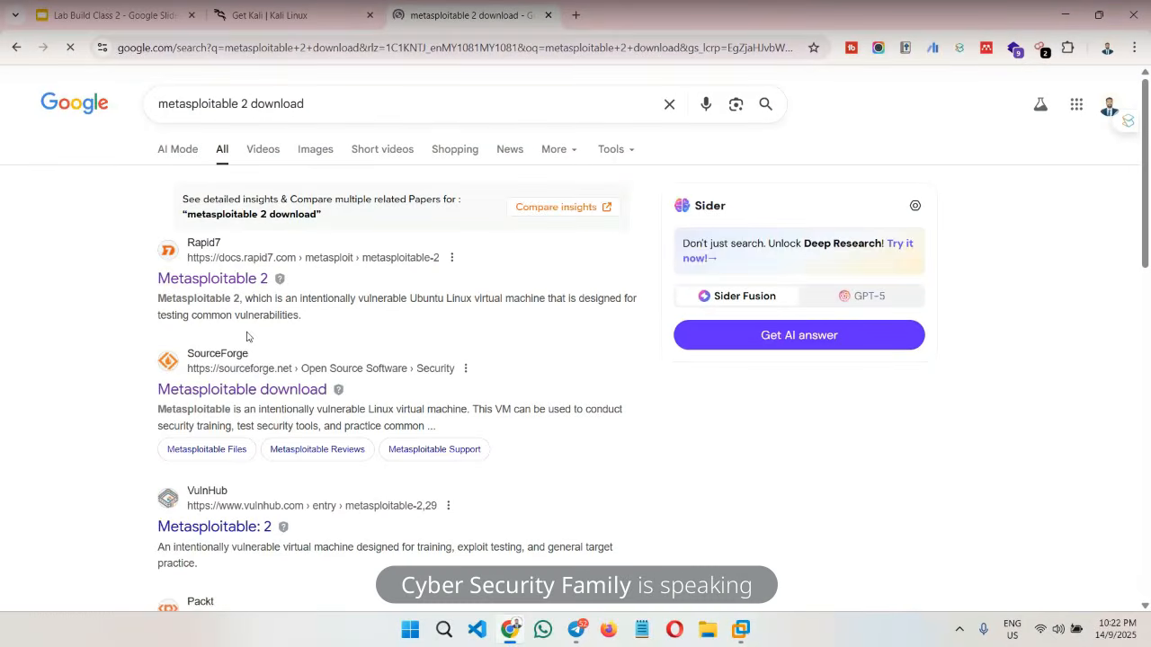
Open the SourceForge "Metasploitable download" search result in a new tab.
scroll(247, 336, "down", 2)
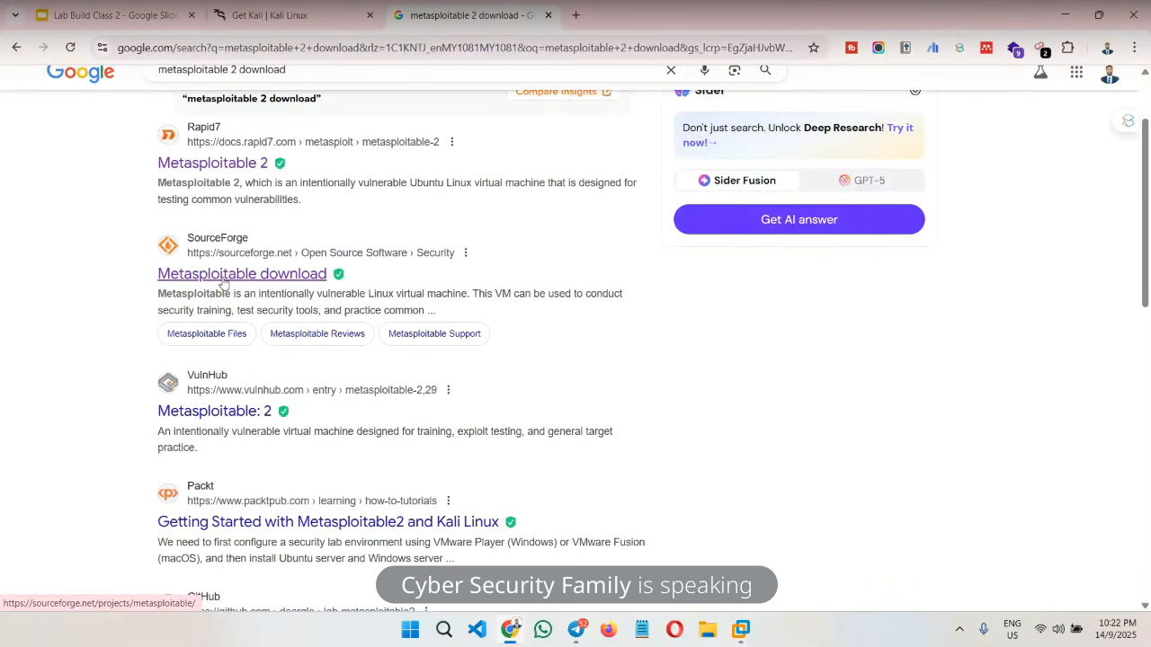
right_click(270, 282)
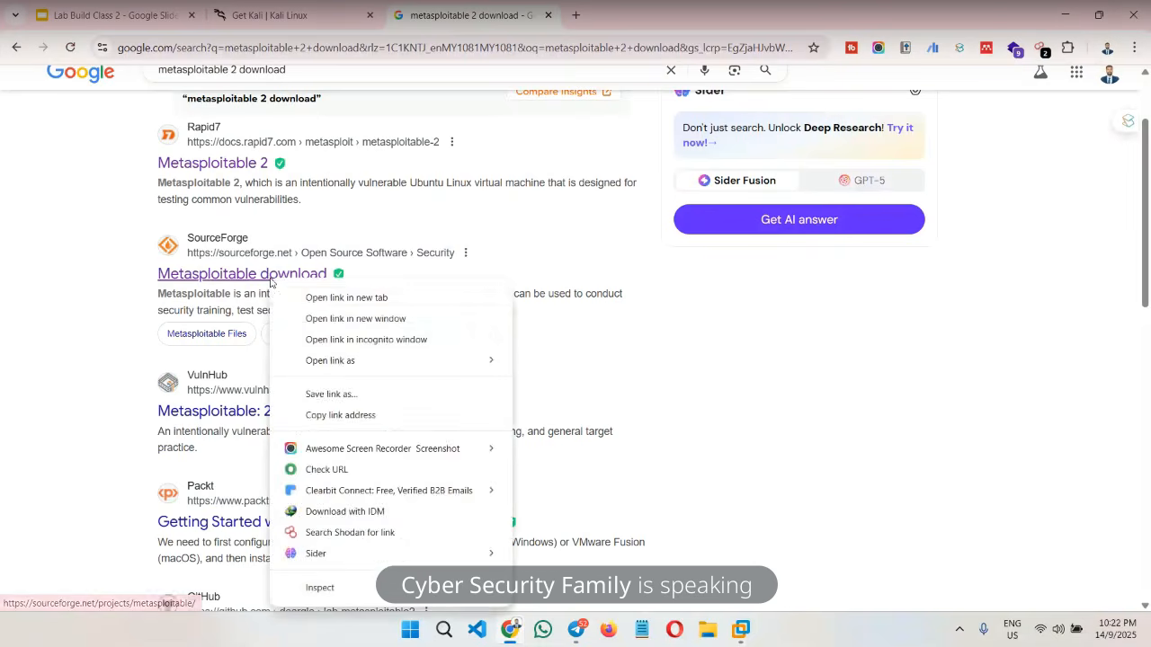
left_click(317, 297)
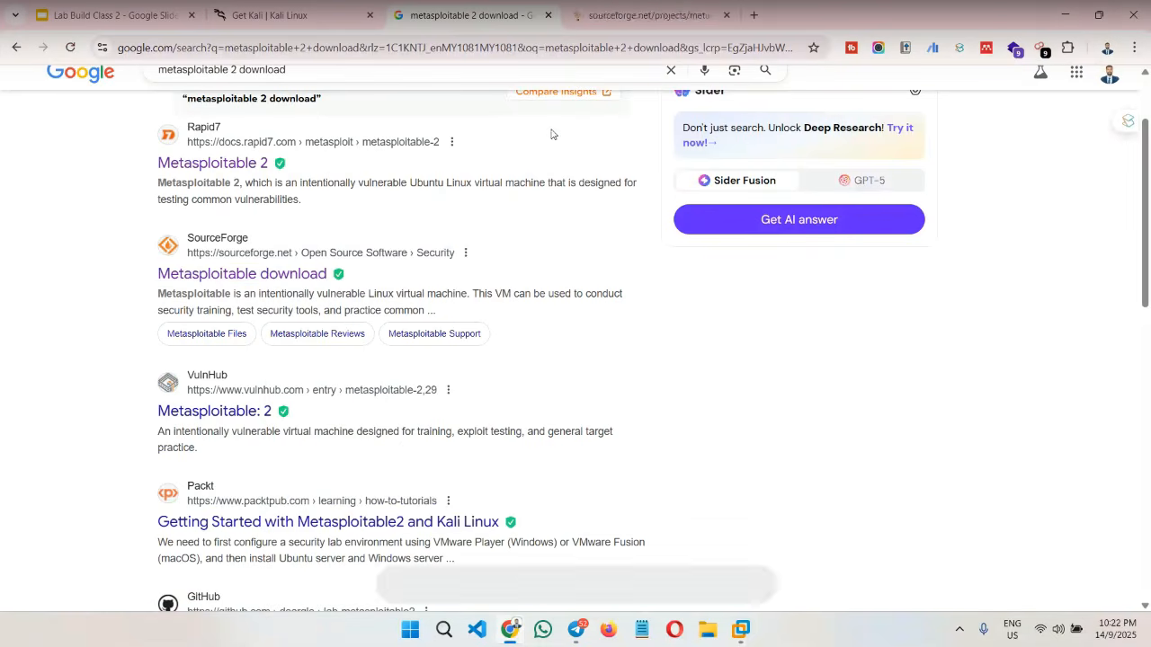
mouse_move(605, 4)
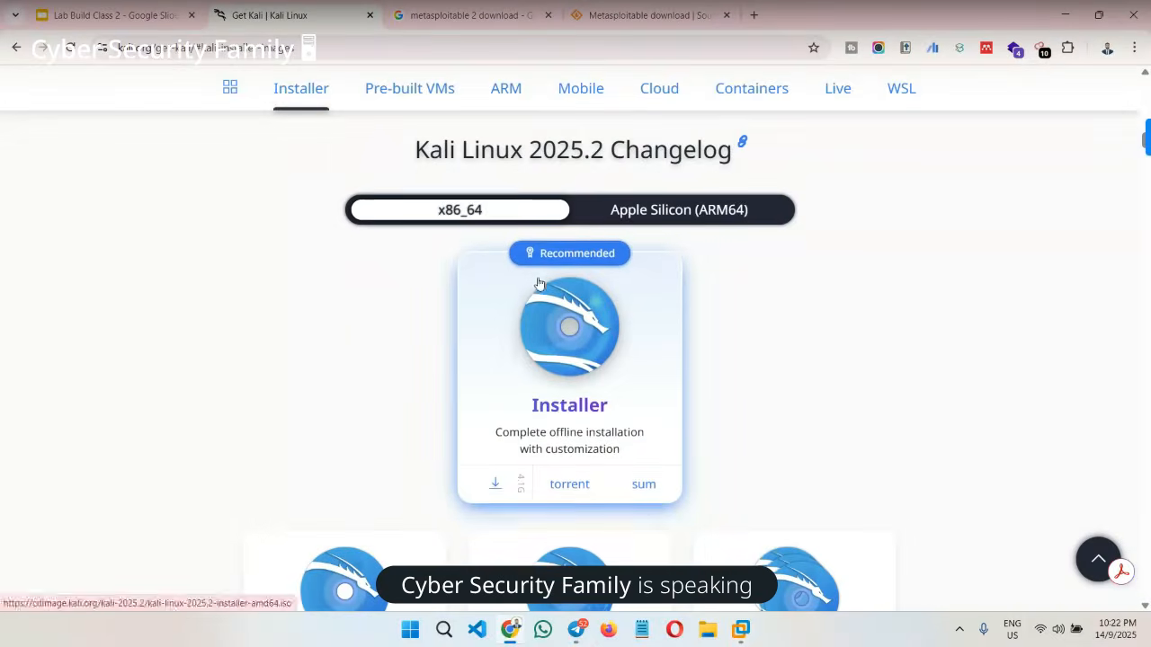
On the Get Kali page, open the pre-built virtual machines and try to download the recommended VMware image.
scroll(540, 284, "up", 15)
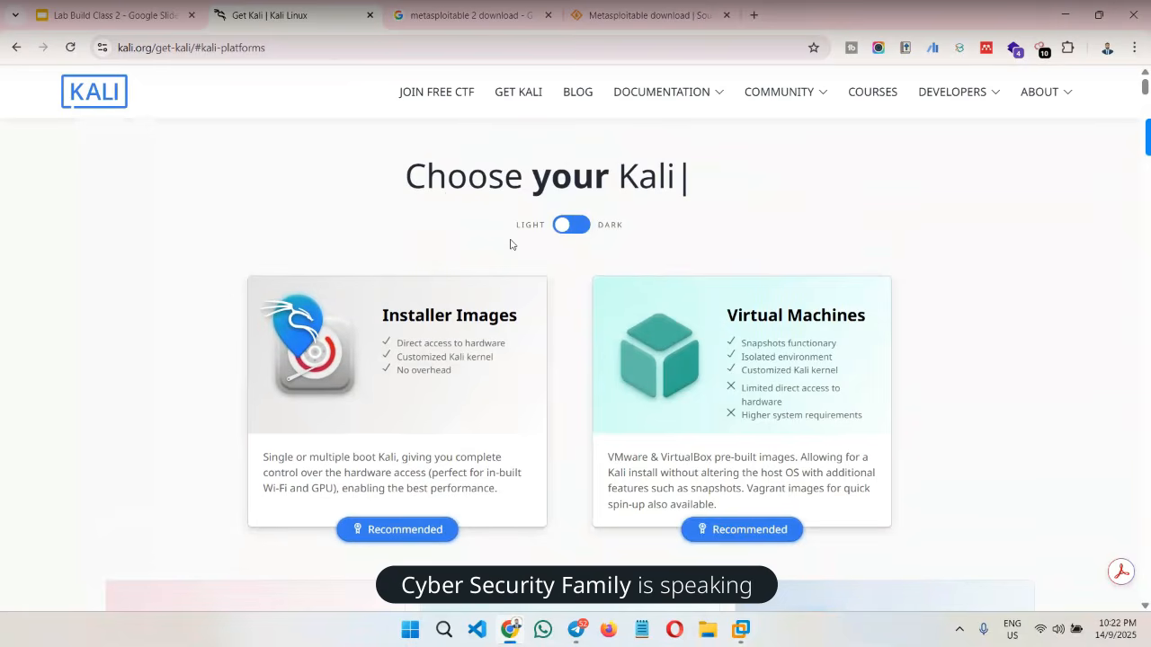
scroll(510, 244, "down", 1)
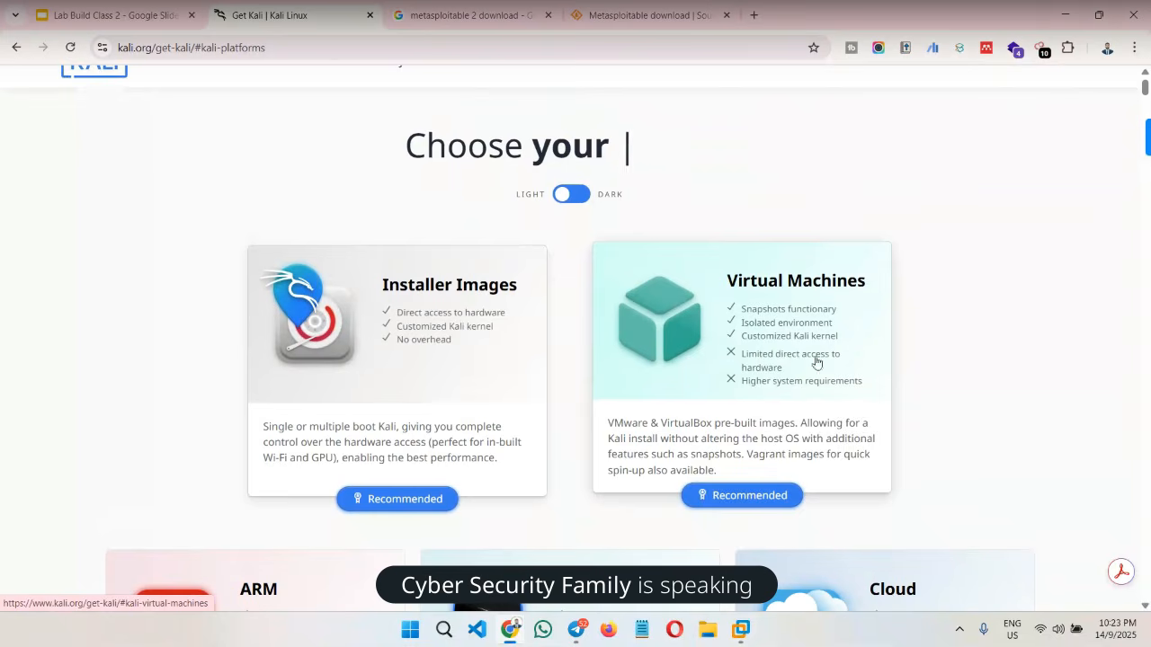
left_click(756, 498)
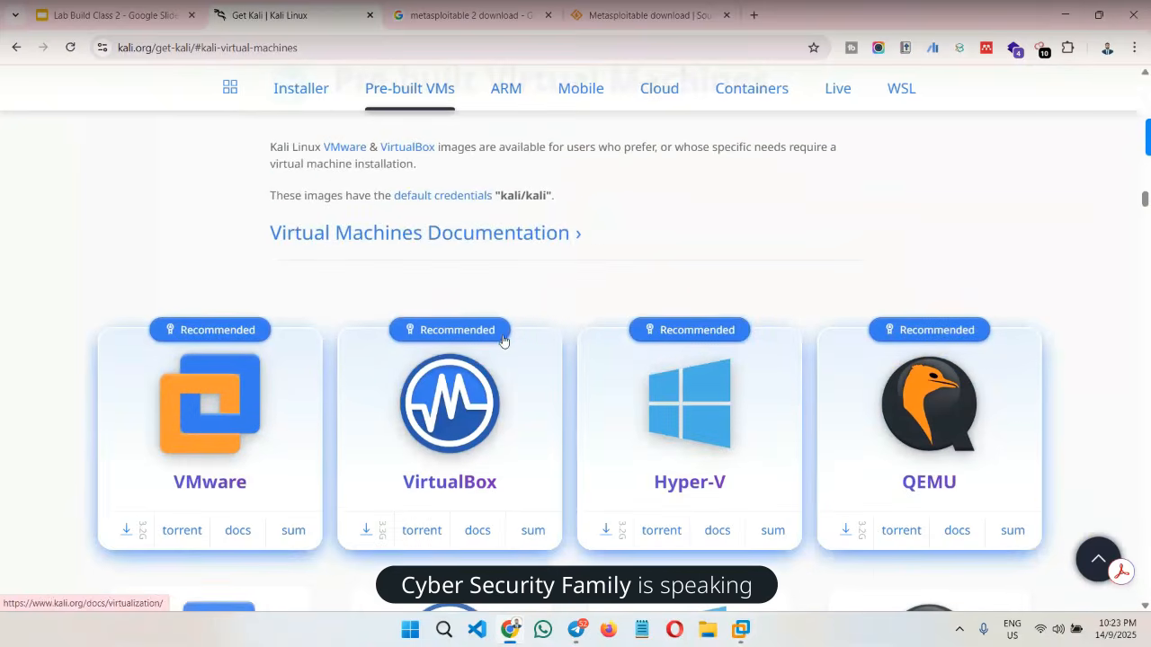
scroll(232, 401, "down", 1)
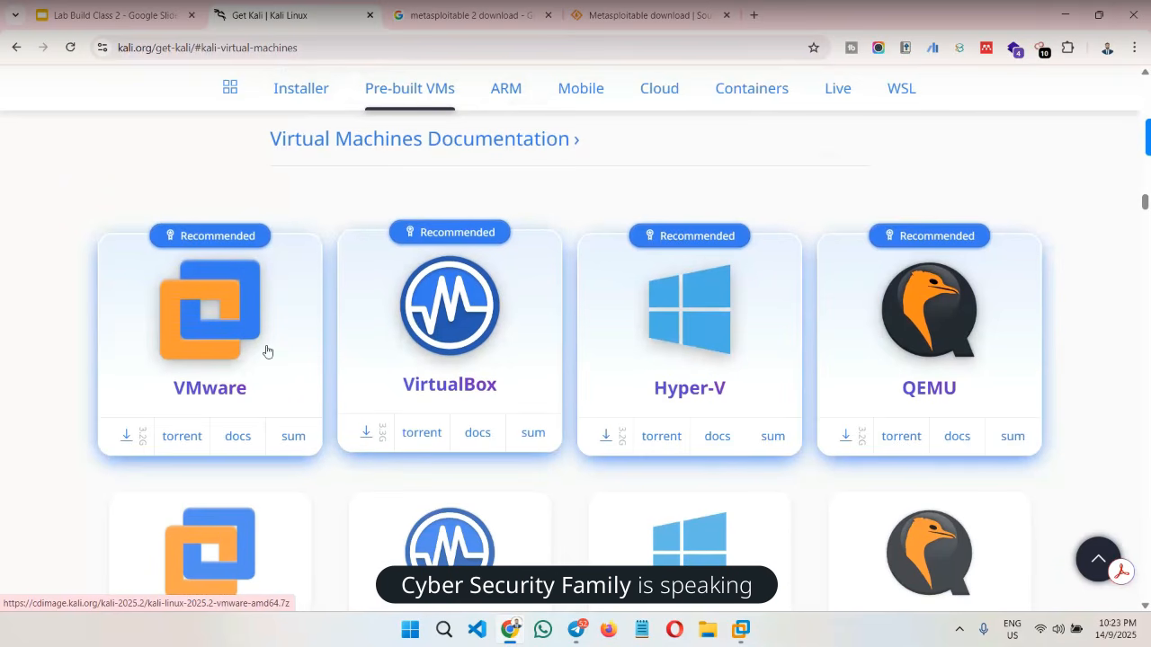
scroll(191, 384, "down", 2)
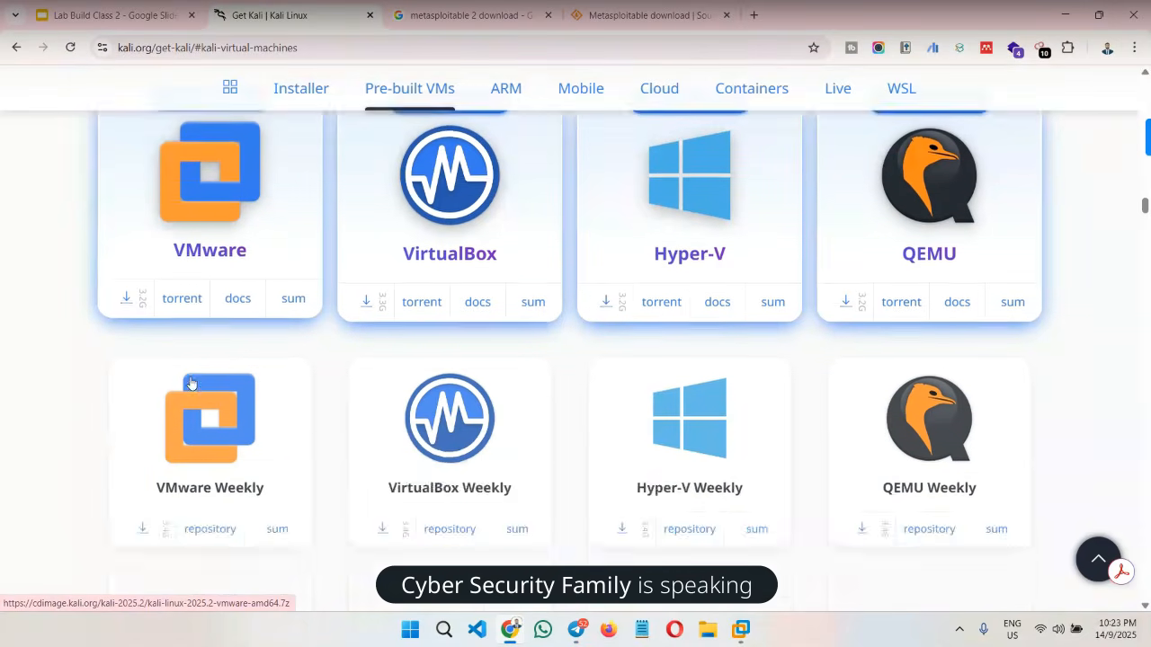
scroll(191, 383, "up", 1)
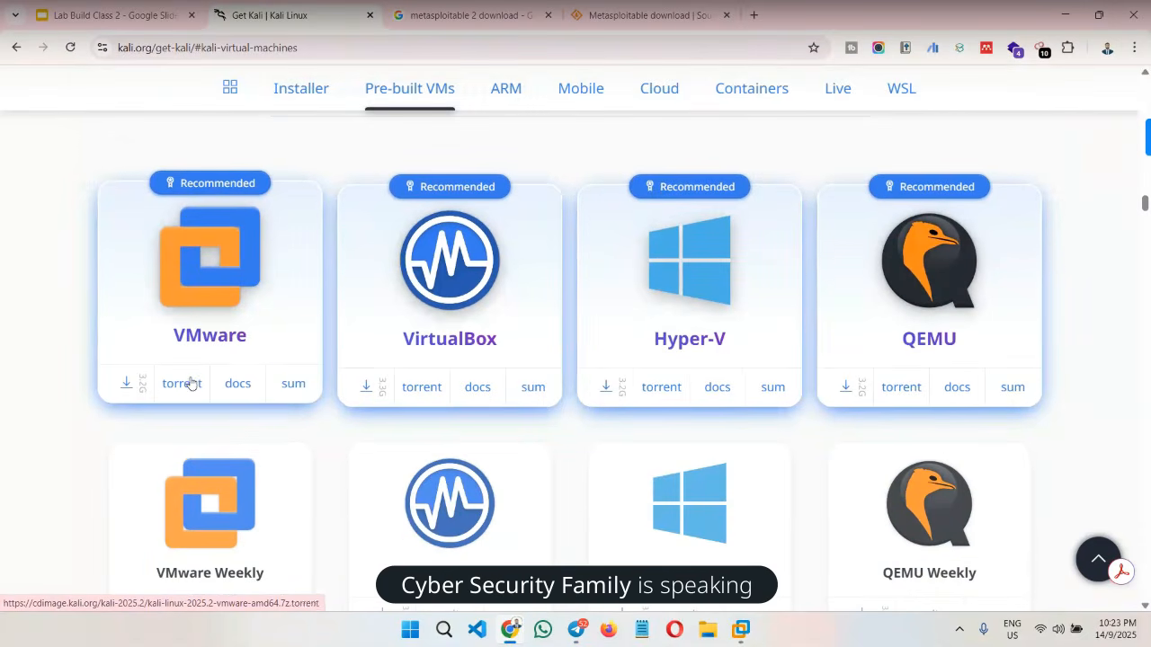
left_click(127, 385)
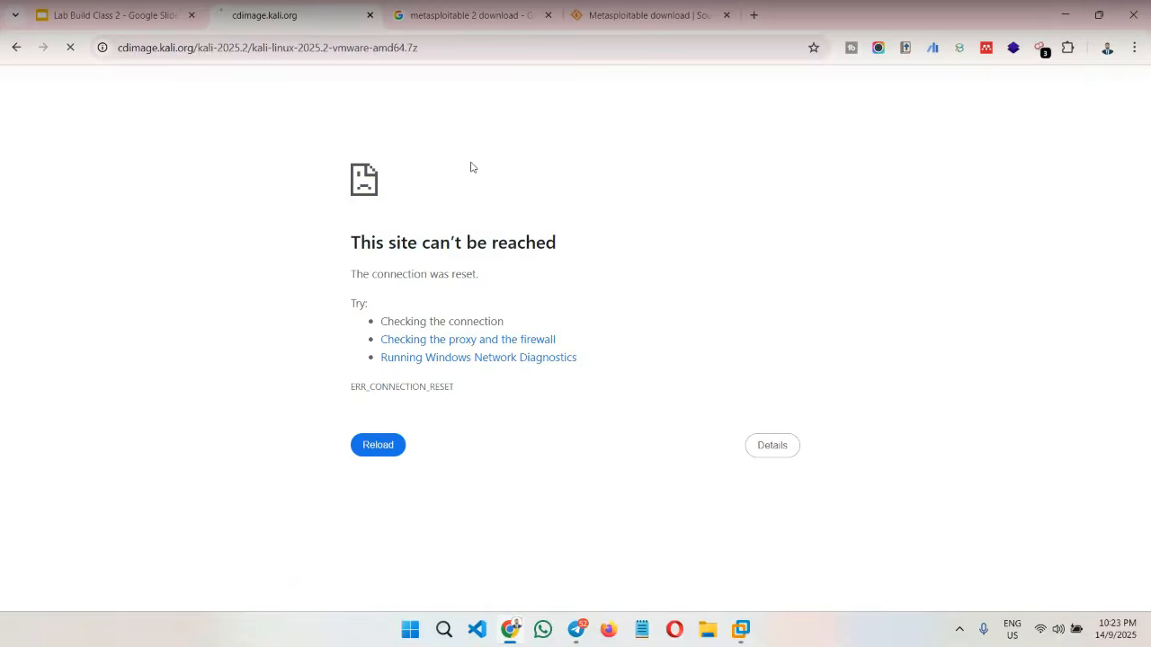
Connect the browser's VPN extension to its optimal location and return to the Kali pre-built virtual machines page.
left_click(1066, 50)
left_click(900, 330)
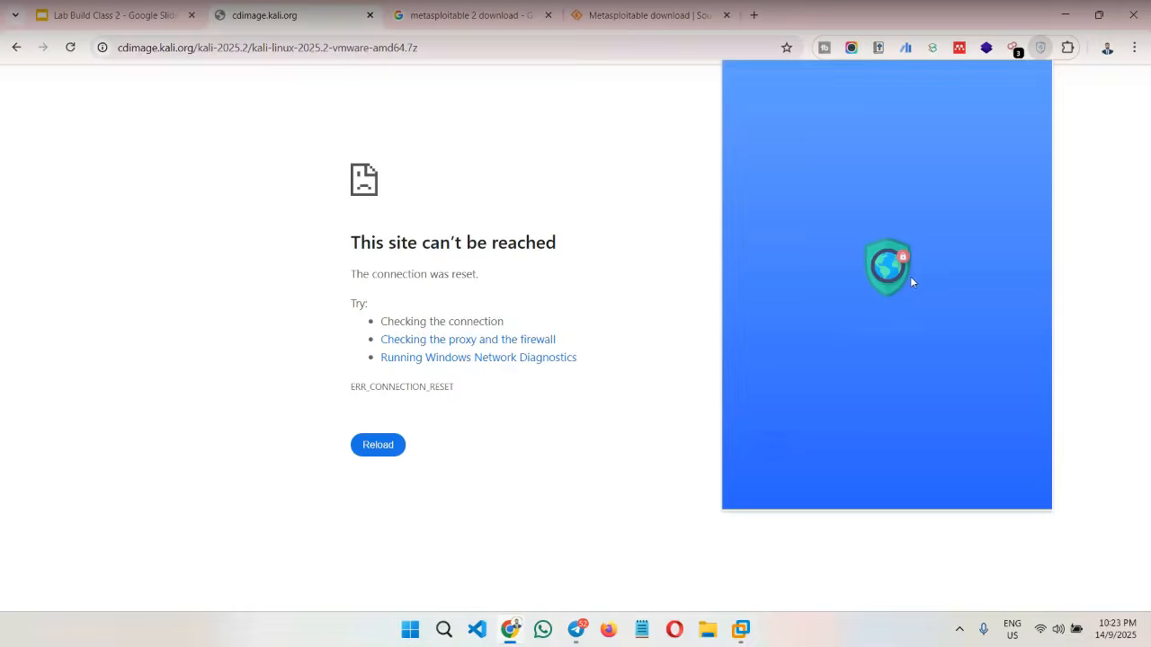
left_click(904, 186)
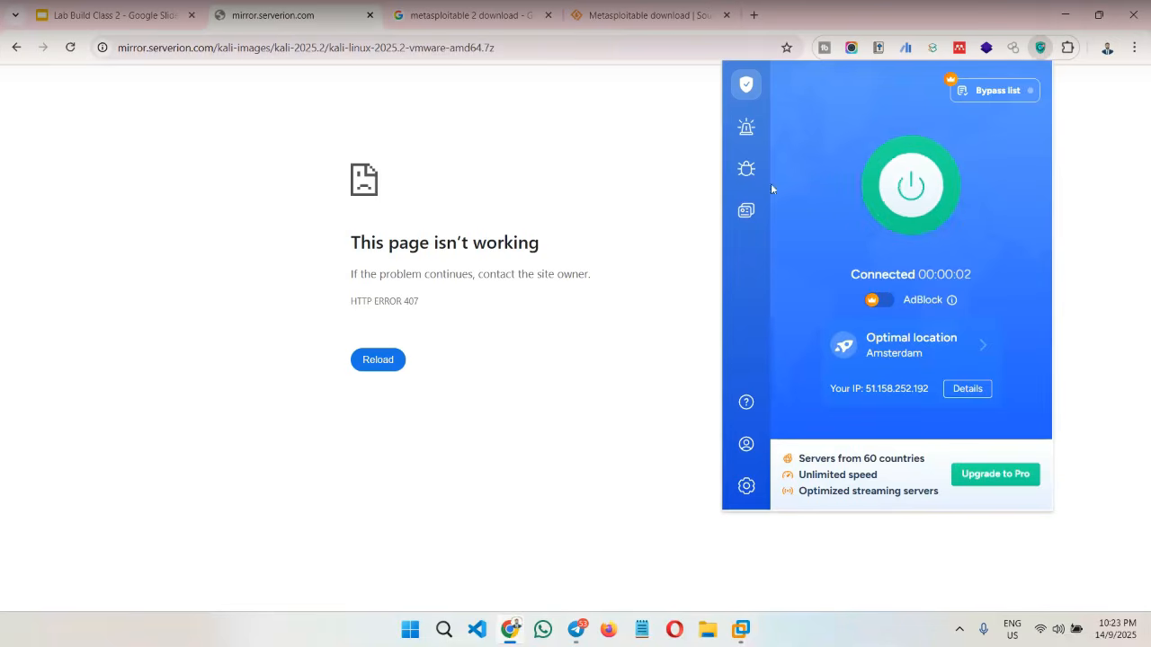
left_click(16, 48)
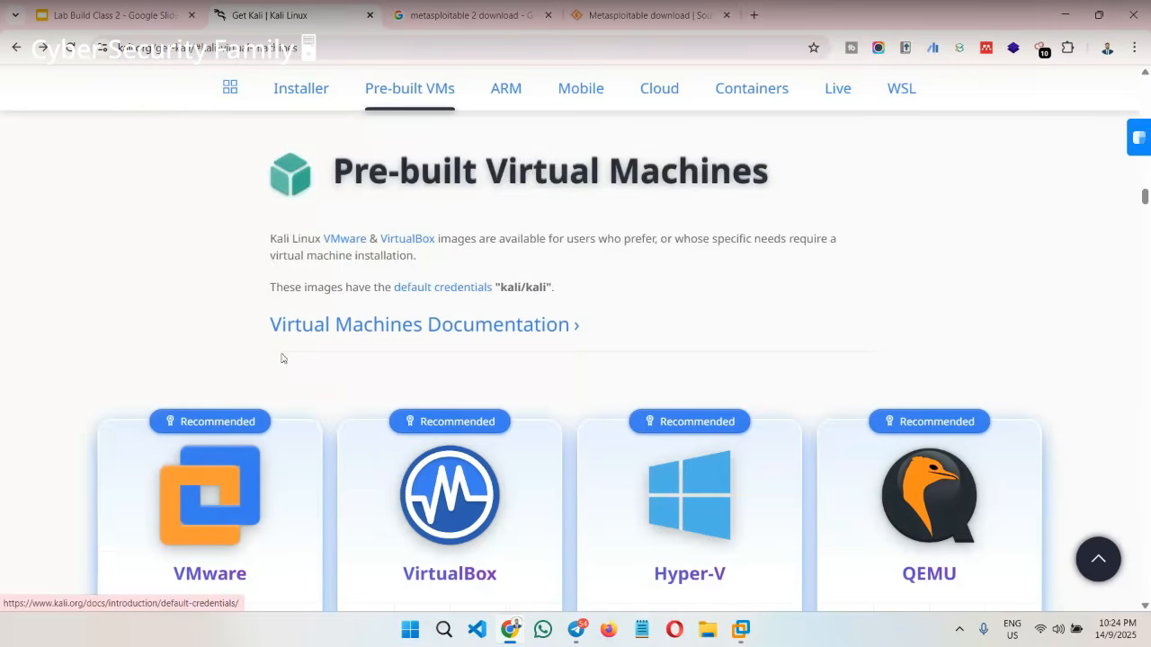
Request the VMware image again, reuse the existing download of kali-linux-2025.2-vmware-amd64.7z and open its containing folder.
scroll(282, 358, "down", 1)
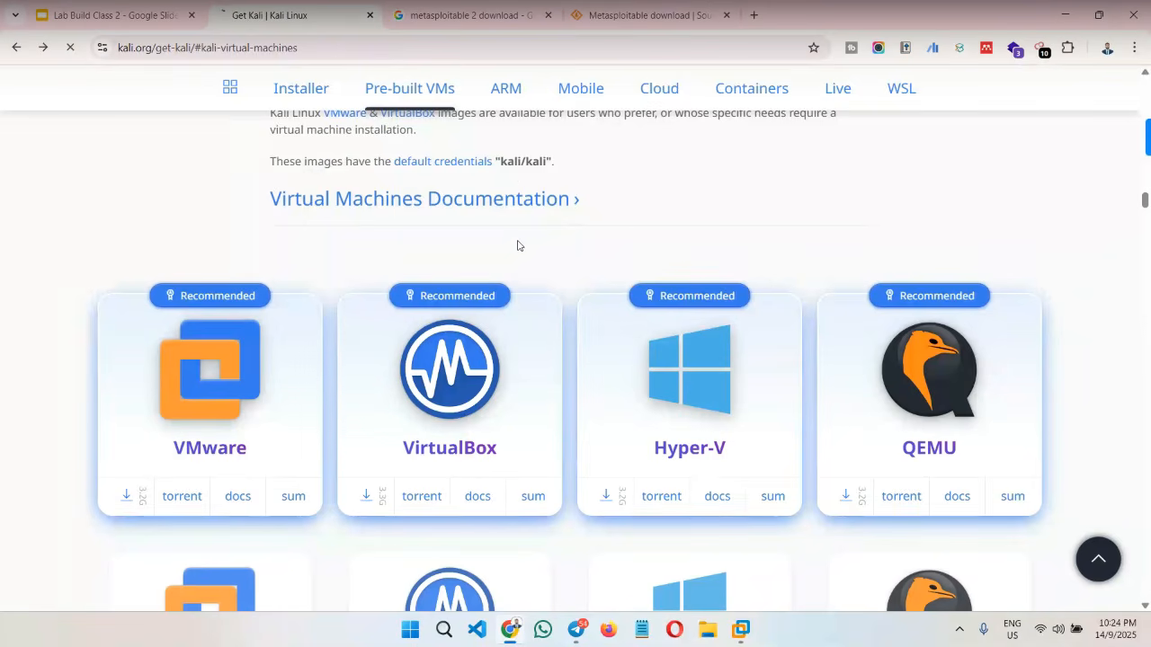
scroll(517, 241, "down", 1)
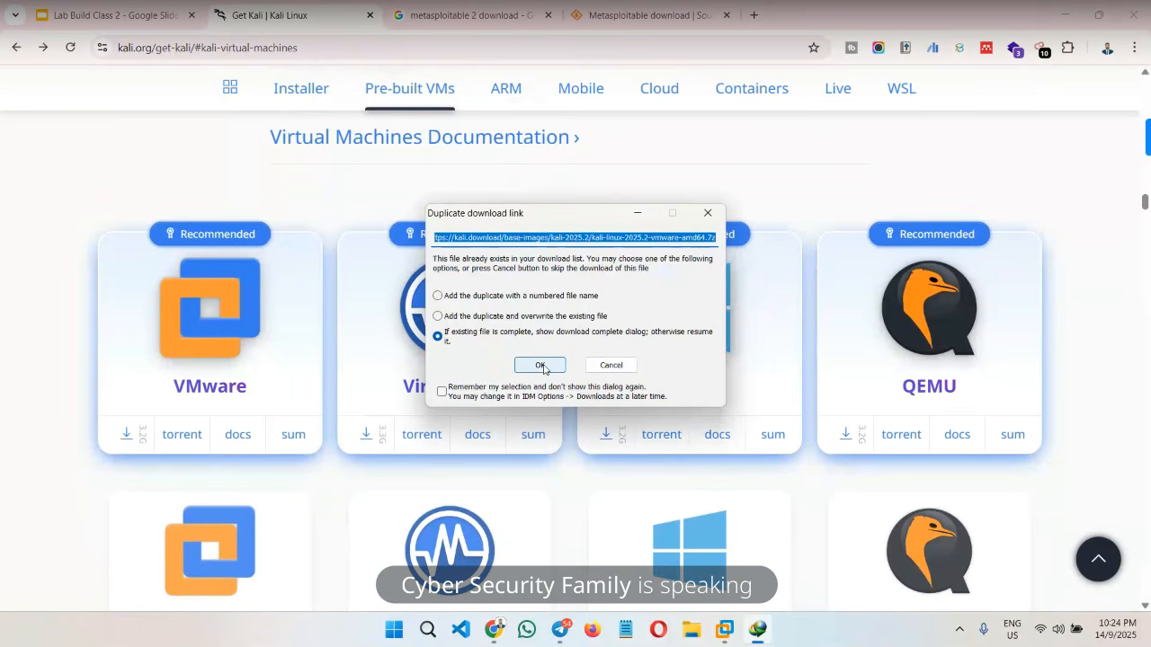
left_click(541, 365)
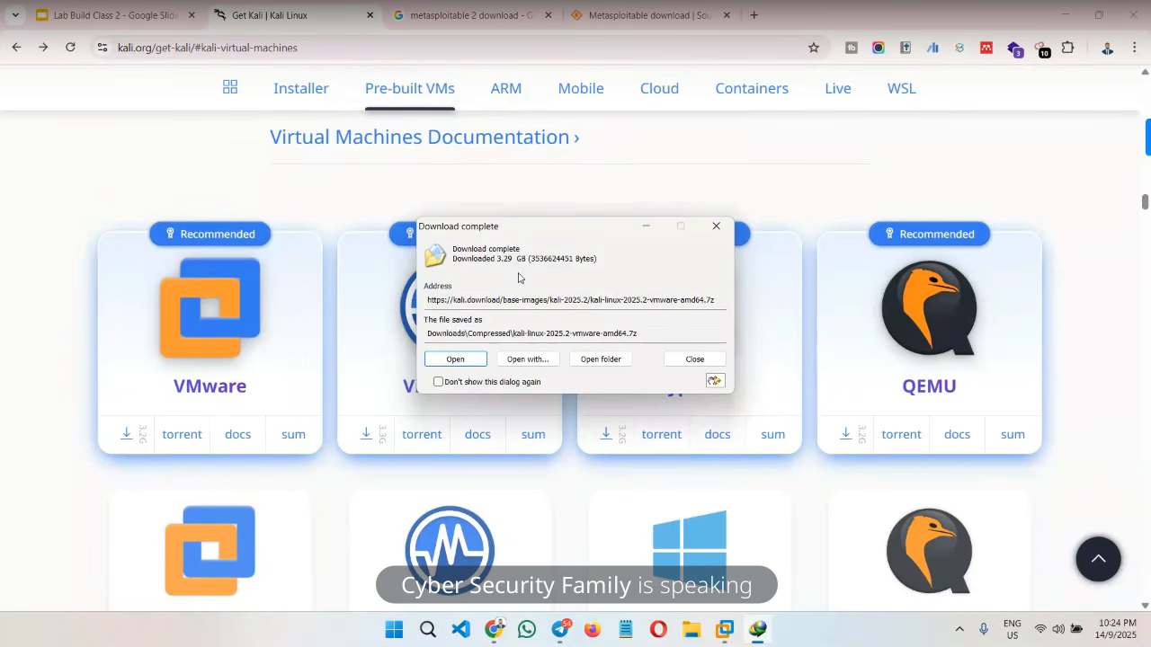
left_click(601, 360)
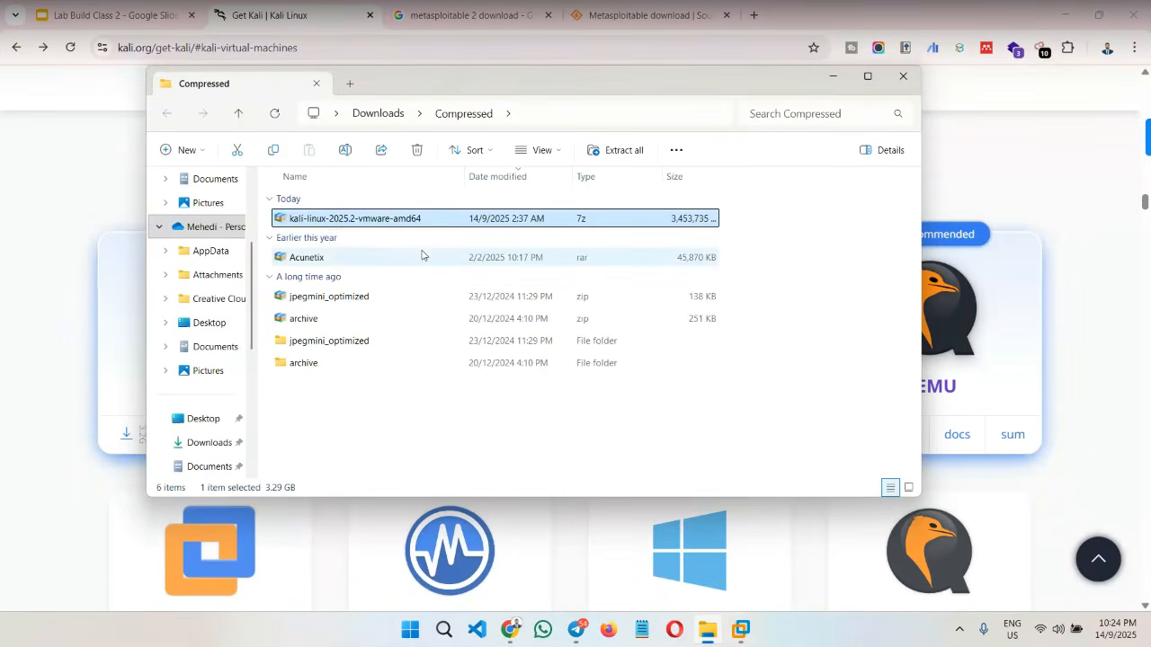
Minimize the open windows, open the Lab Build folder on the desktop and select the kali-linux-2025.2-vmware-amd64 archive.
left_click(1048, 6)
left_click(1064, 11)
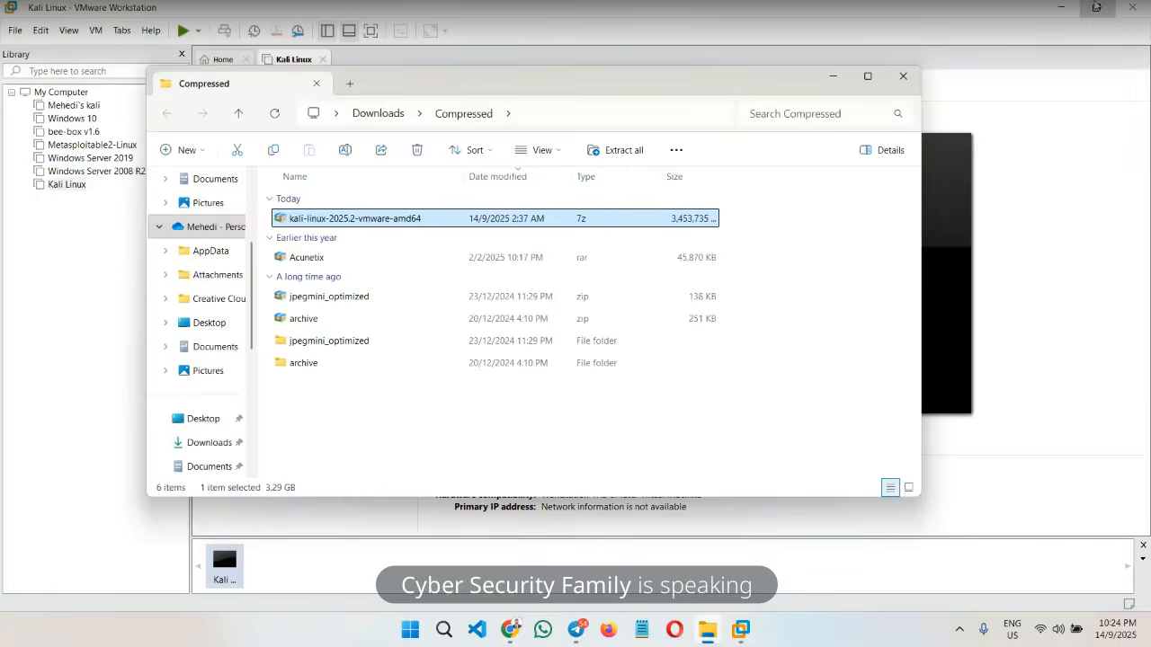
left_click(1060, 6)
left_click(1064, 6)
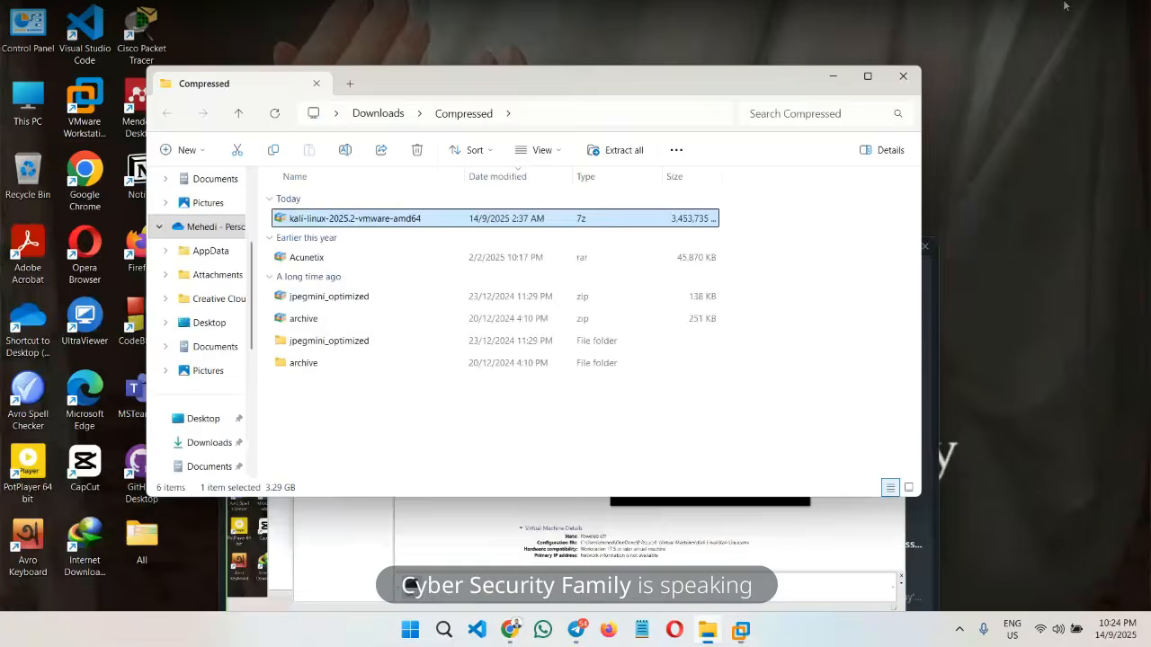
left_click(836, 78)
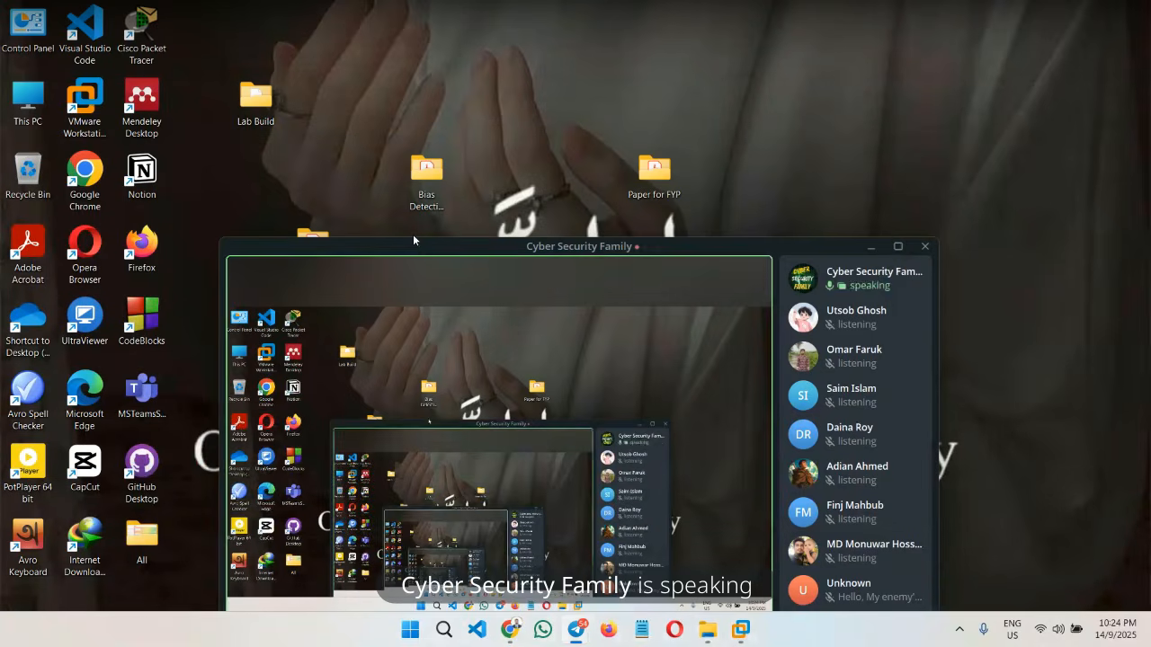
double_click(259, 102)
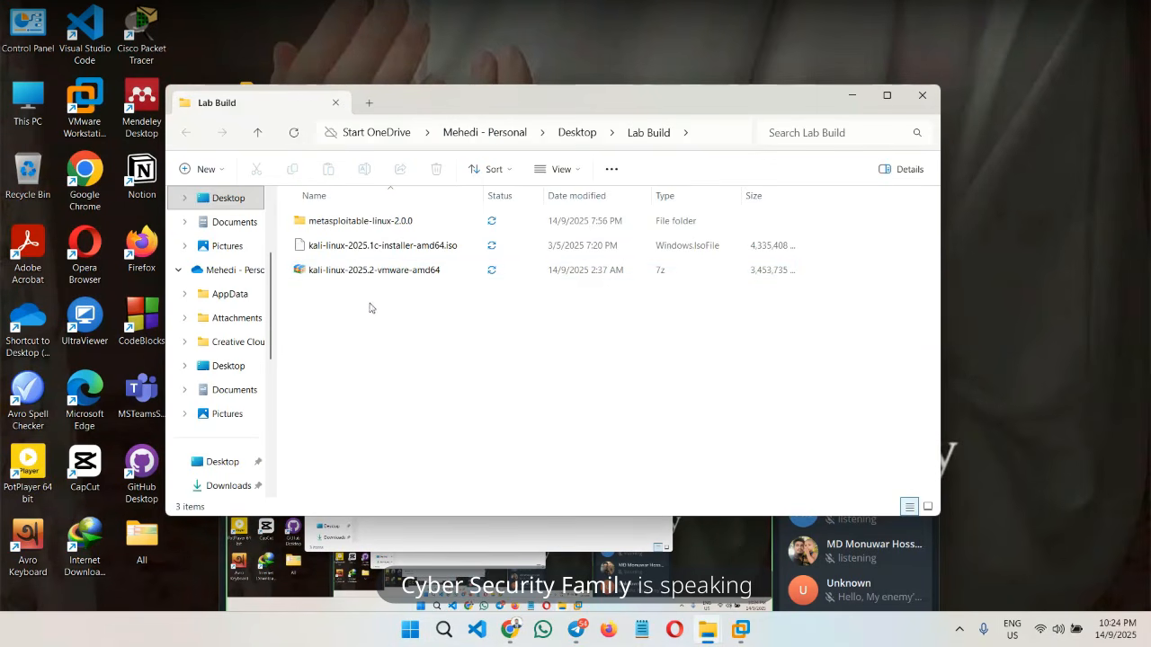
left_click(355, 272)
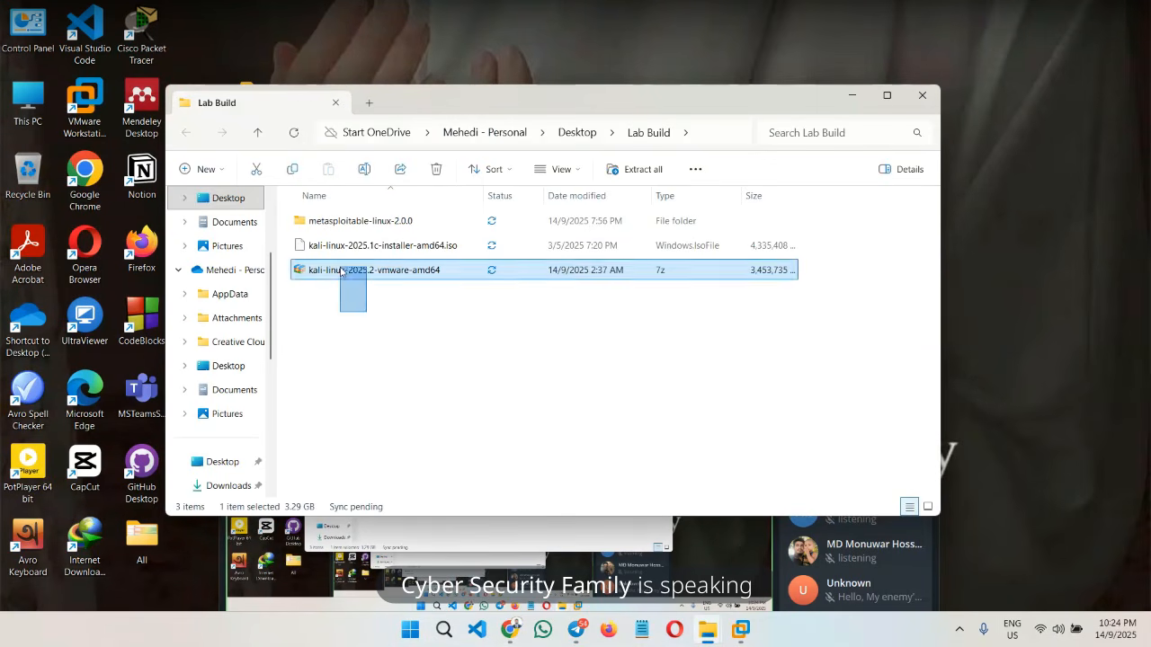
Switch to Chrome and search Google for winrar in a new tab, looking over the results.
left_click(511, 631)
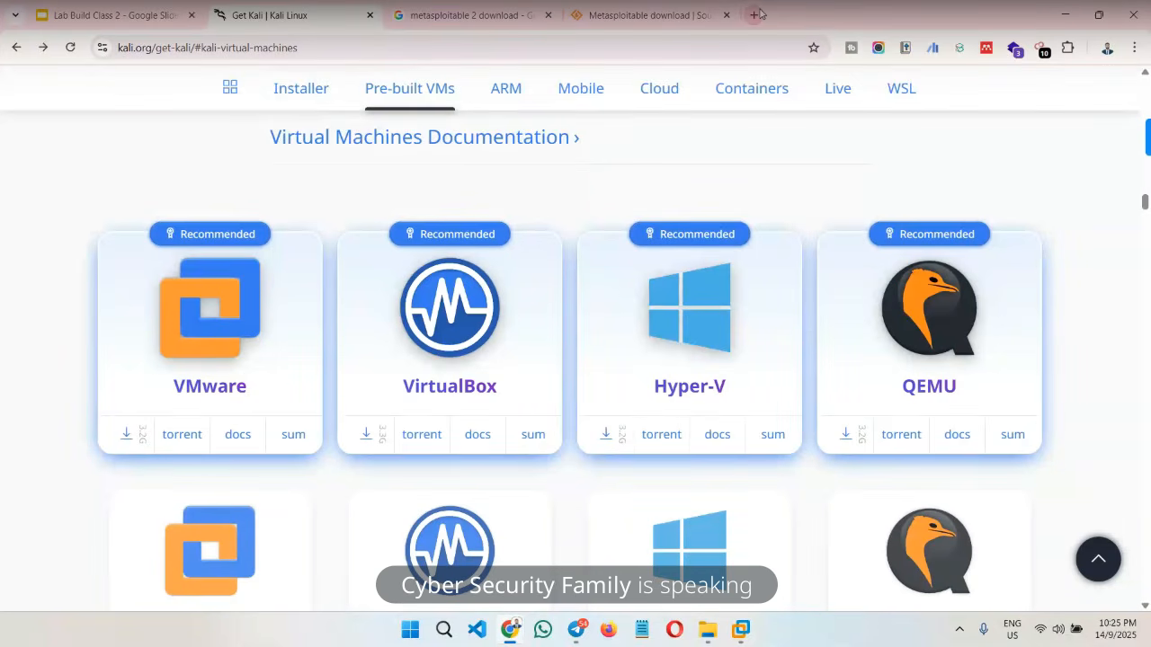
left_click(756, 15)
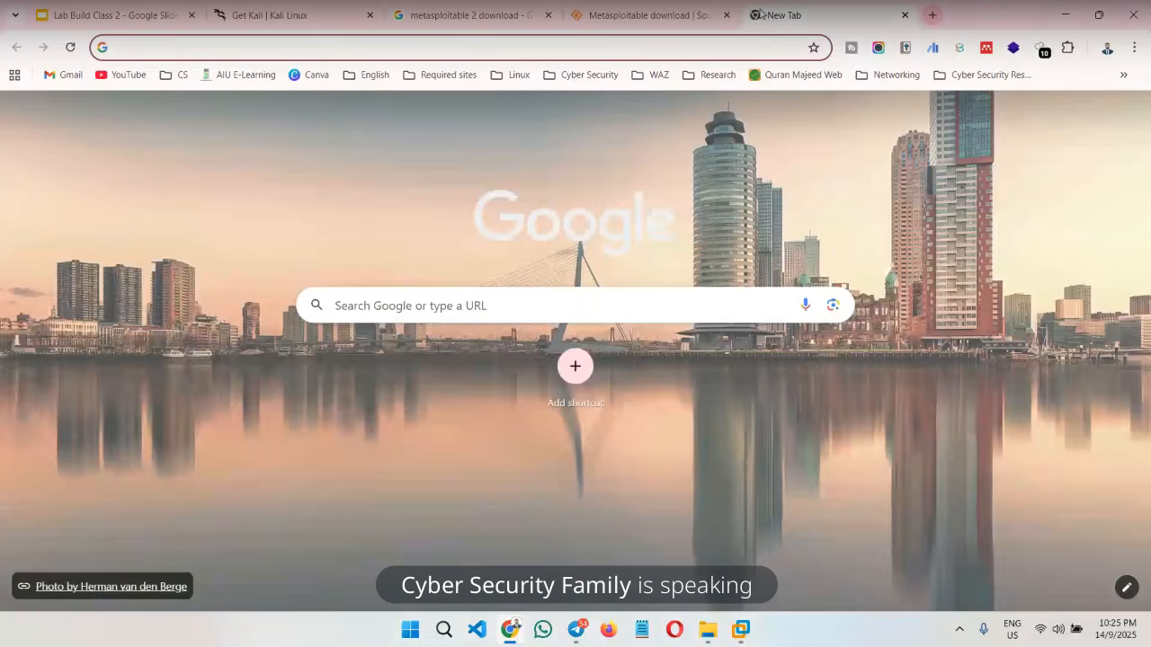
type("winrar")
key("Return")
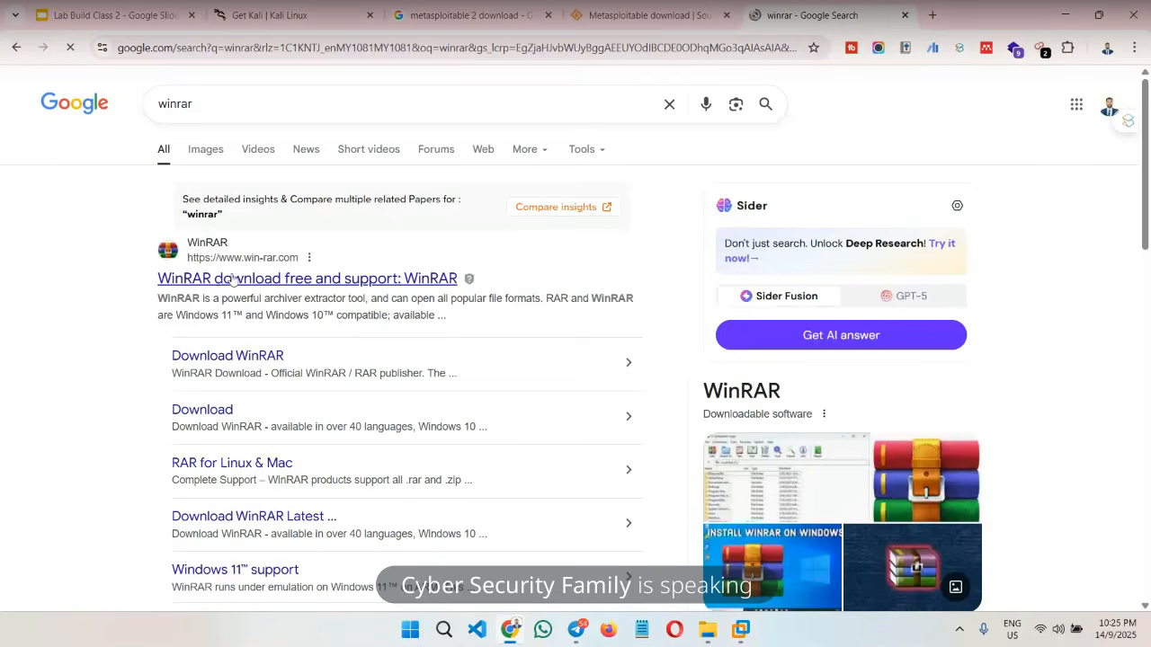
scroll(231, 275, "down", 2)
scroll(340, 239, "up", 2)
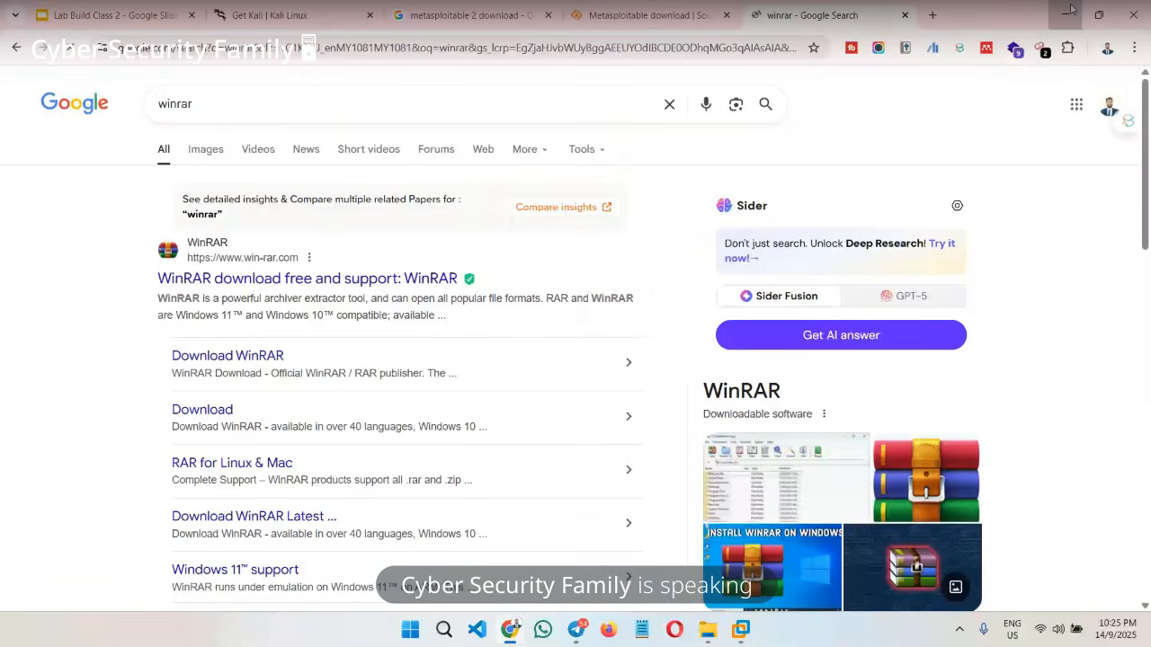
Back in the Lab Build folder, extract the kali-linux-2025.2-vmware-amd64 archive with WinRAR into a folder of the same name.
left_click(1070, 11)
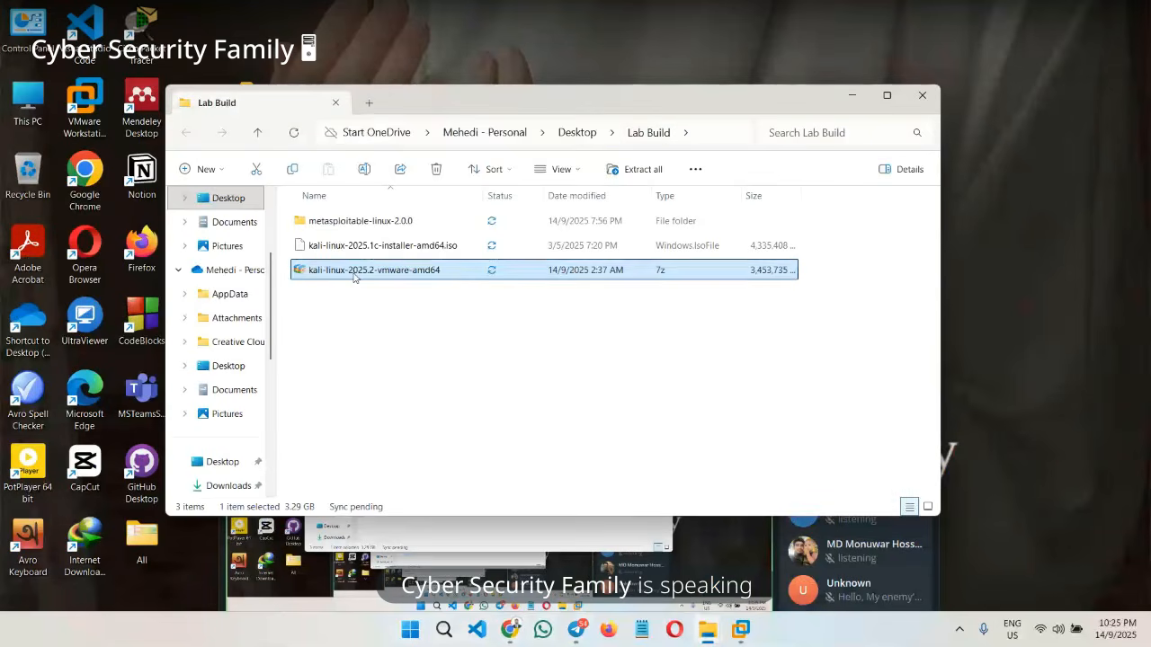
right_click(353, 276)
mouse_move(405, 489)
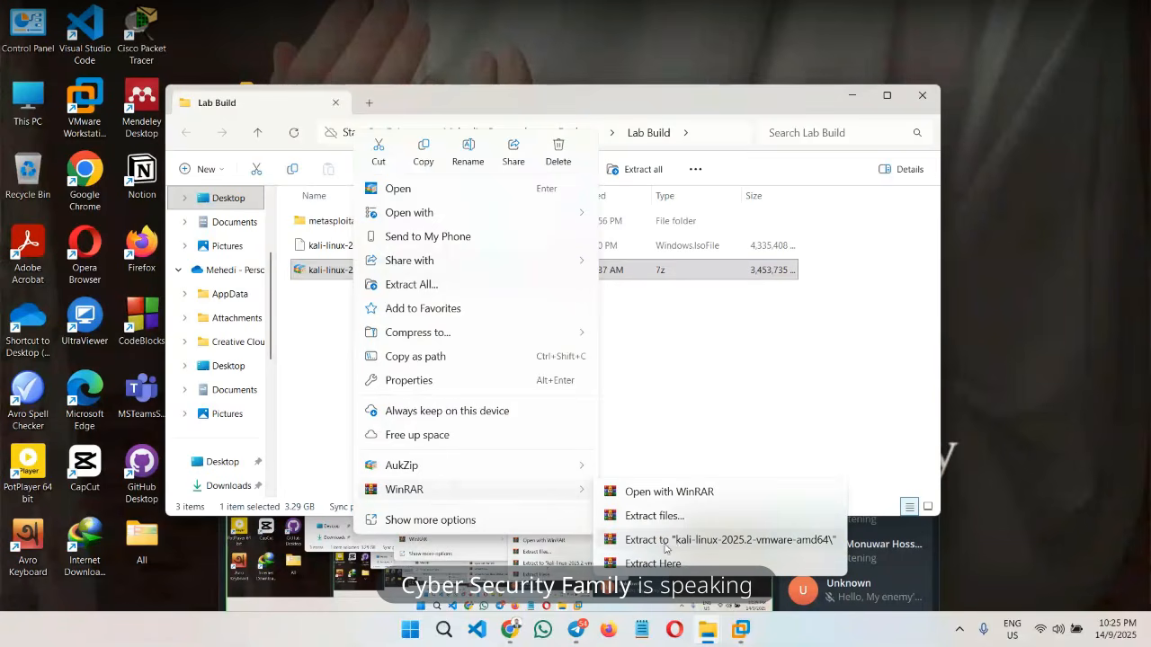
left_click(676, 544)
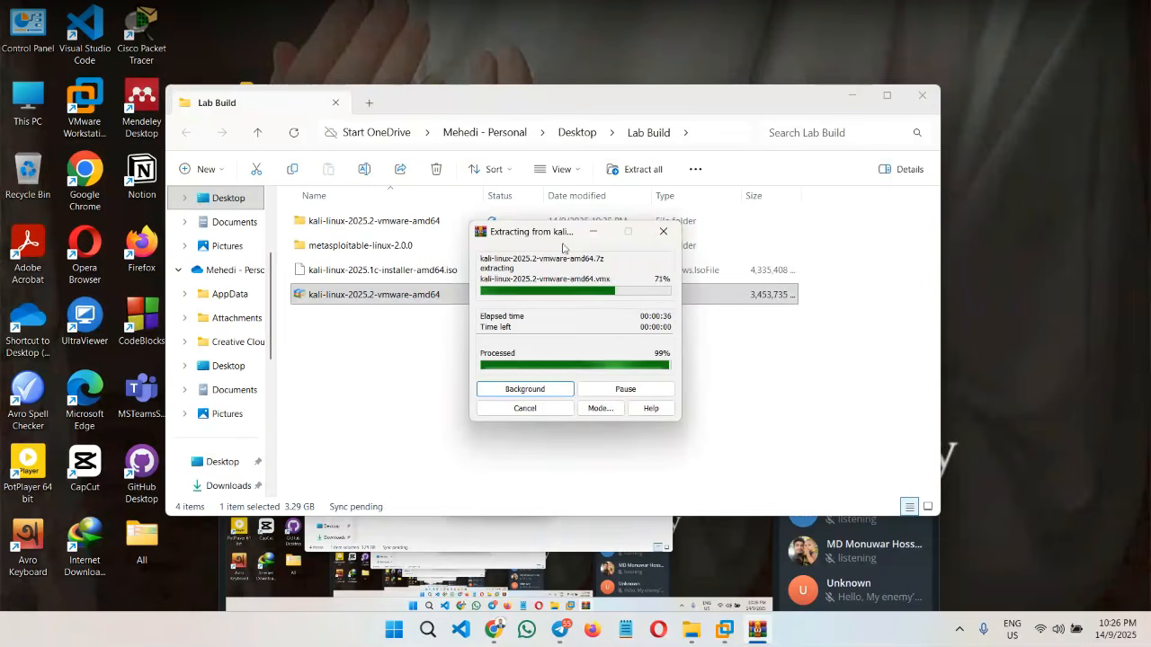
Look inside the extracted kali-linux-2025.2-vmware-amd64 folder and return to the Lab Build folder.
left_click(340, 222)
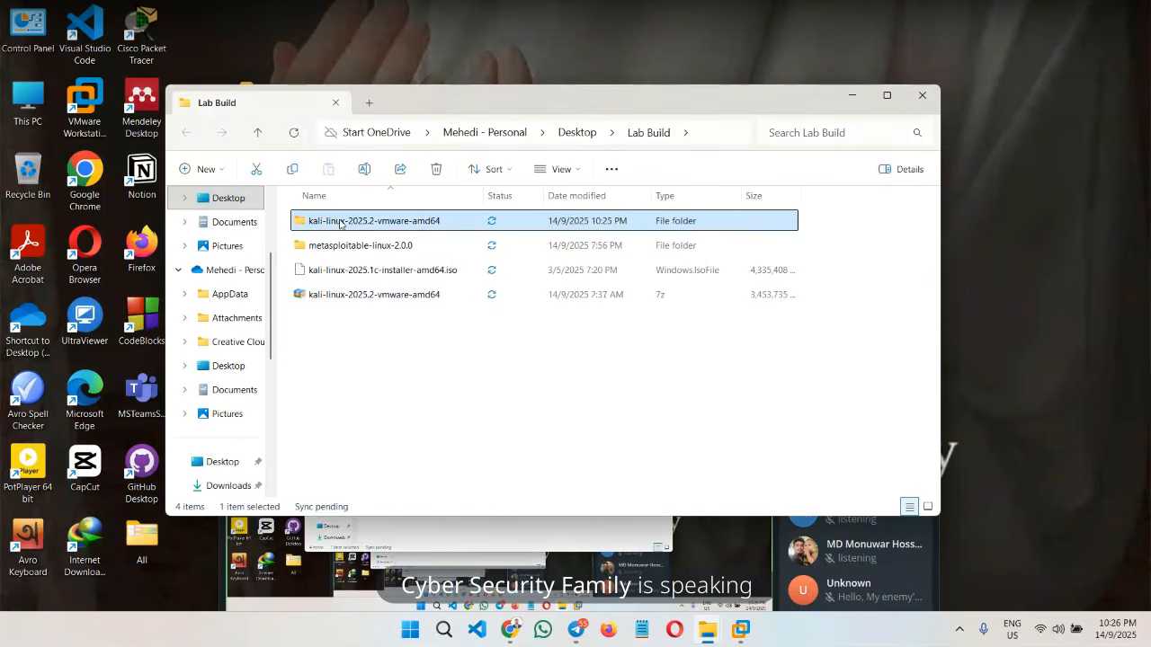
double_click(340, 222)
left_click(356, 231)
double_click(355, 231)
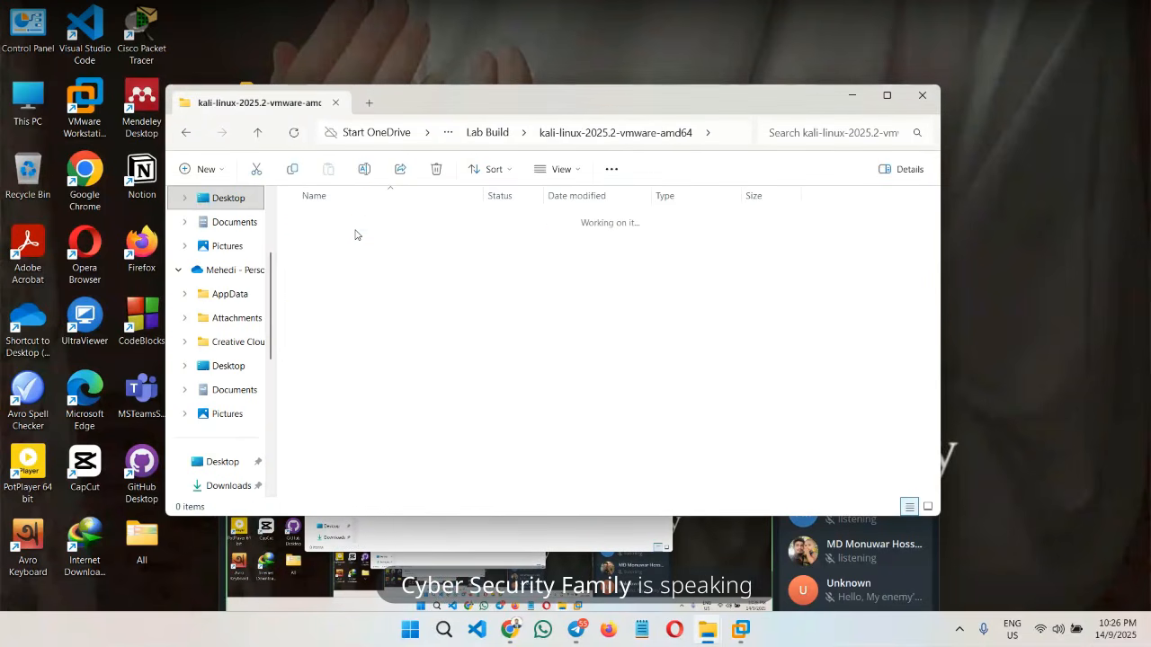
left_click(255, 132)
left_click(255, 132)
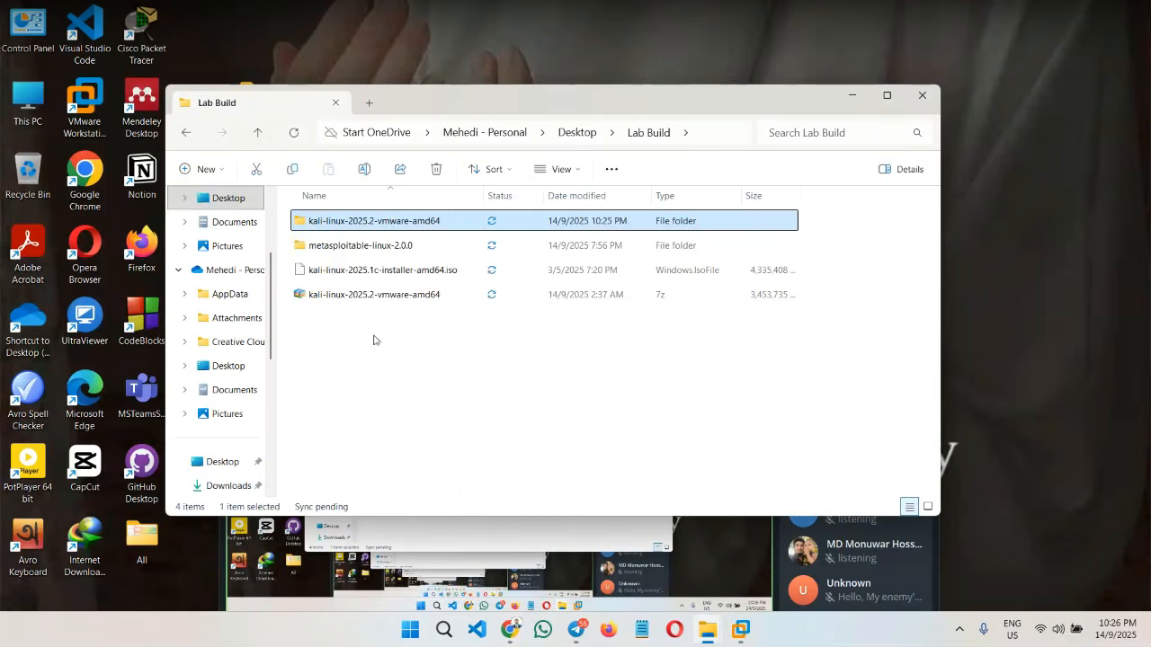
Delete the kali-linux-2025.2-vmware-amd64 archive from both Lab Build and the Compressed downloads folder, then minimize the Compressed window.
left_click(374, 294)
key("Delete")
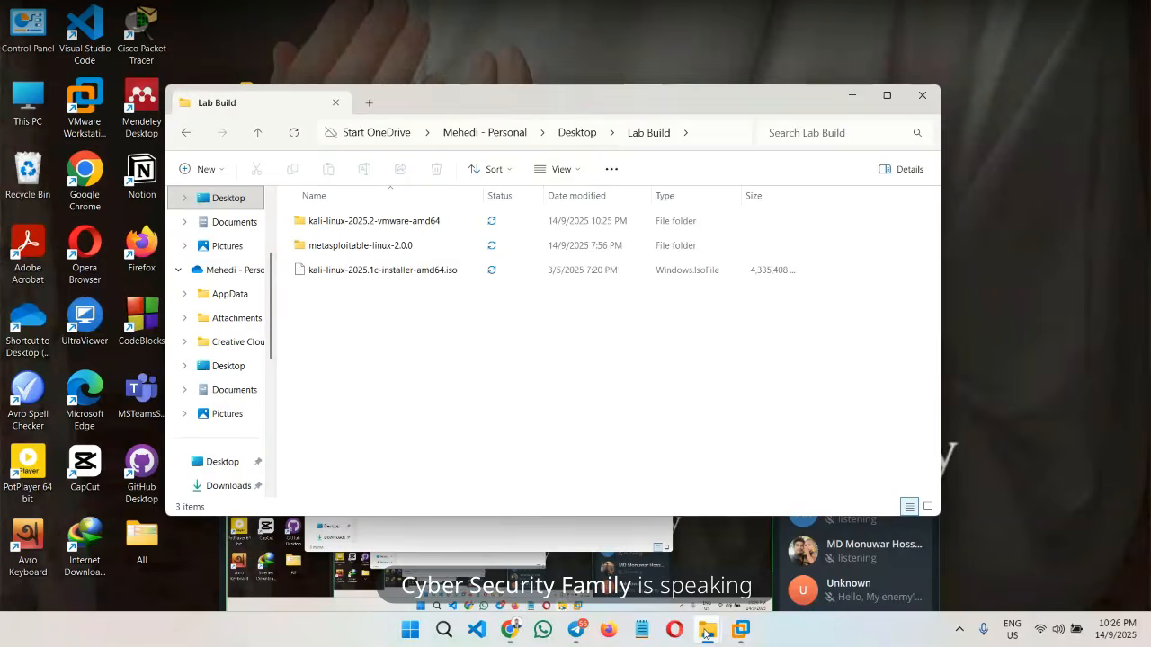
mouse_move(706, 629)
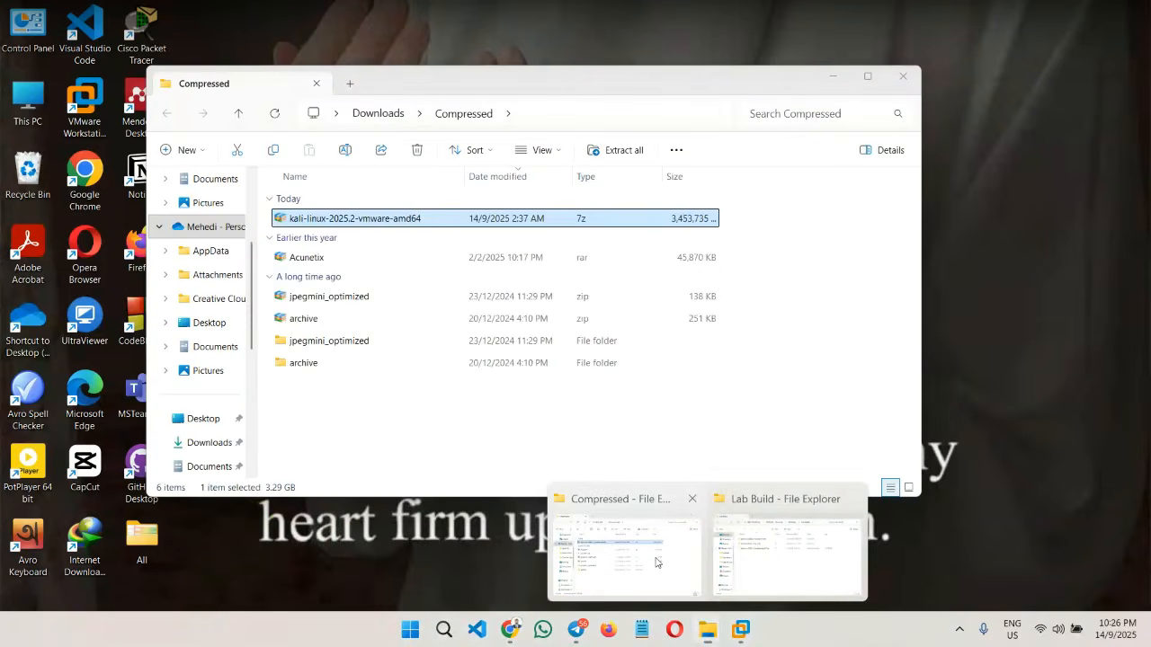
left_click(655, 563)
key("Delete")
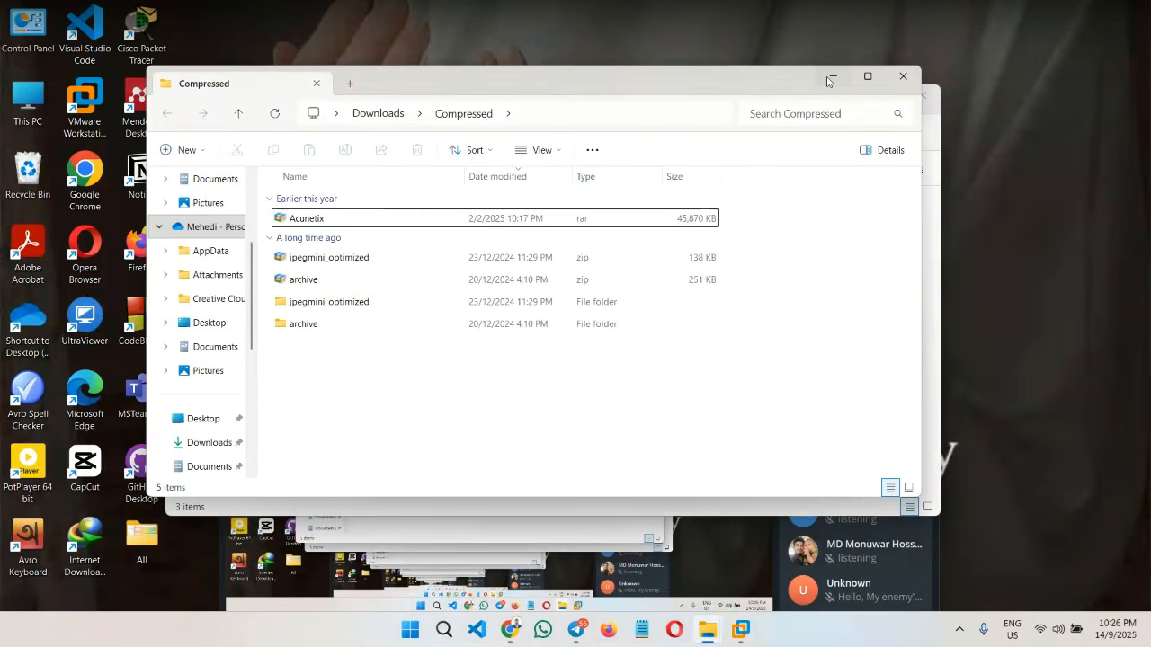
left_click(827, 82)
Empty the Recycle Bin and confirm the permanent deletion.
right_click(28, 184)
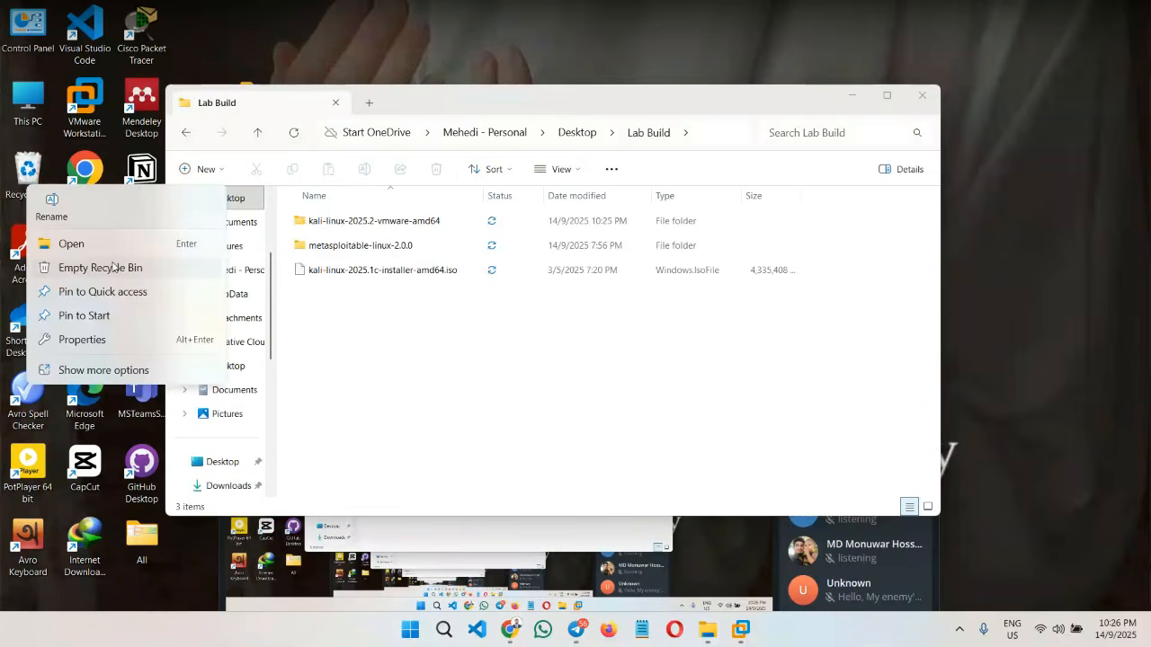
left_click(100, 267)
left_click(644, 326)
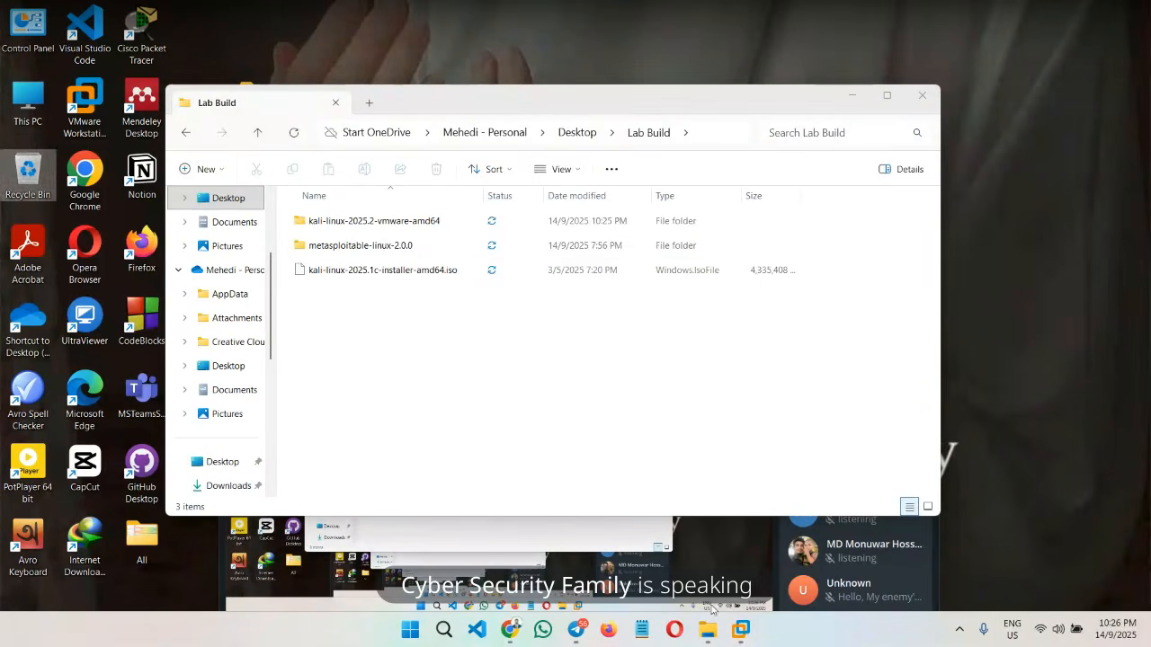
Switch to VMware Workstation, close the Kali Linux tab and open the kali-linux-2025.2-vmware-amd64 virtual machine from its extracted folder in Lab Build.
left_click(741, 629)
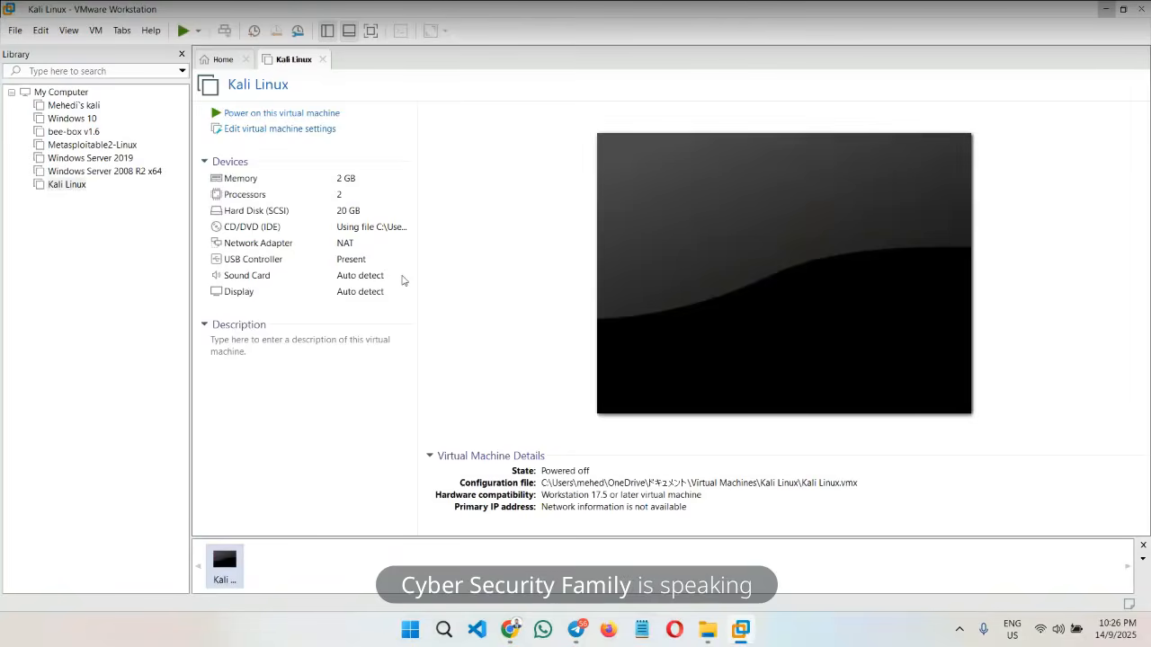
left_click(322, 60)
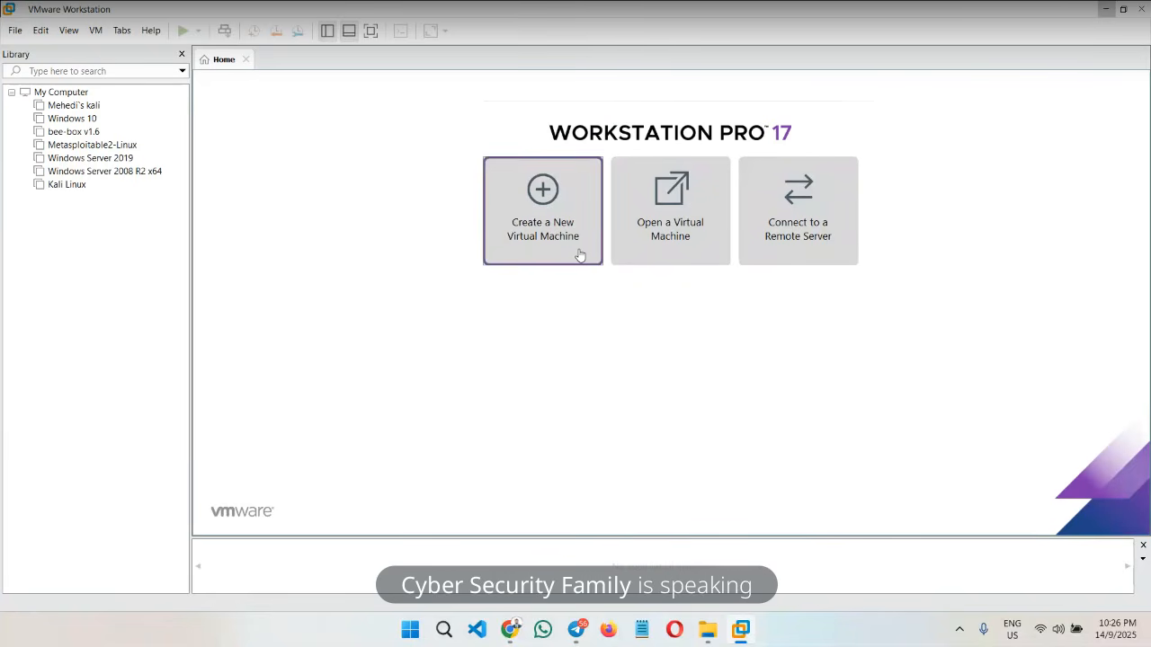
left_click(672, 216)
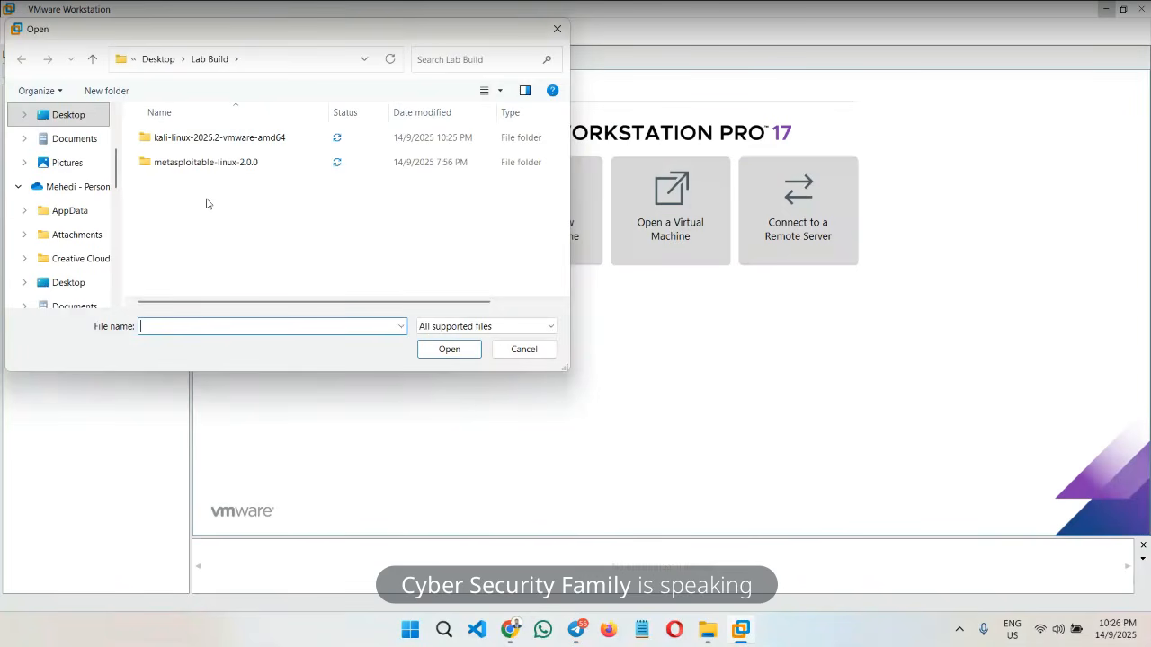
left_click(192, 140)
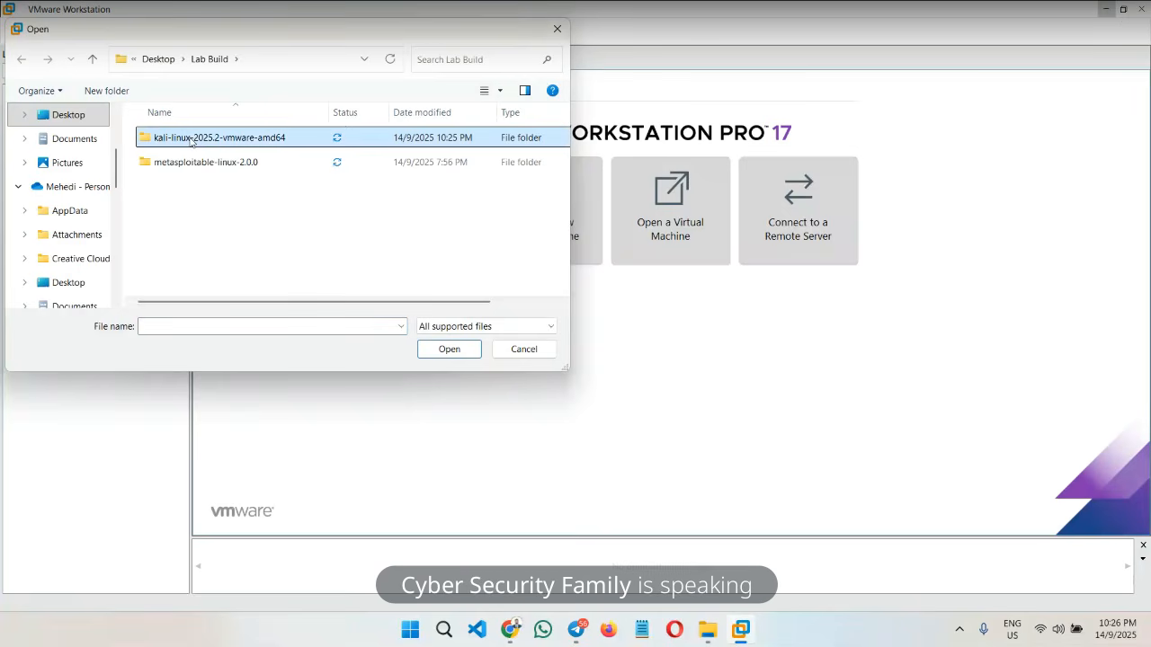
double_click(192, 139)
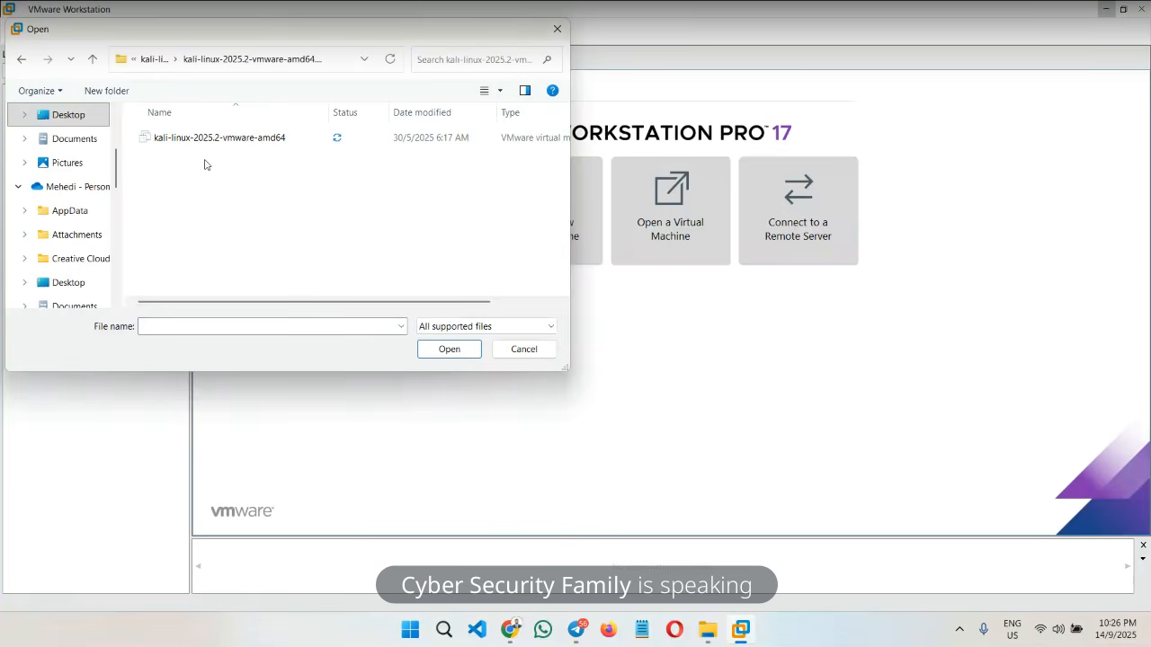
left_click(206, 141)
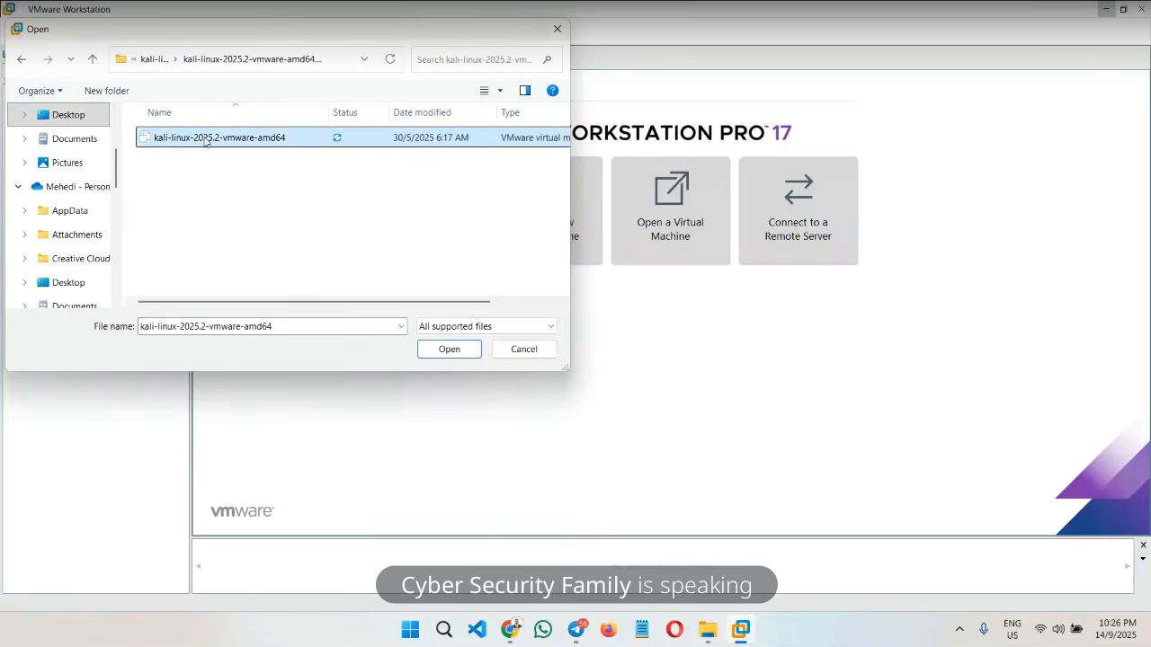
left_click(453, 354)
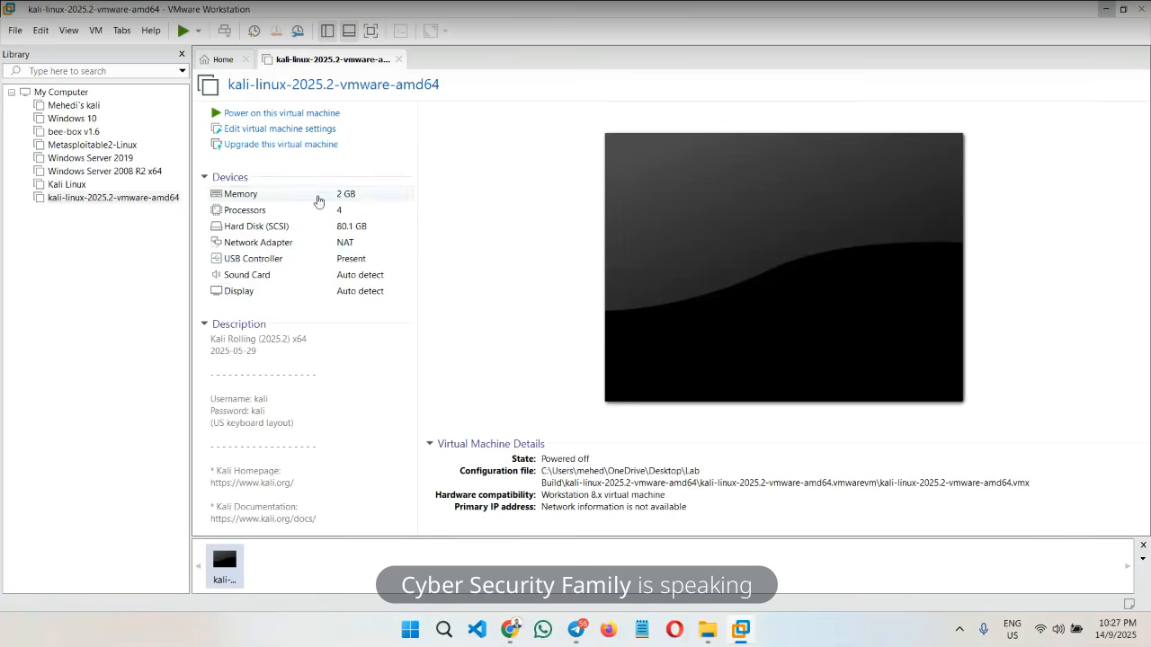
Review the hardware settings of the kali-linux-2025.2-vmware-amd64 virtual machine, including its hard disk, and close them.
left_click(305, 128)
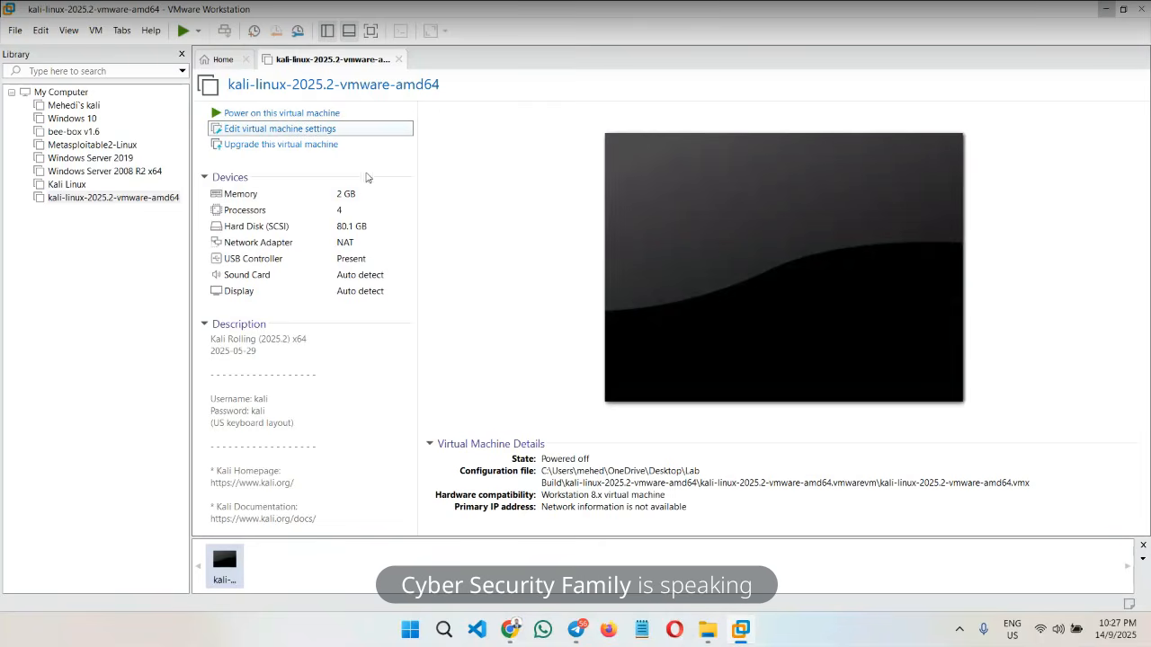
left_click(308, 132)
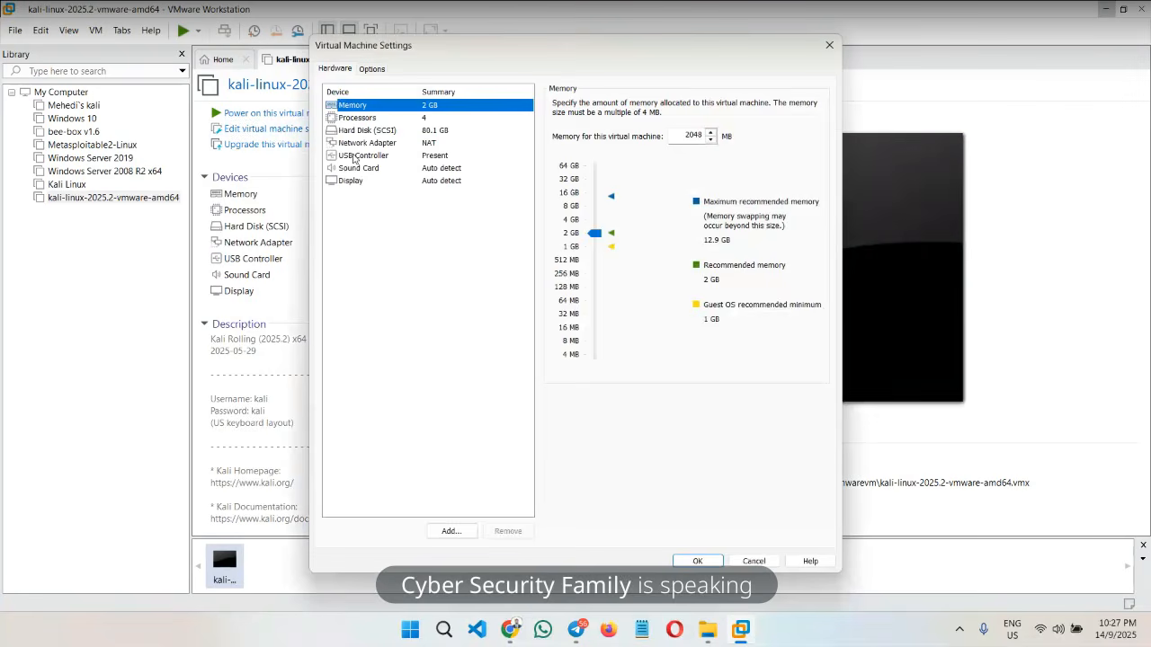
left_click(442, 133)
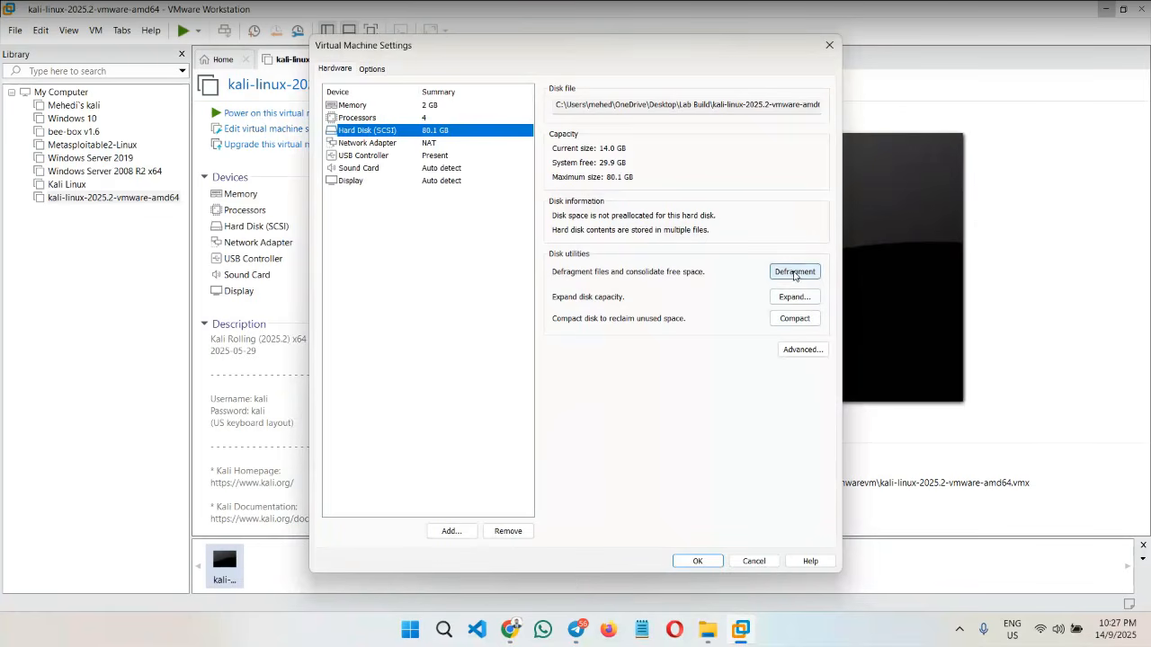
left_click(715, 561)
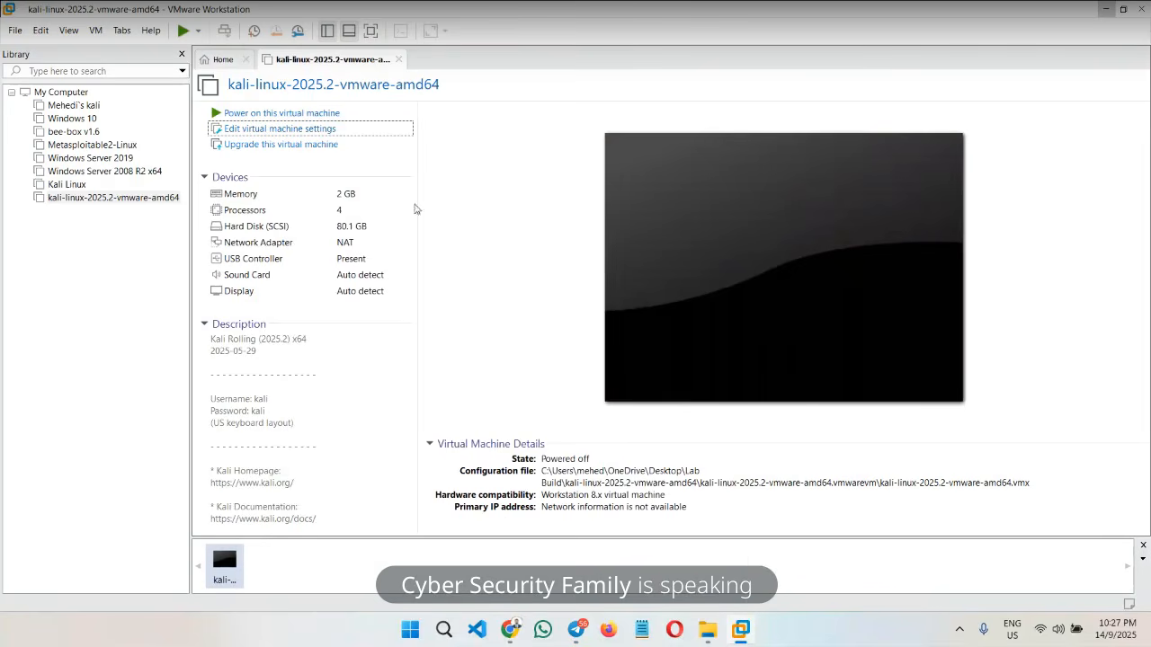
Power on the kali-linux-2025.2-vmware-amd64 virtual machine and boot the Kali GNU/Linux entry.
left_click(279, 114)
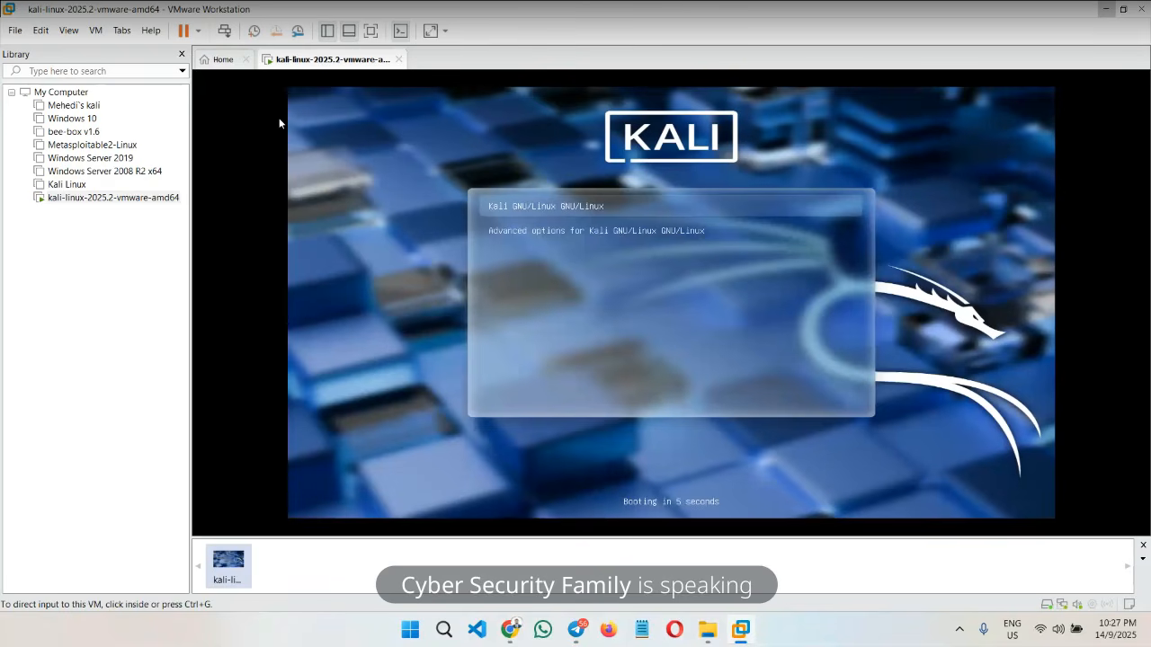
left_click(279, 118)
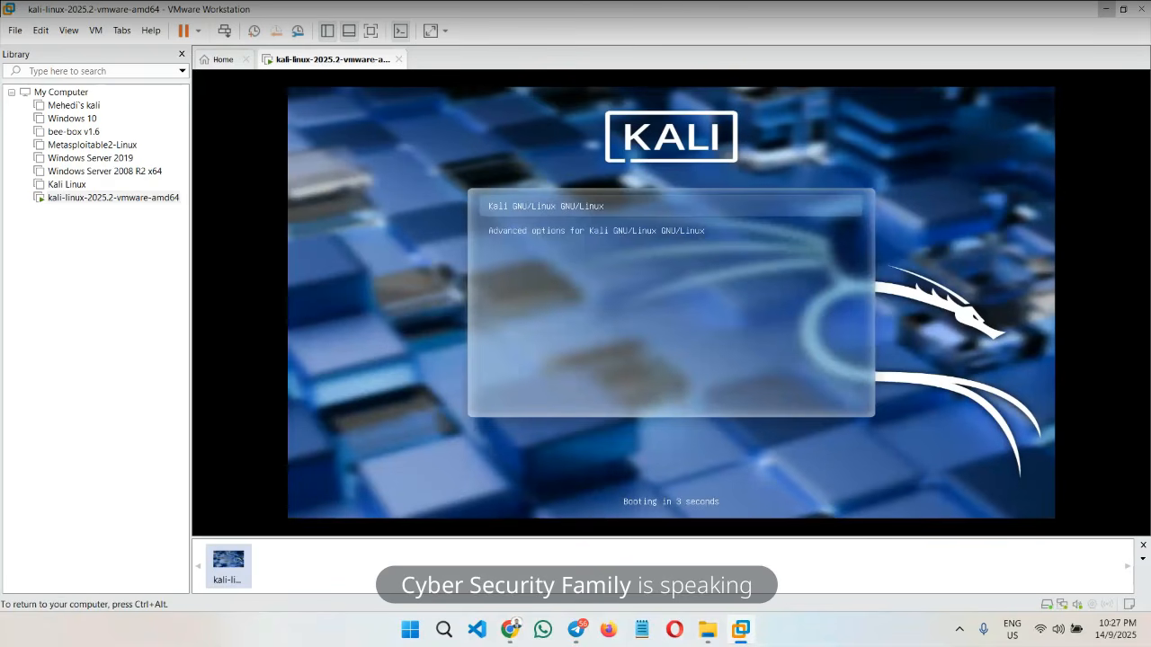
key("Return")
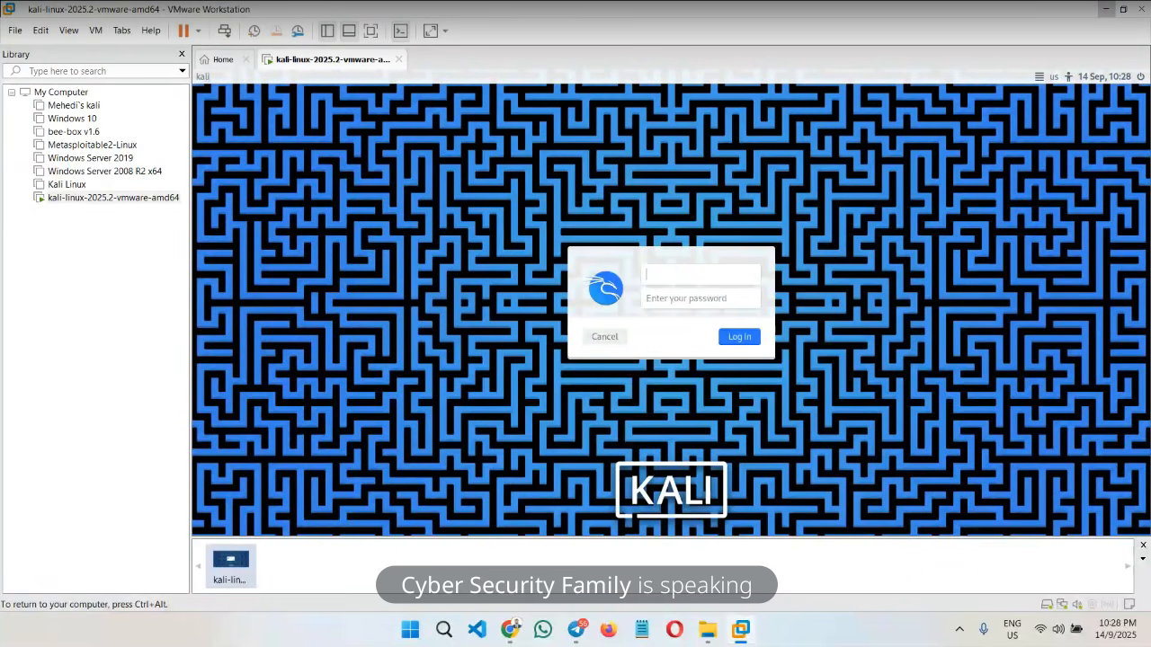
Log in to the Kali Linux desktop as kali, entering the account password.
type("kali")
left_click(677, 298)
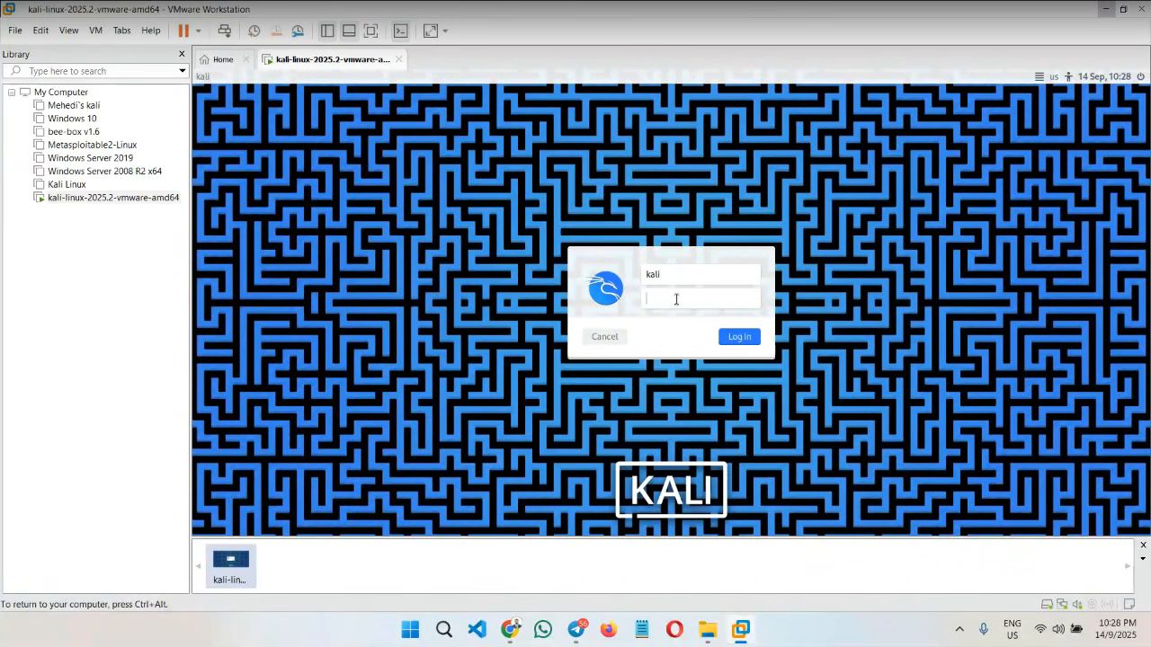
type("kali")
key("Return")
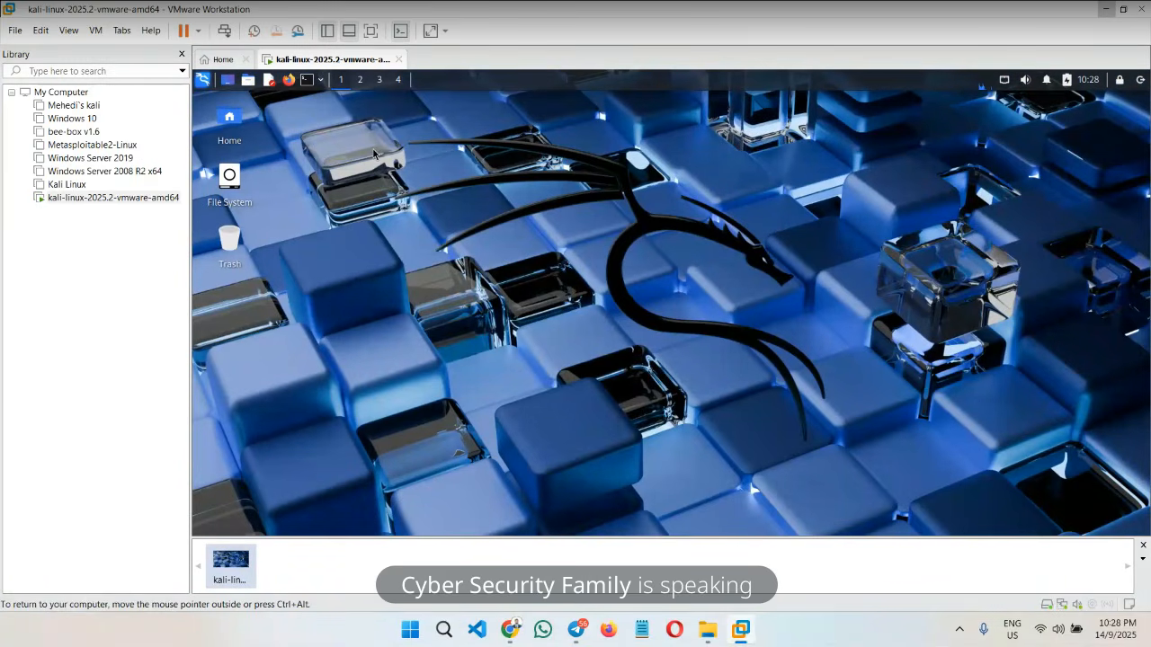
Close the kali-linux-2025.2-vmware-amd64 virtual machine and power it off.
left_click(398, 60)
left_click(556, 339)
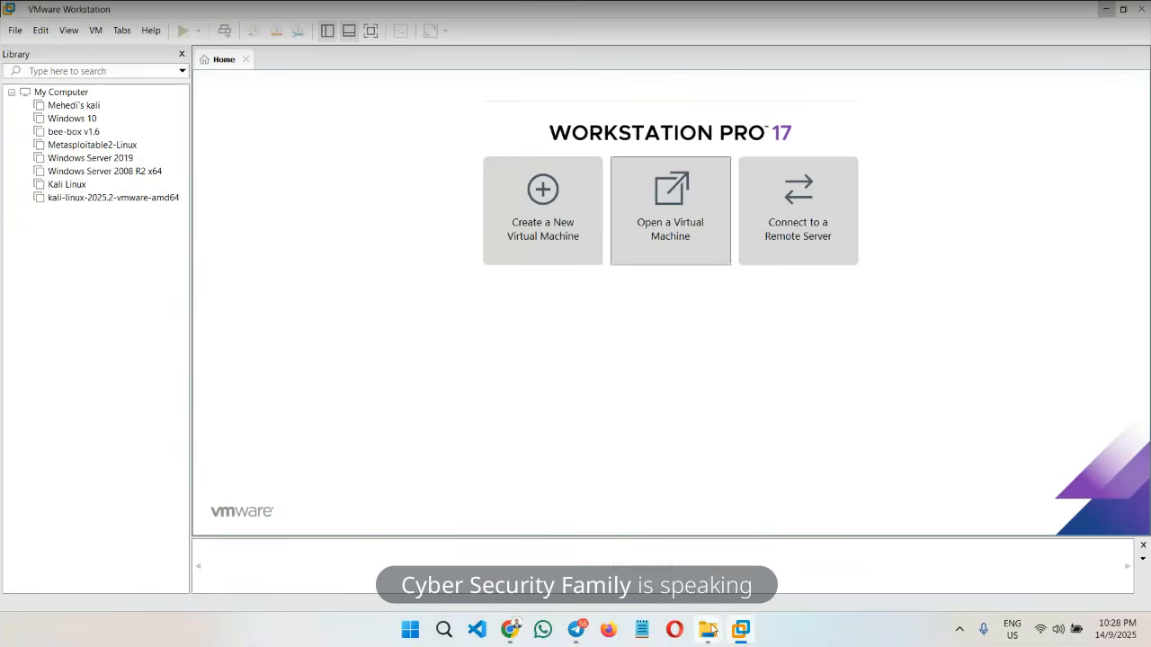
Switch to Chrome, close the old Kali and search tabs, search for "metasploitable 2 download" and open SourceForge's Metasploitable download page.
mouse_move(710, 630)
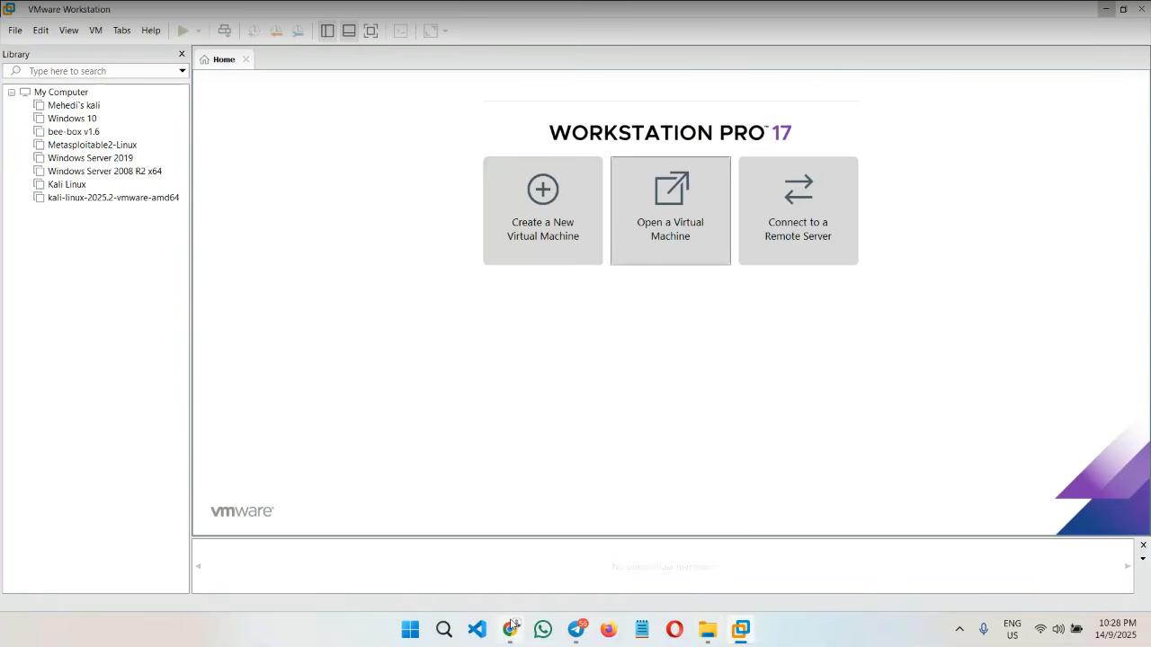
left_click(510, 629)
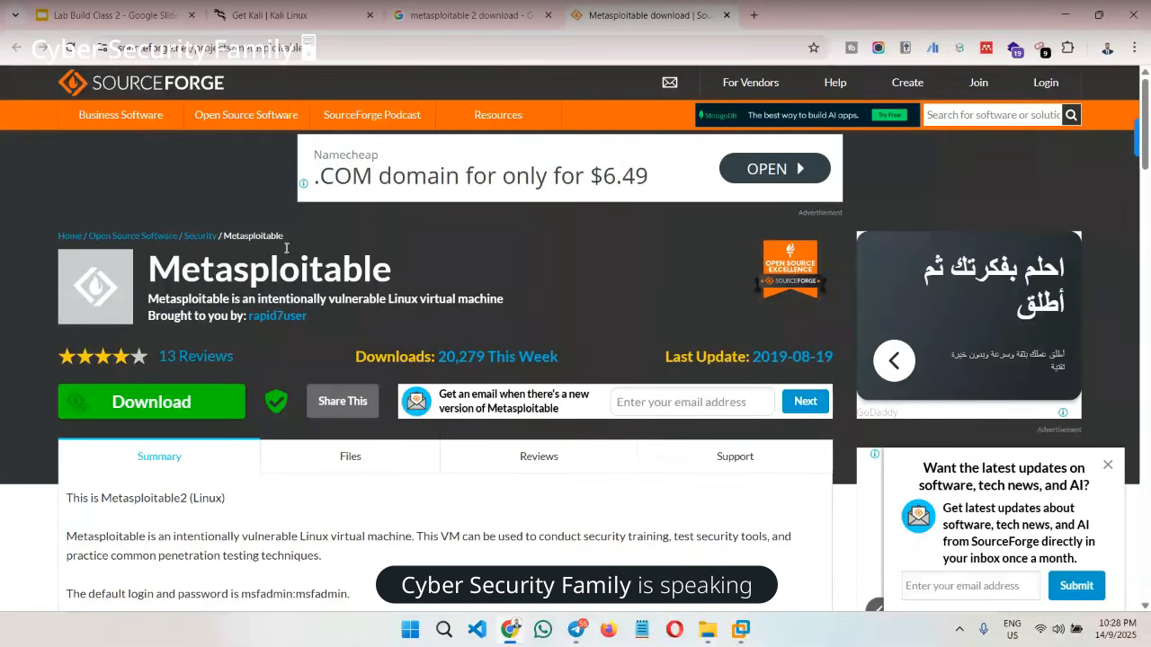
left_click(755, 14)
type("me")
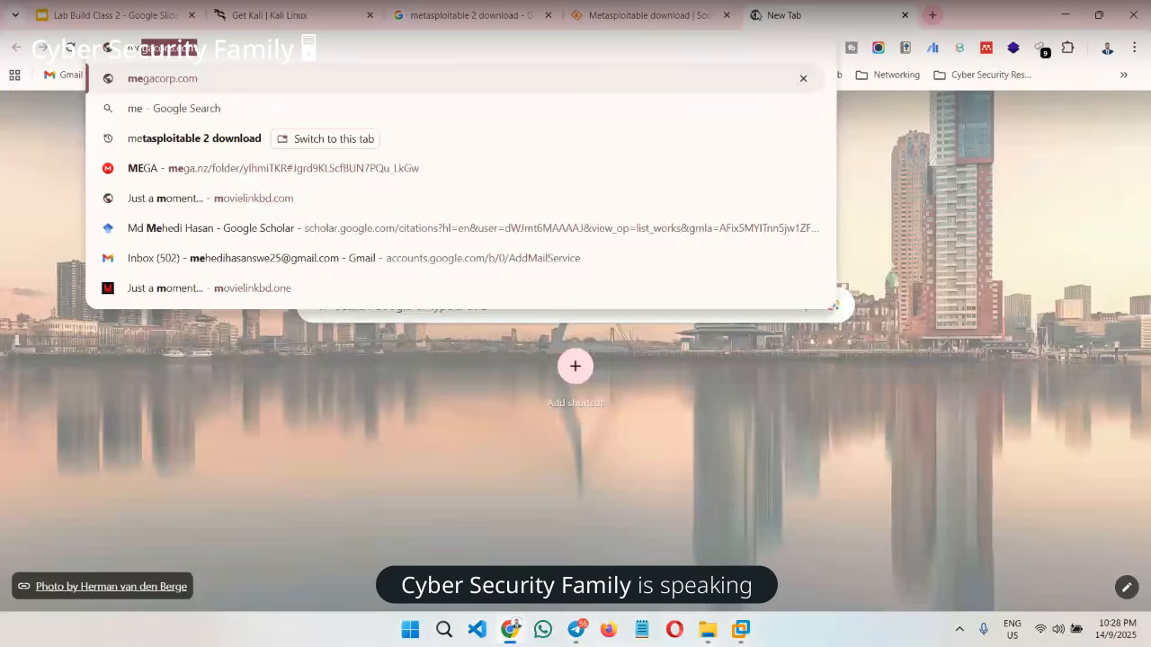
left_click(470, 139)
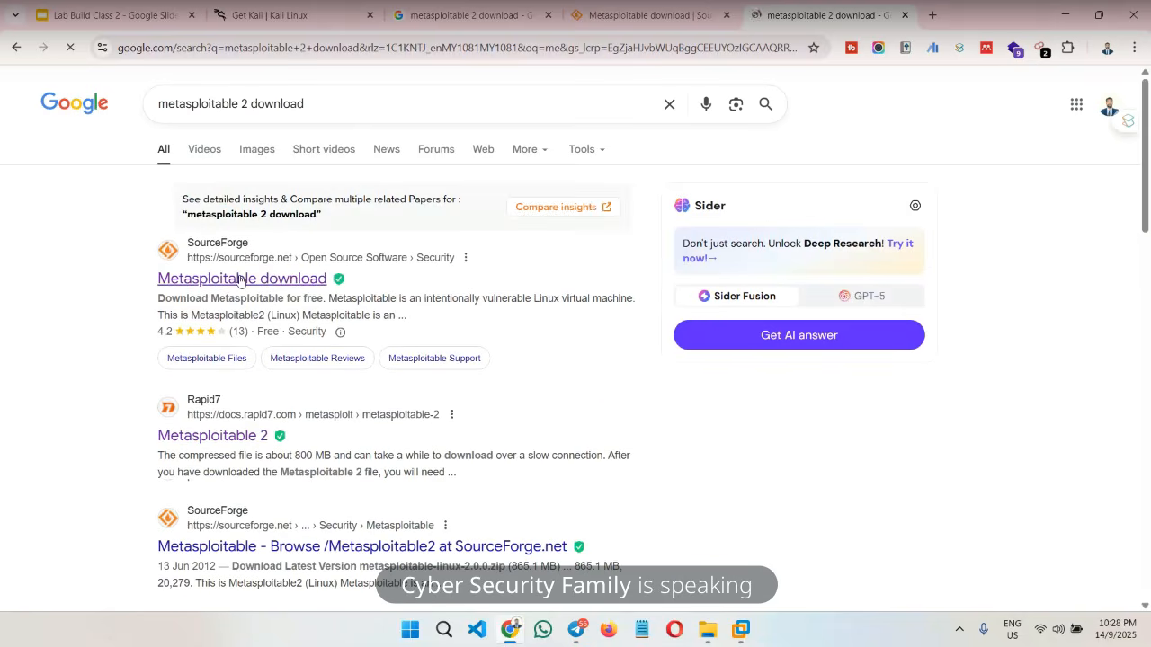
left_click(370, 15)
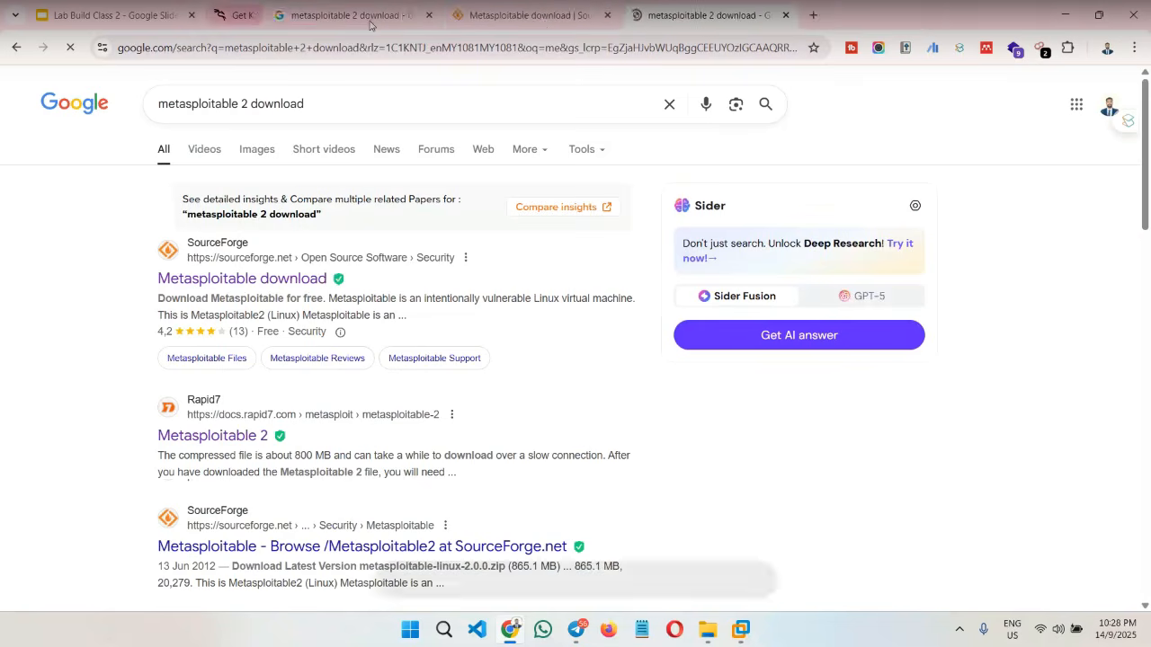
left_click(370, 15)
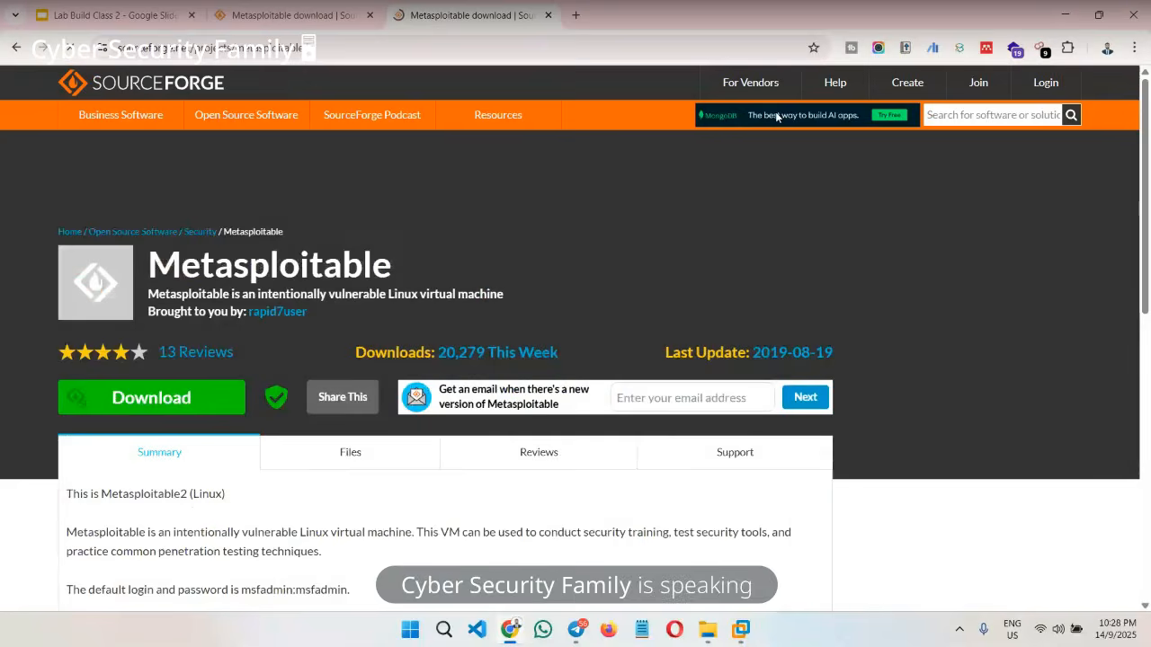
left_click(1067, 47)
left_click(916, 335)
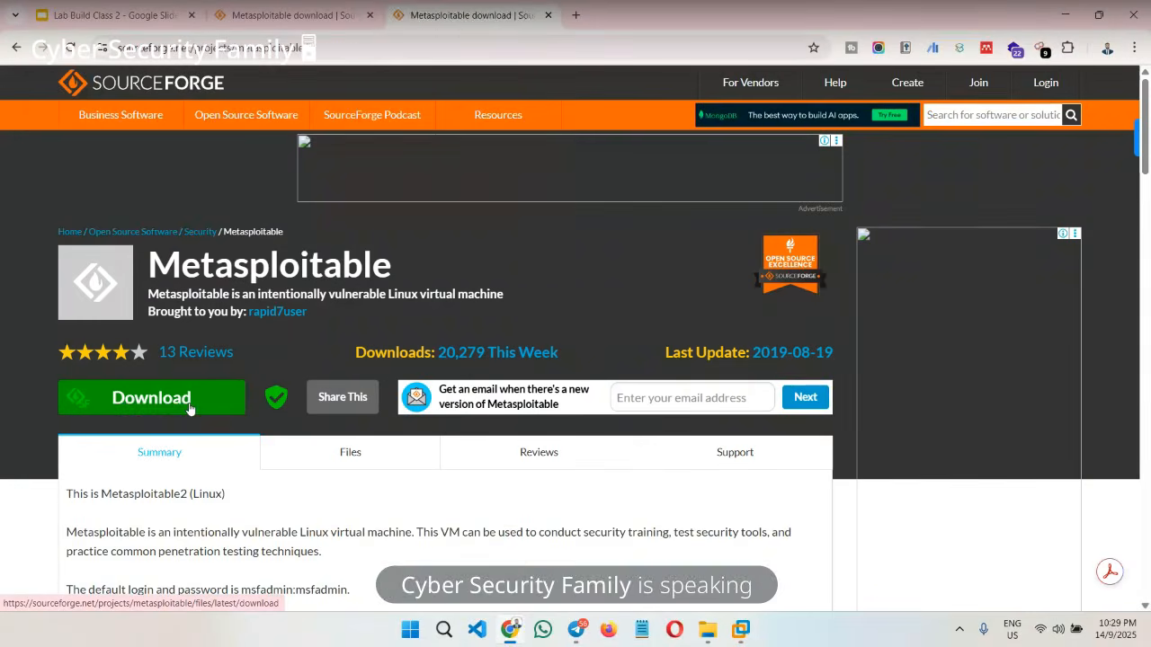
Start downloading metasploitable-linux-2.0.0.zip from SourceForge, dismiss the Internet Download Manager registration dialogs and cancel the download.
left_click(190, 409)
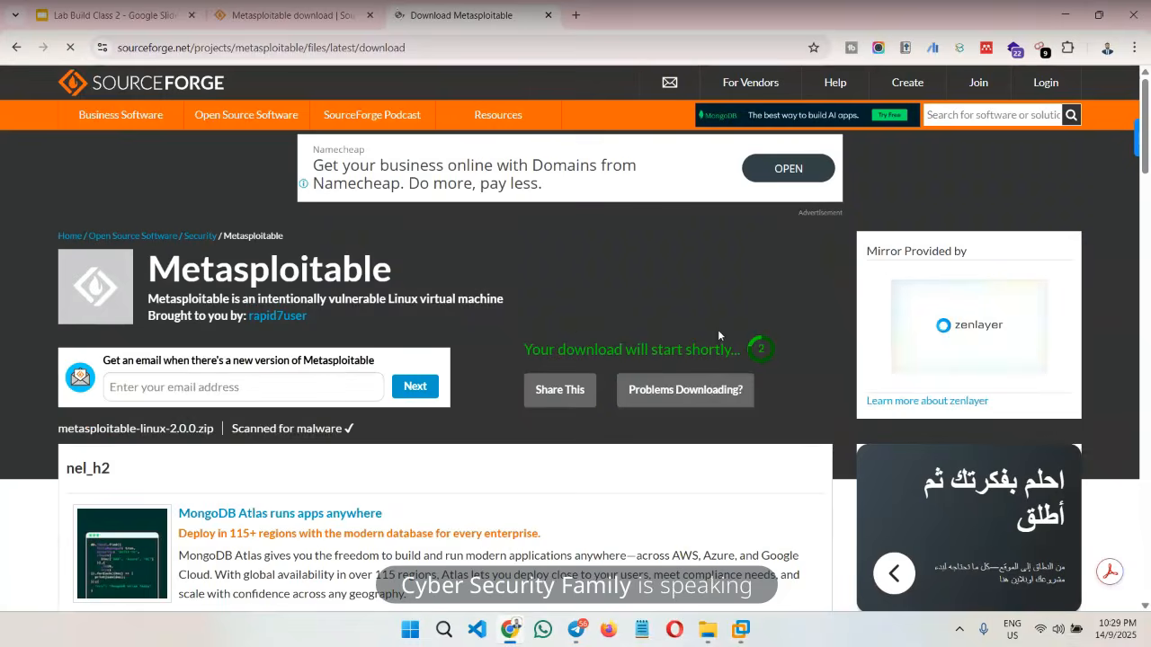
left_click(682, 362)
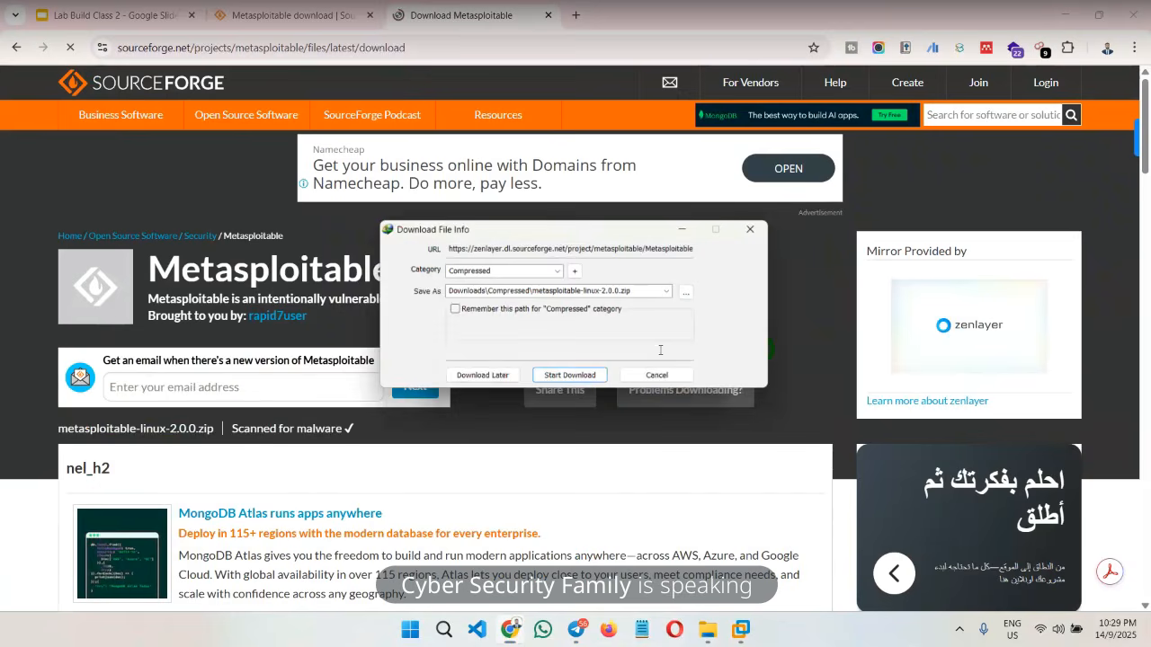
left_click(565, 379)
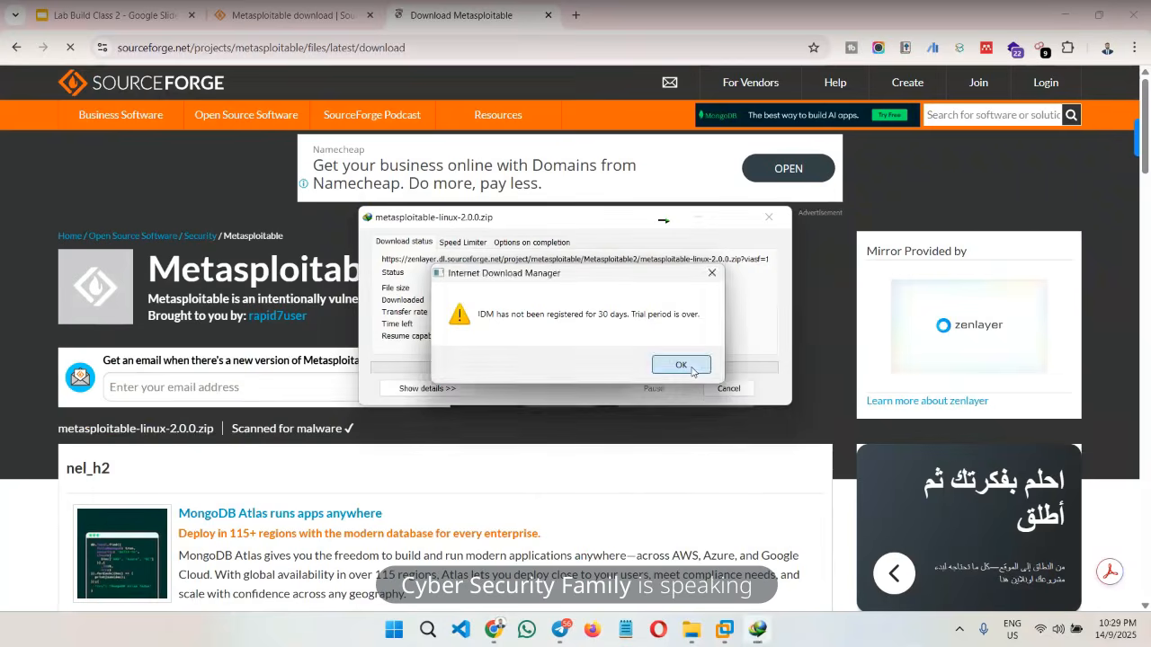
left_click(690, 366)
left_click(713, 273)
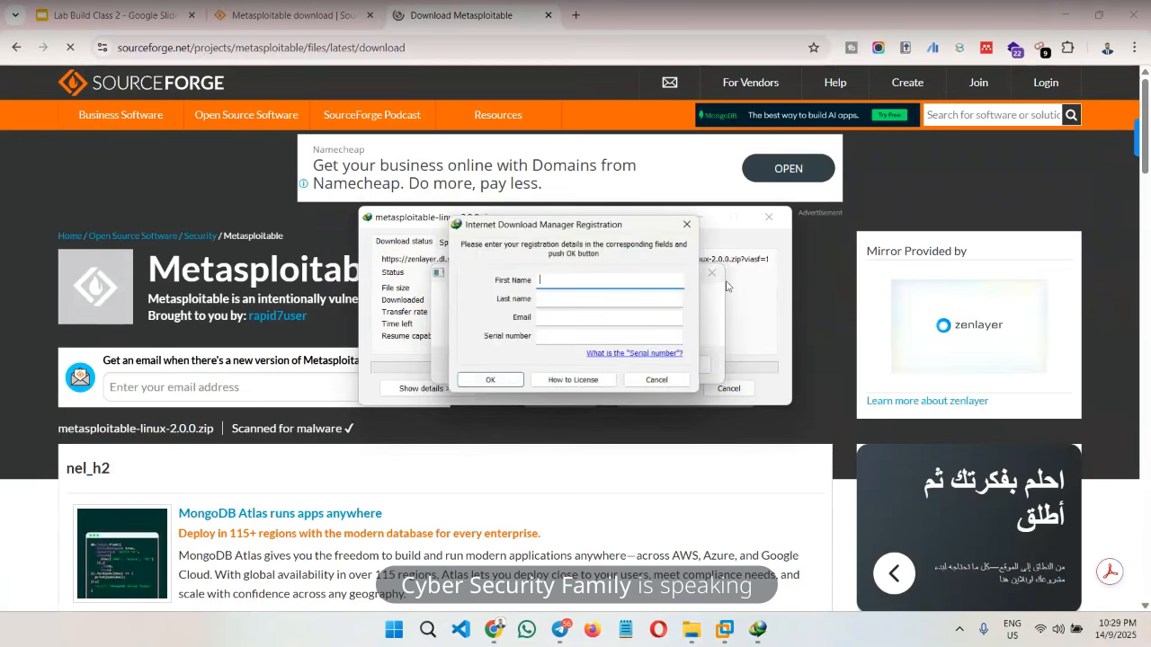
left_click(693, 223)
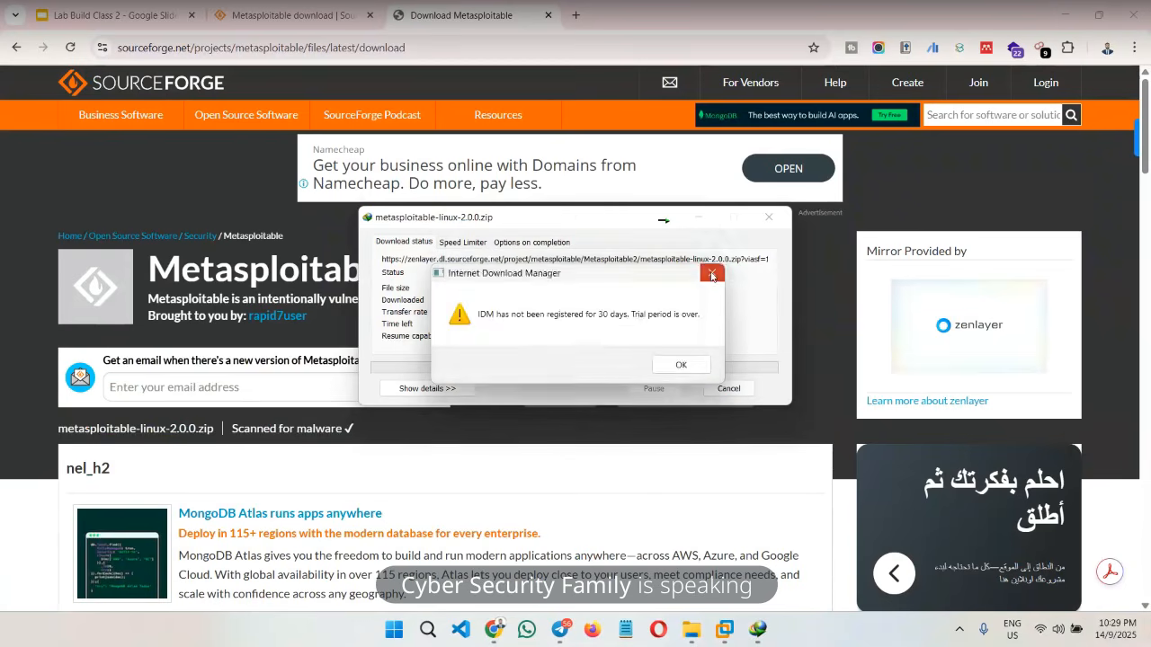
left_click(712, 273)
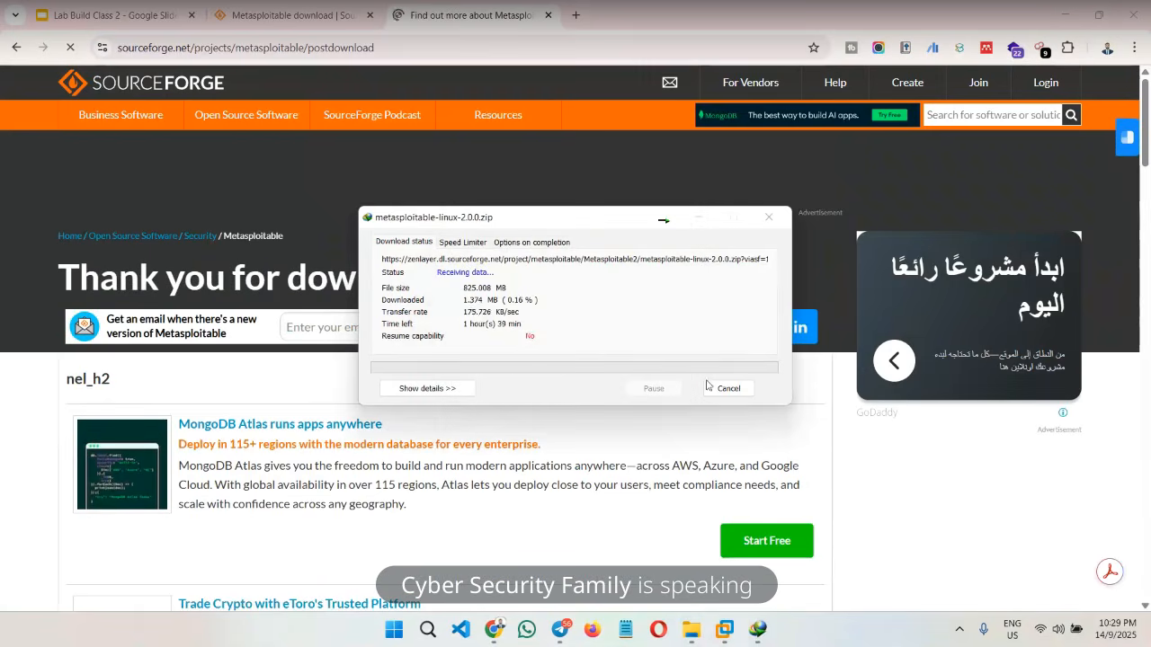
left_click(731, 388)
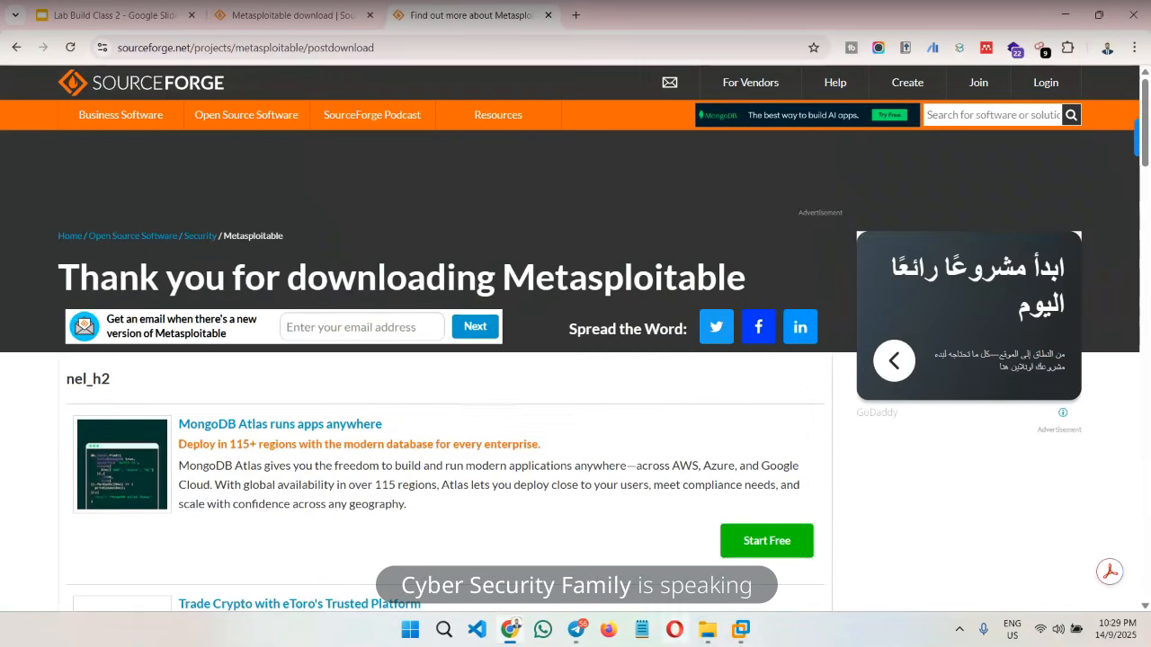
Switch to the Lab Build folder in File Explorer, inspect the extracted metasploitable-linux-2.0.0 contents inside Metasploitable2-Linux, and return to Lab Build.
mouse_move(702, 636)
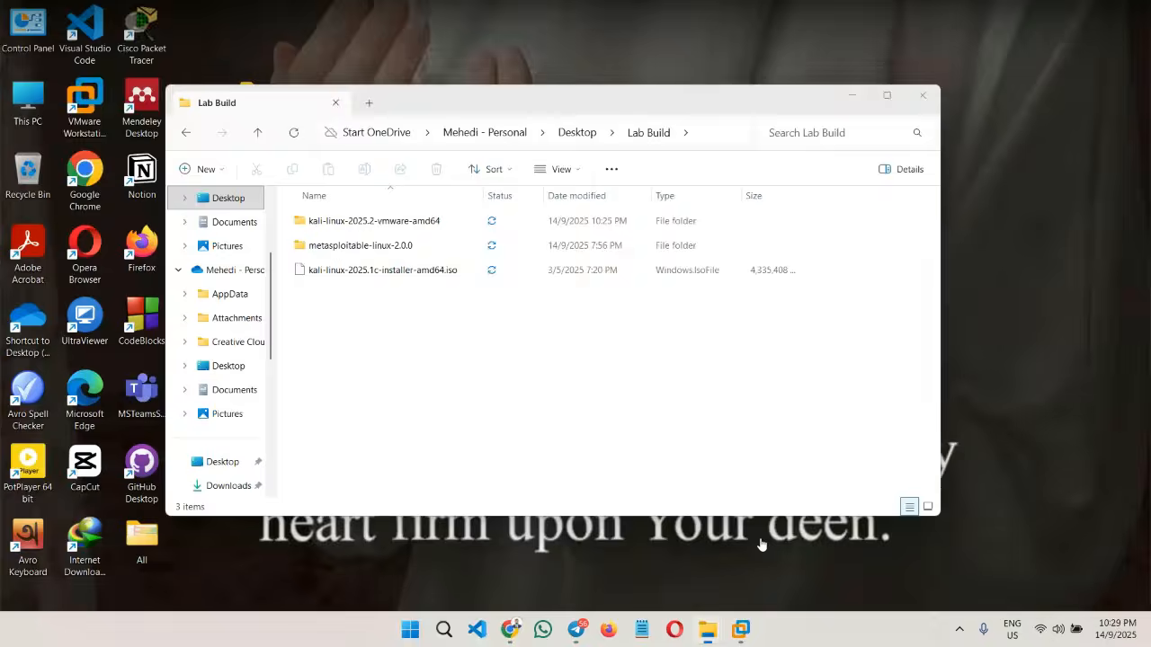
left_click(786, 548)
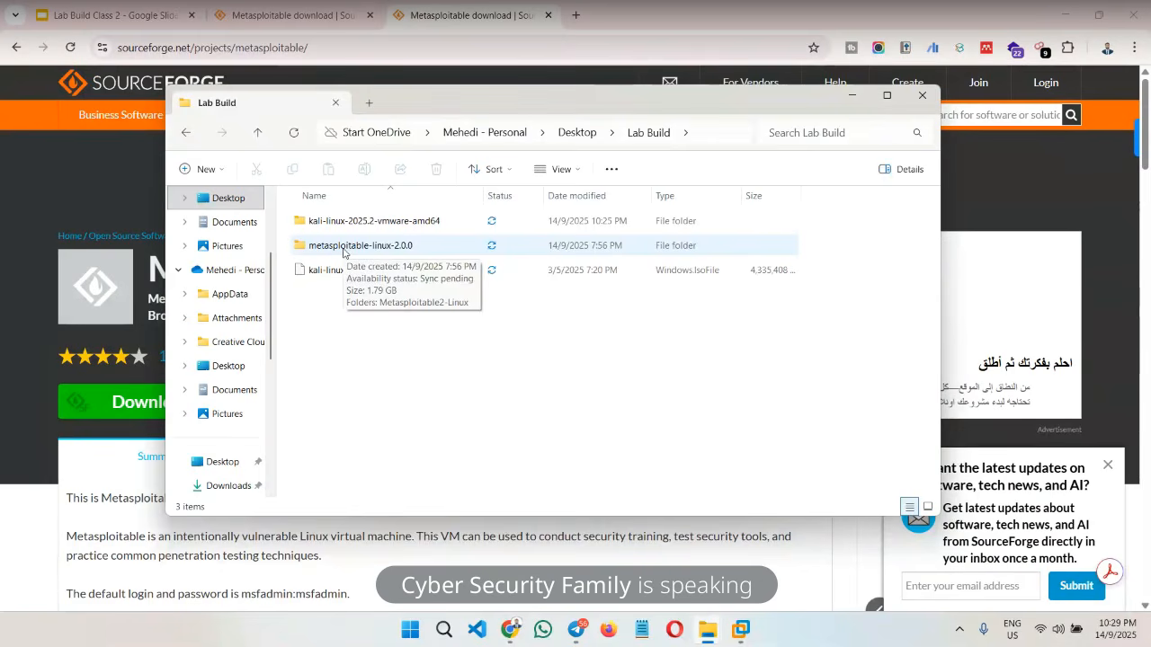
double_click(342, 247)
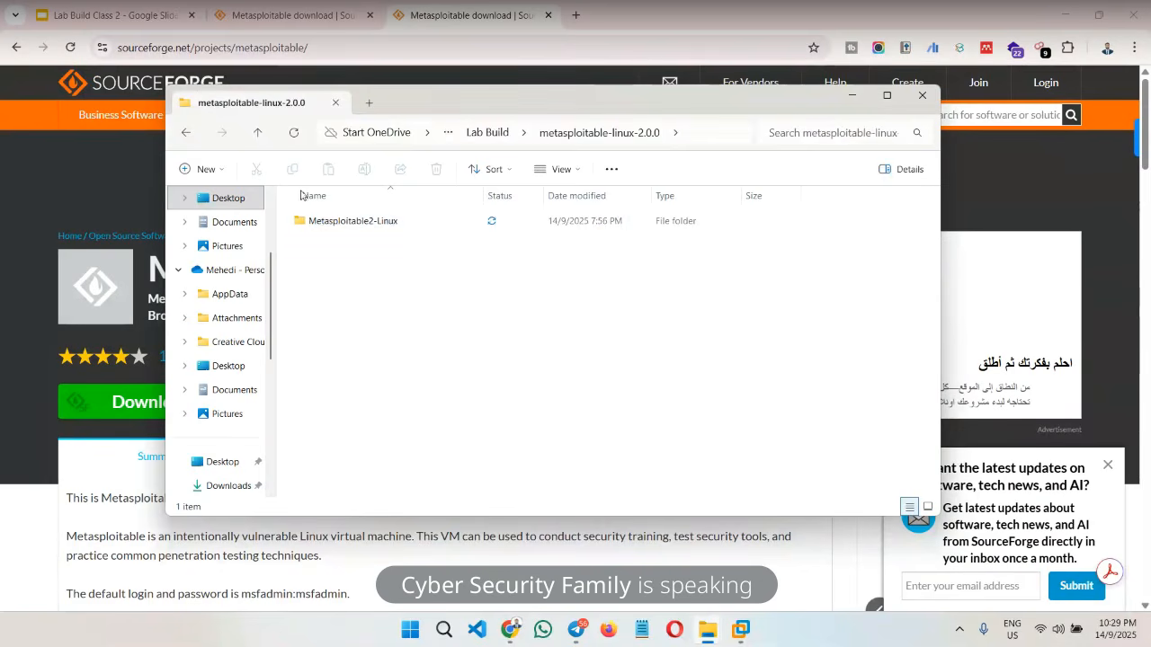
double_click(349, 225)
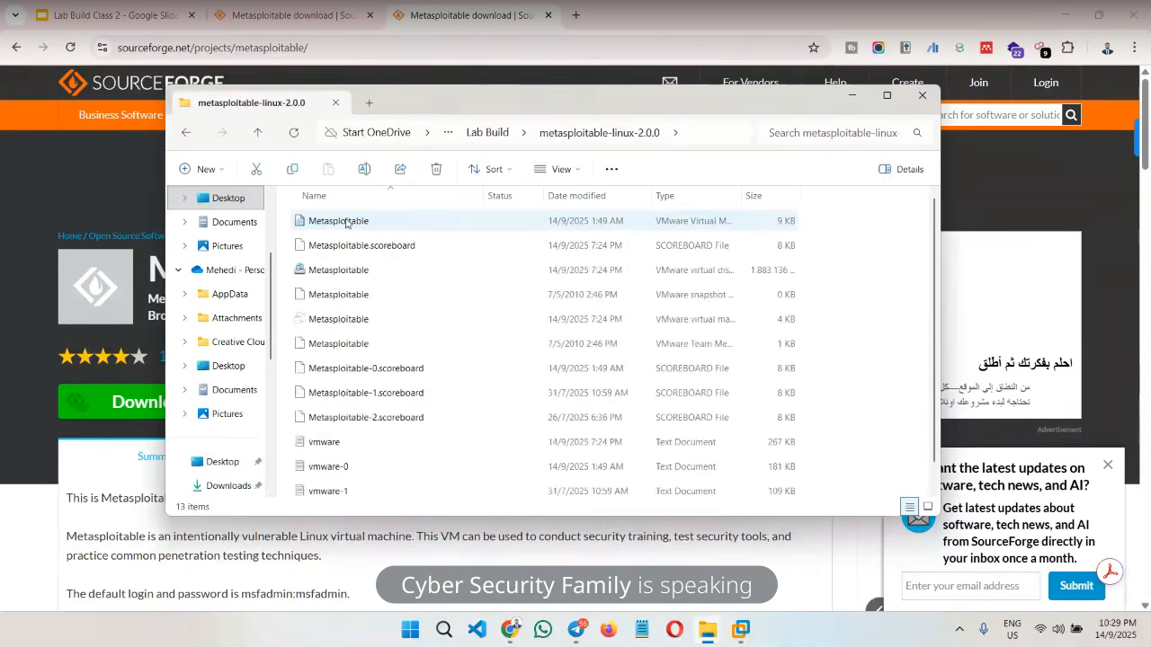
double_click(258, 132)
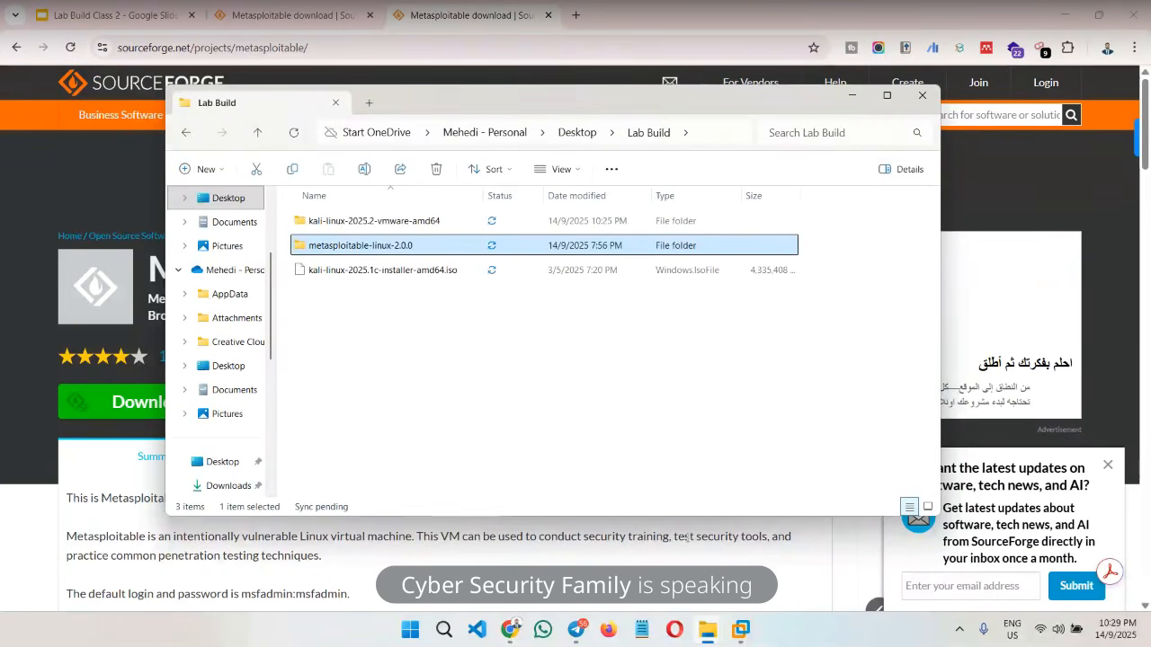
Switch to VMware Workstation and open the Metasploitable virtual machine from Lab Build's metasploitable-linux-2.0.0\Metasploitable2-Linux folder.
left_click(743, 634)
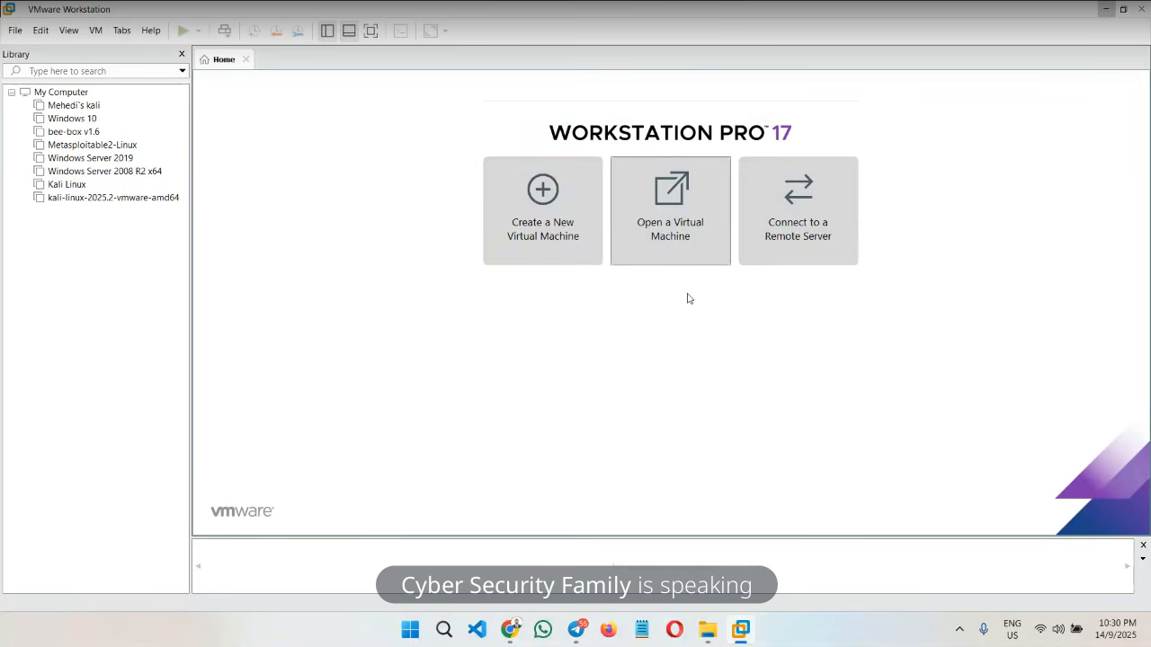
left_click(686, 236)
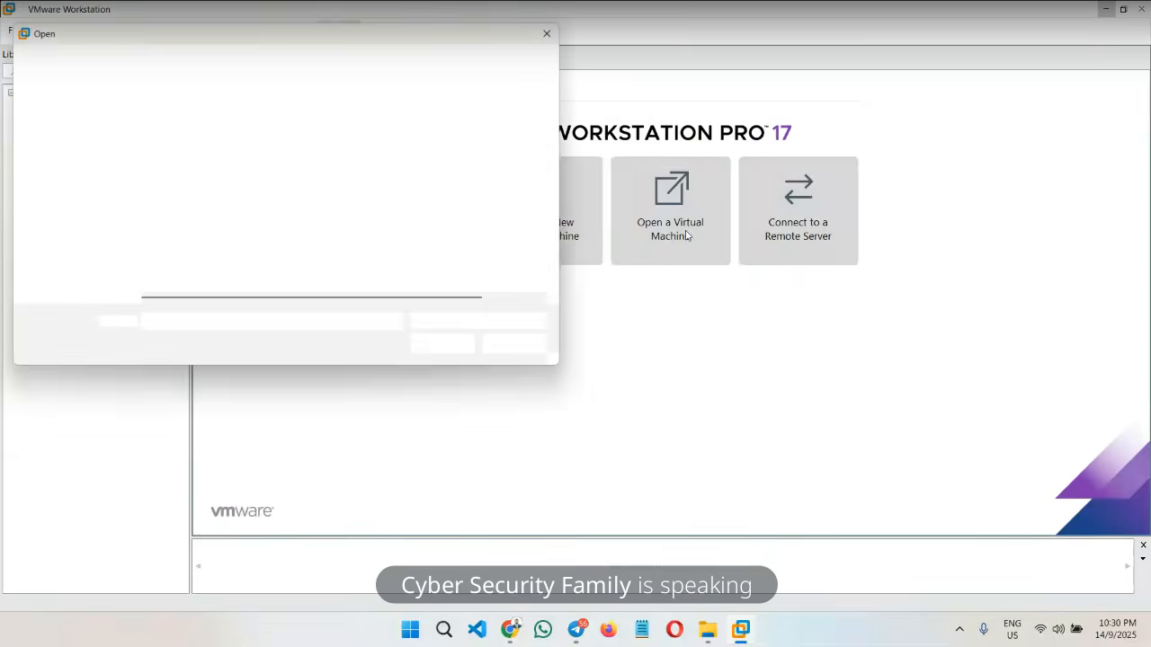
left_click(88, 65)
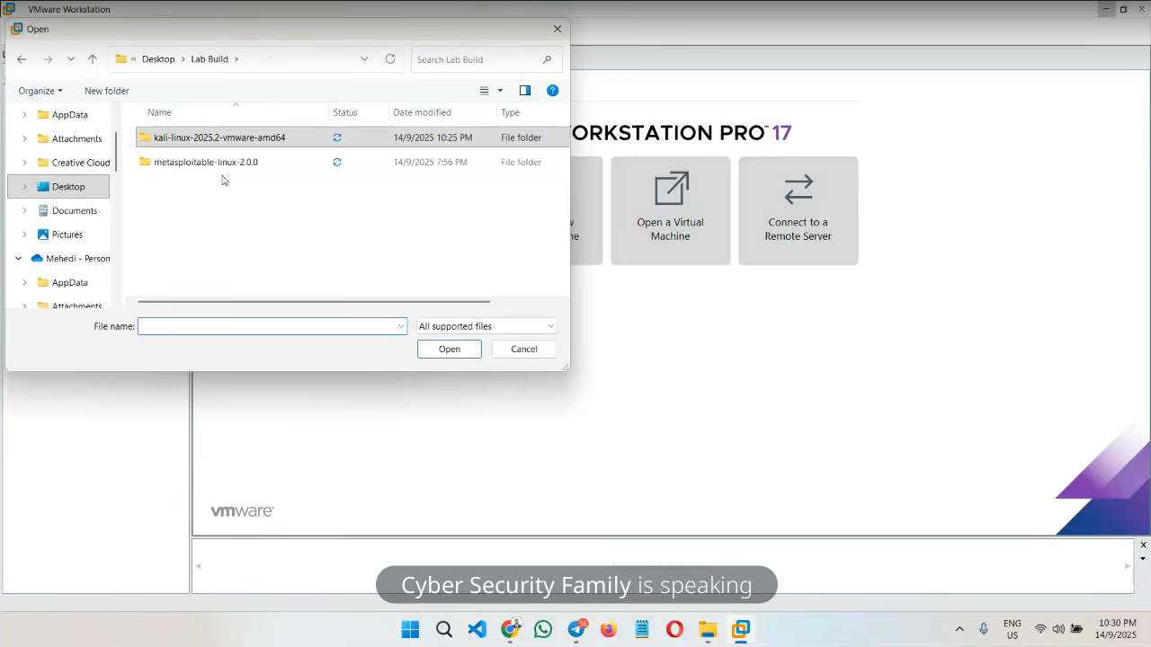
double_click(213, 171)
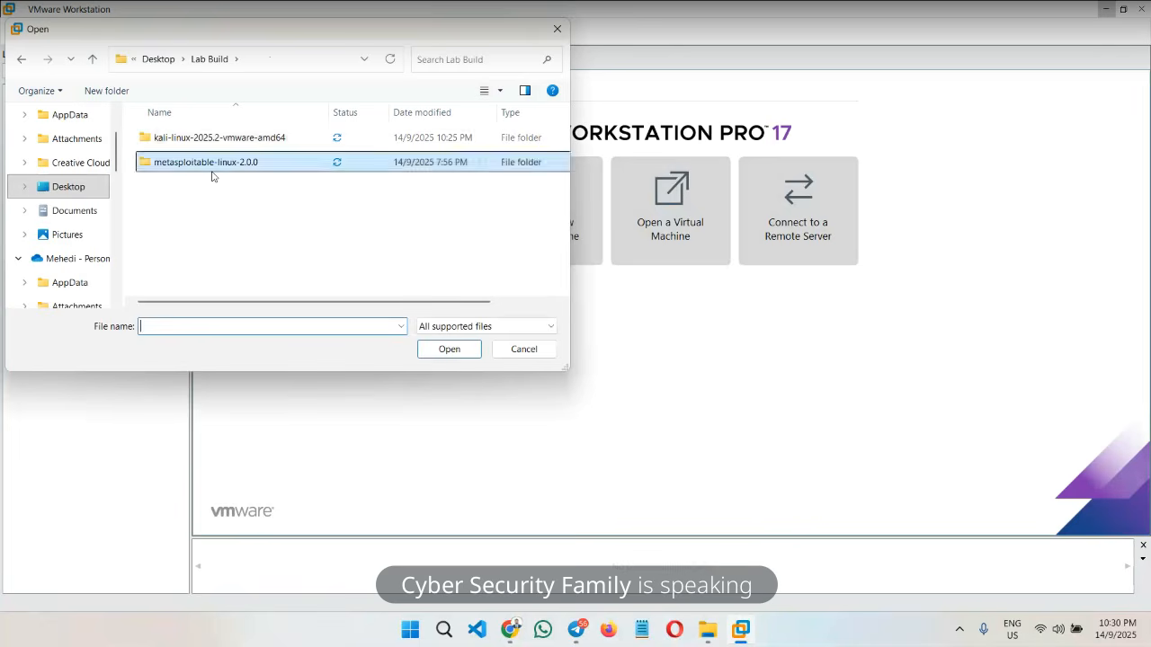
double_click(195, 144)
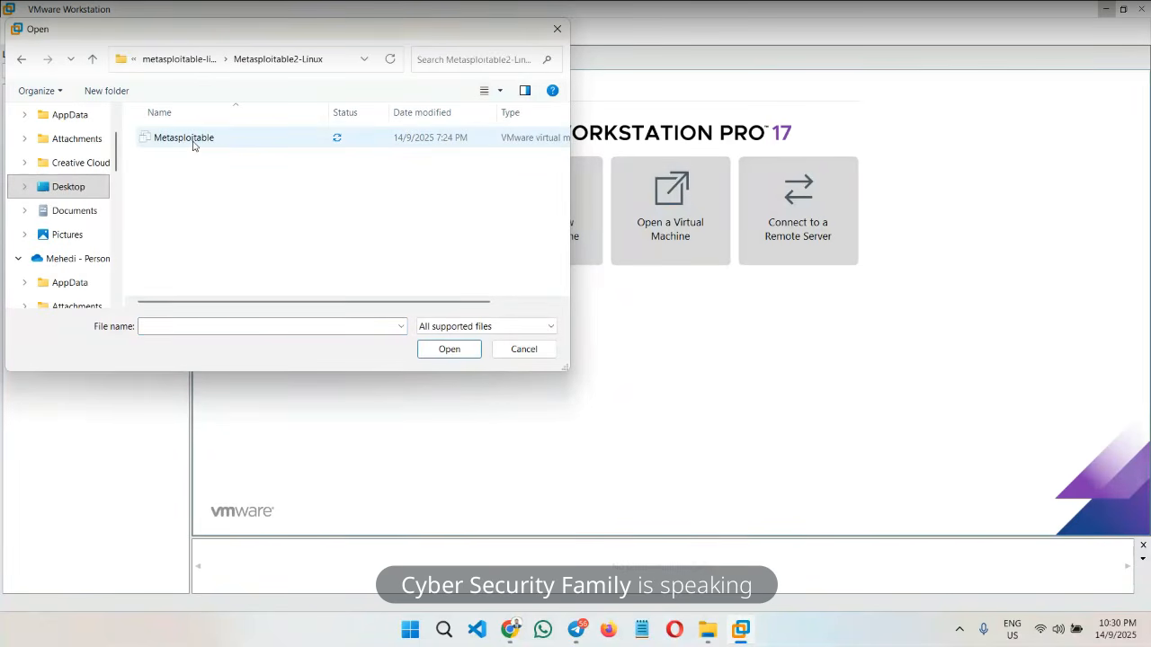
left_click(193, 144)
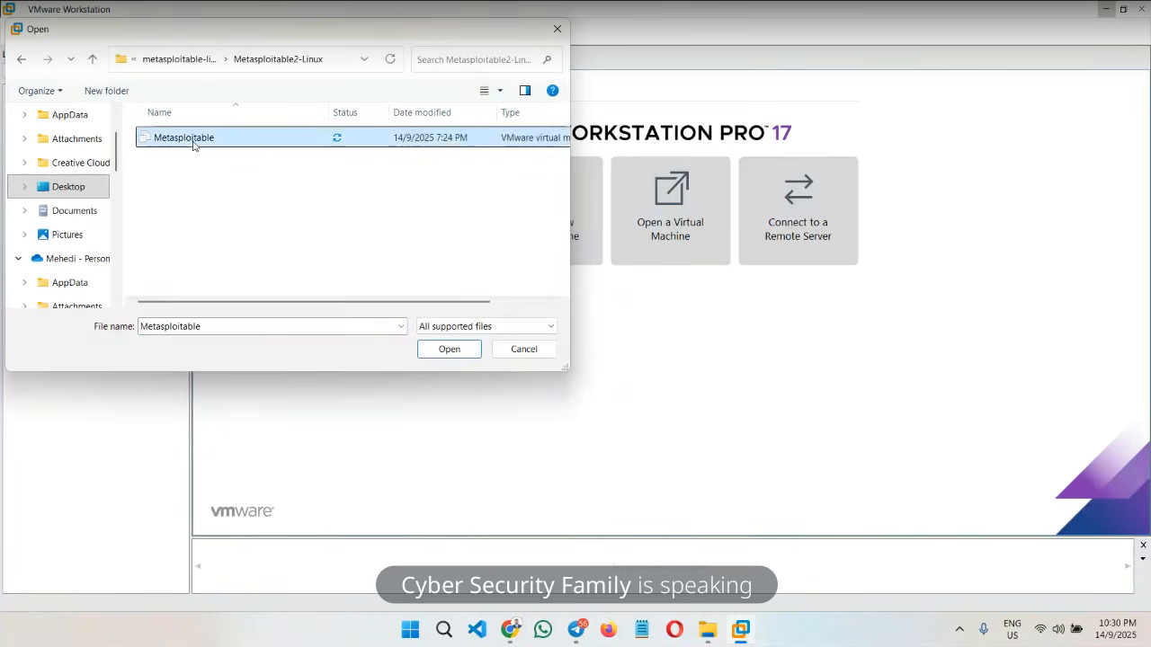
left_click(460, 354)
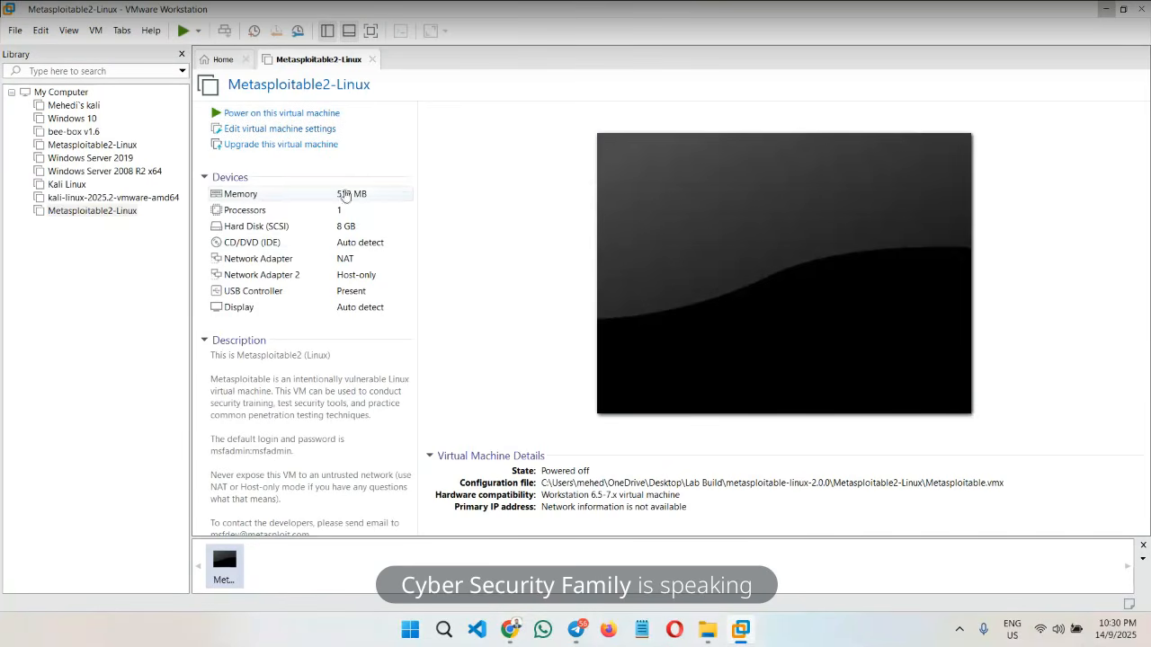
Power on the Metasploitable2-Linux virtual machine and answer that it was moved.
left_click(297, 113)
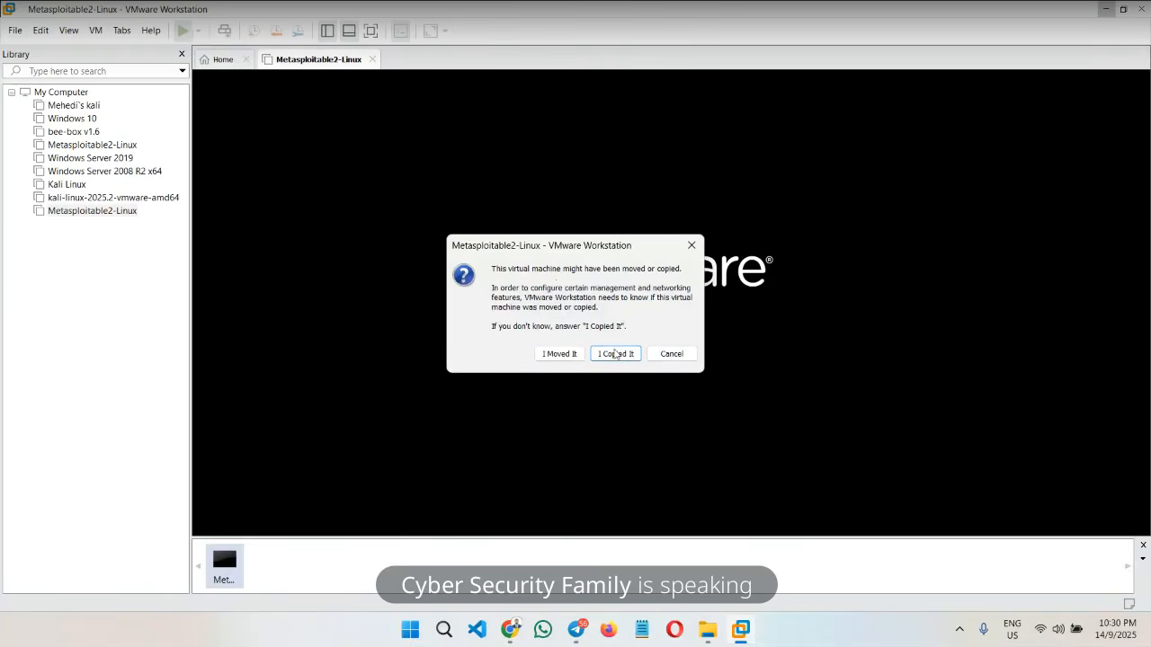
left_click(567, 355)
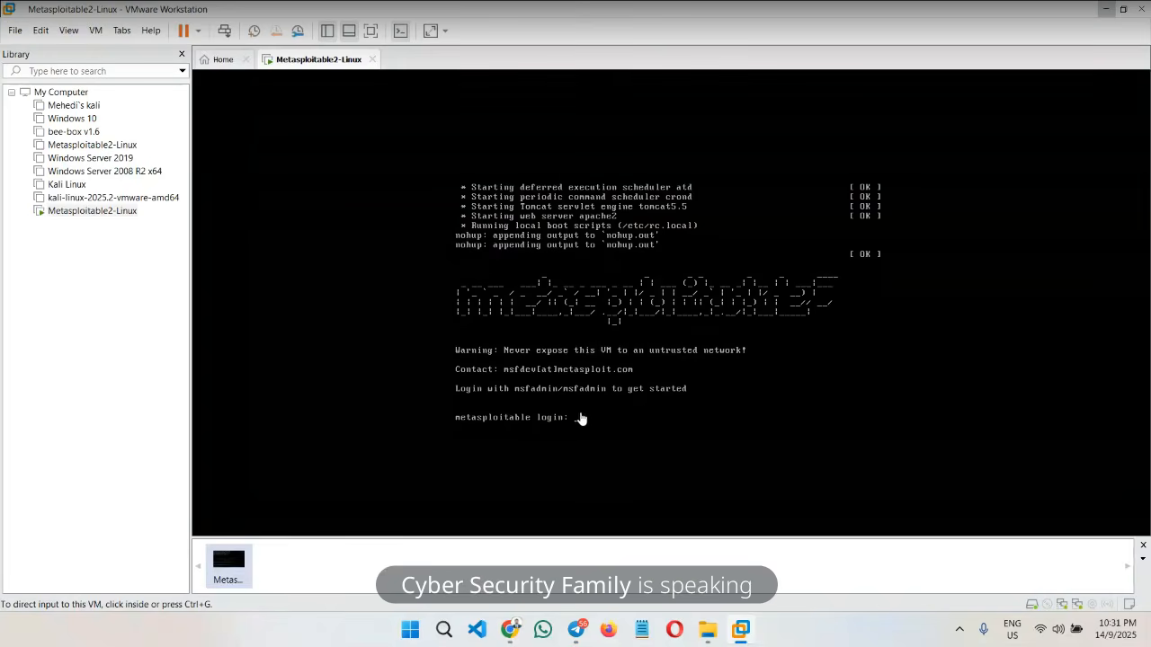
Log in to Metasploitable as msfadmin with the account password and display its network configuration with ifconfig.
key("ctrl+g")
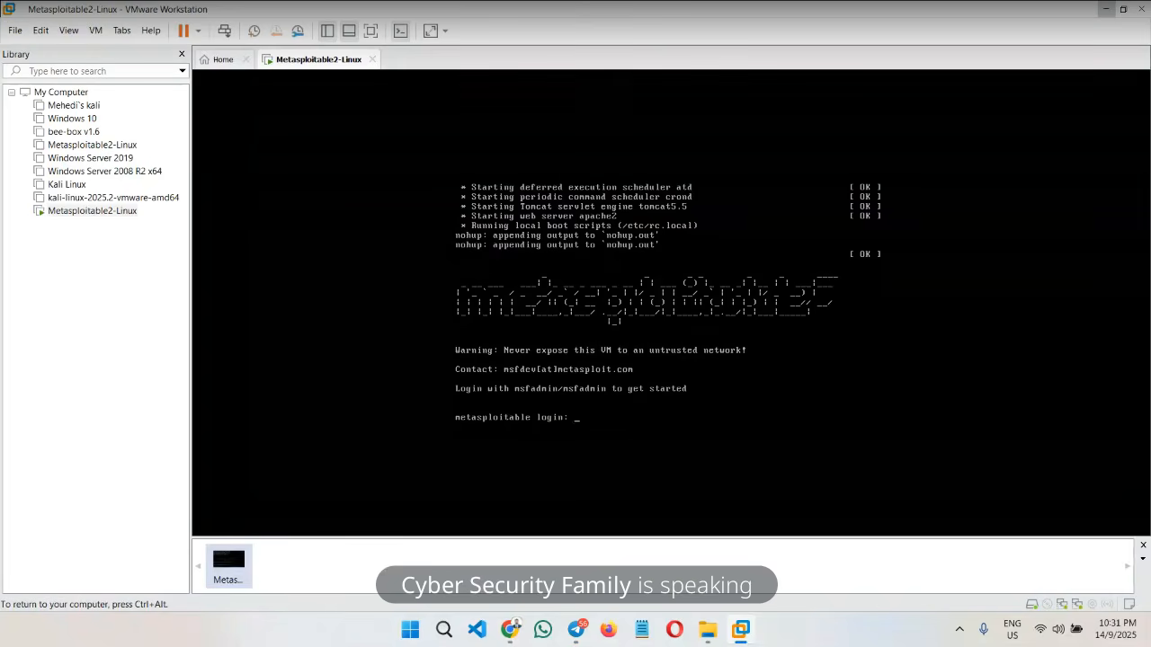
type("msfadmin")
key("Return")
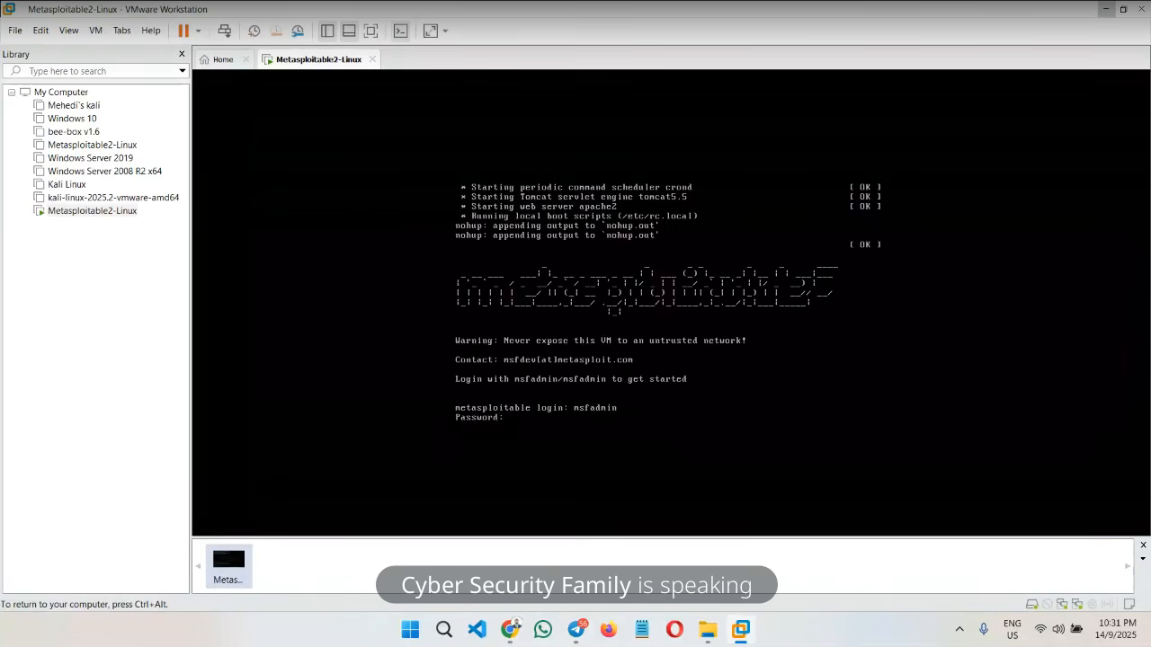
key("Return")
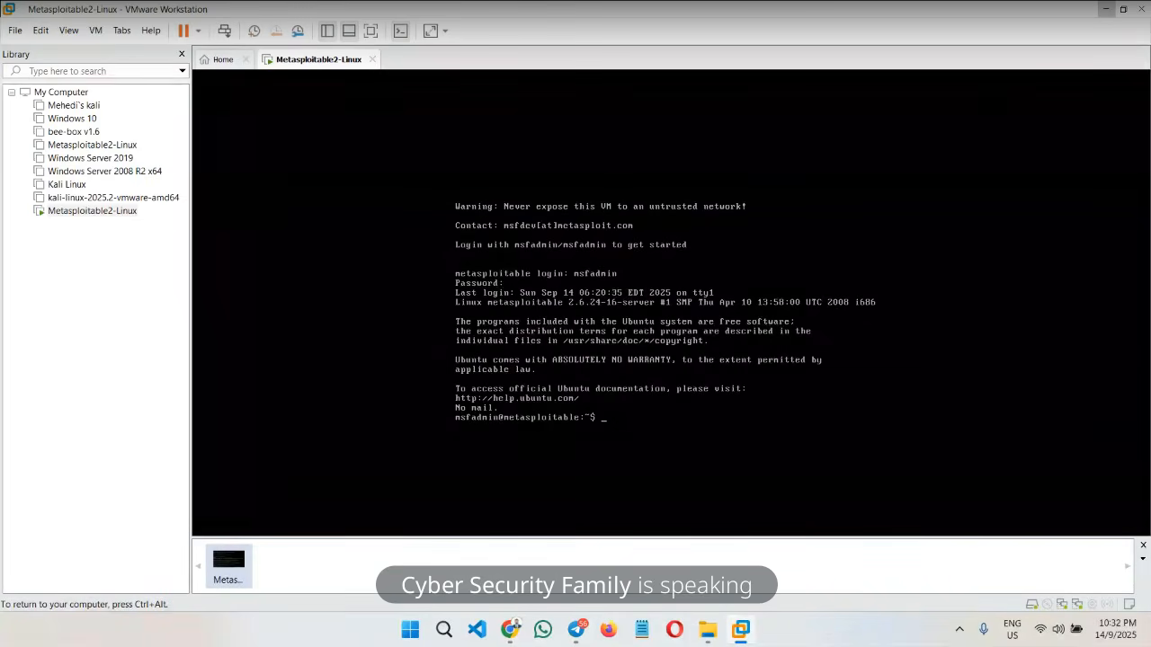
type("ifconfig")
key("Return")
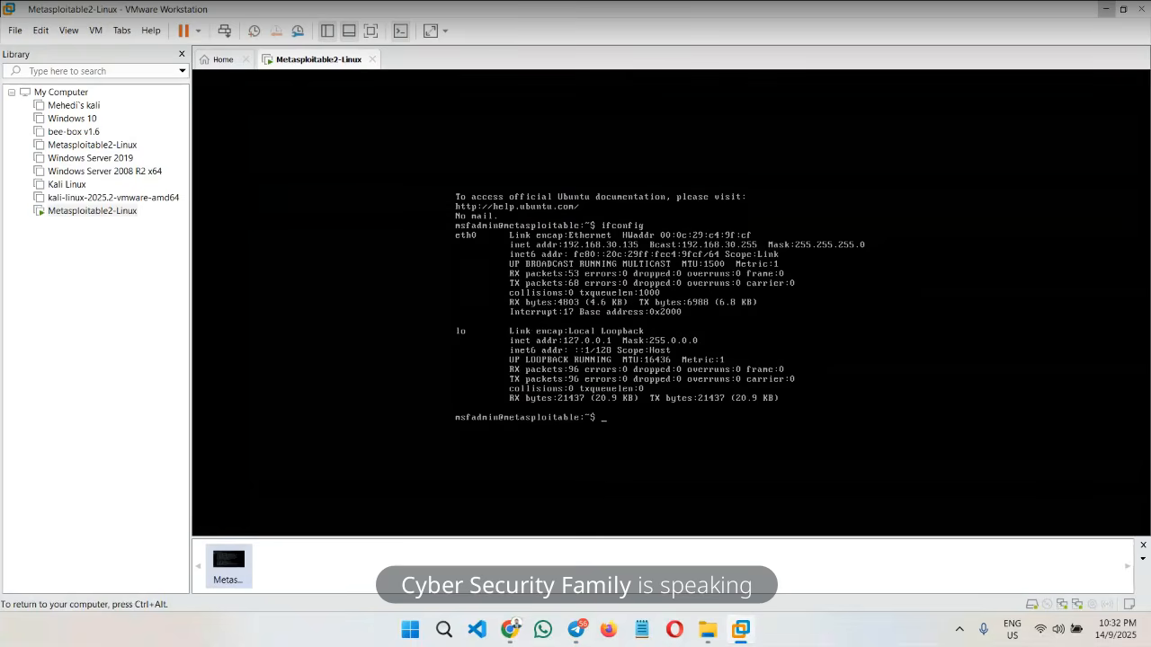
Close the running Metasploitable2-Linux virtual machine and power it off.
key("Return")
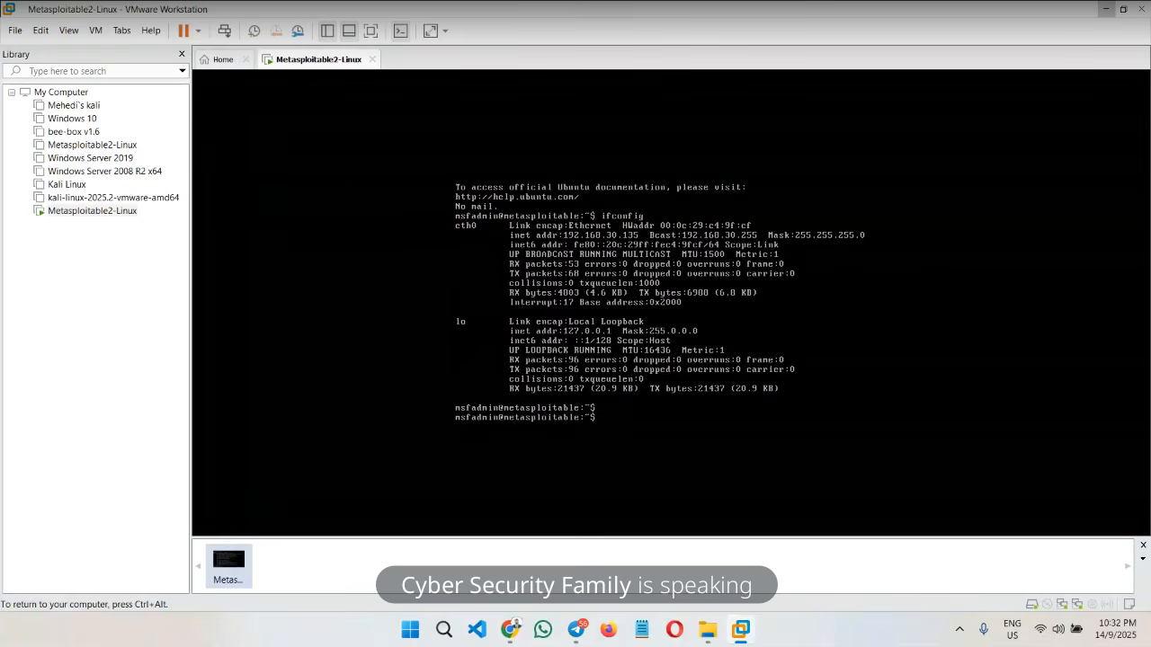
key("ctrl+alt")
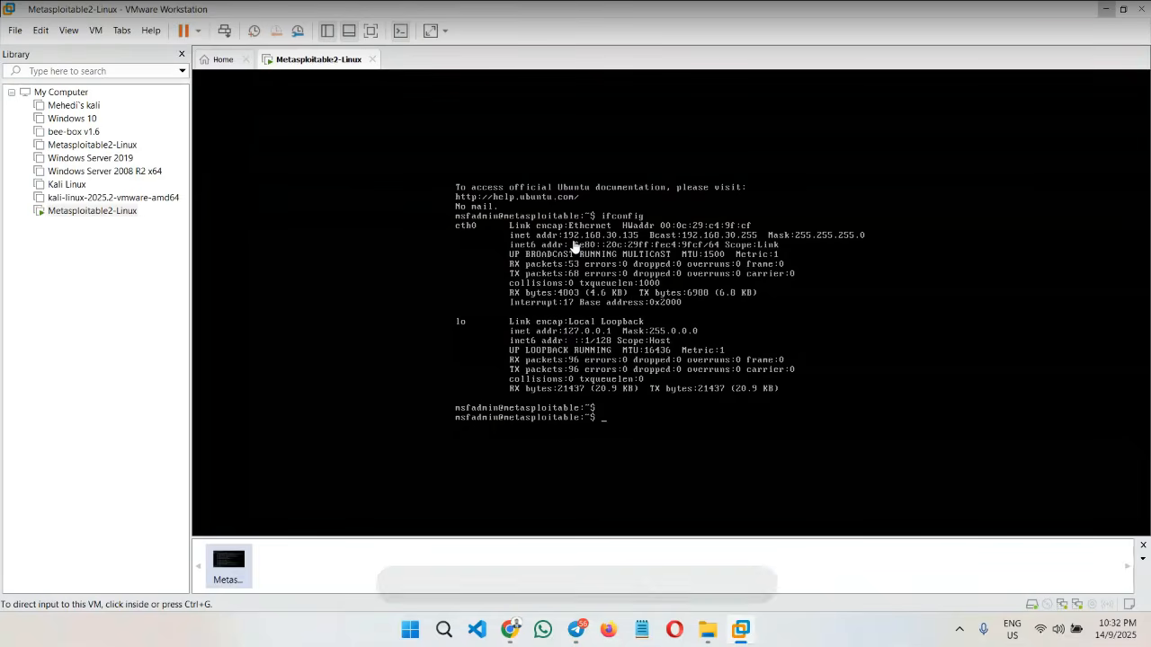
left_click(373, 60)
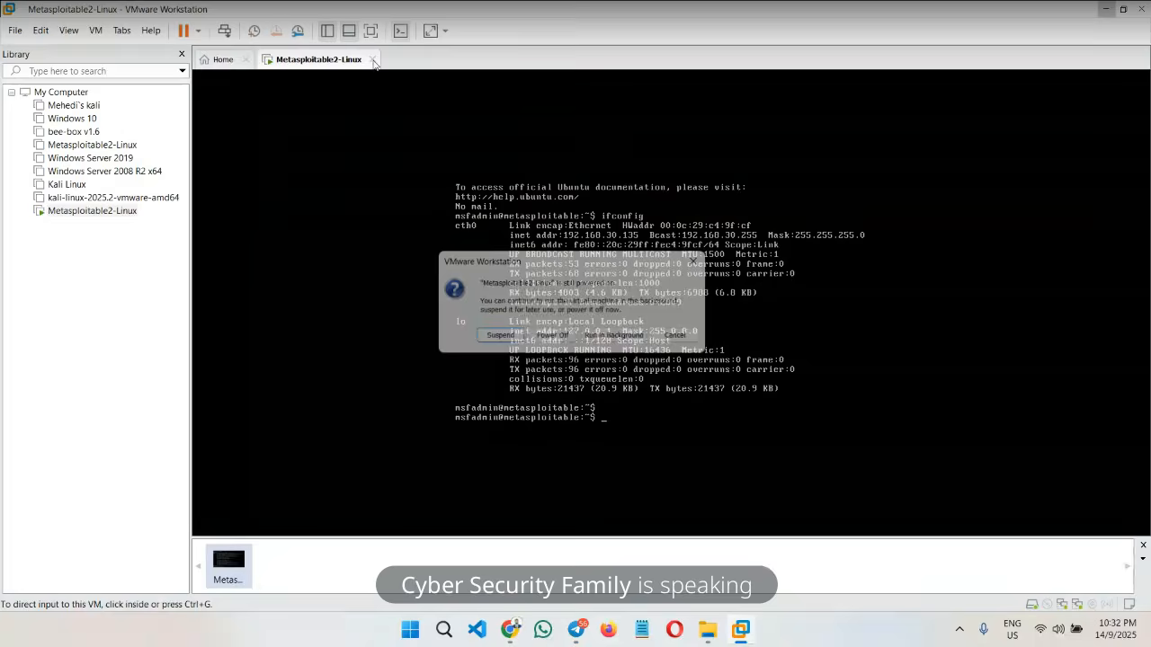
left_click(555, 339)
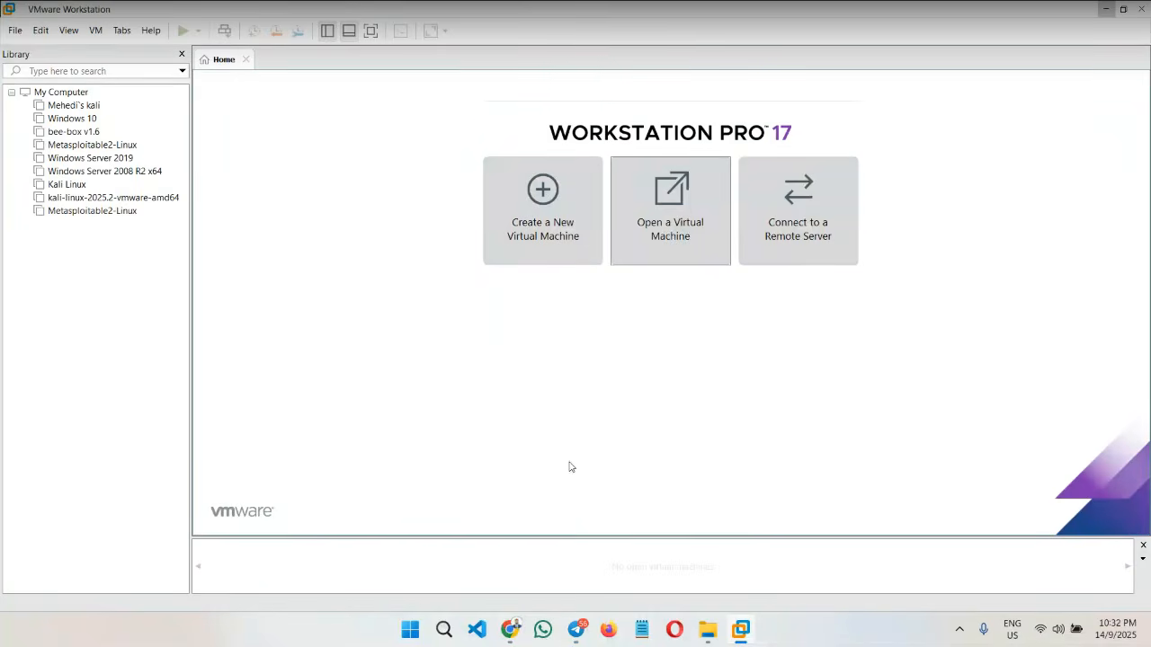
Switch to the Cyber Security Family video chat in Telegram and look through its participant list.
mouse_move(575, 630)
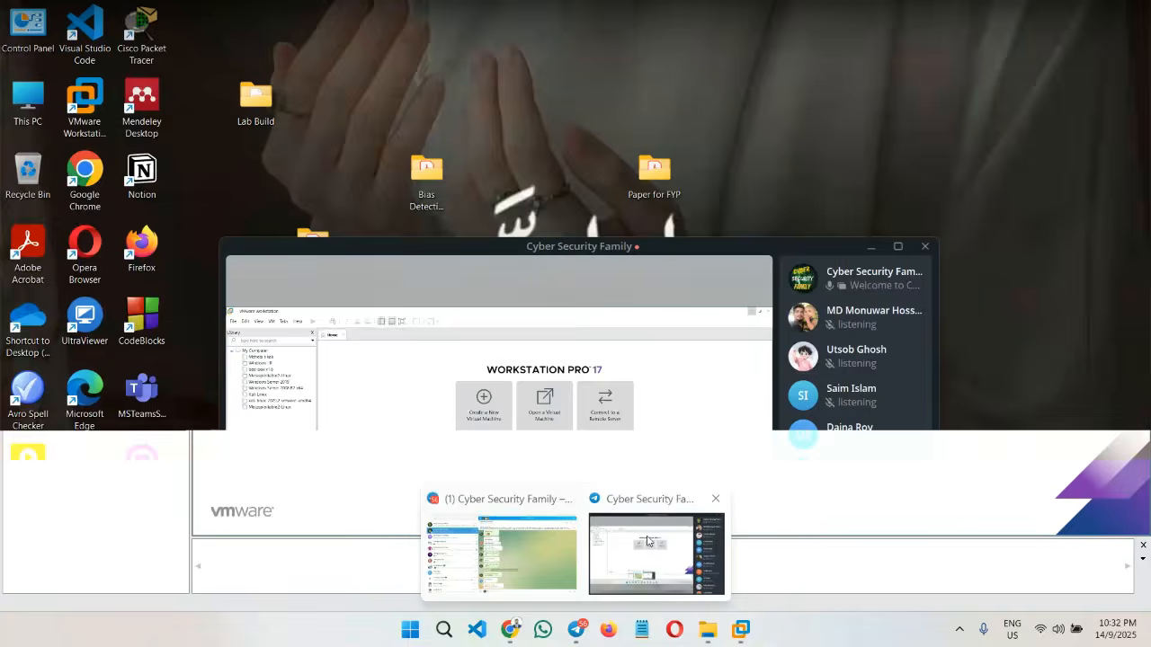
left_click(647, 540)
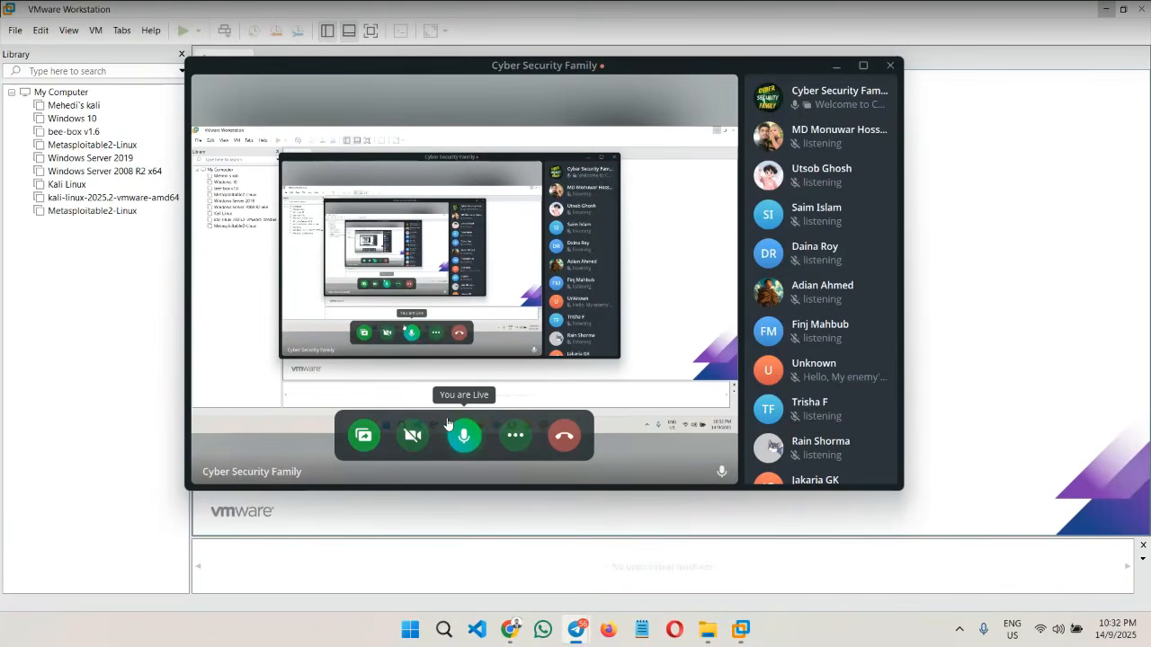
left_click(515, 435)
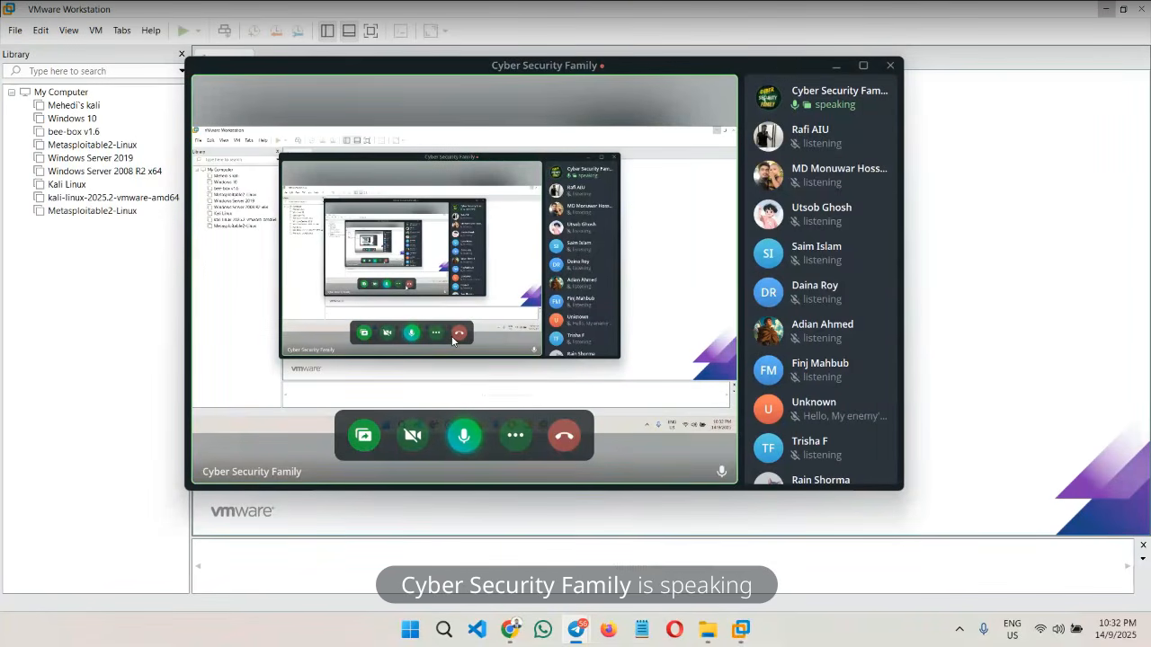
scroll(844, 305, "down", 3)
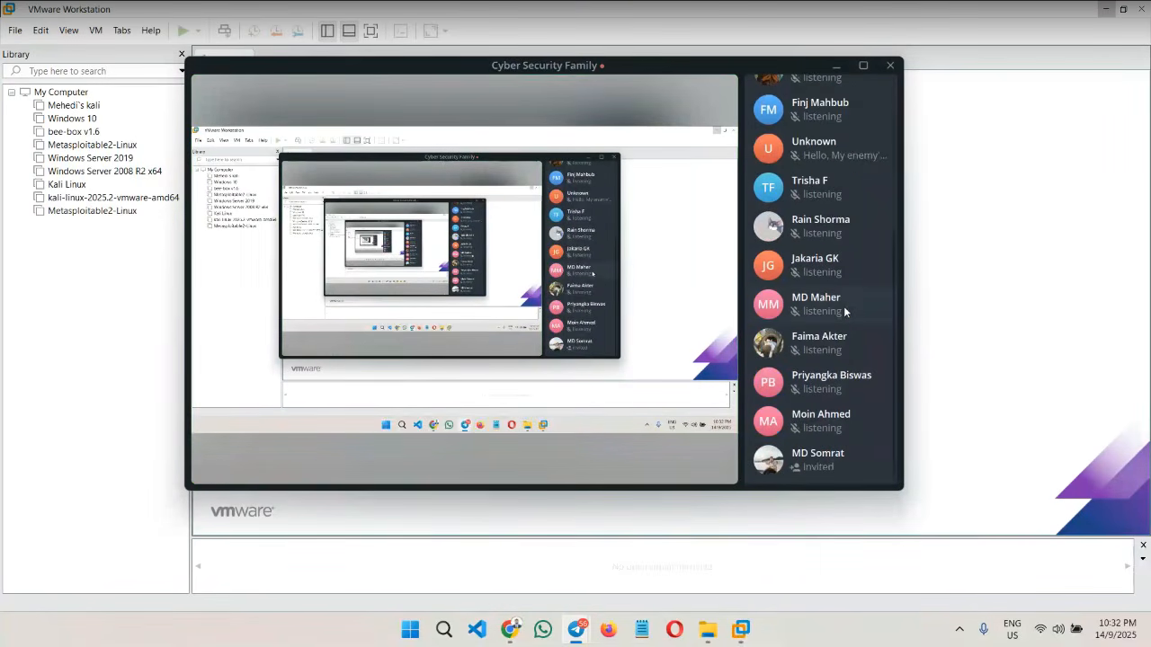
scroll(844, 306, "up", 5)
scroll(844, 306, "down", 5)
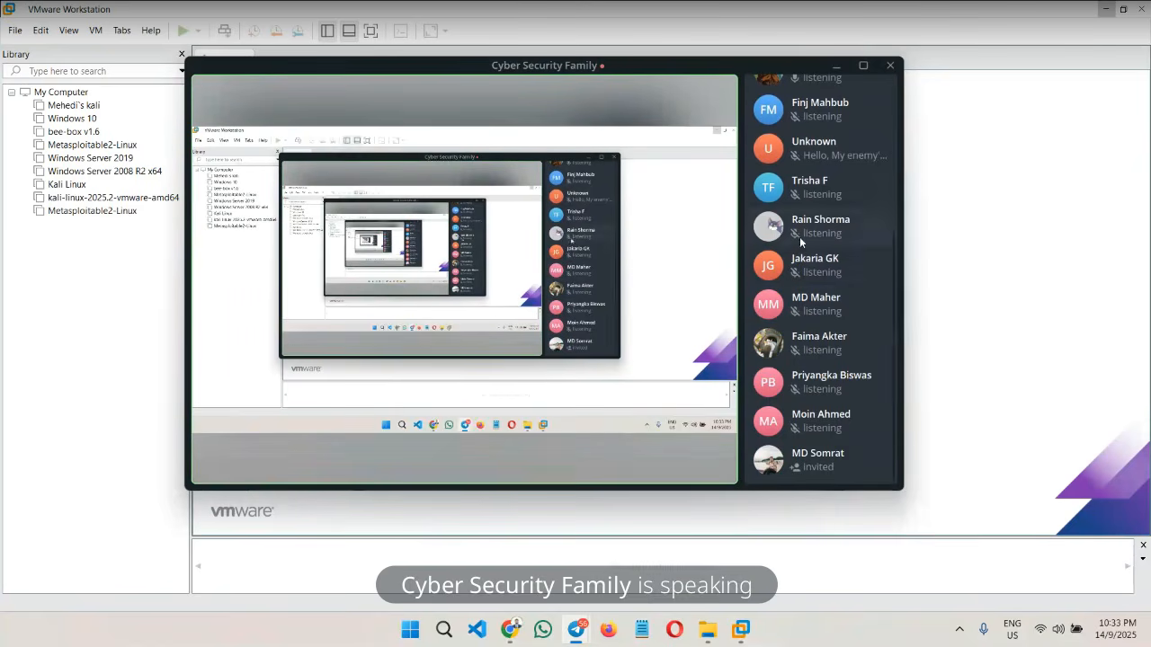
scroll(799, 238, "up", 4)
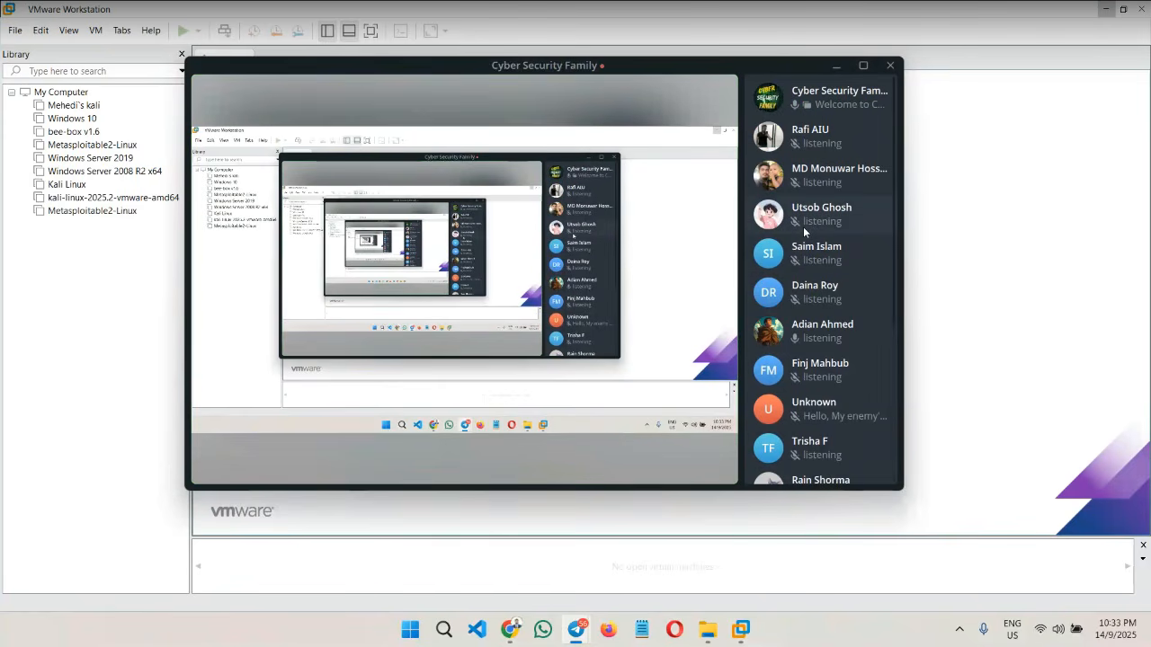
Stop sharing Screen 1 in the Cyber Security Family video chat.
mouse_move(492, 419)
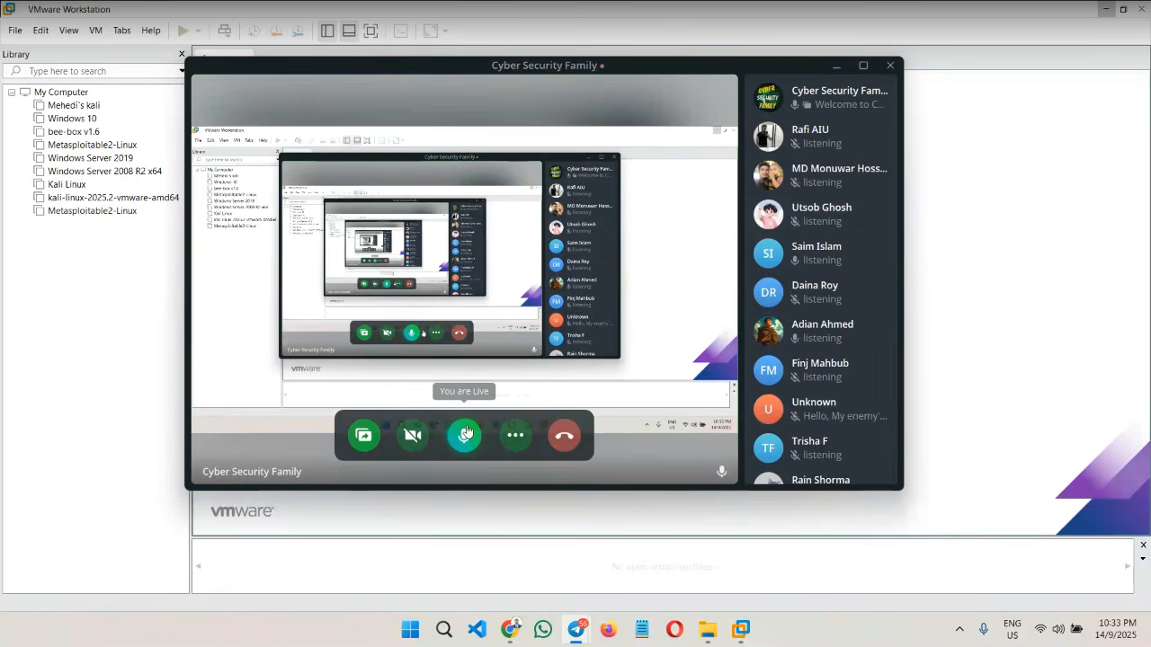
left_click(367, 436)
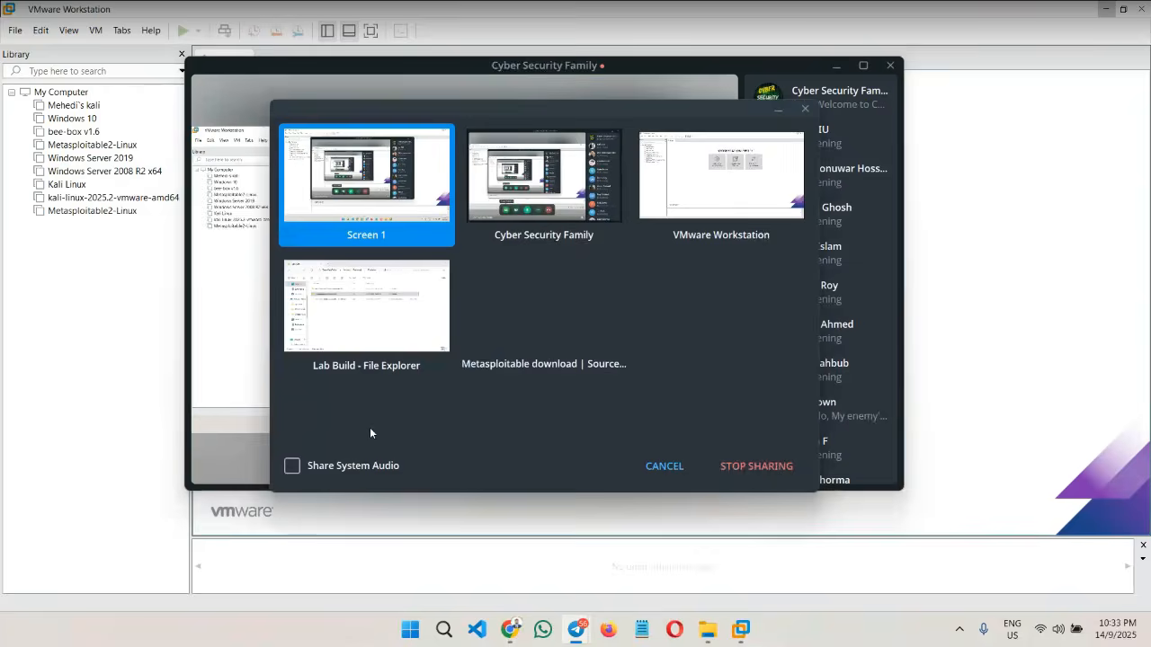
left_click(741, 461)
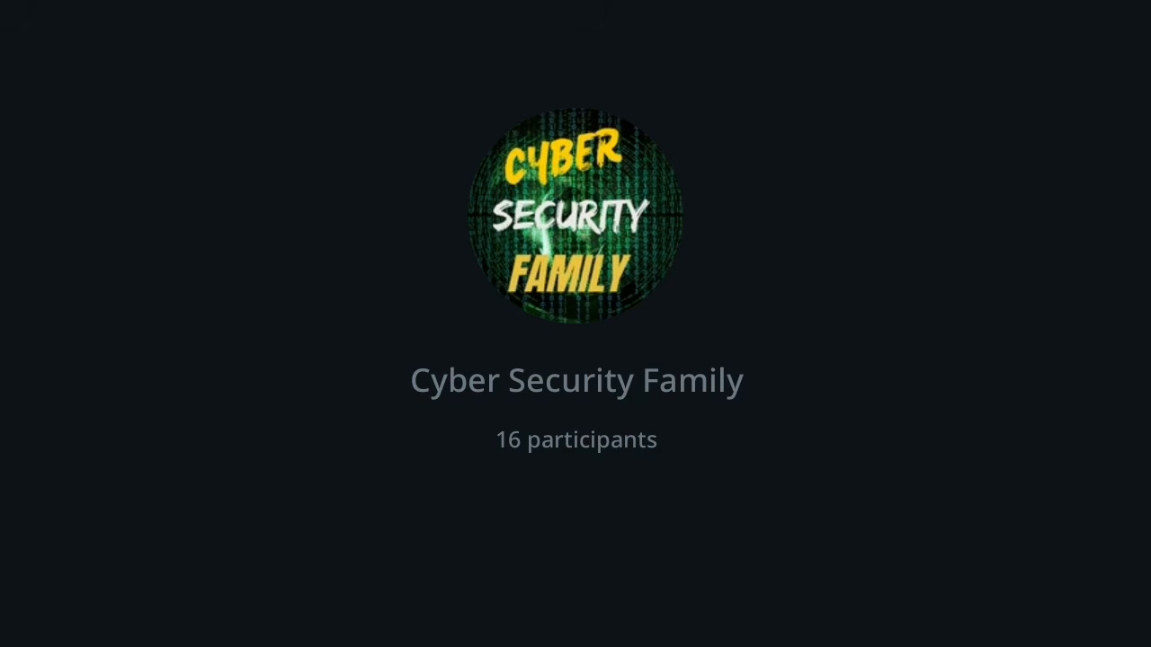